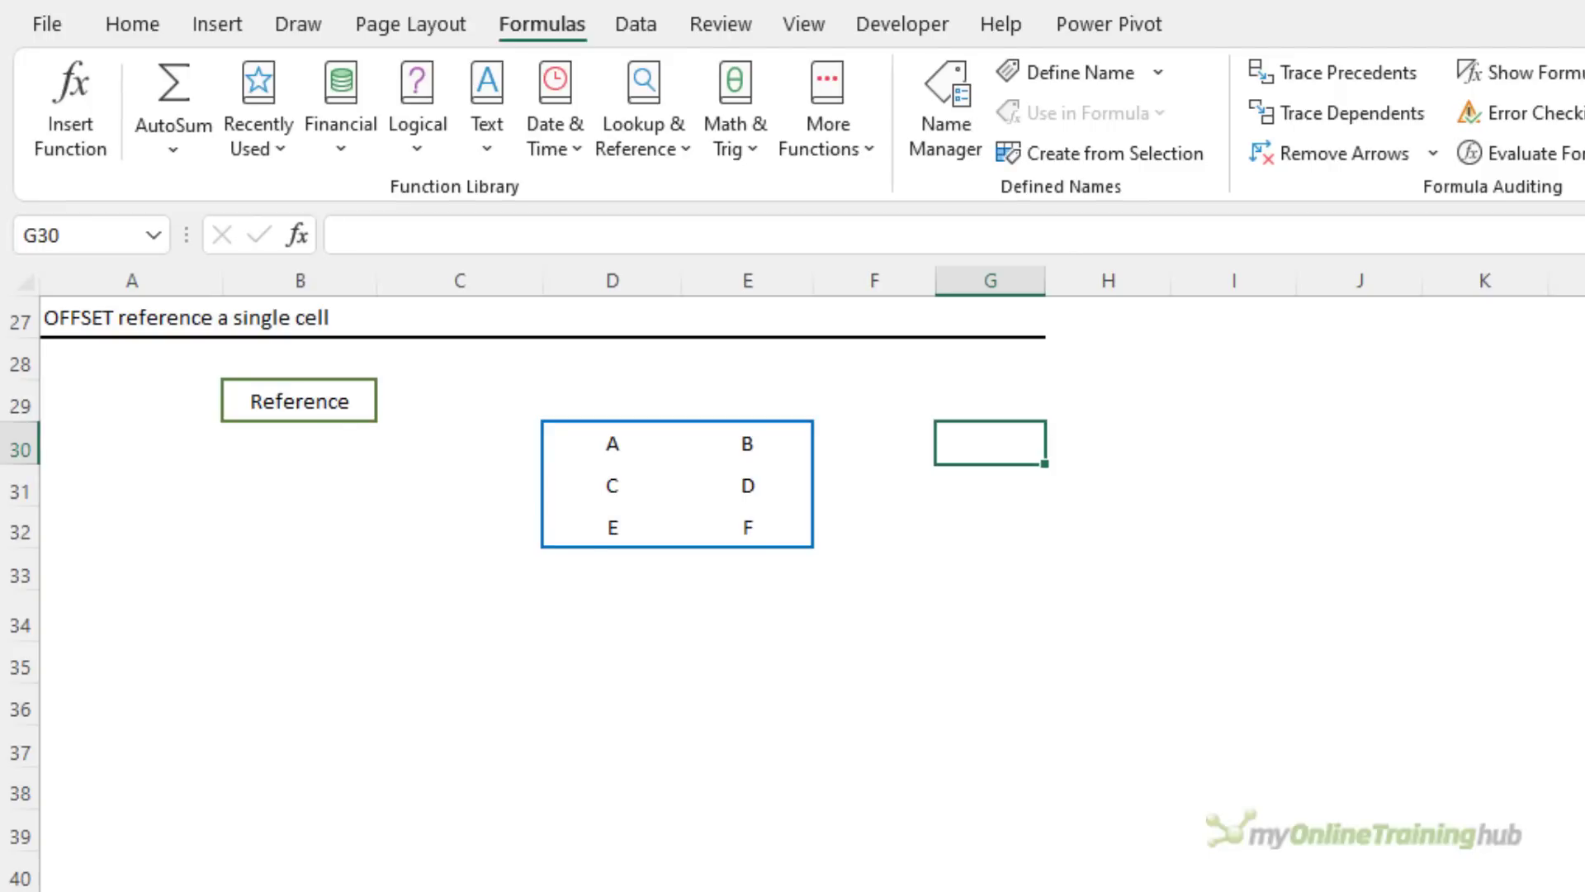
Step: Enter =OFFSET(B29,1,2,3,2) in G30 to spill the 3×2 letter block into G30:H32
text(=of)
key(Tab)
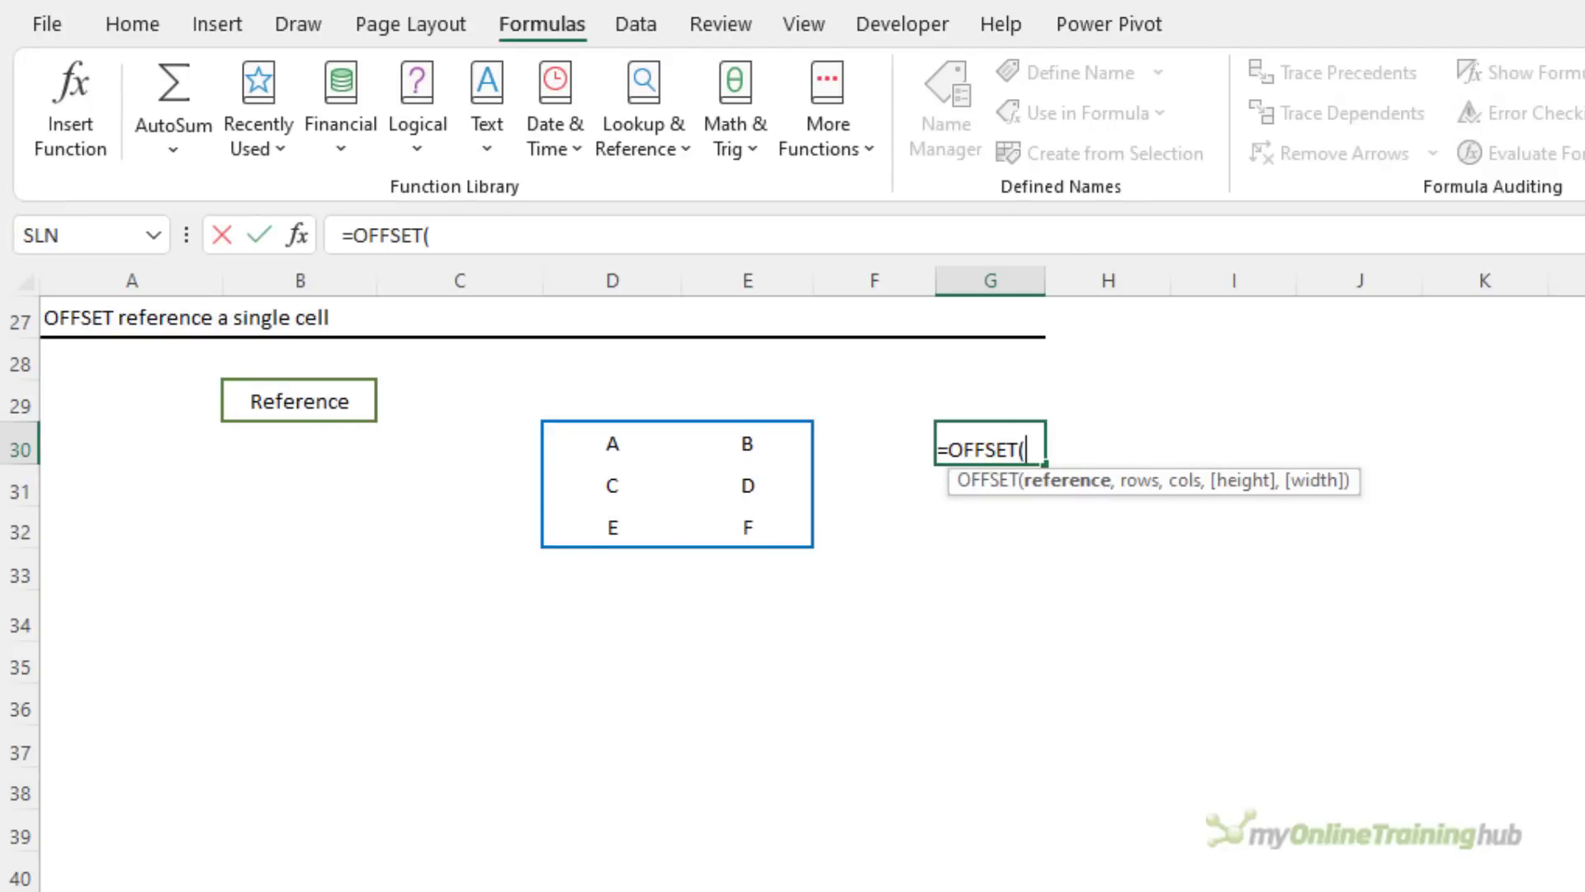
click(285, 401)
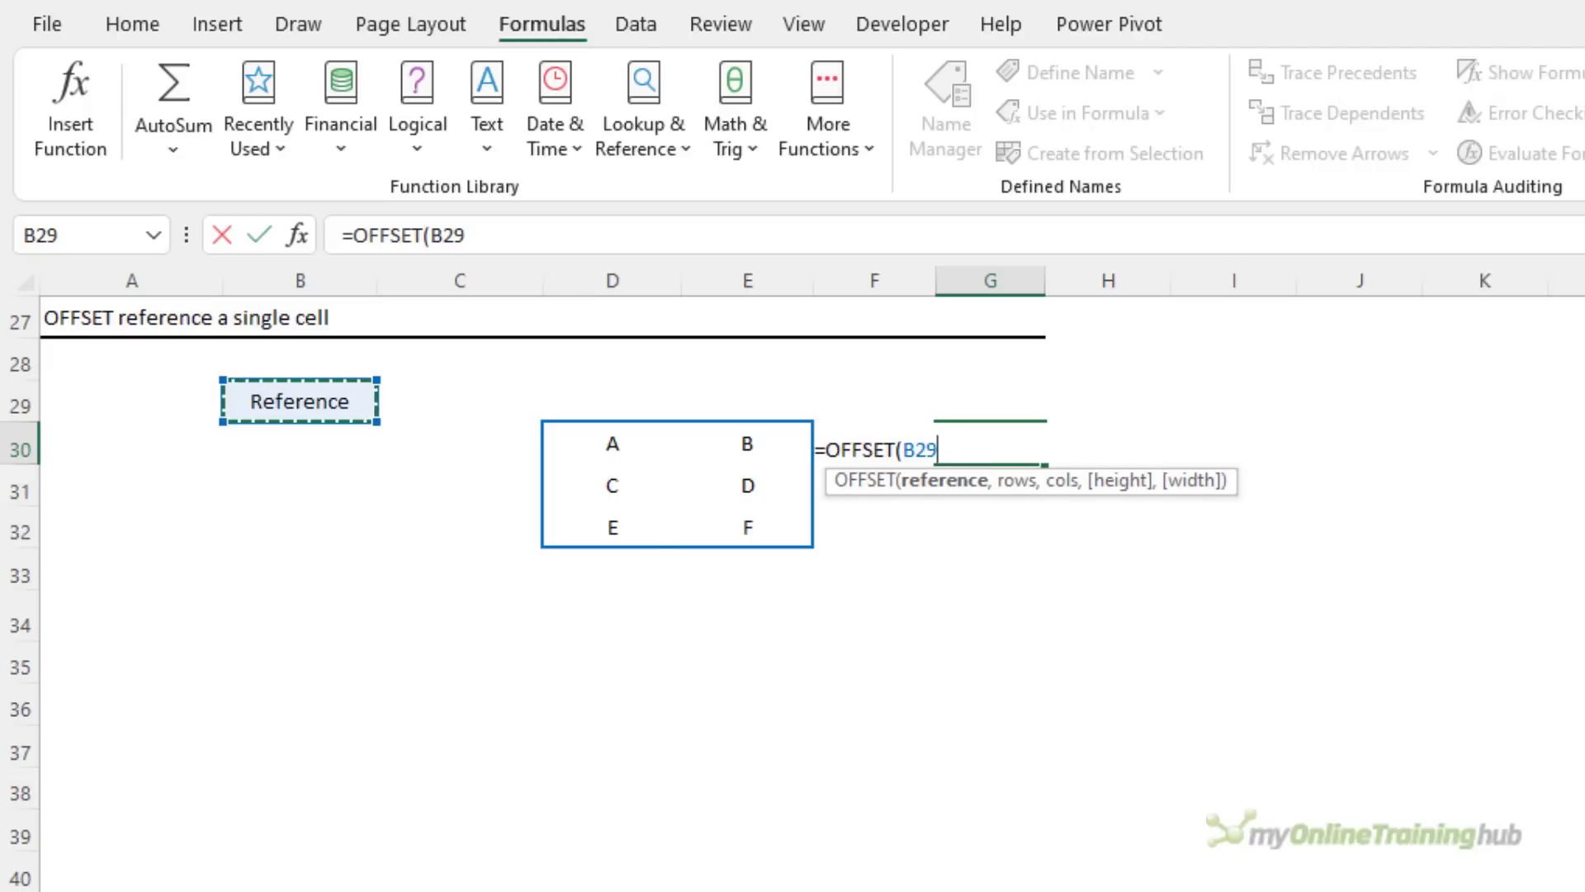
text(,)
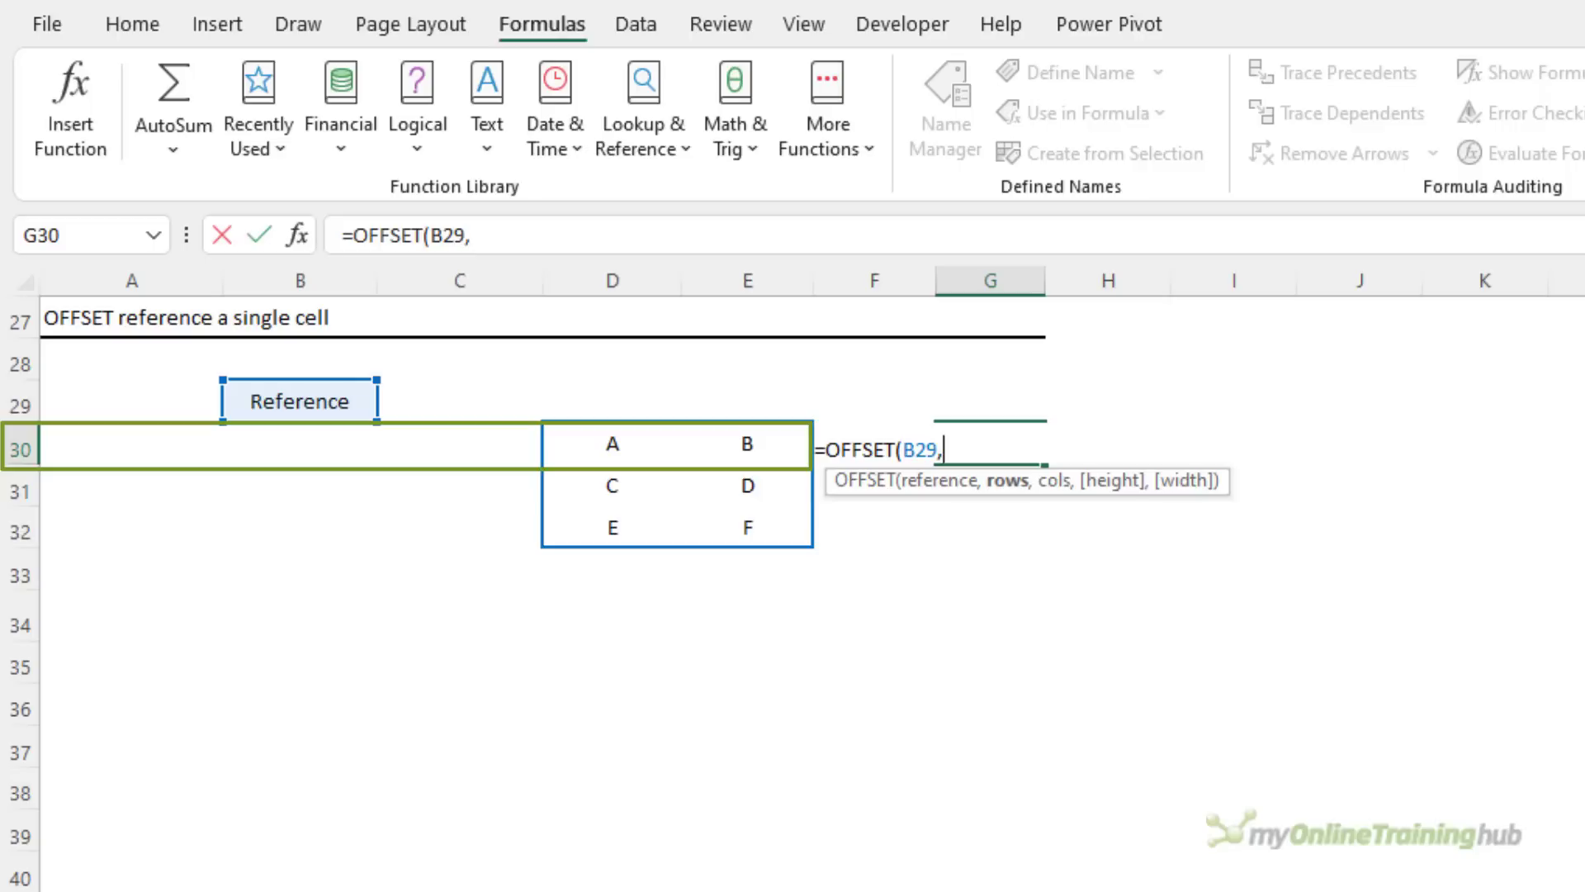
text(1,)
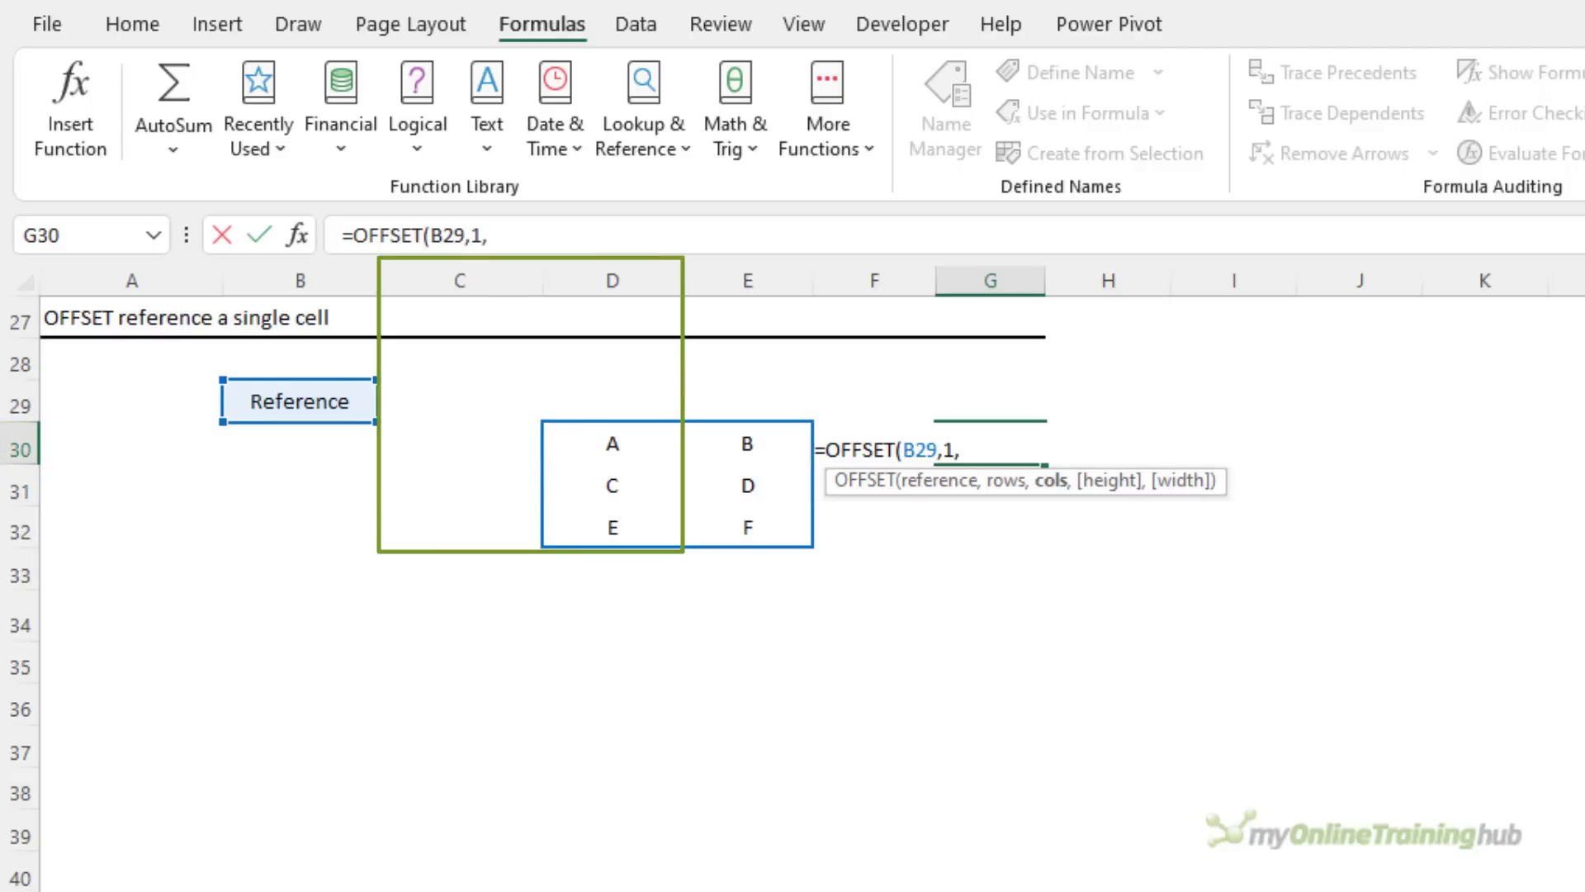
text(2,)
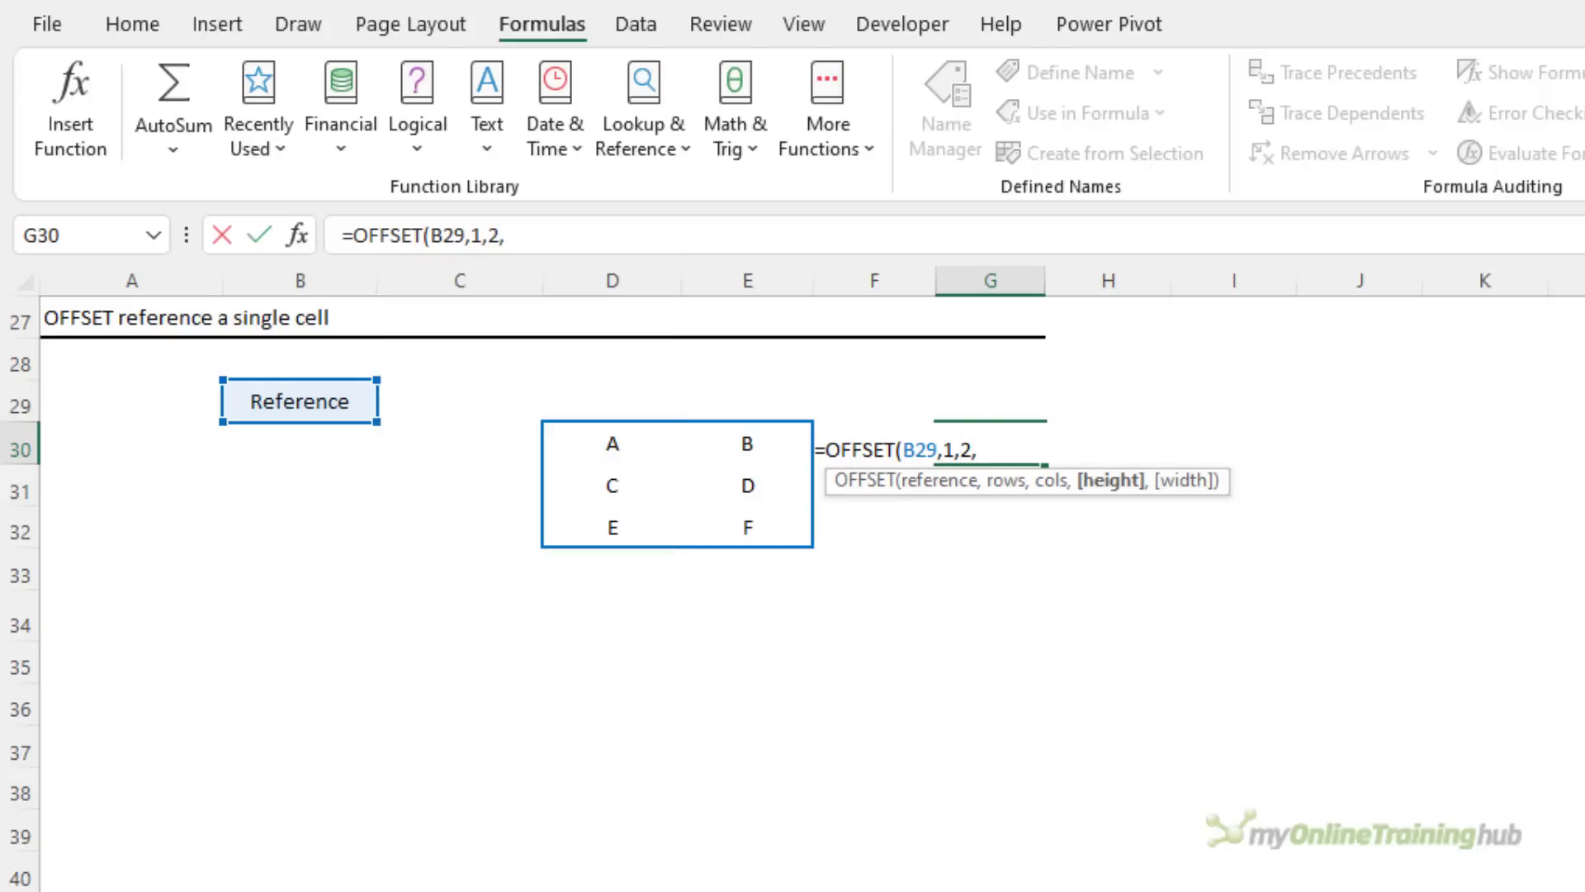
text(3,2)
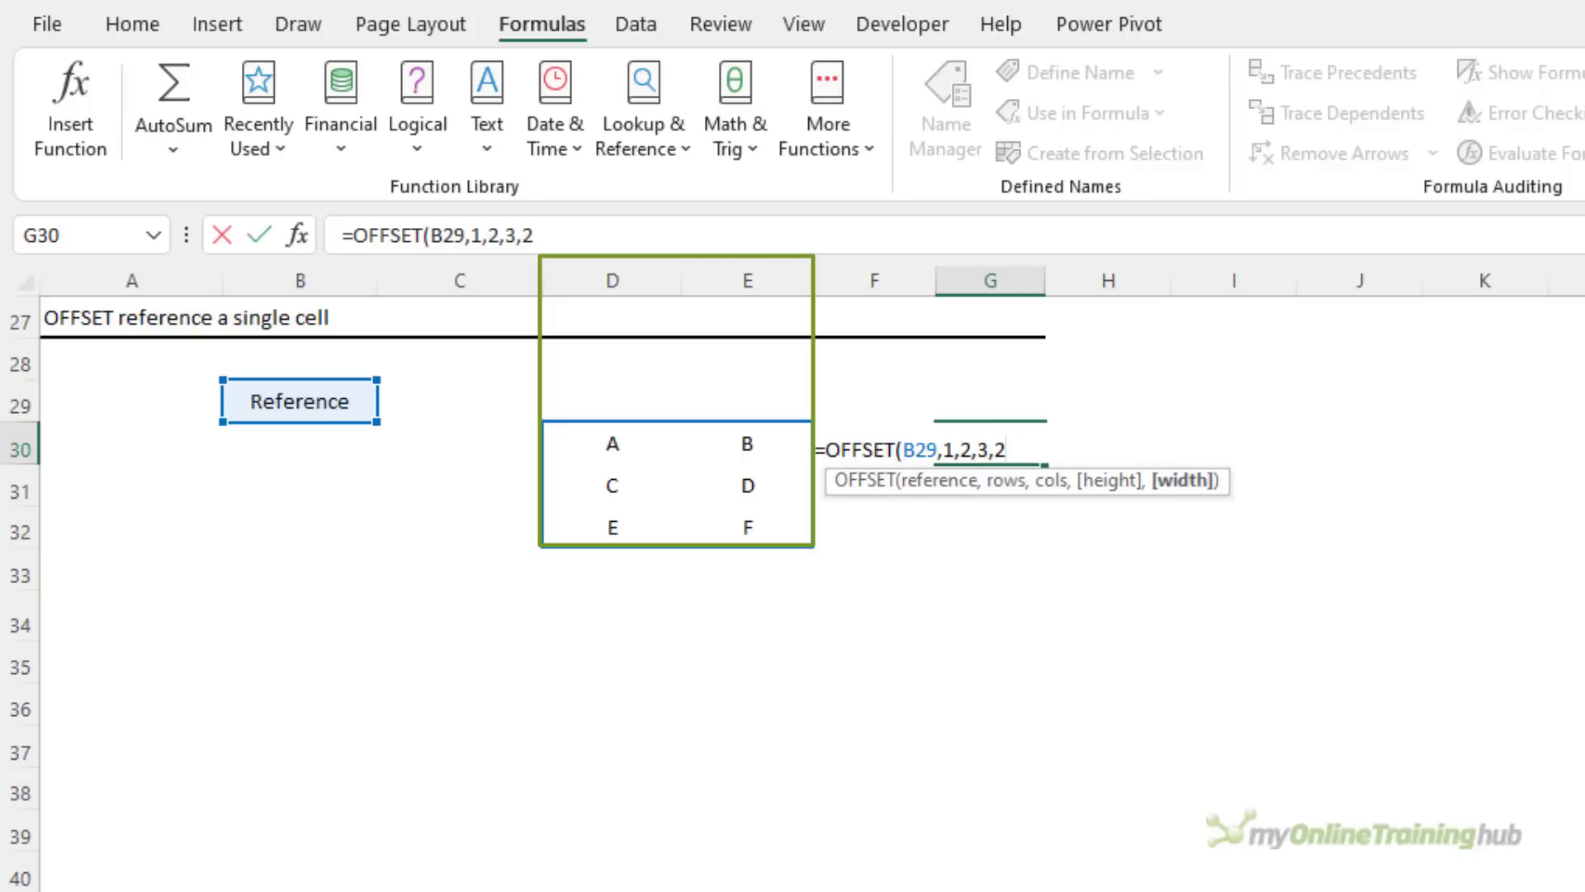
text())
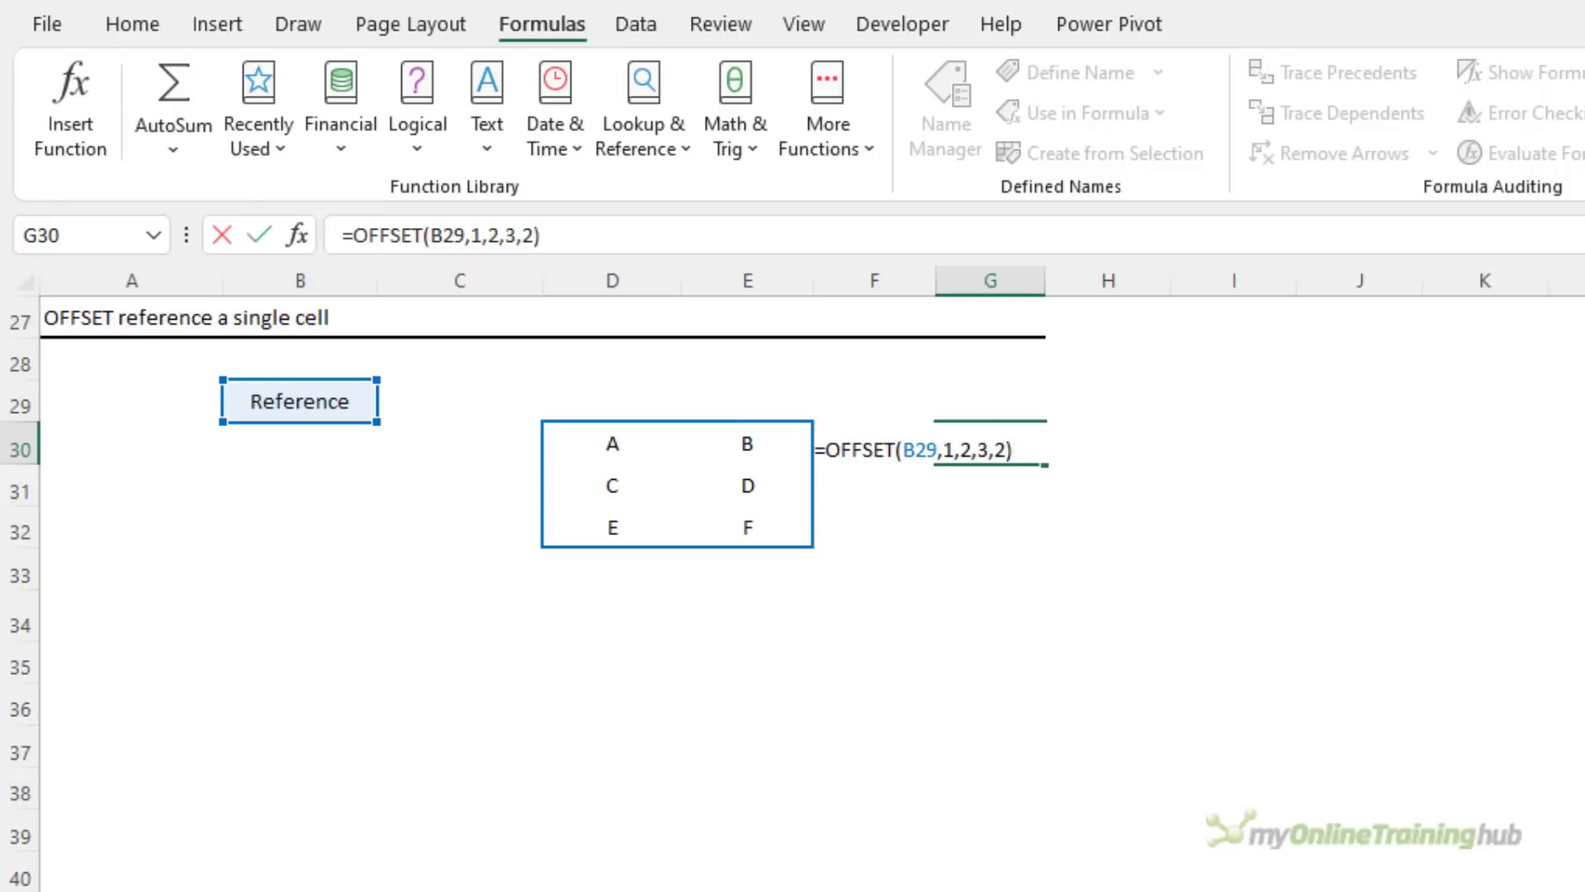
key(Return)
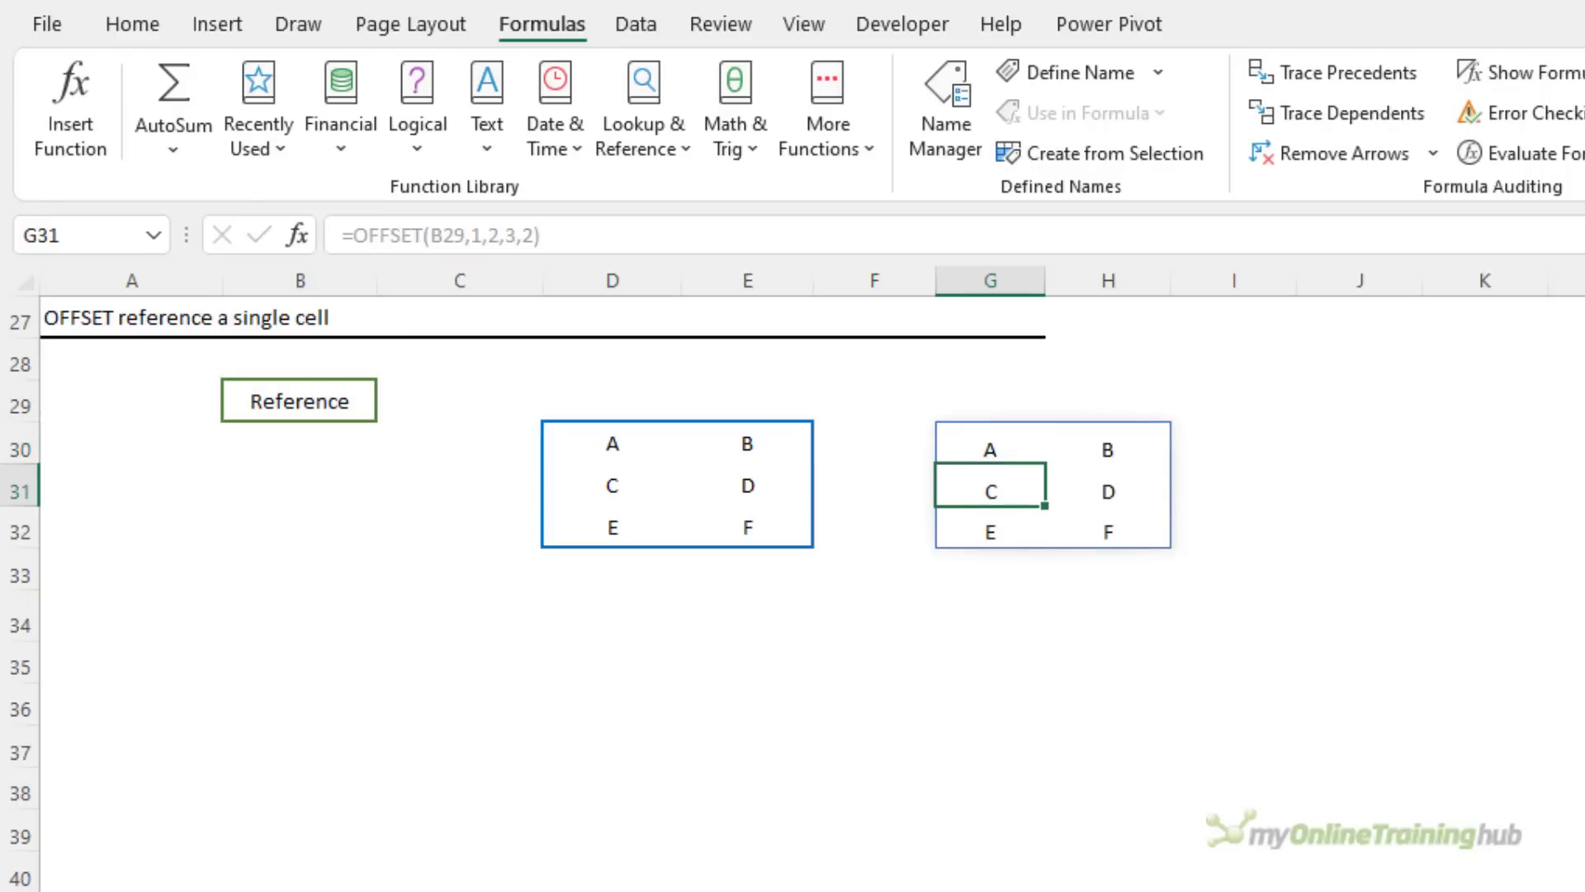
click(990, 443)
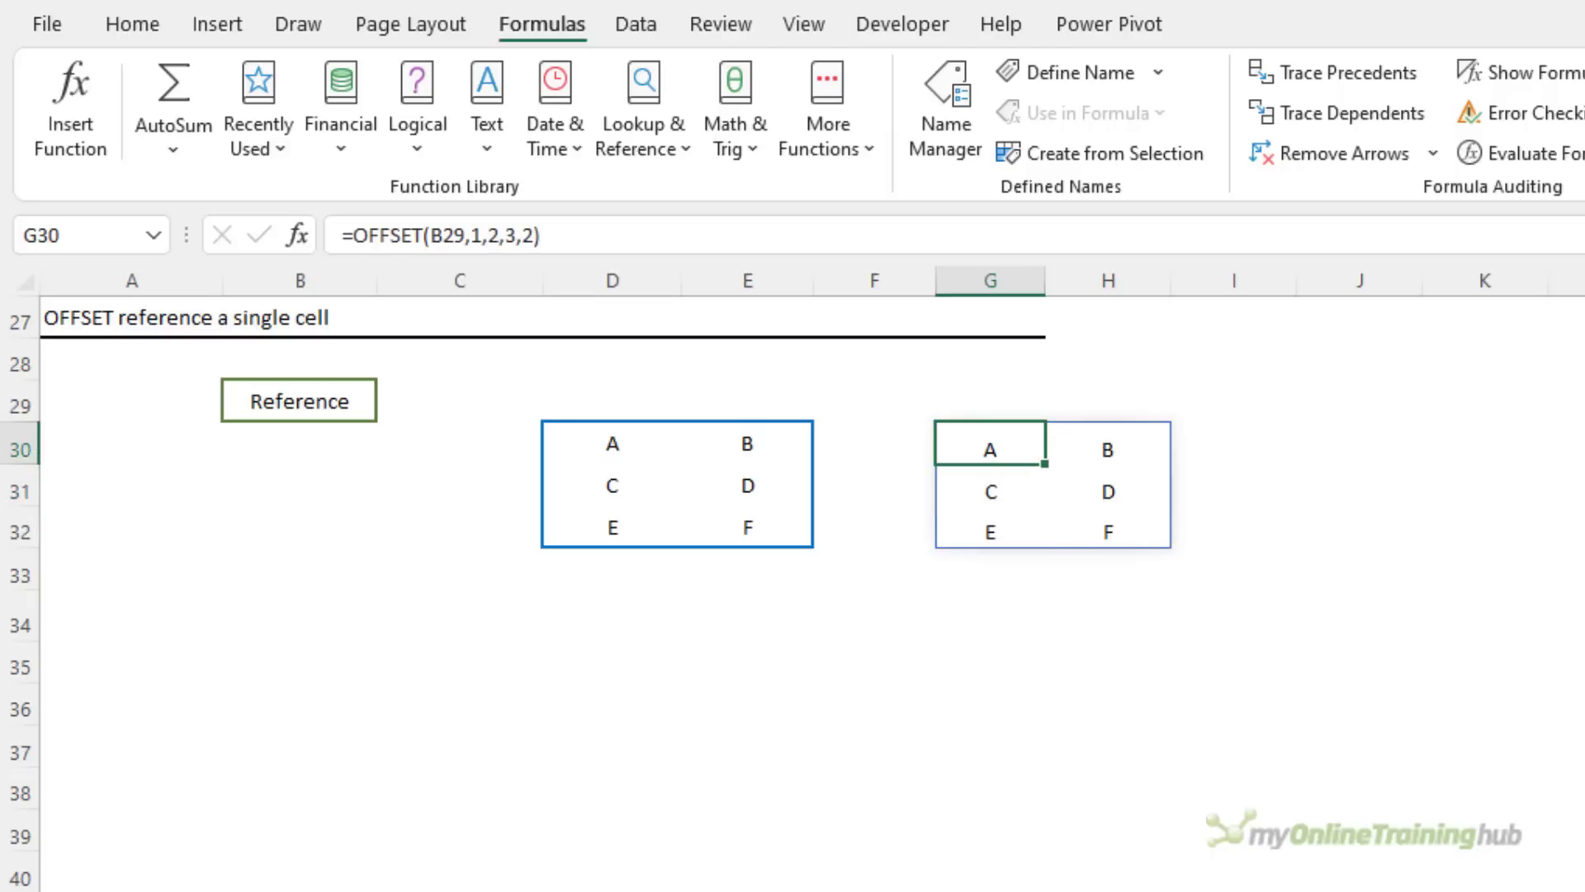
Step: Change G30 to =COUNTA(OFFSET(B29,1,2,3,2)) so it returns 6
click(350, 235)
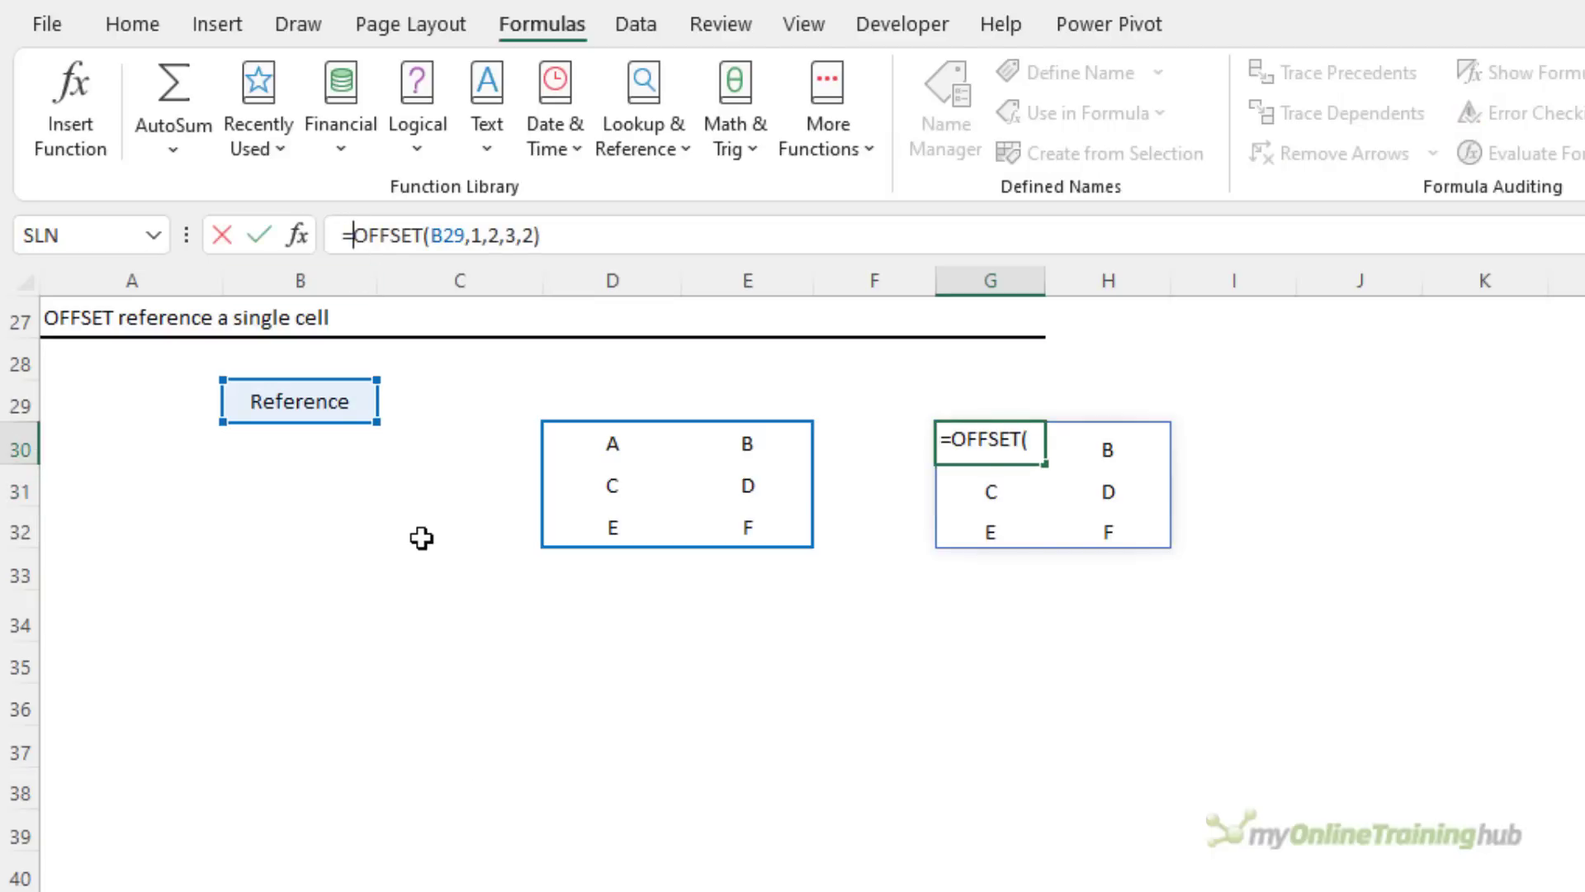
text(count)
key(Tab)
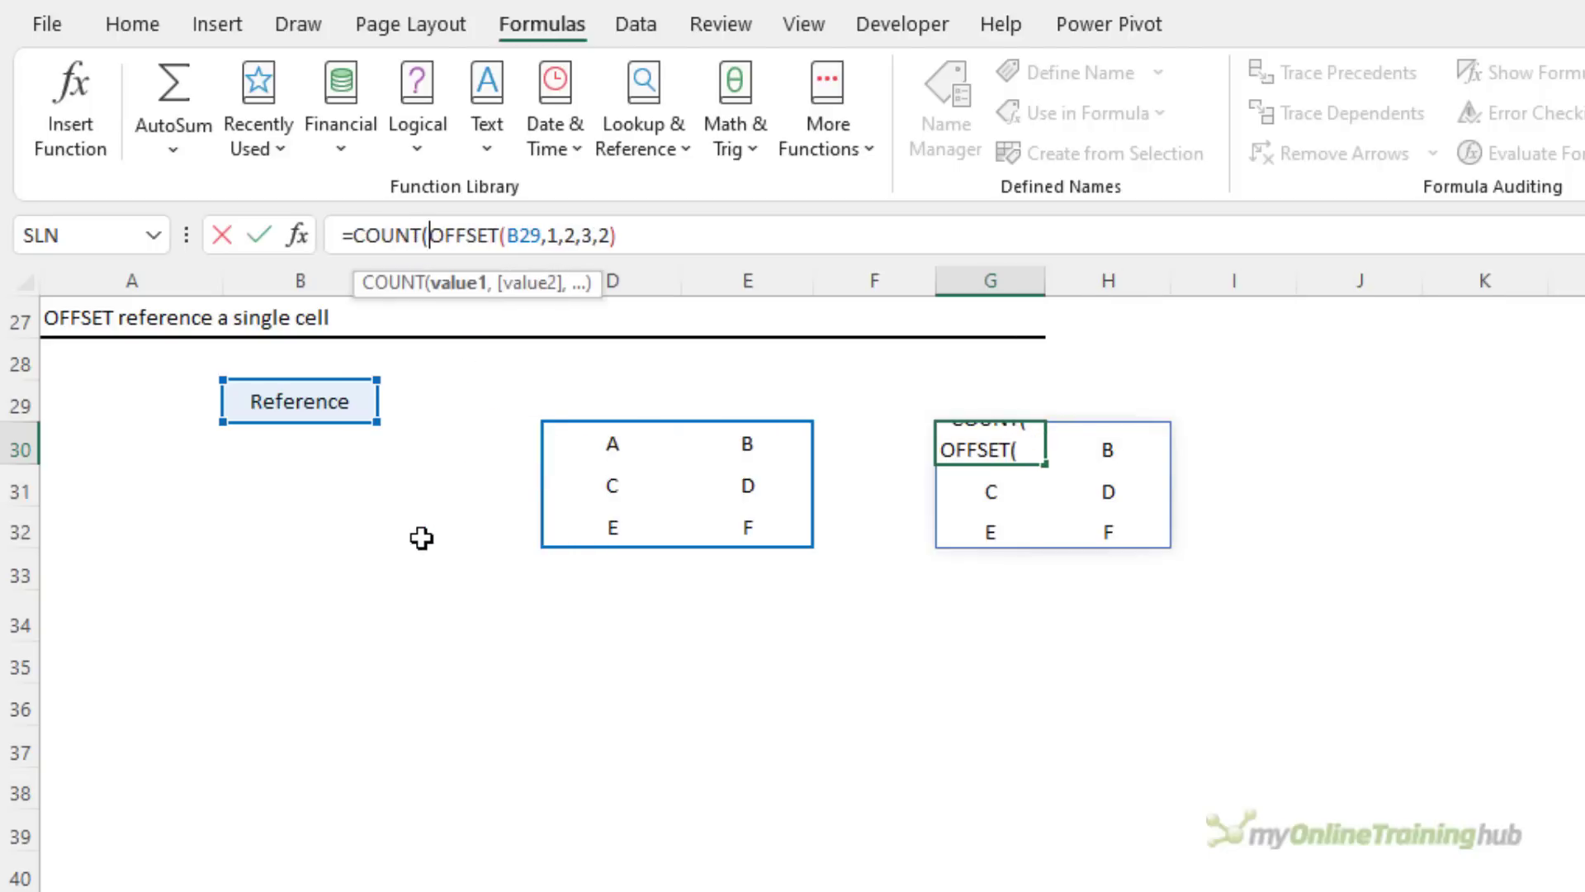
key(BackSpace)
text(a()
key(End)
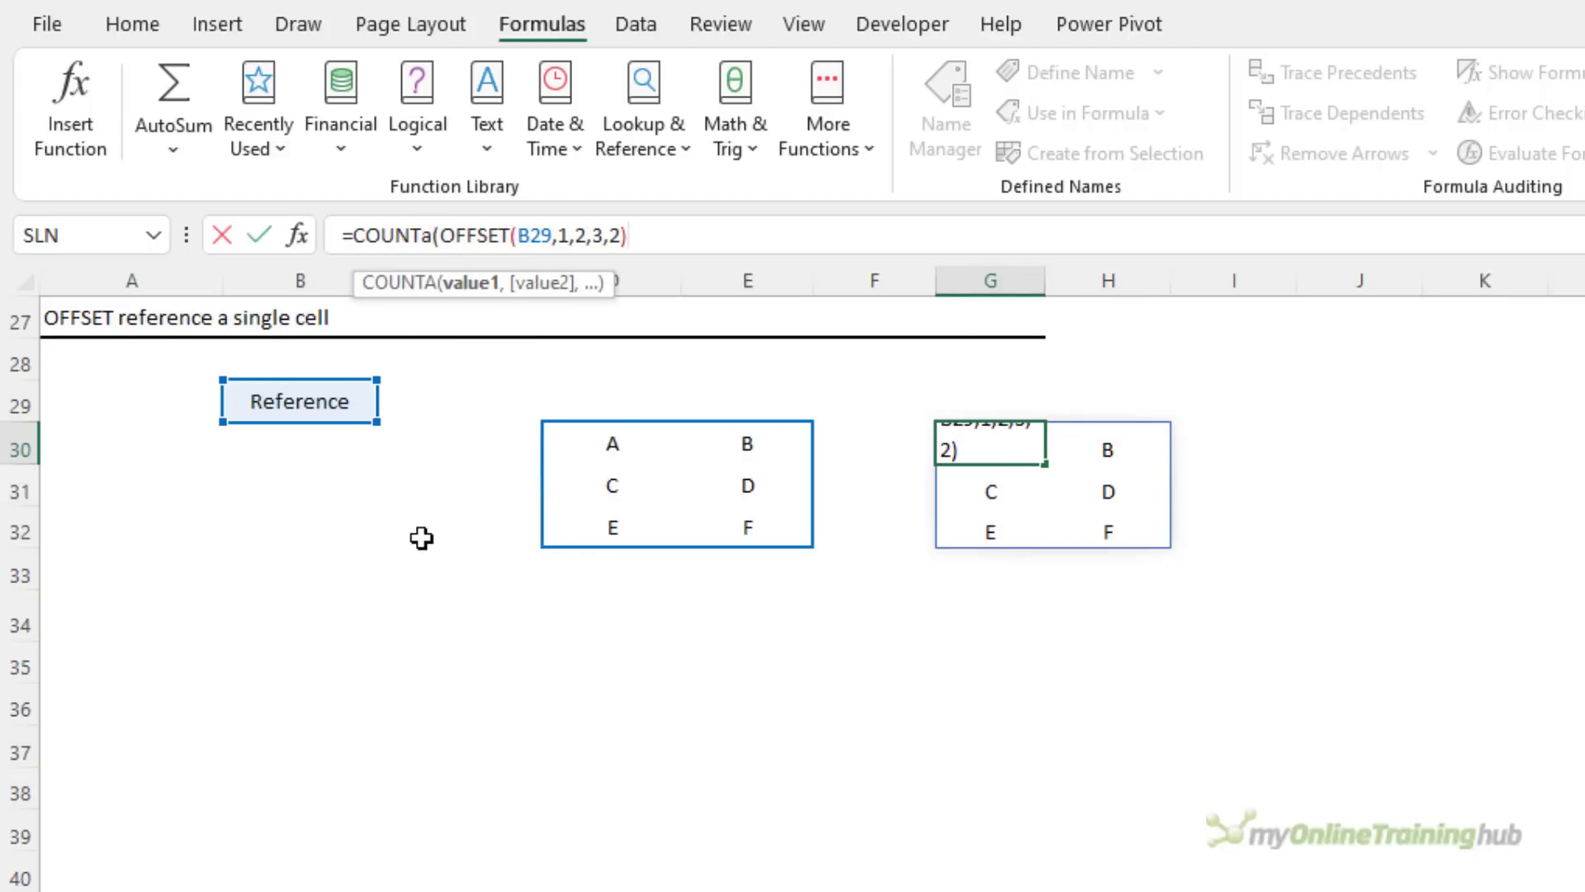
text())
key(Return)
key(Up)
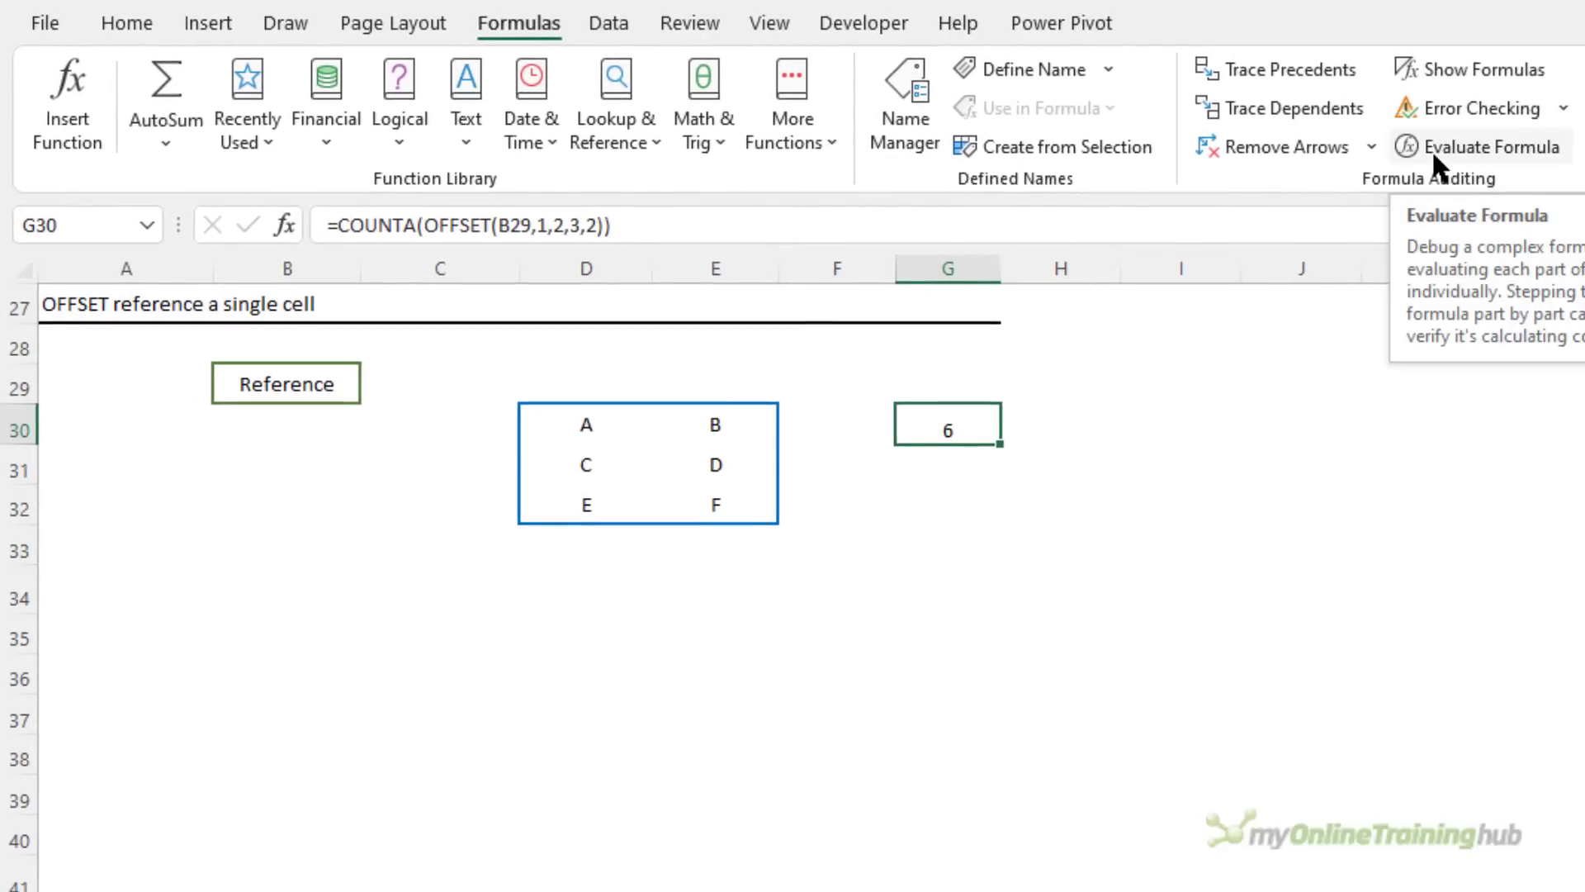
click(1432, 150)
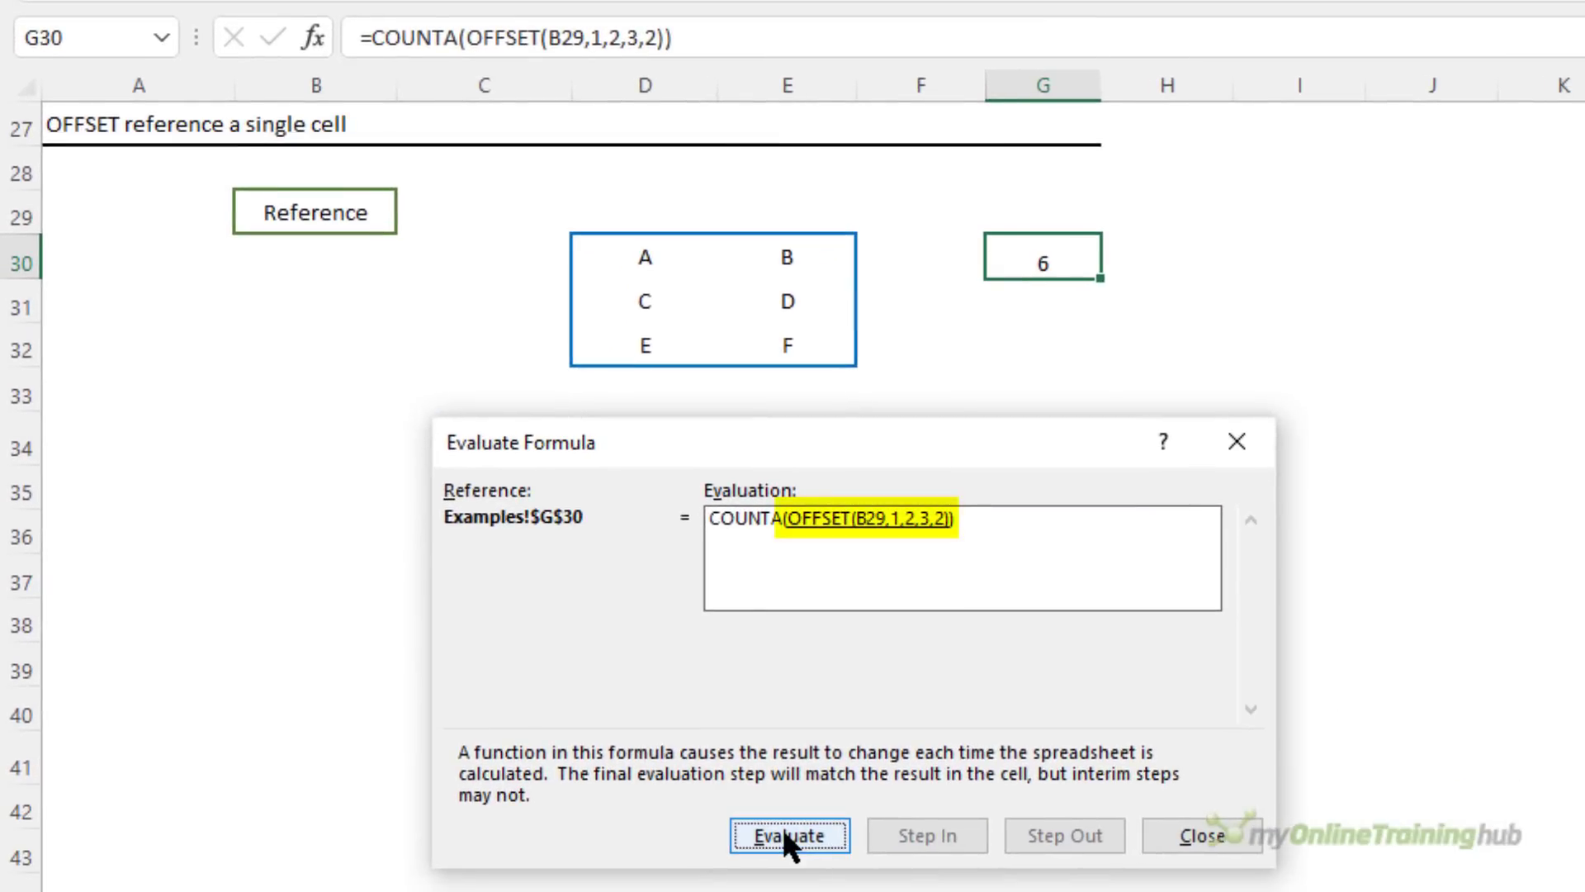
click(781, 832)
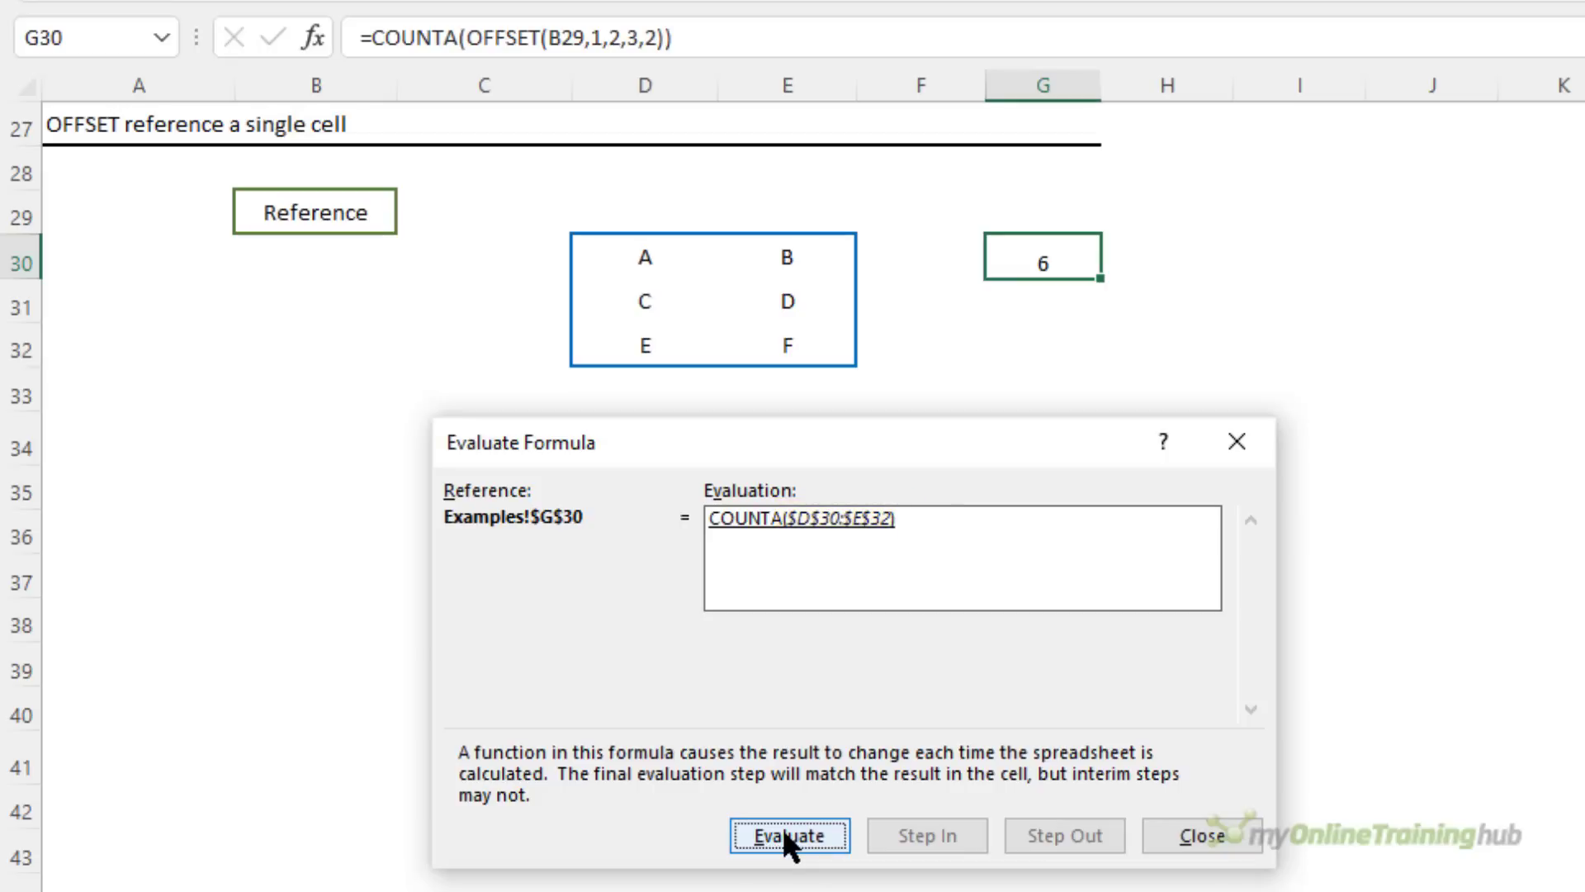
click(1179, 829)
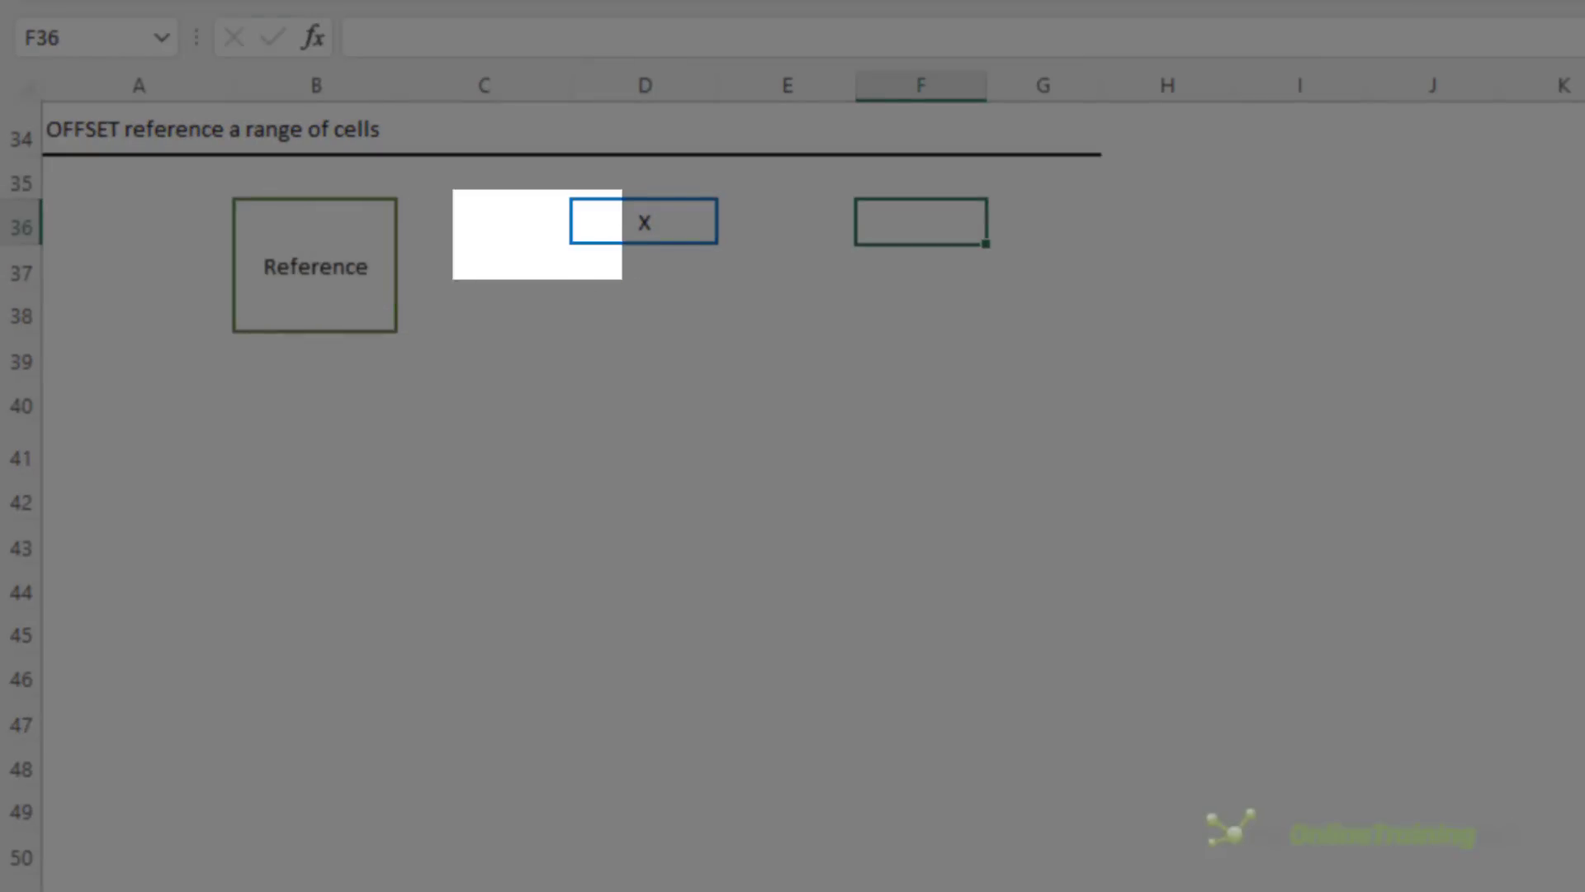
Step: Enter =OFFSET(B36:B38,,2,1,1) in F36 so it returns X
text(=of)
key(Tab)
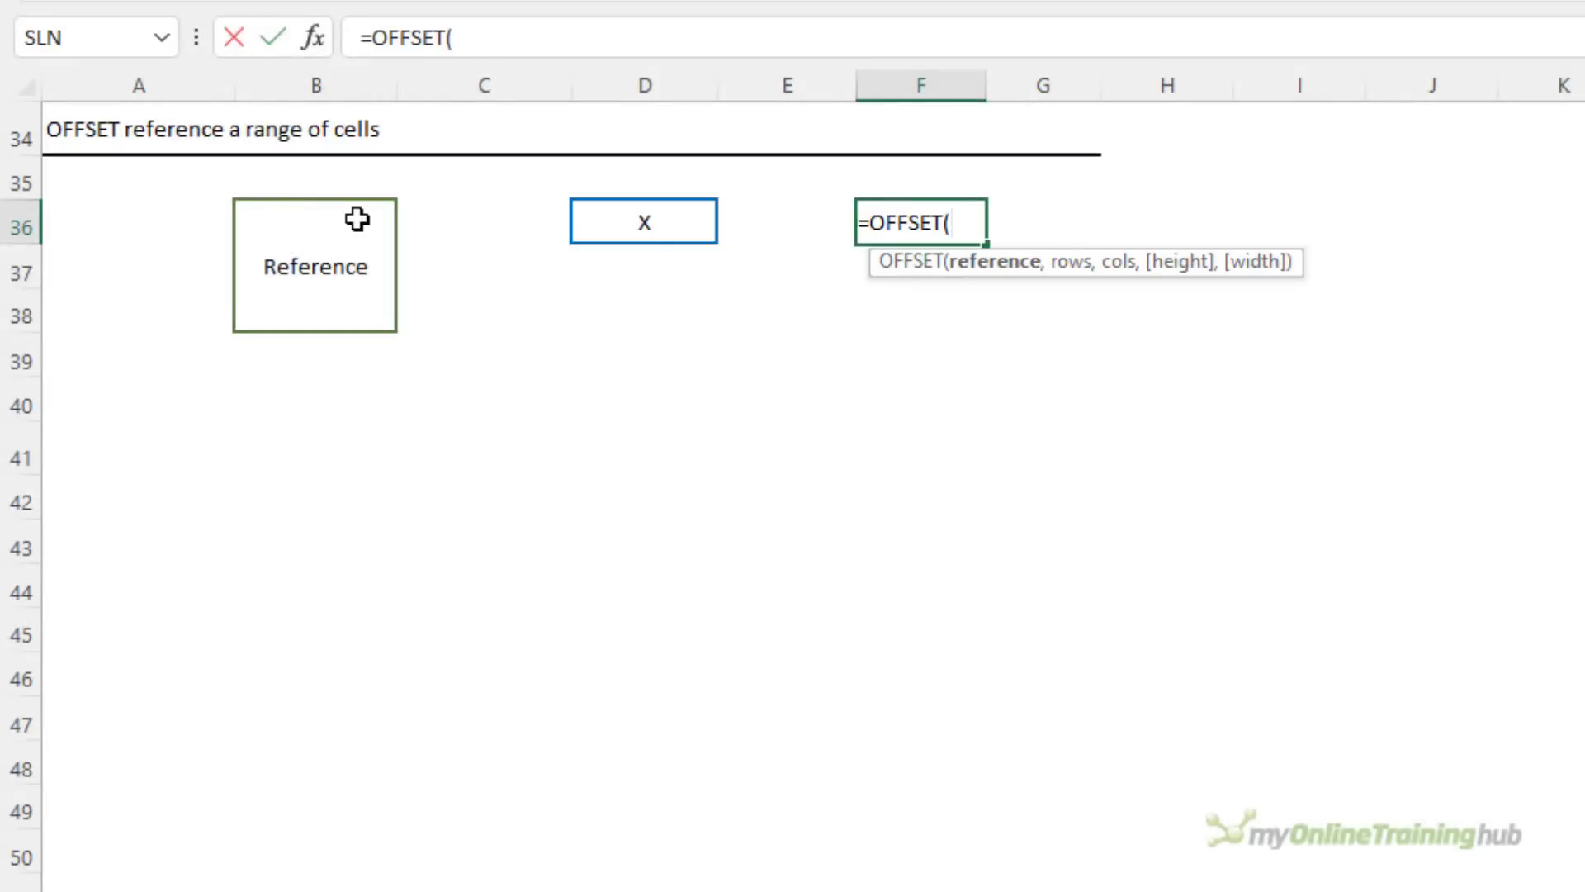
drag(358, 220, 347, 318)
text(,)
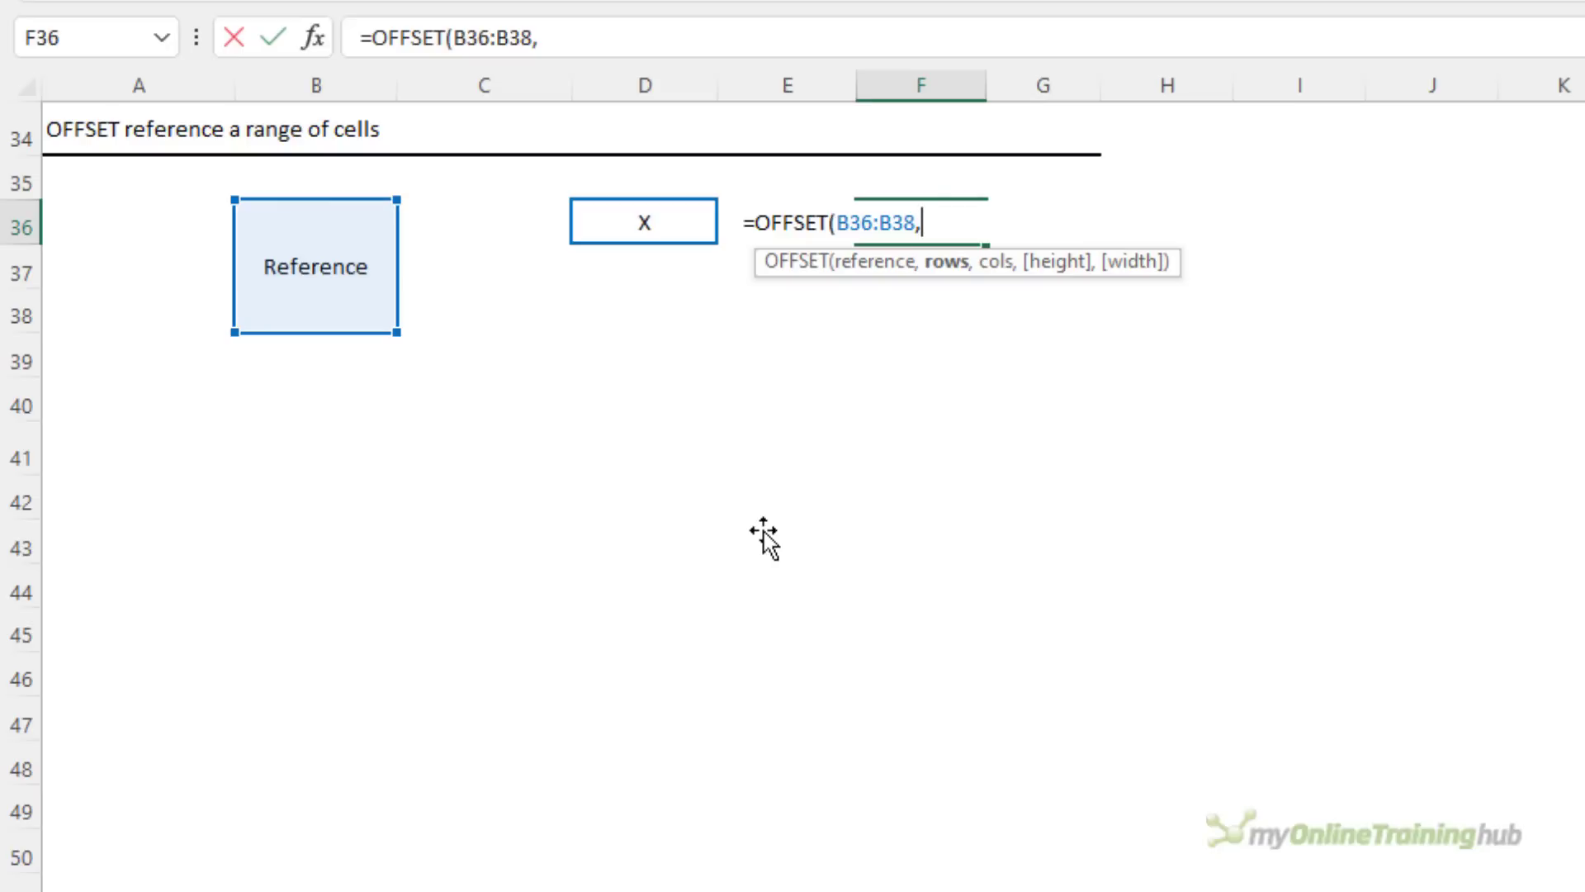
text(,)
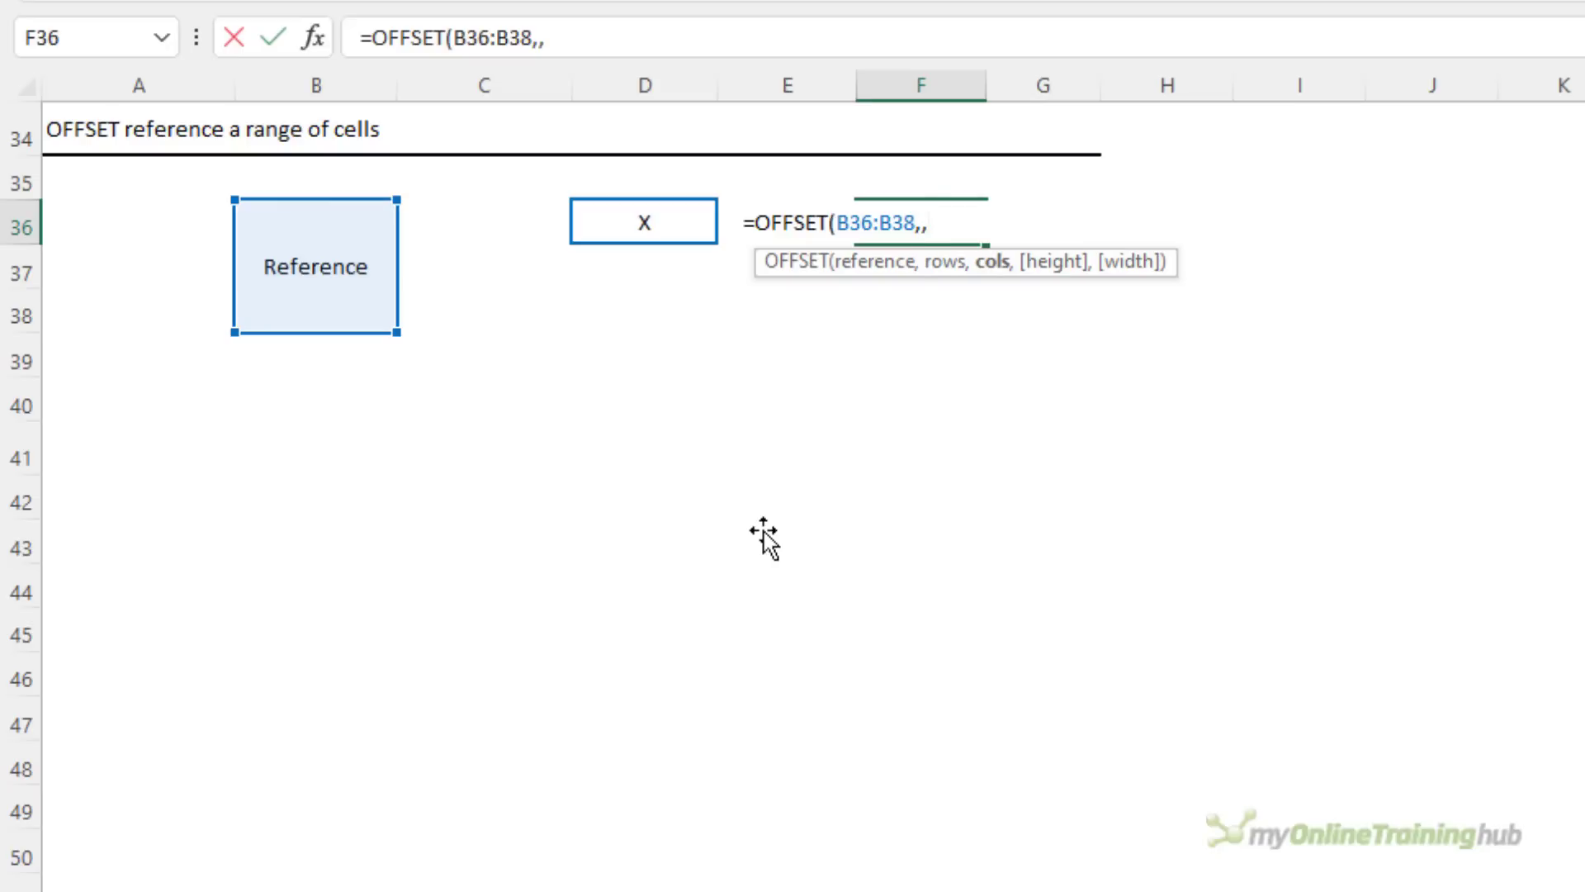
text(2,)
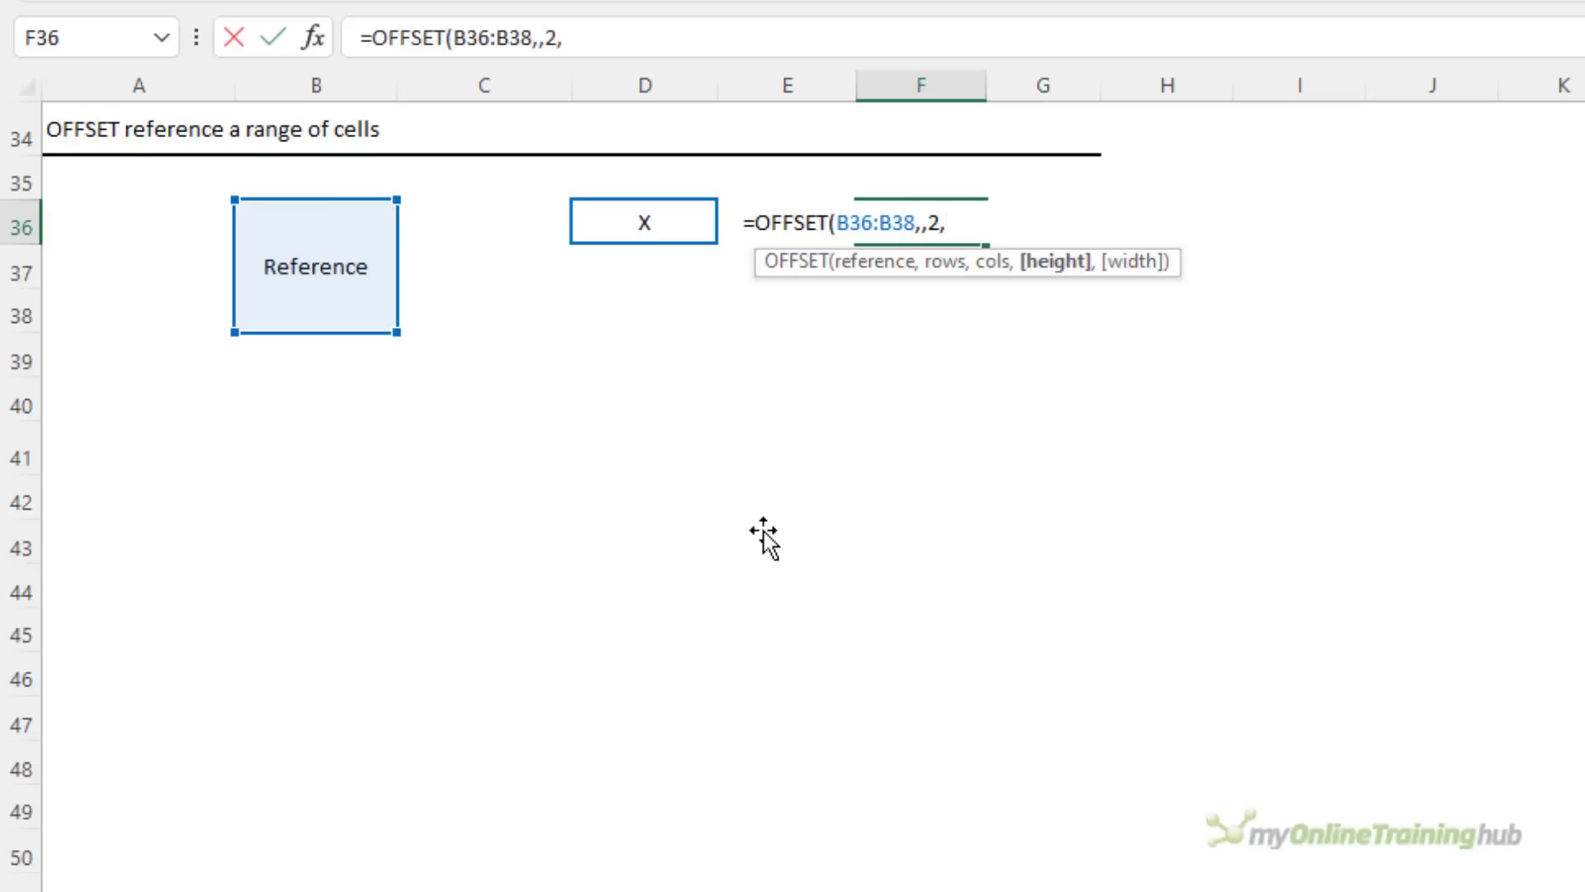
text(1,)
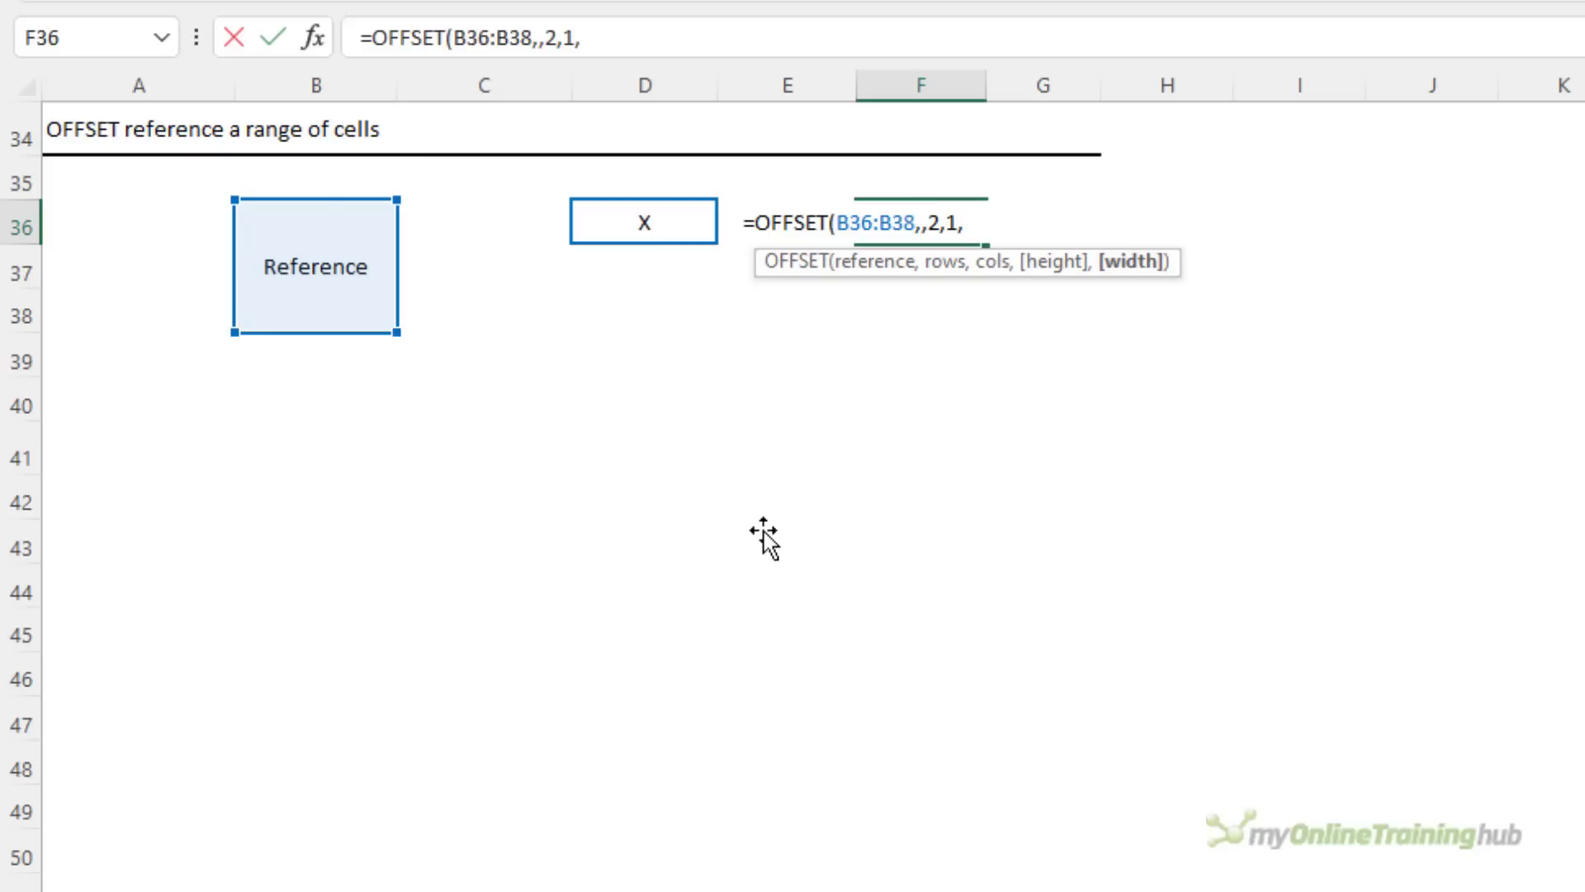
text(1))
key(Return)
key(Up)
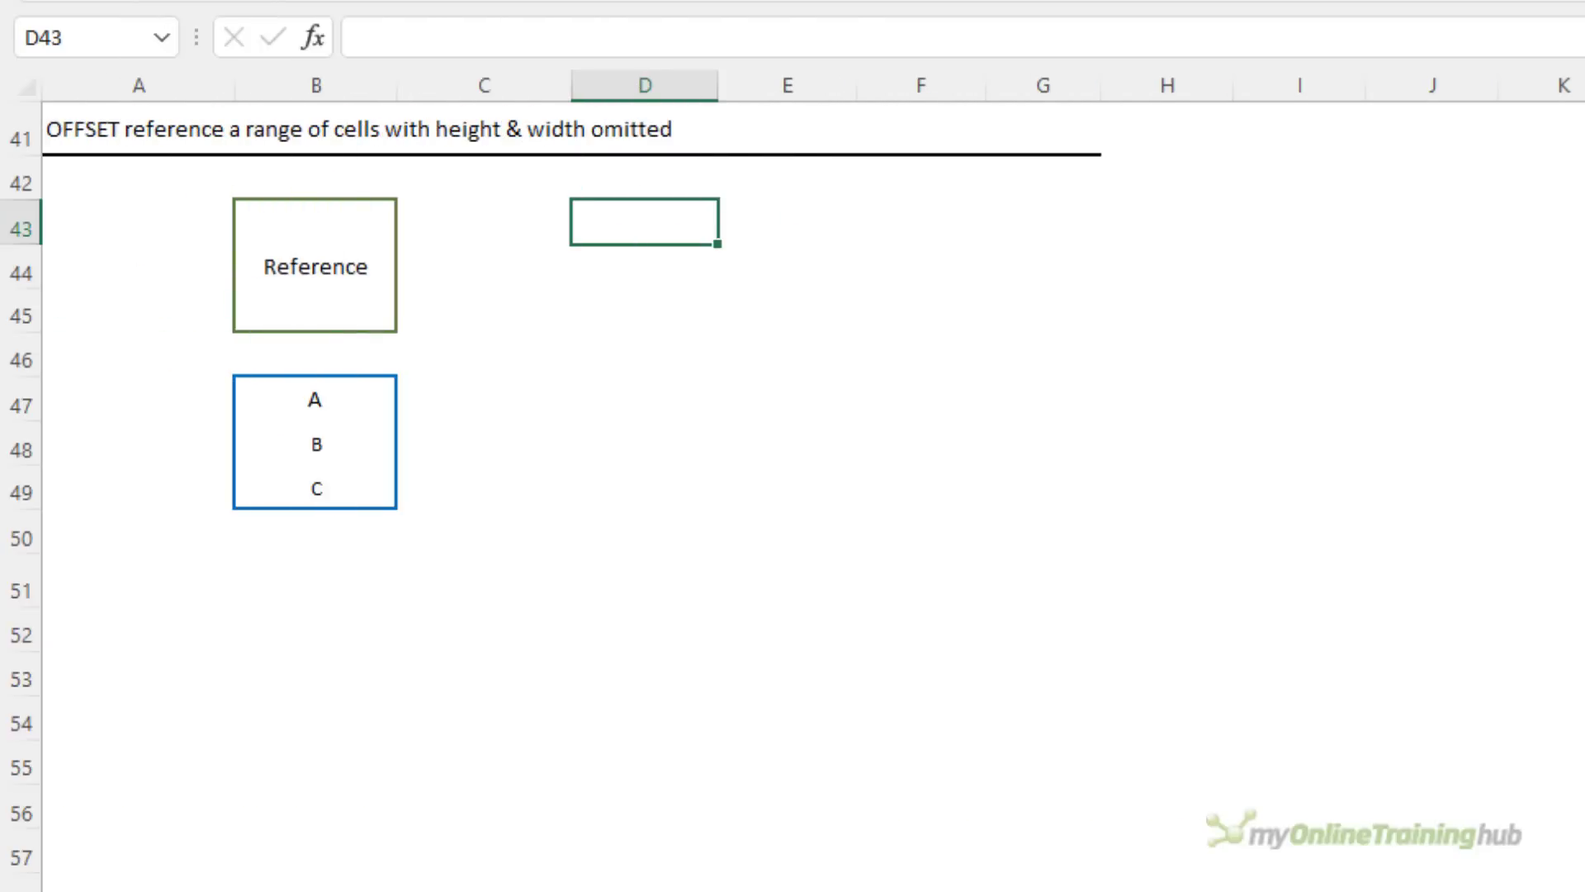
Step: Enter =OFFSET(B43:B45,4,) in D43, spilling A, B and C into D43:D45
text(=of)
key(Tab)
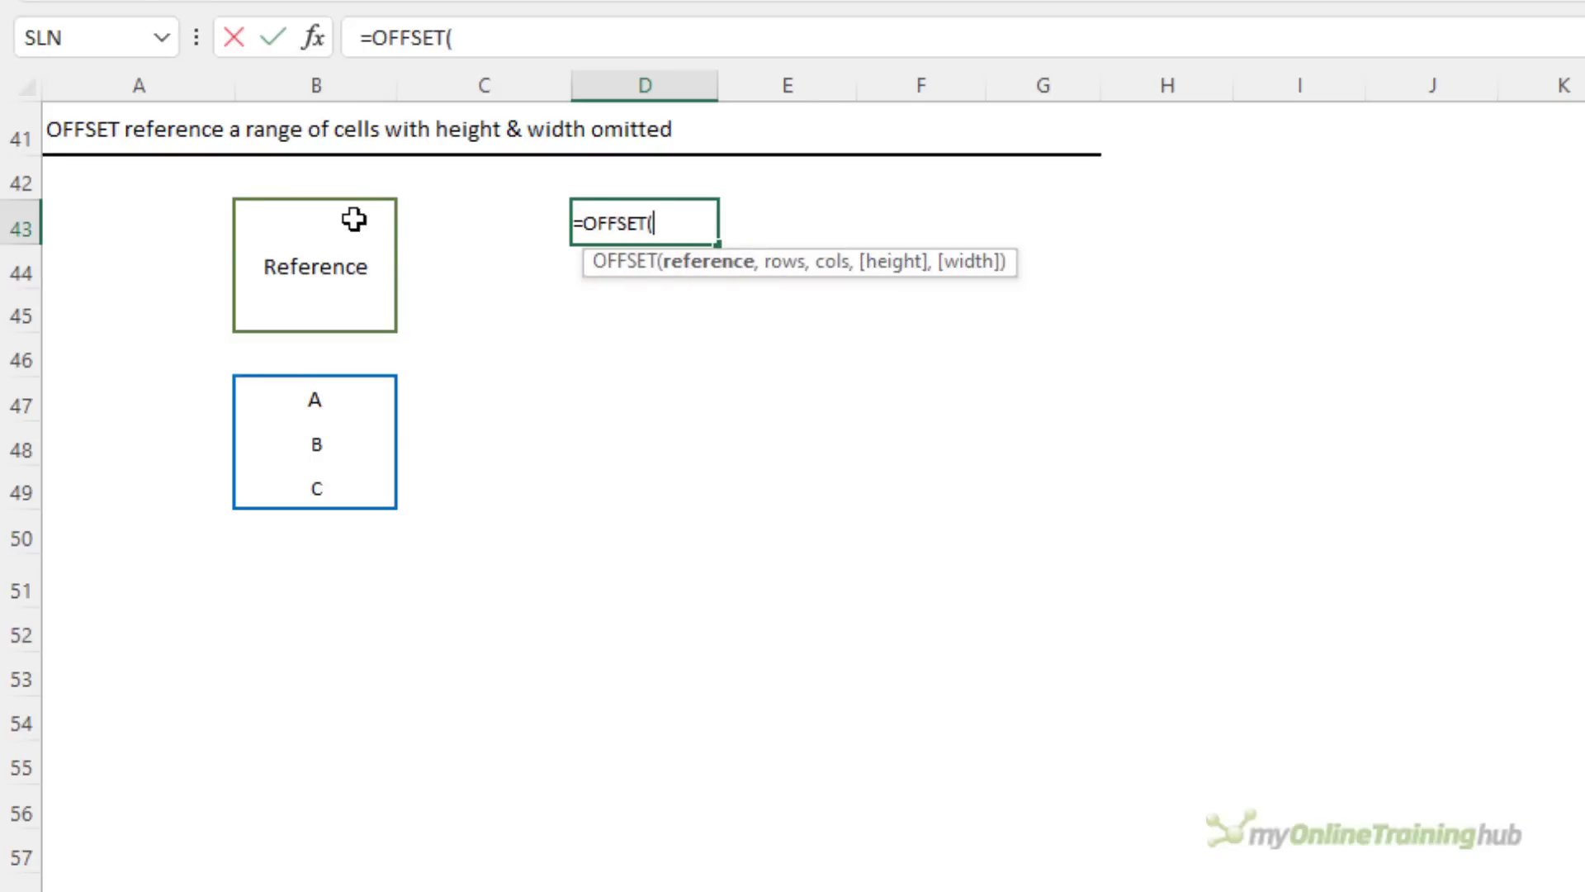
drag(353, 220, 354, 313)
text(,)
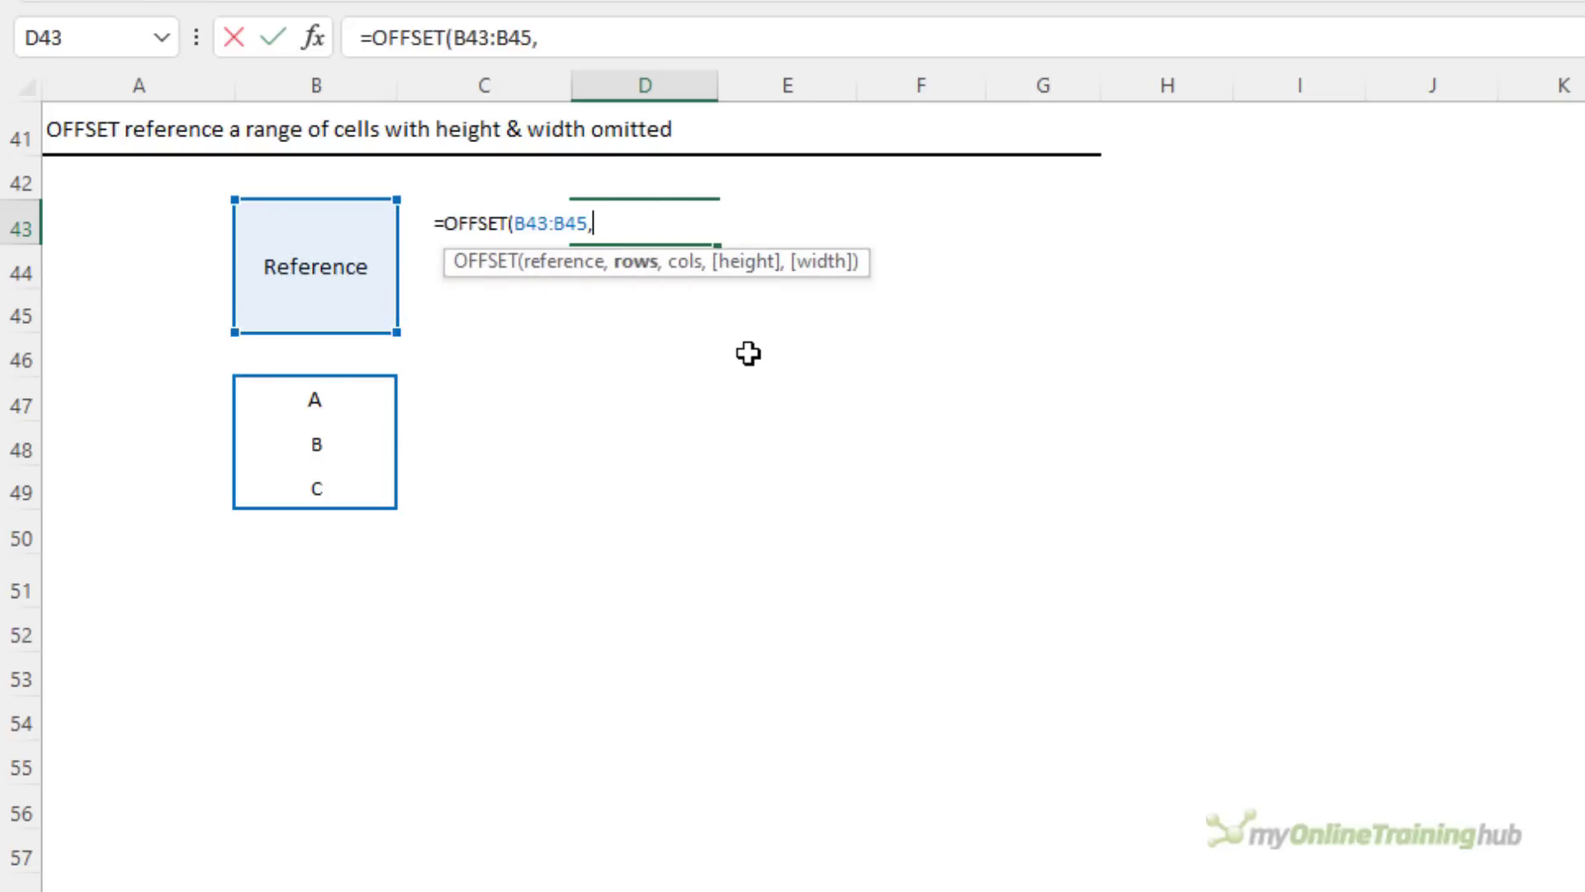
text(4,)
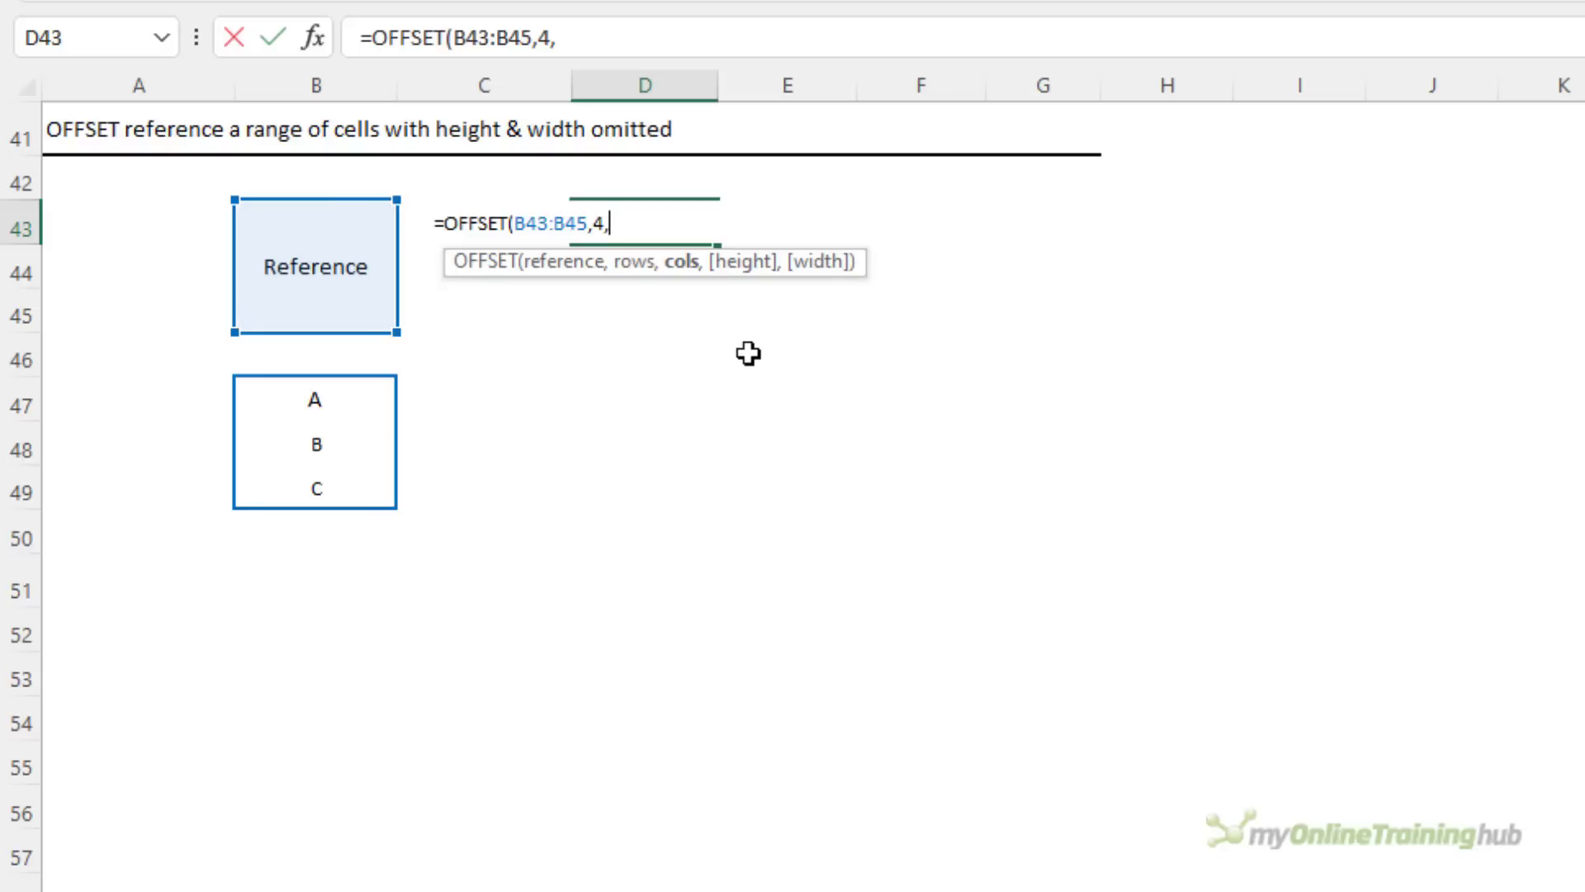
text())
key(Return)
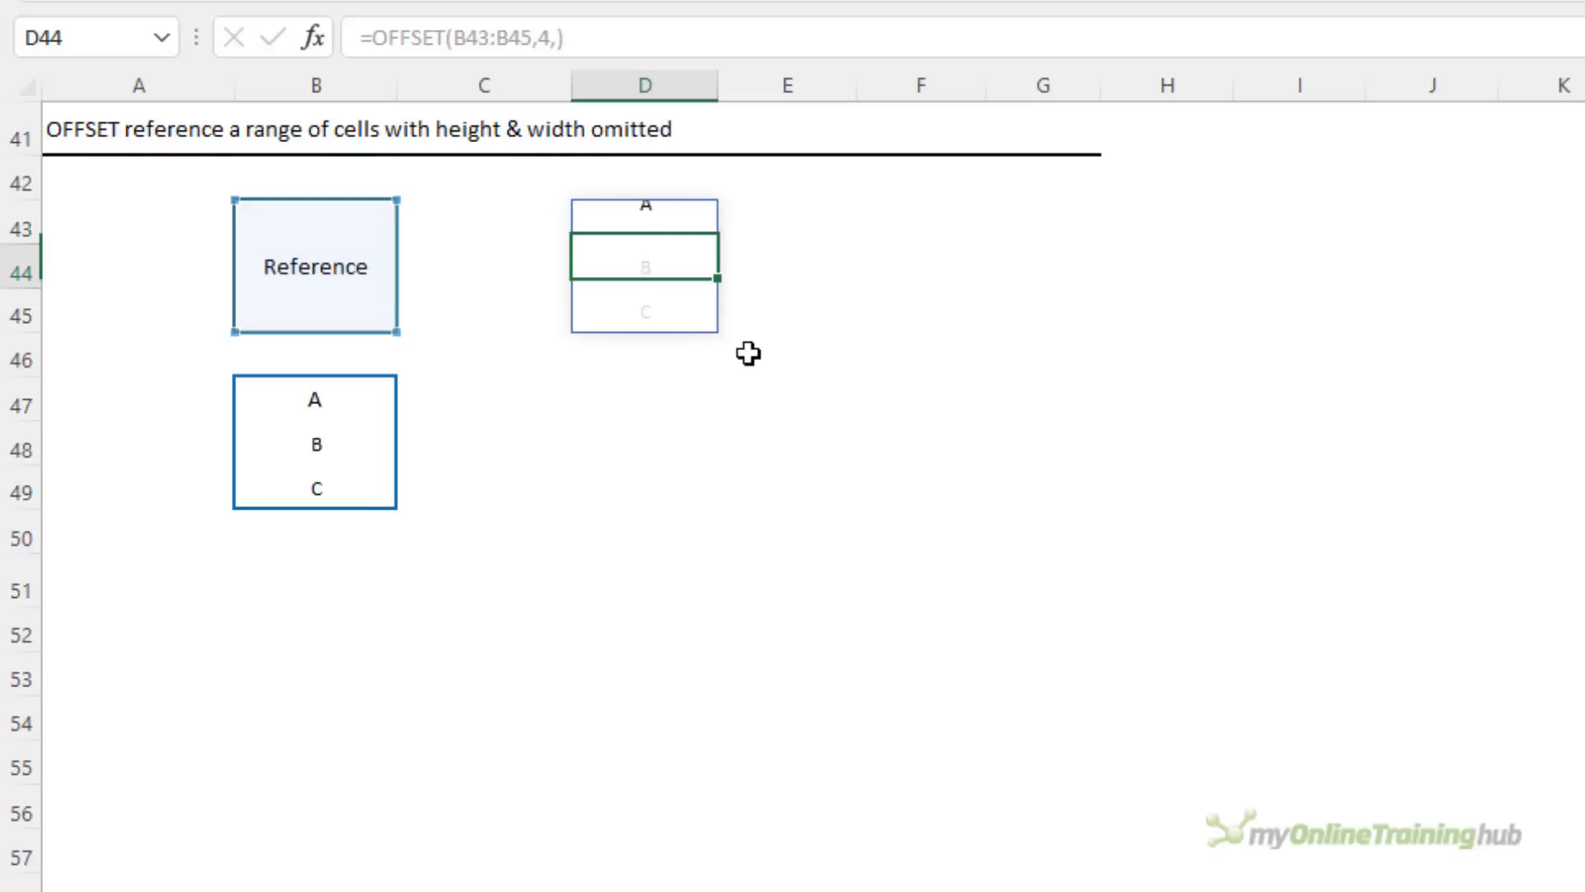
key(Up)
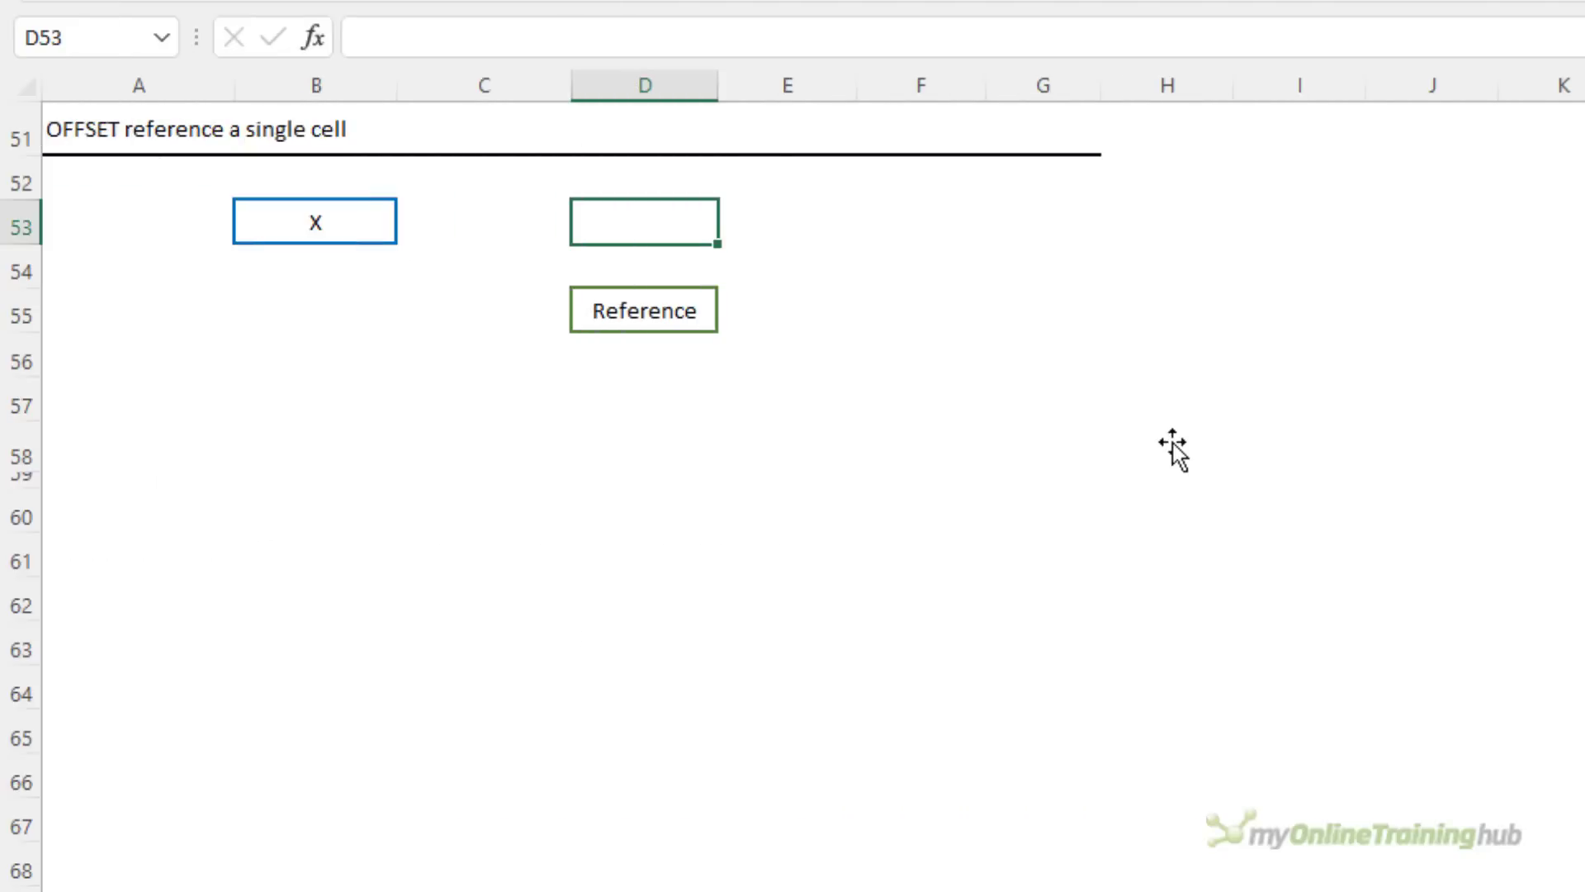
Step: Enter =OFFSET(D55,-2,-2) in D53 so it returns X
text(=of)
key(Tab)
click(620, 312)
text(,)
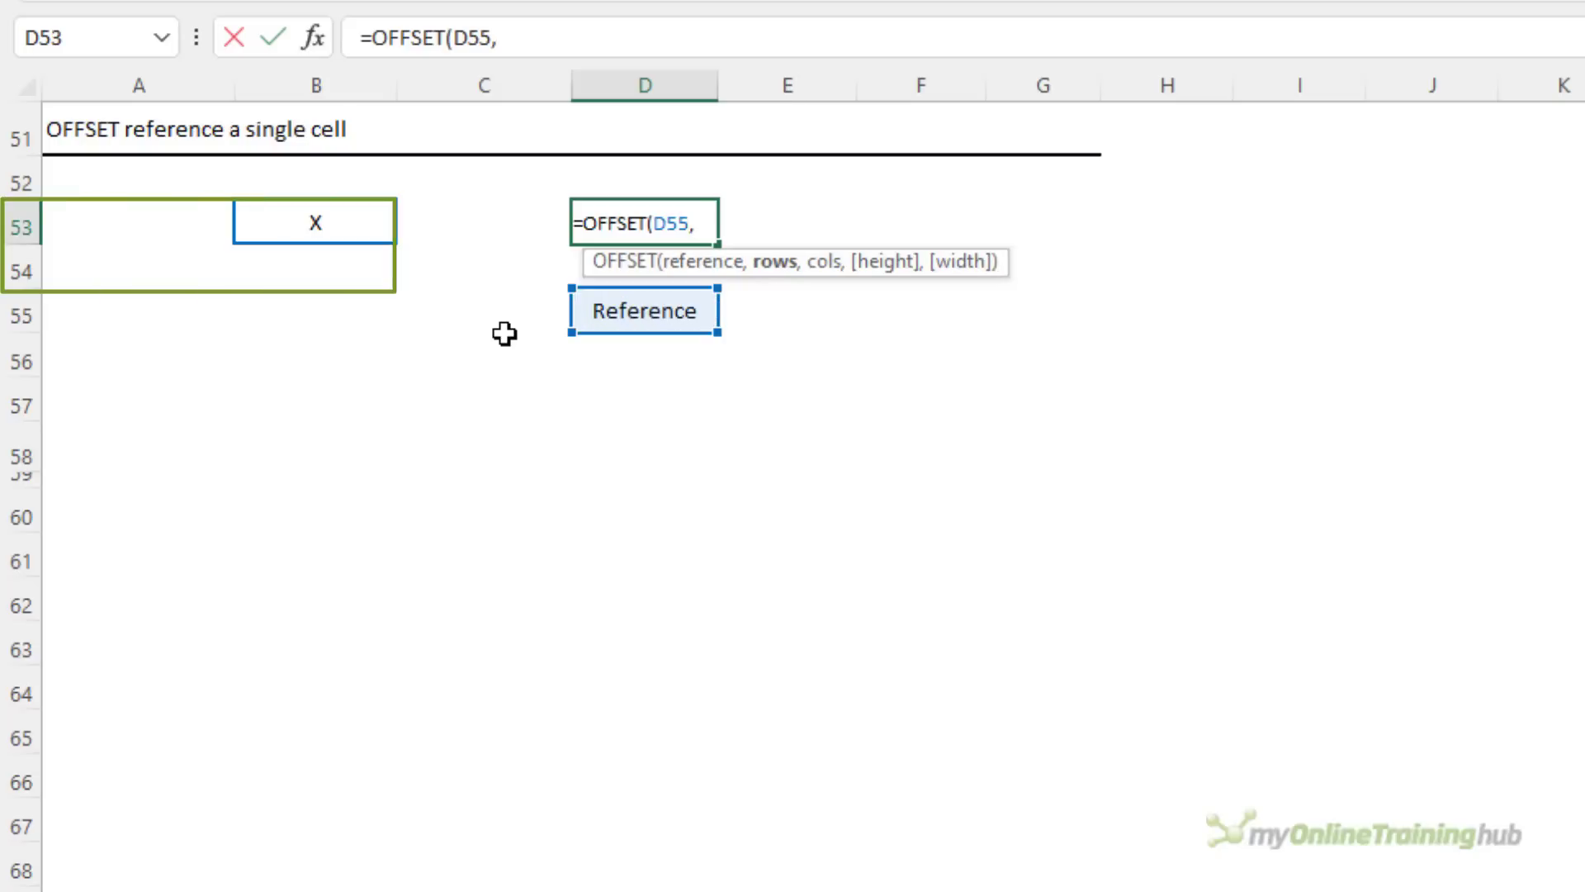
text(-2)
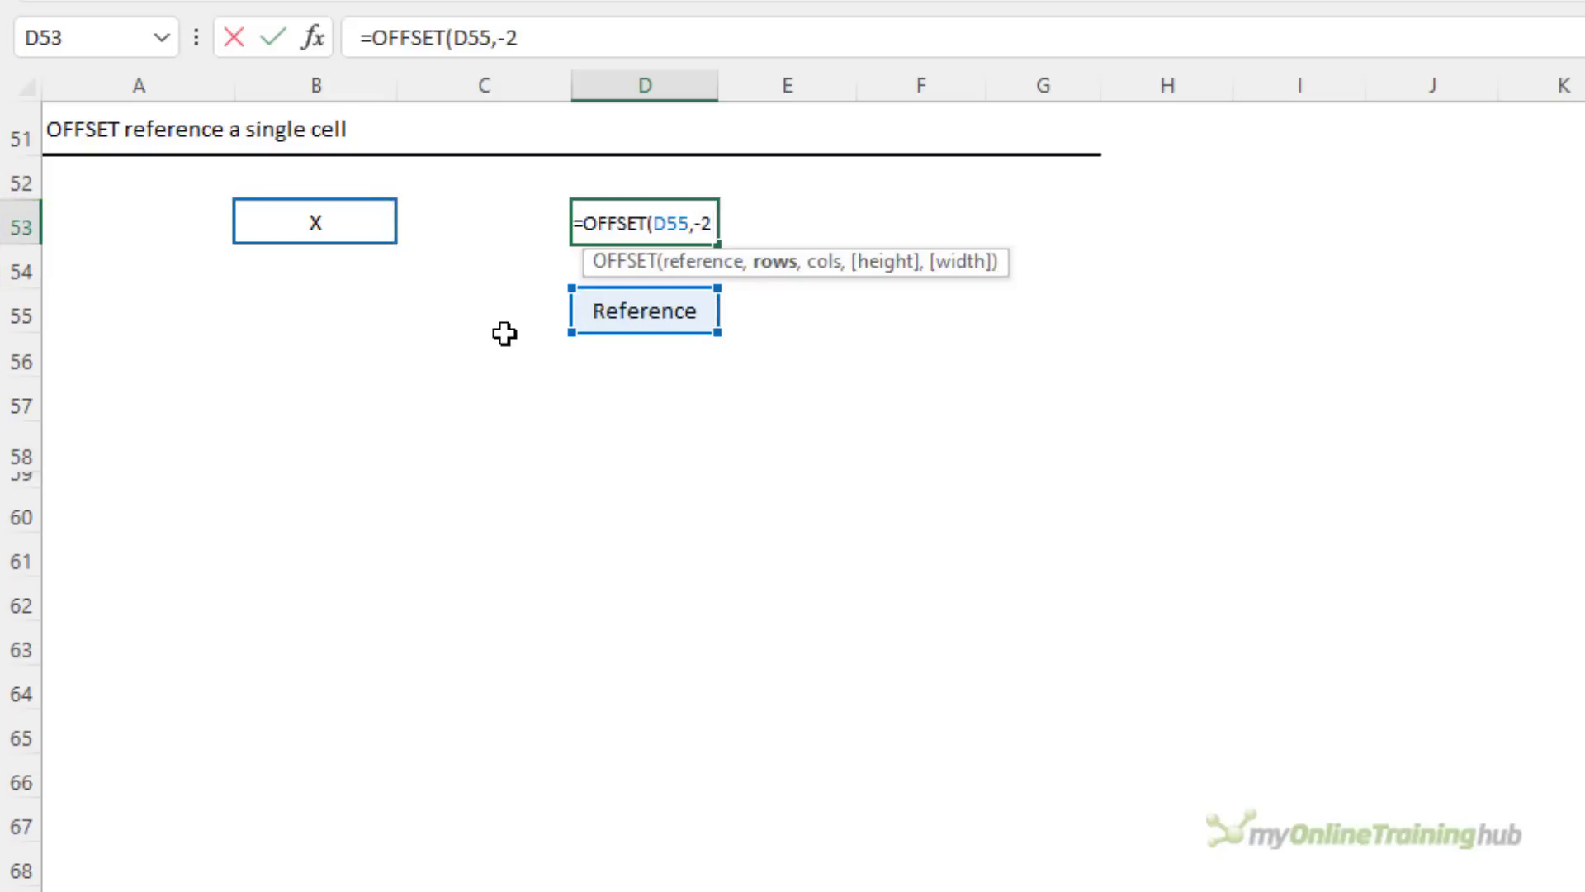
text(,)
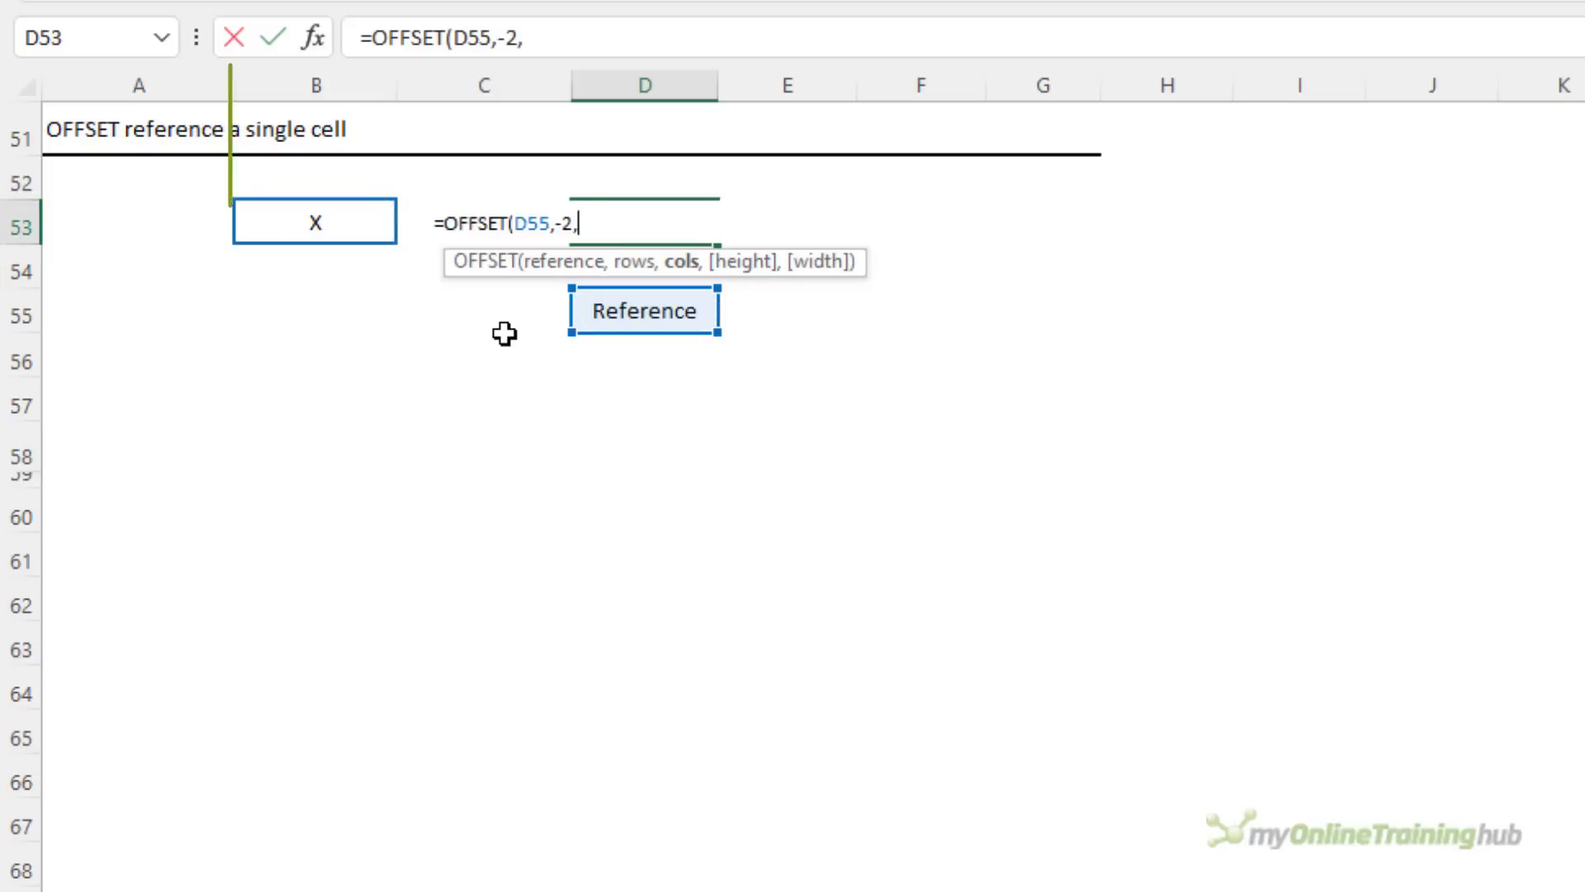
text(-2))
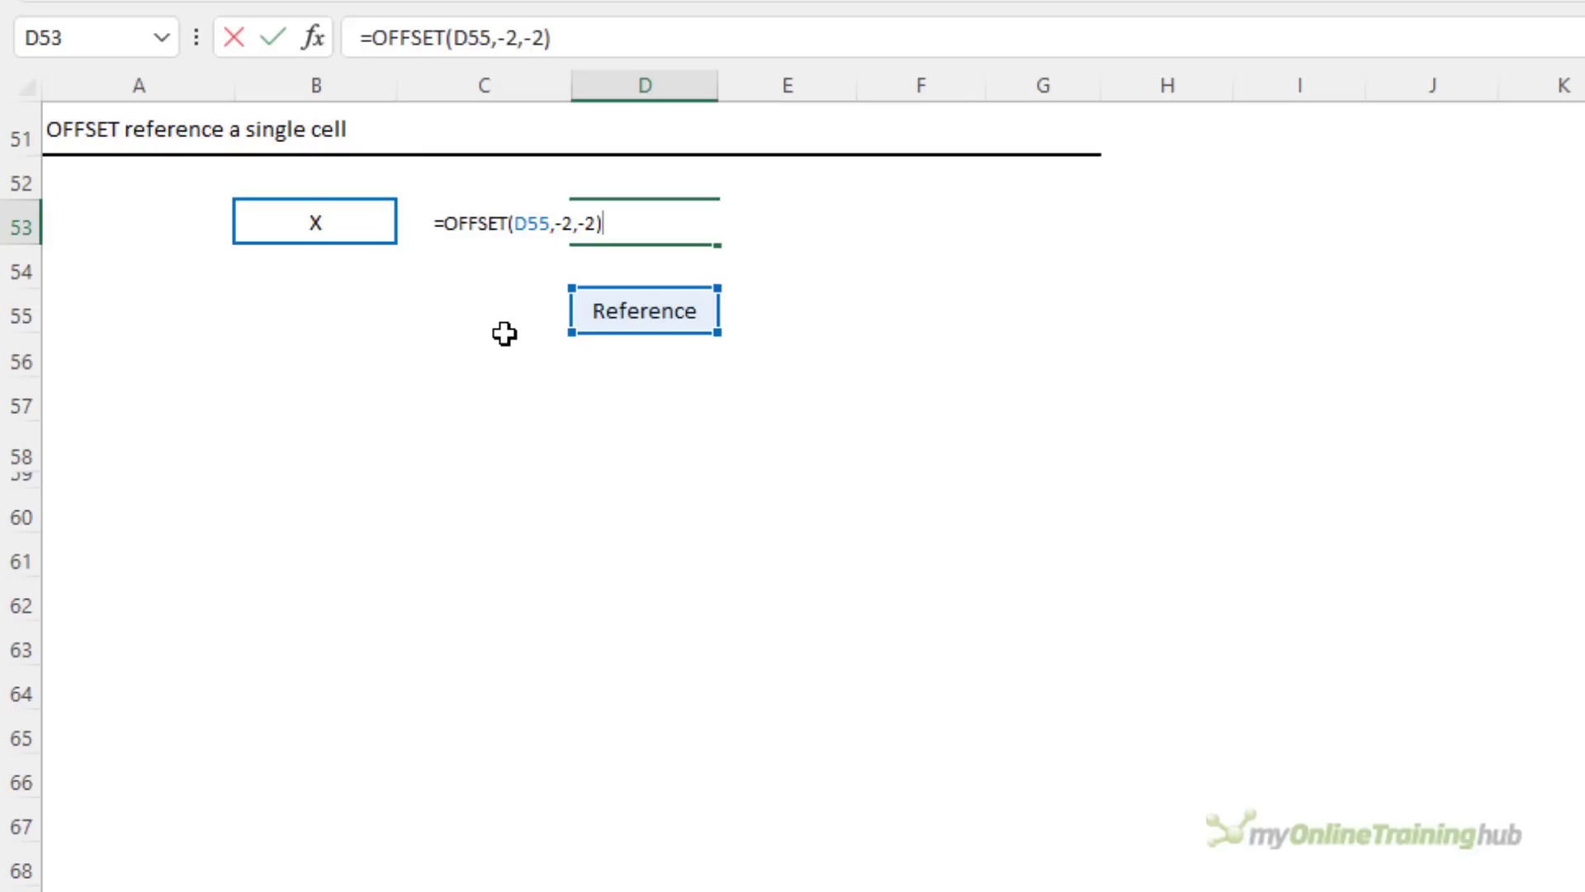
key(Return)
key(Up)
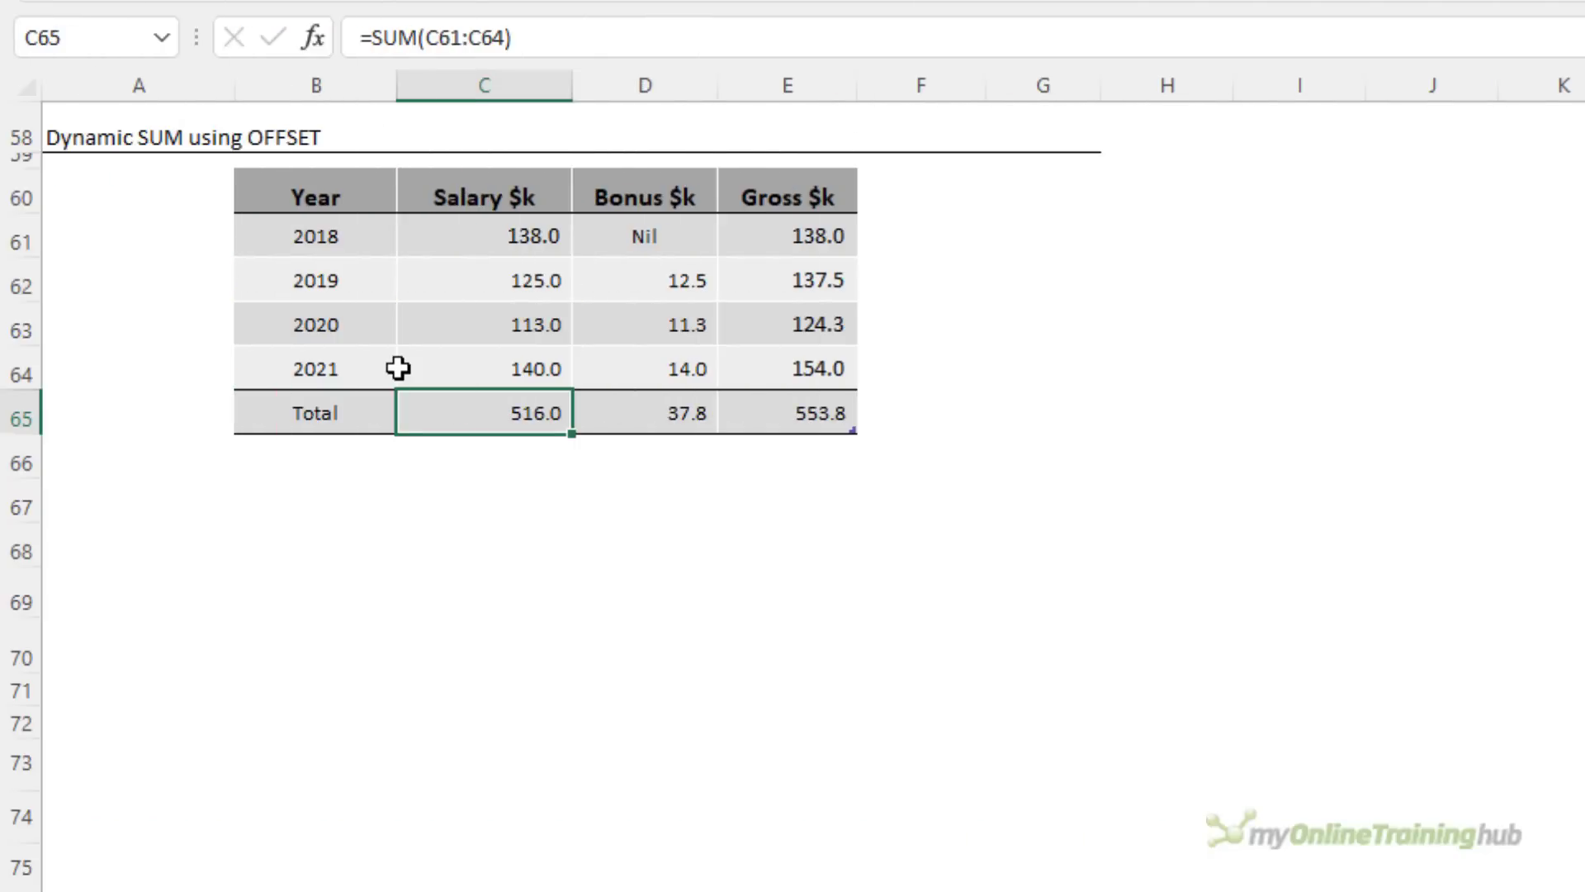
Step: Insert a blank row above the Total, check the Salary total's fixed range, then delete the row
click(28, 406)
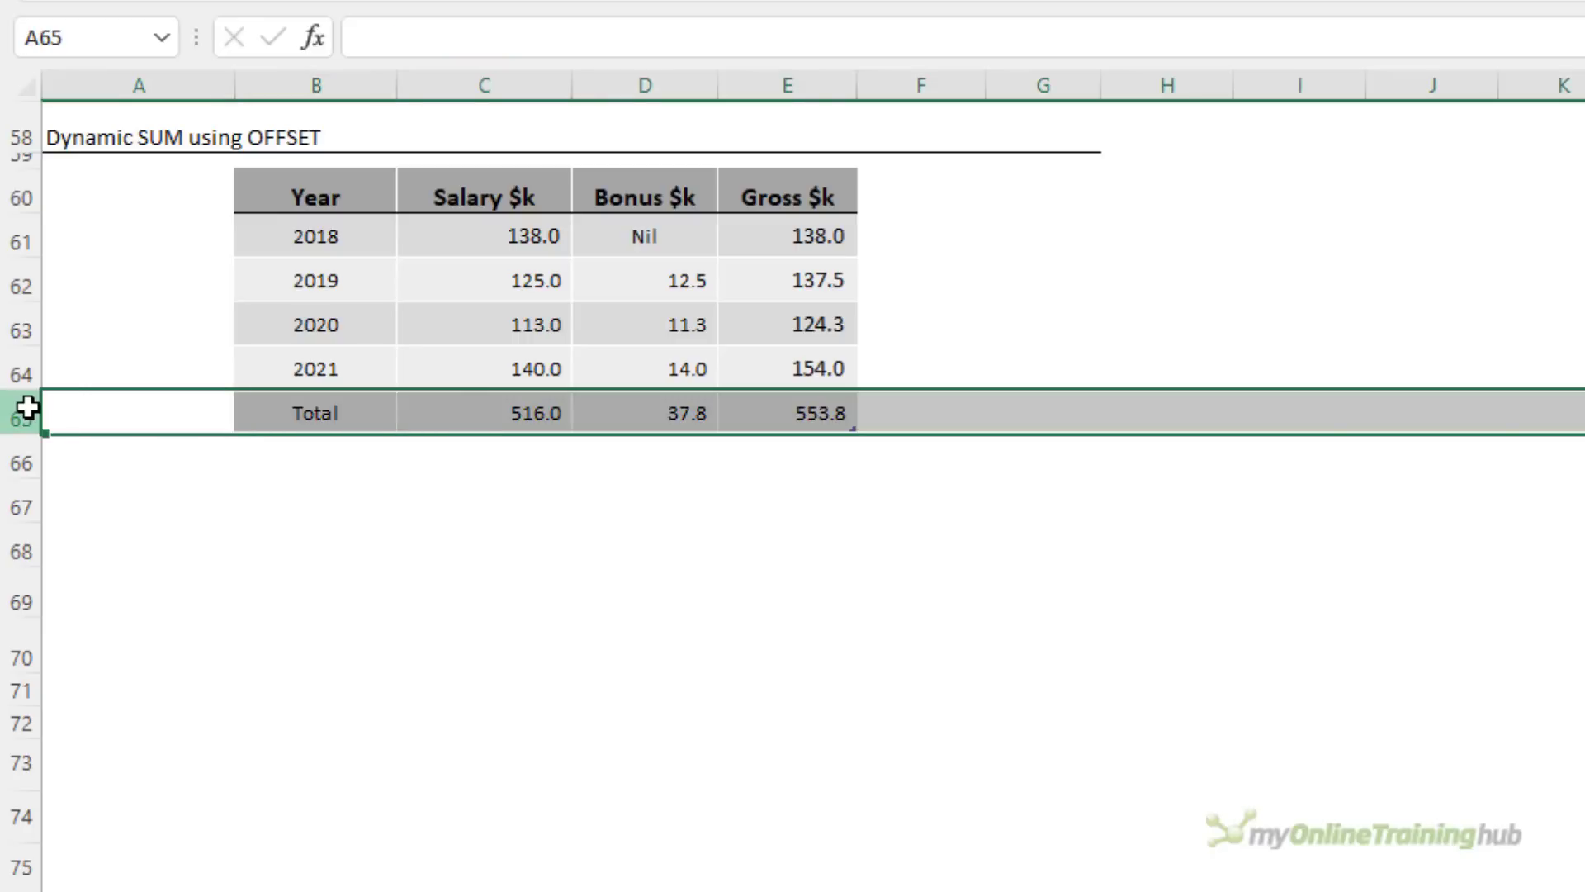
key(ctrl+shift+plus)
click(496, 462)
key(F2)
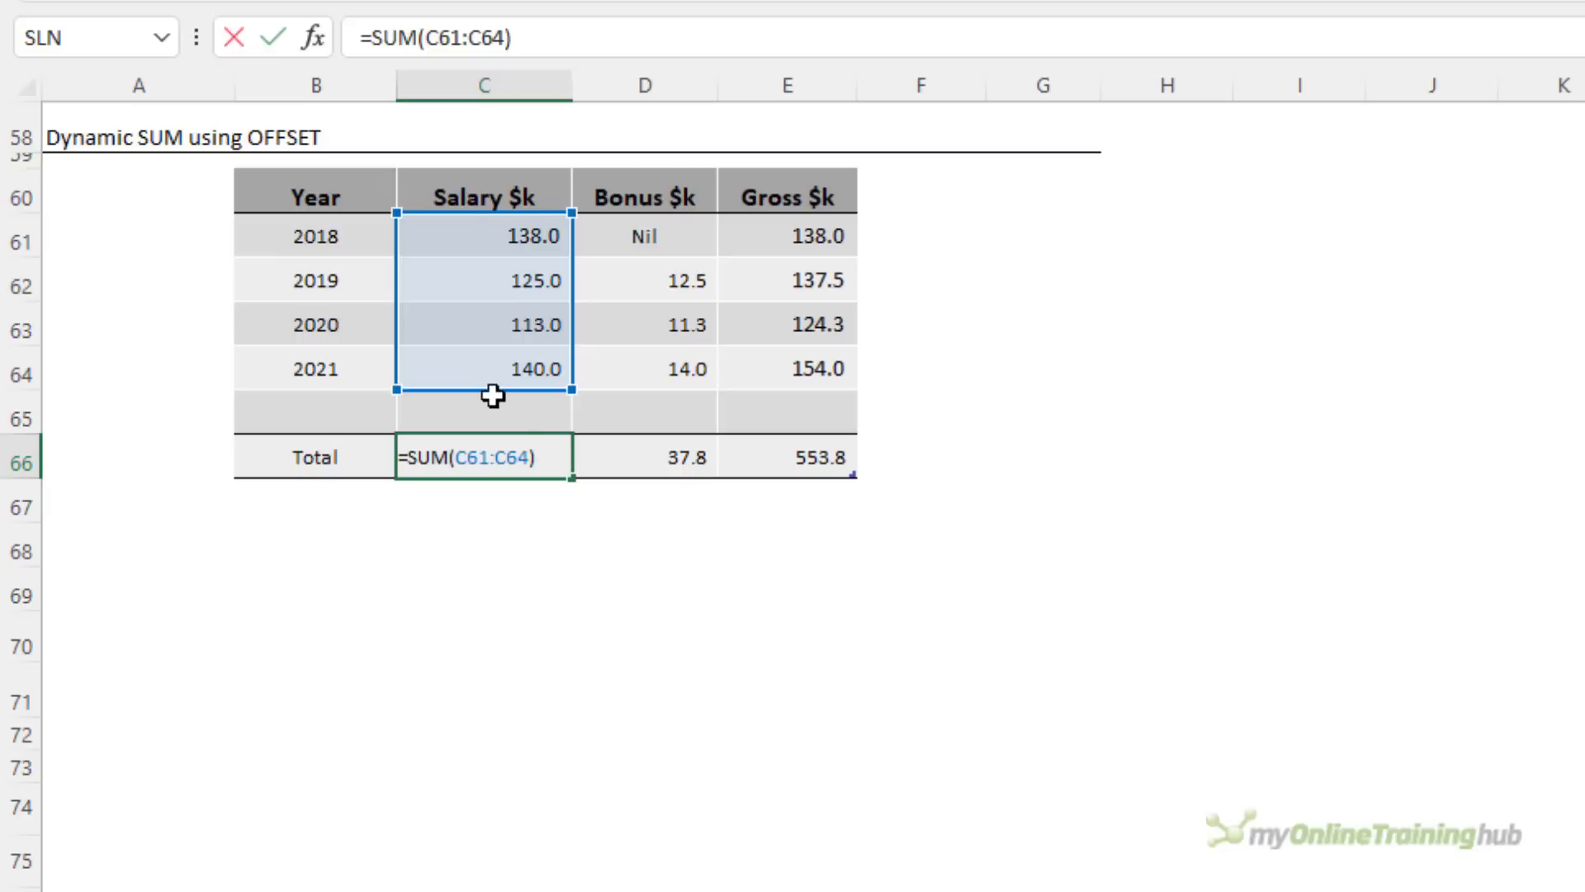
key(Escape)
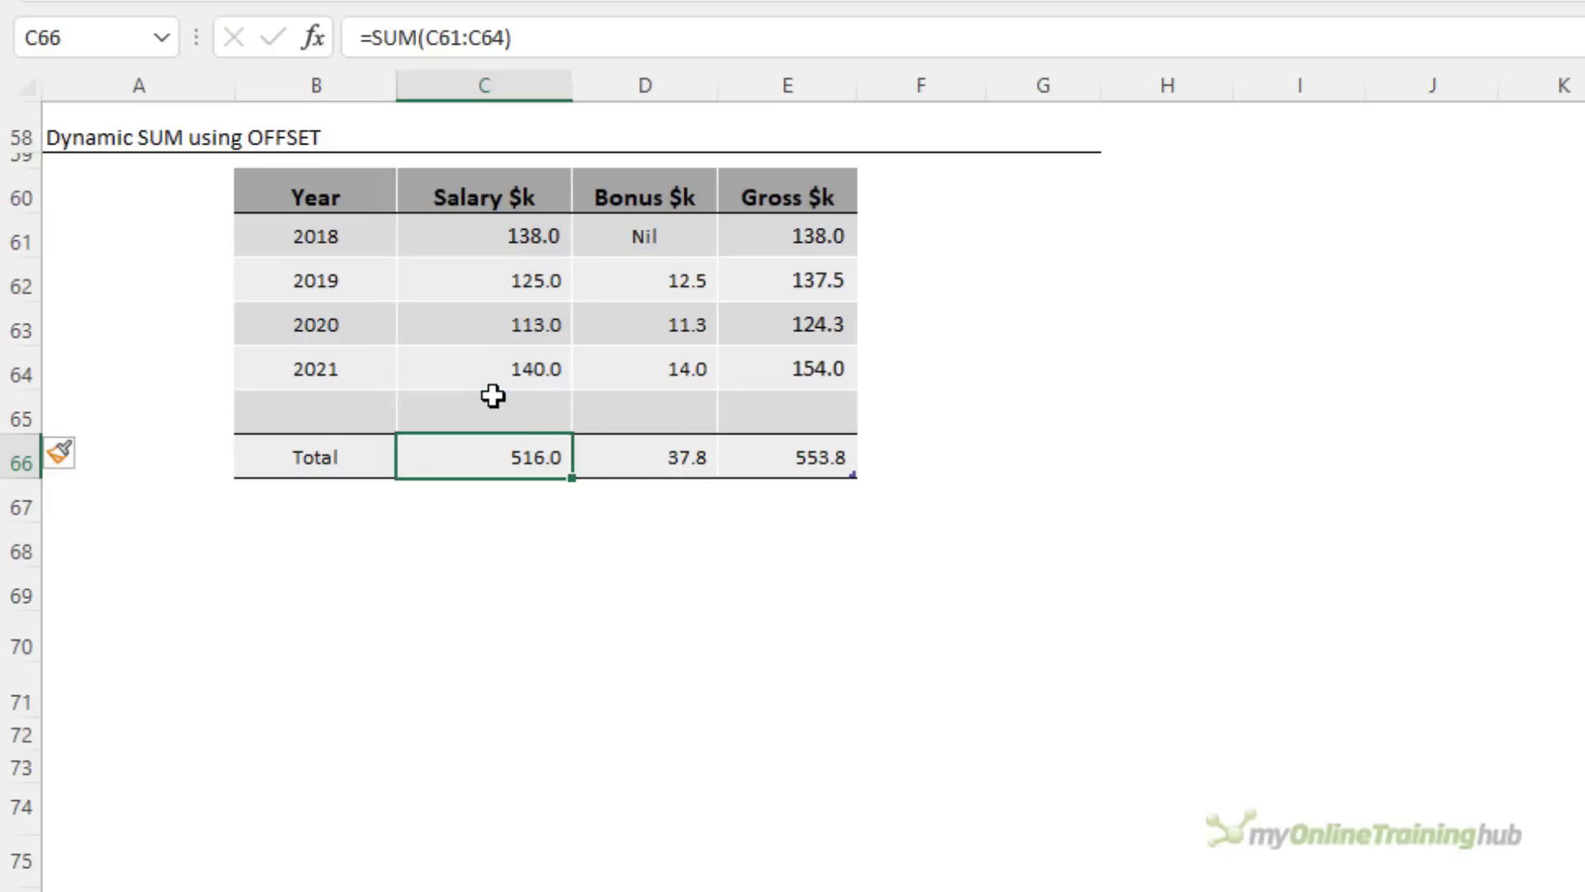
click(492, 396)
key(shift+space)
key(ctrl+minus)
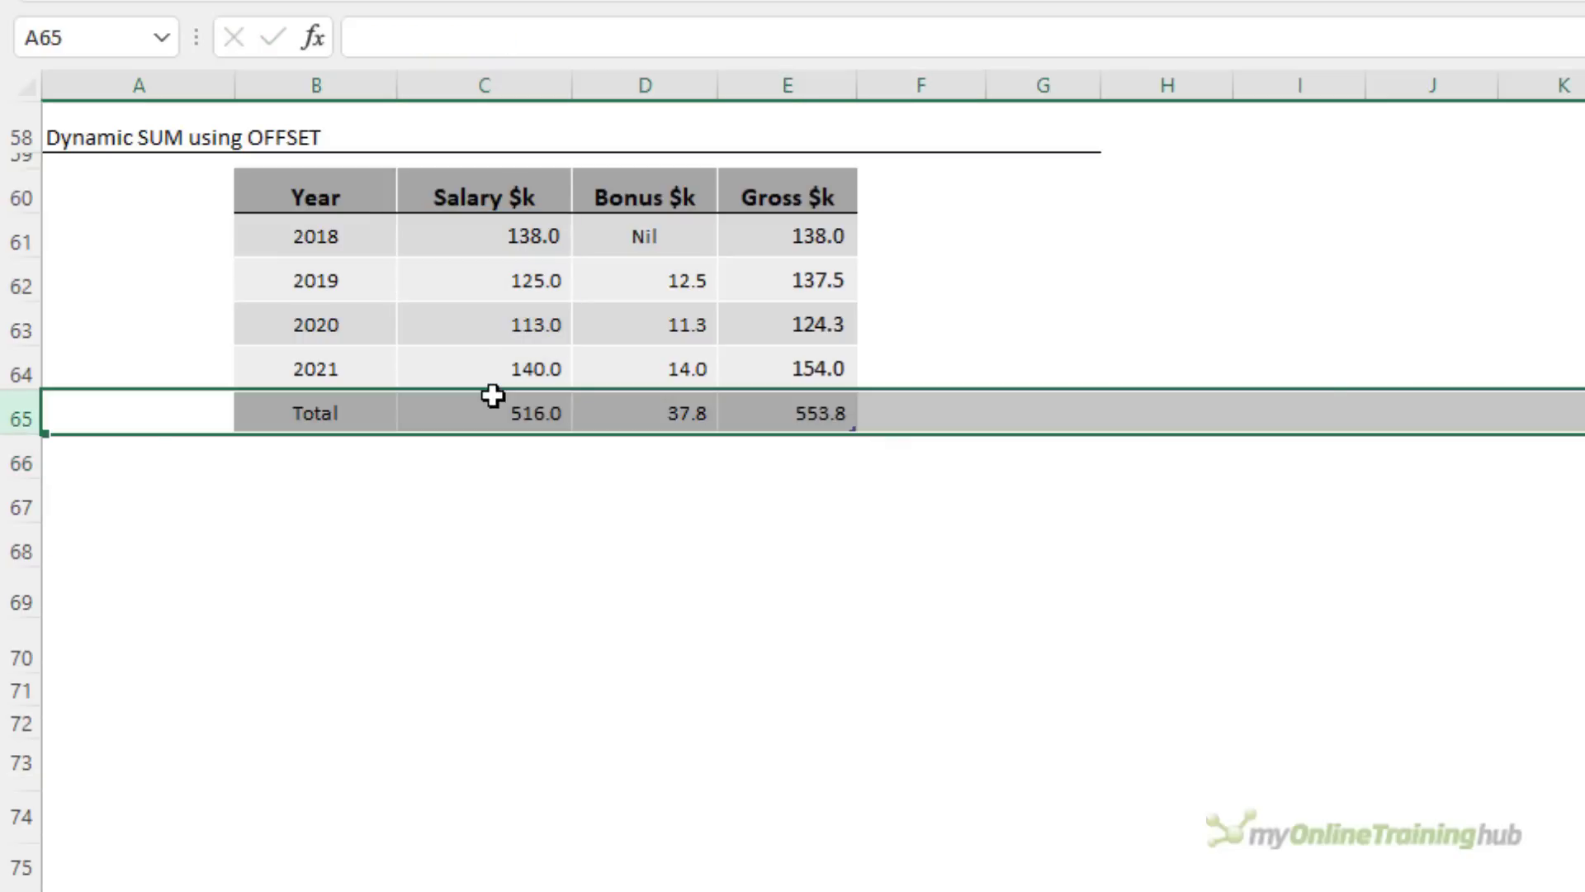
Step: Change the Salary total in C65 to =SUM(C61:OFFSET(C65,-1,)), giving 516.0
click(493, 396)
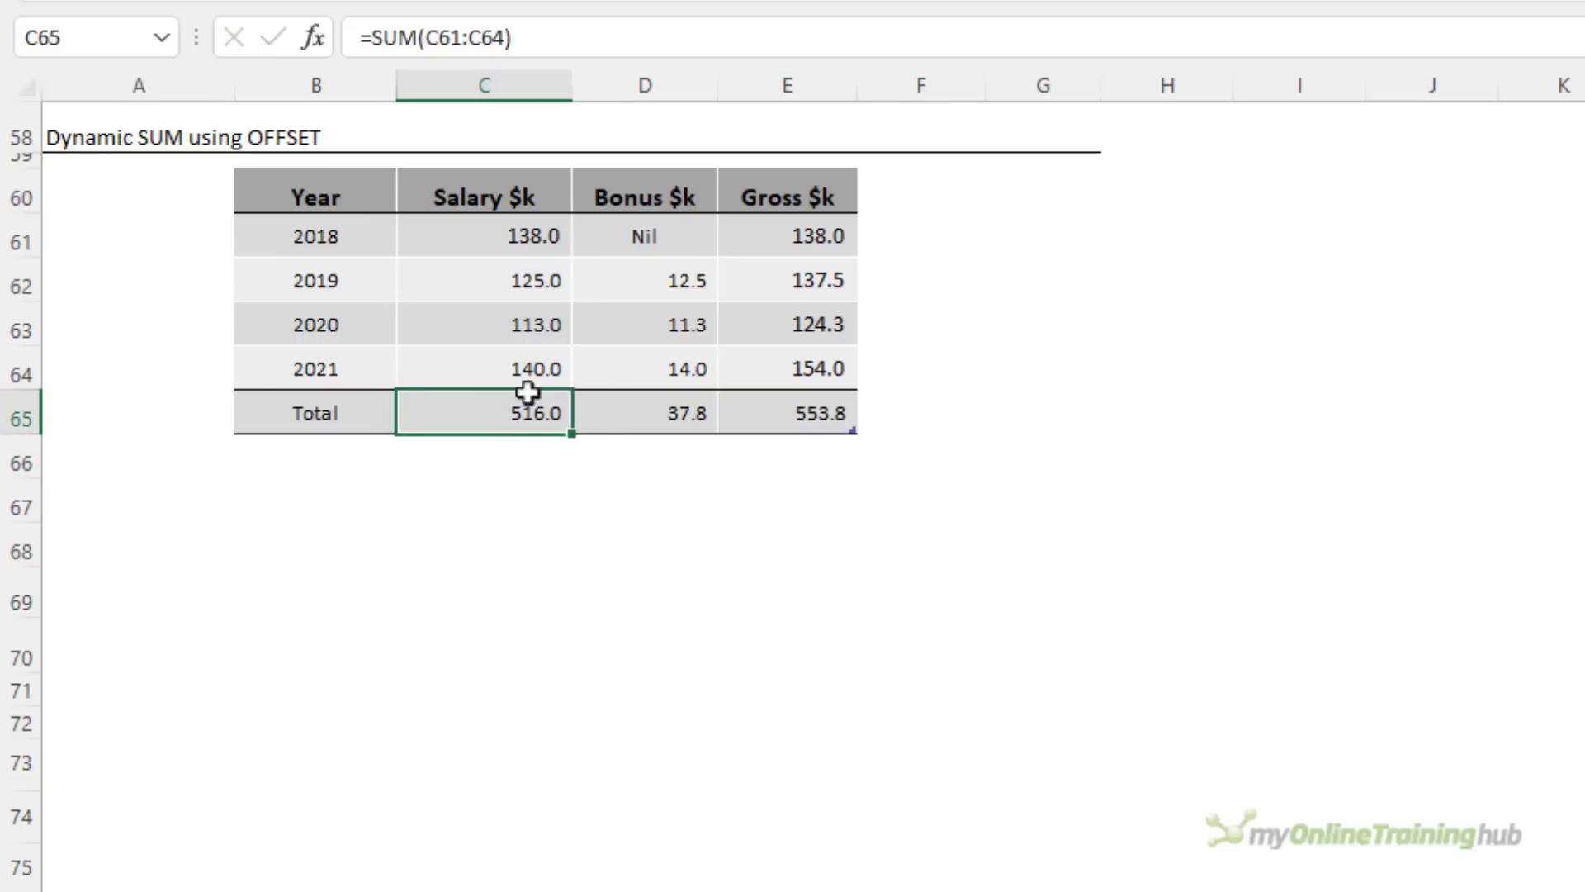
click(583, 39)
drag(584, 39, 469, 37)
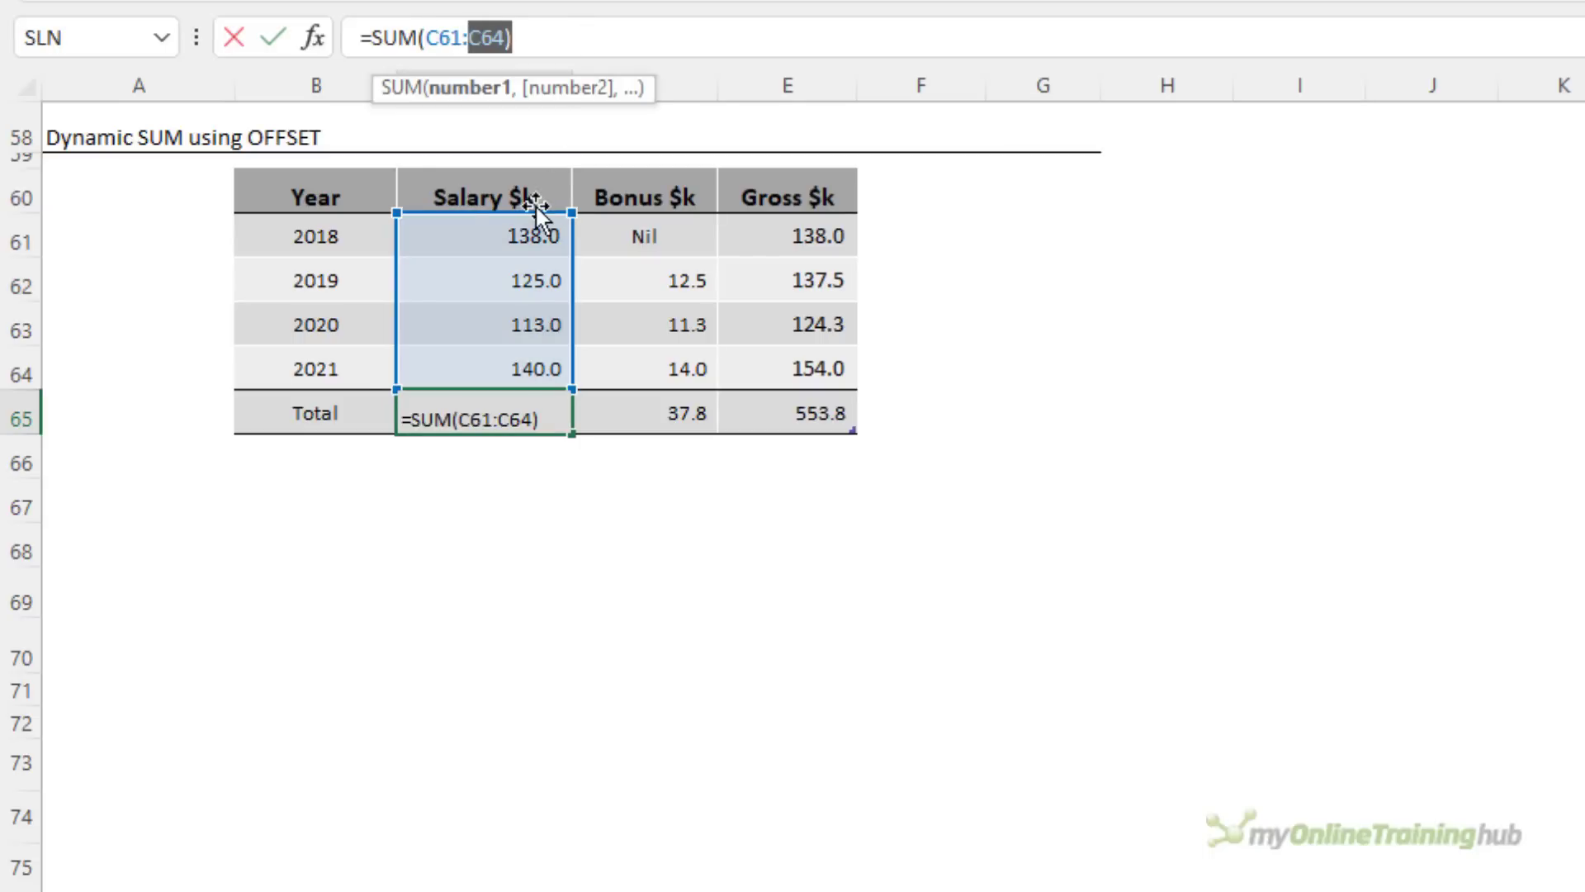
key(BackSpace)
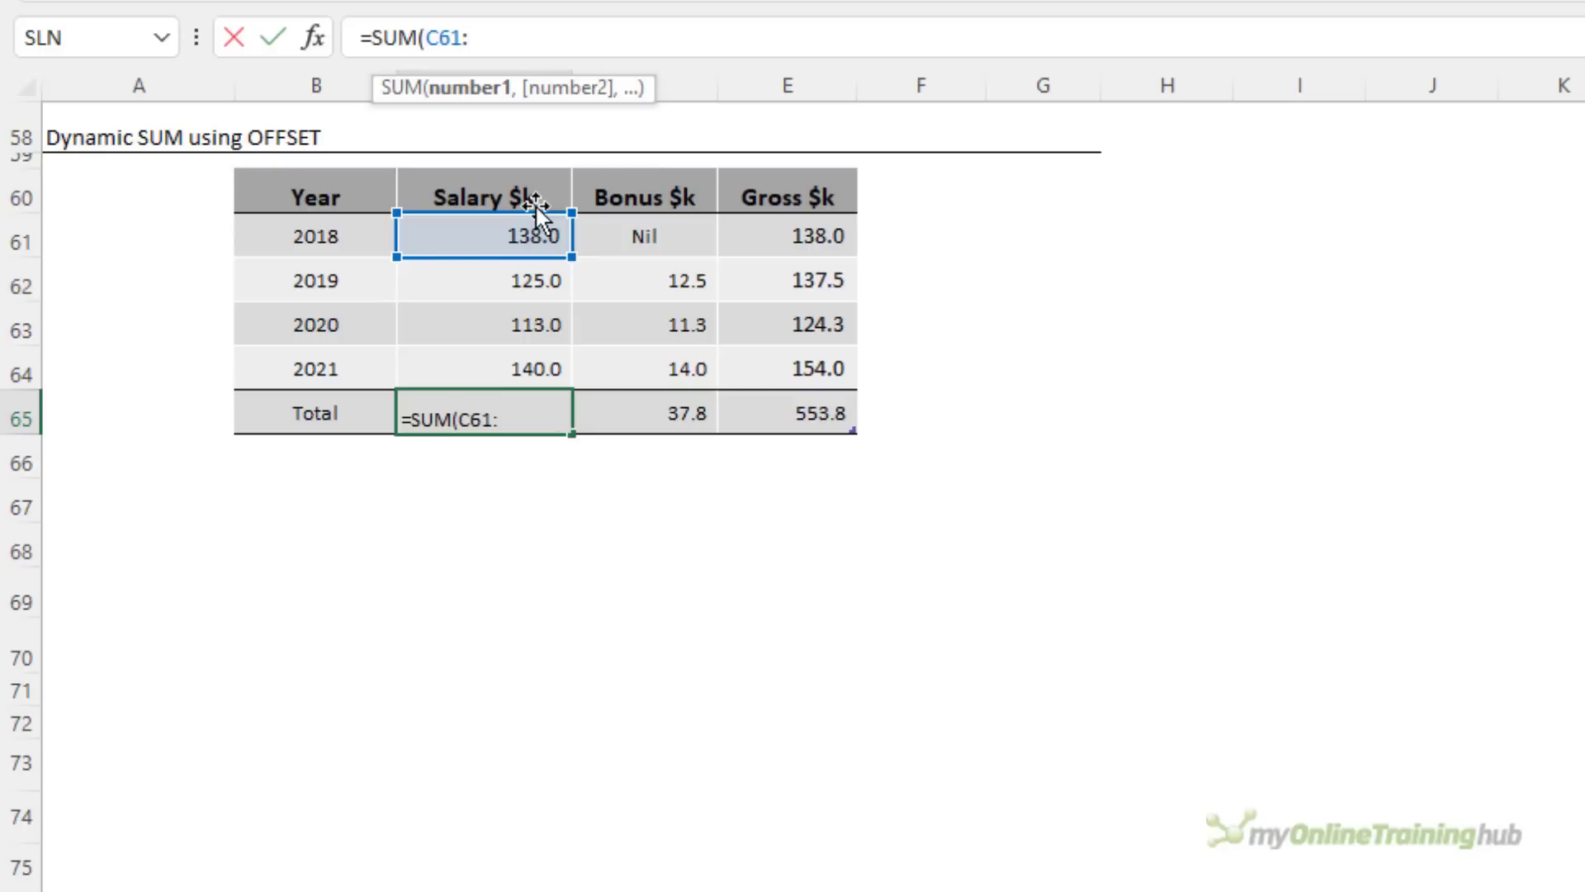
text(of)
key(Tab)
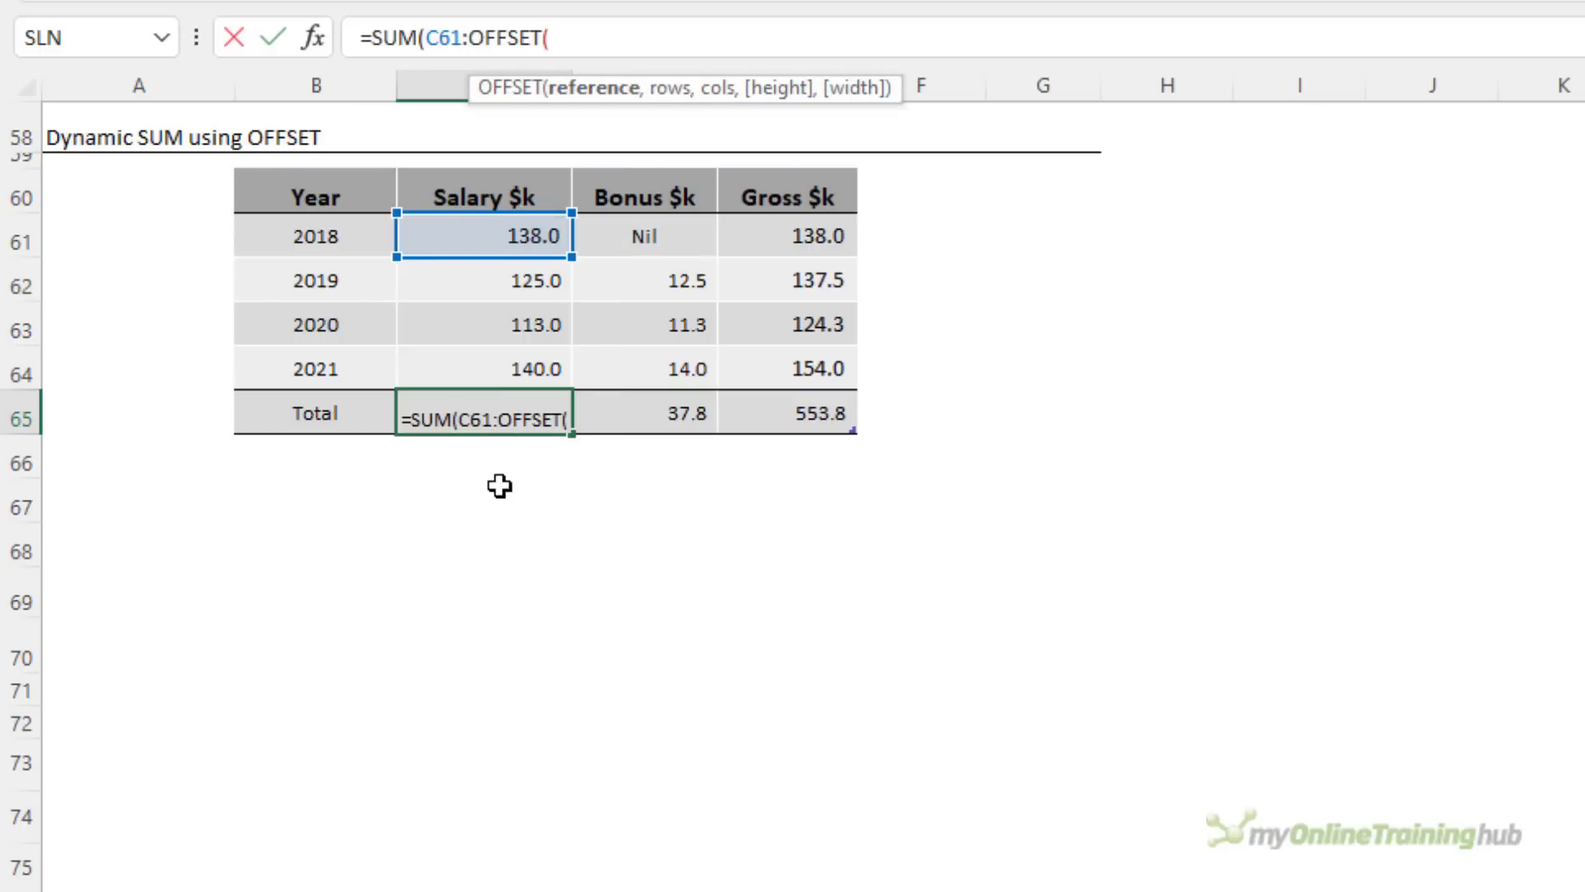
click(1282, 21)
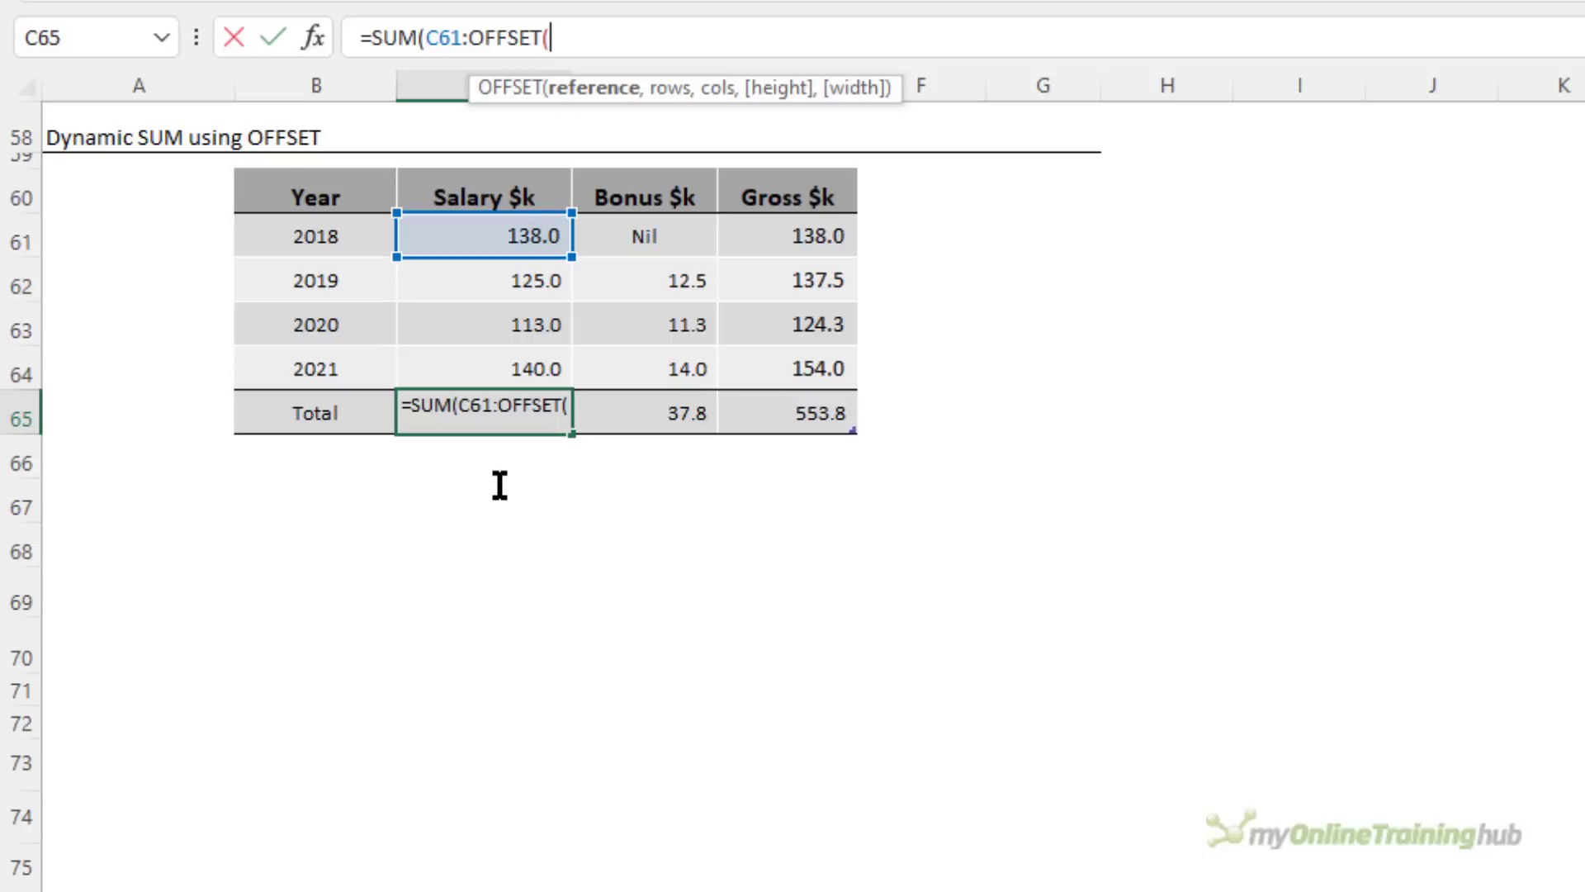
text(C6)
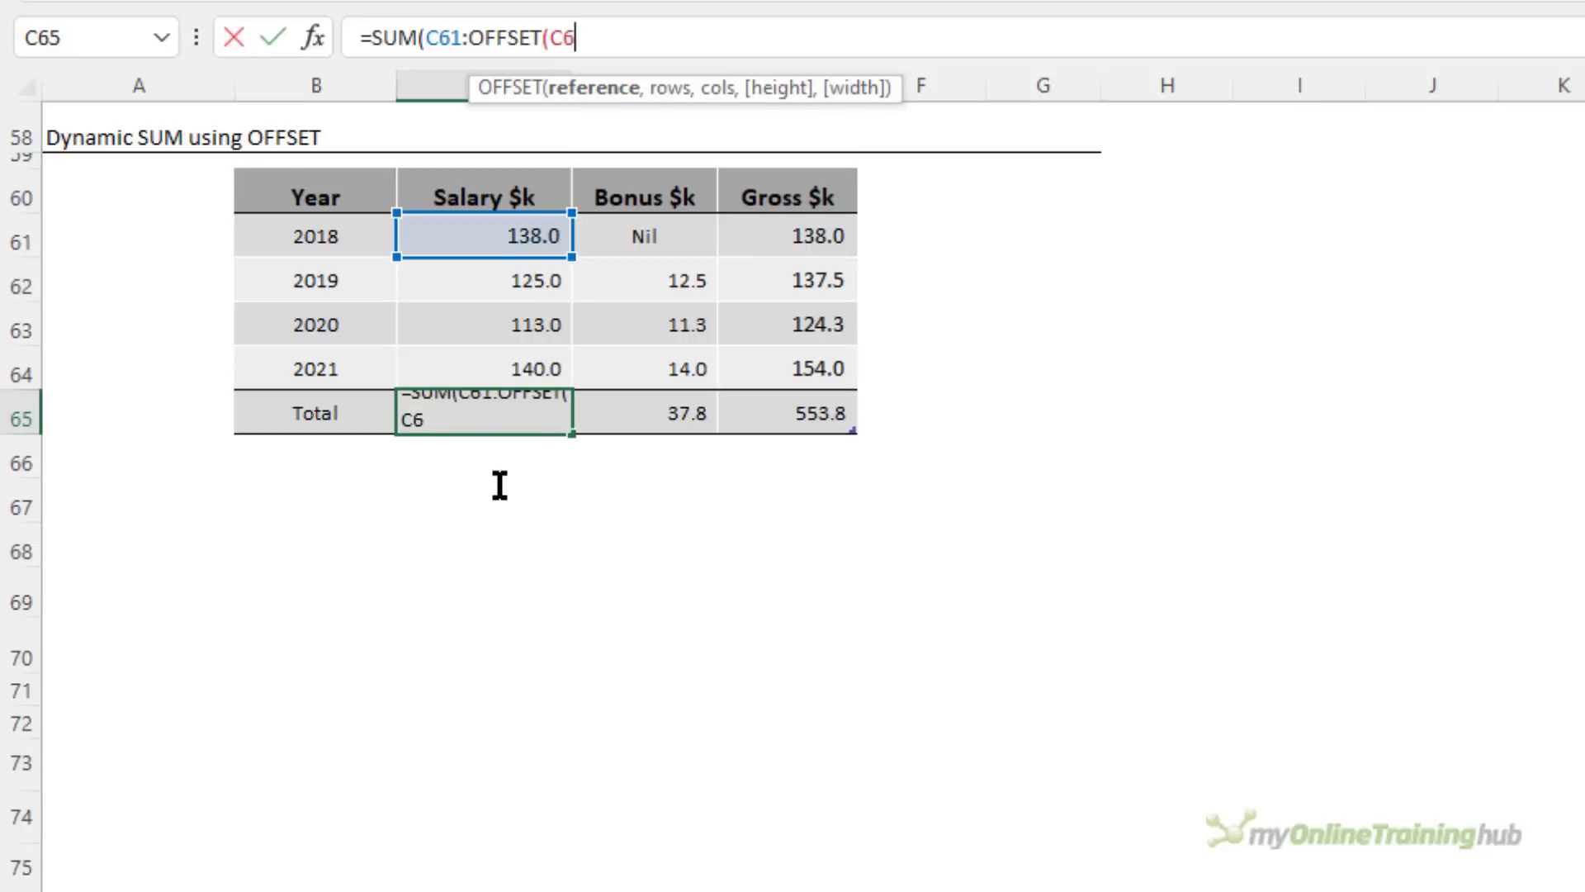
text(5,)
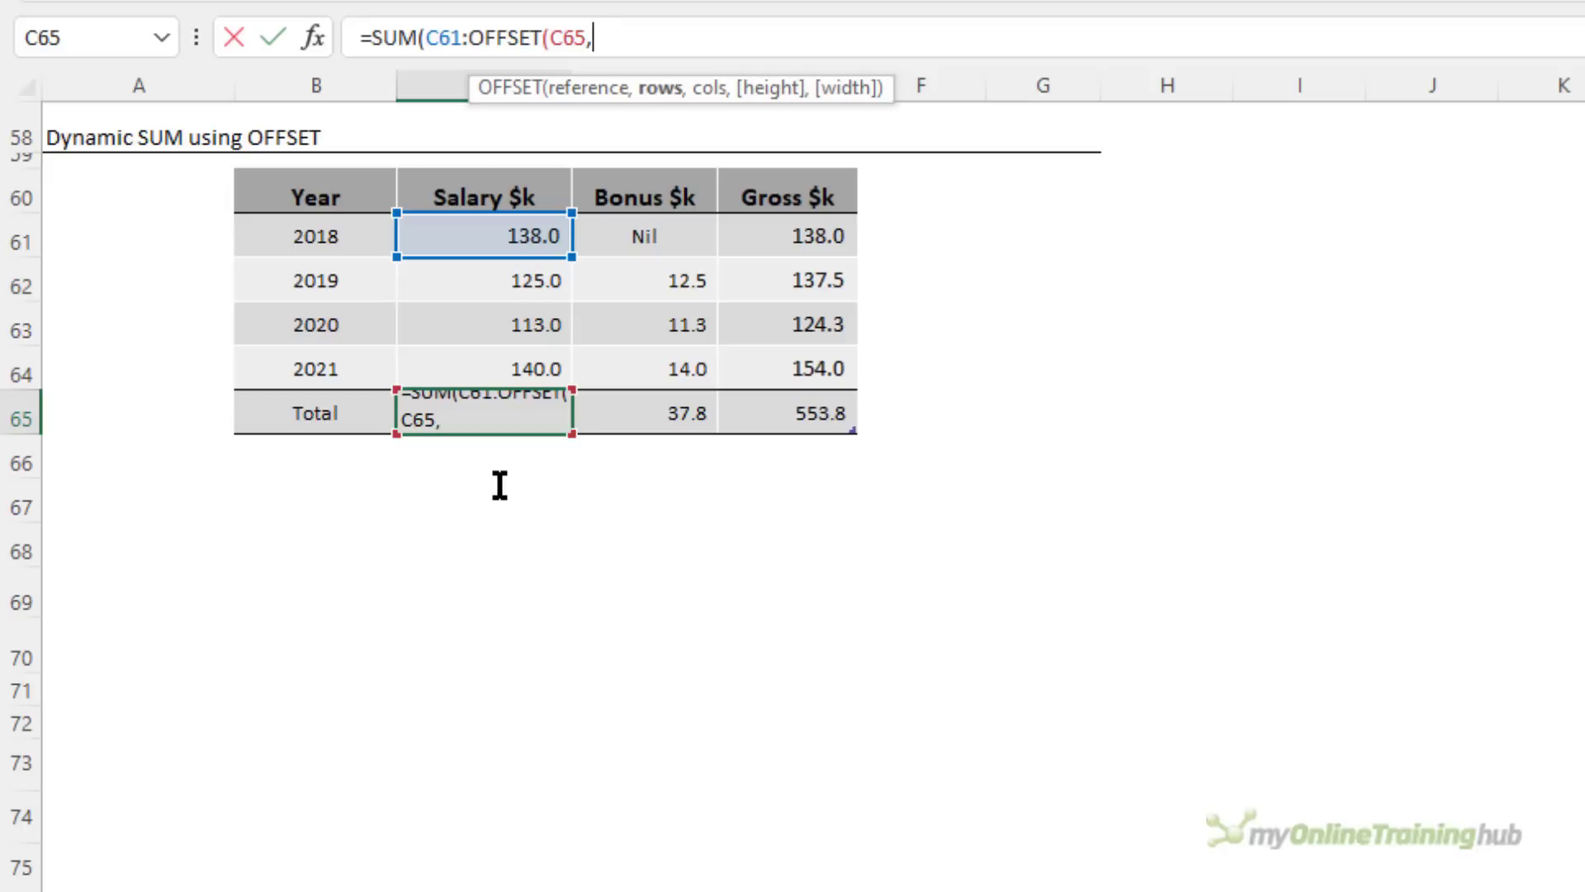
text(-1,)
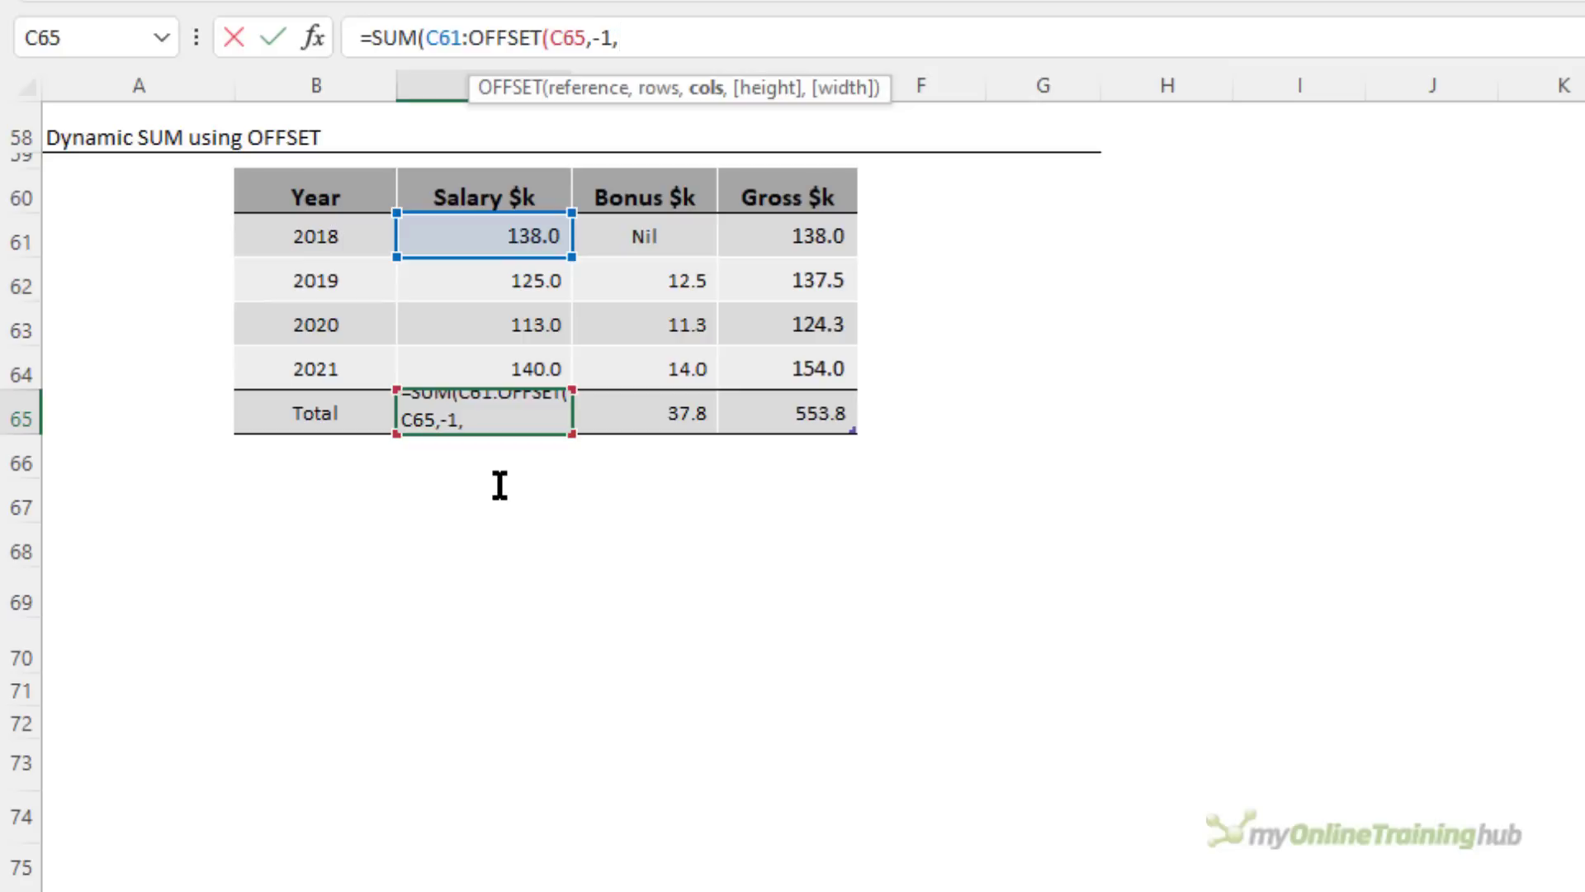
text())
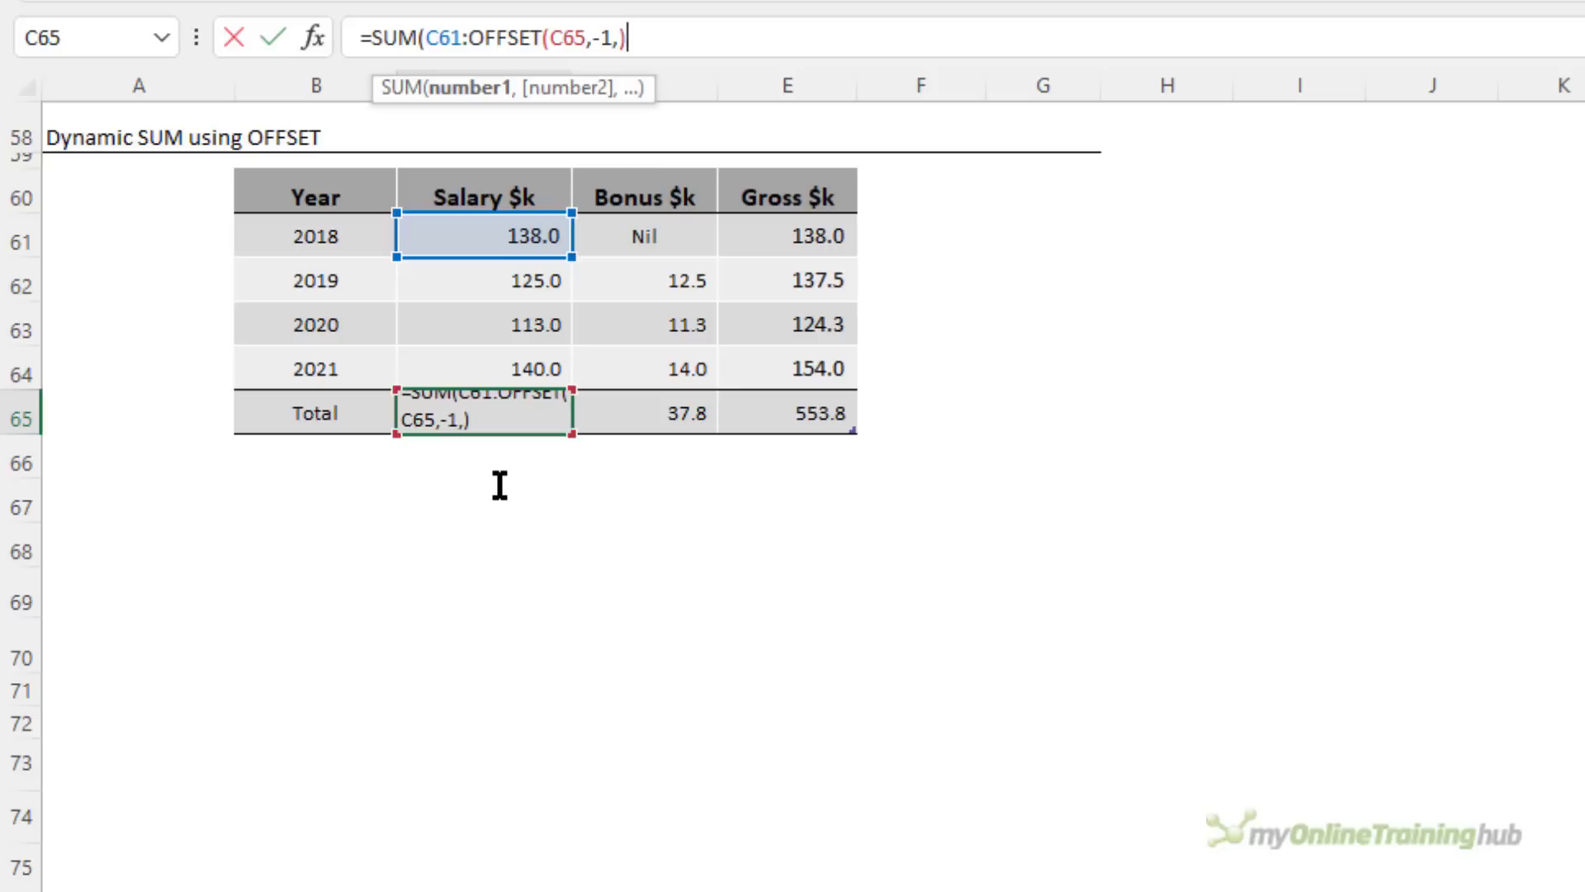
text())
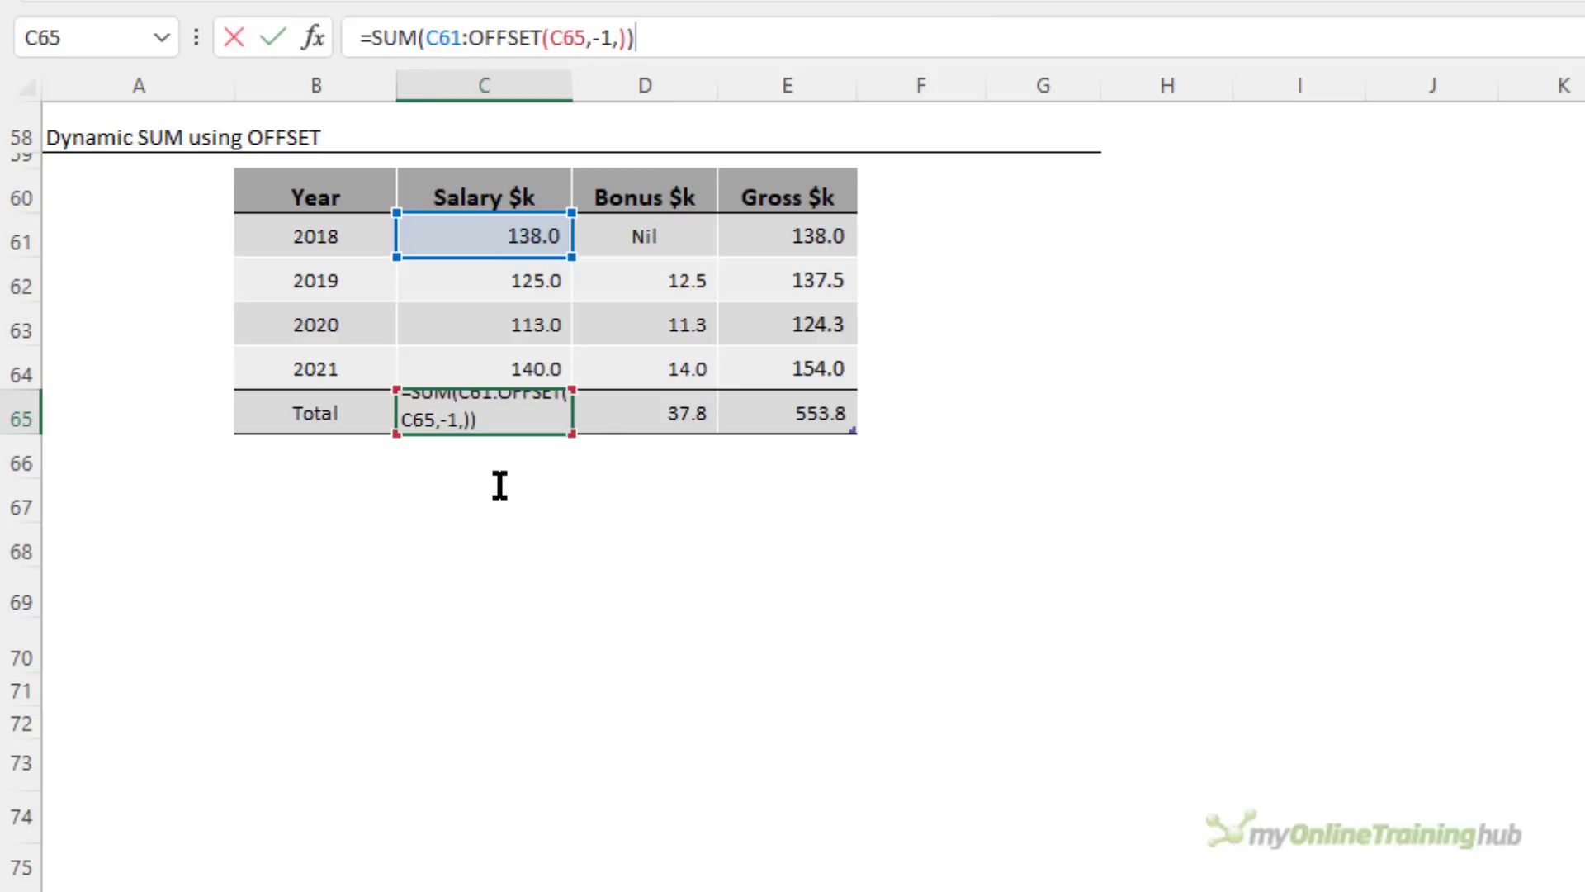
key(Return)
key(Up)
Step: Copy the C65 total formula into the Bonus and Gross totals in D65:E65
key(ctrl+c)
key(Right)
key(shift+Right)
key(Return)
key(Left)
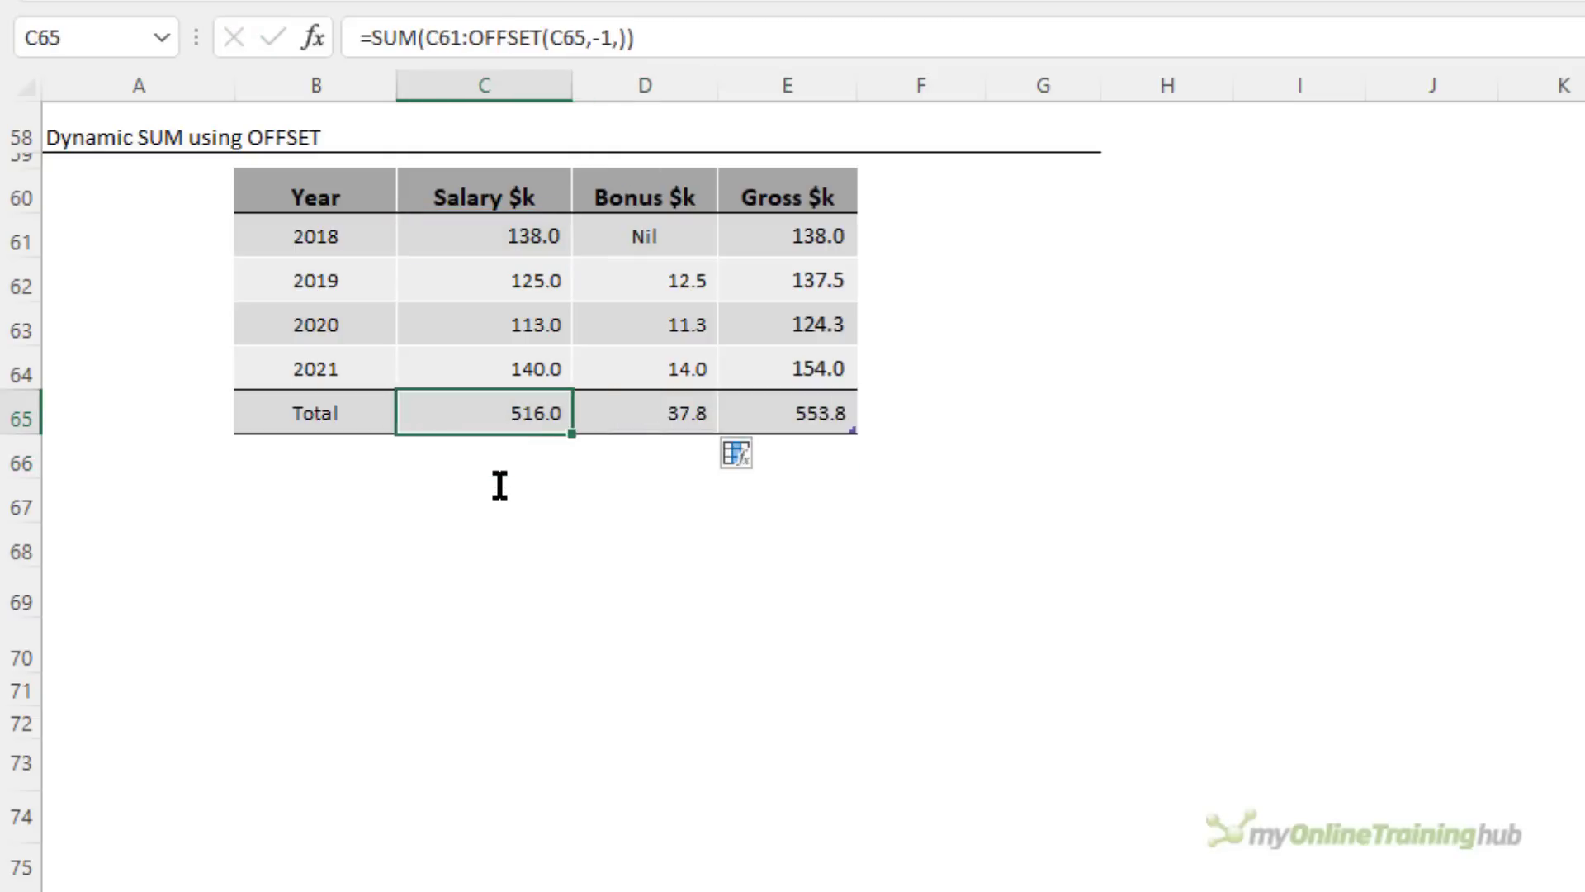
Step: Insert a row above the Total, enter 100 in C65, and check C66's updated total
click(24, 410)
key(ctrl+shift+plus)
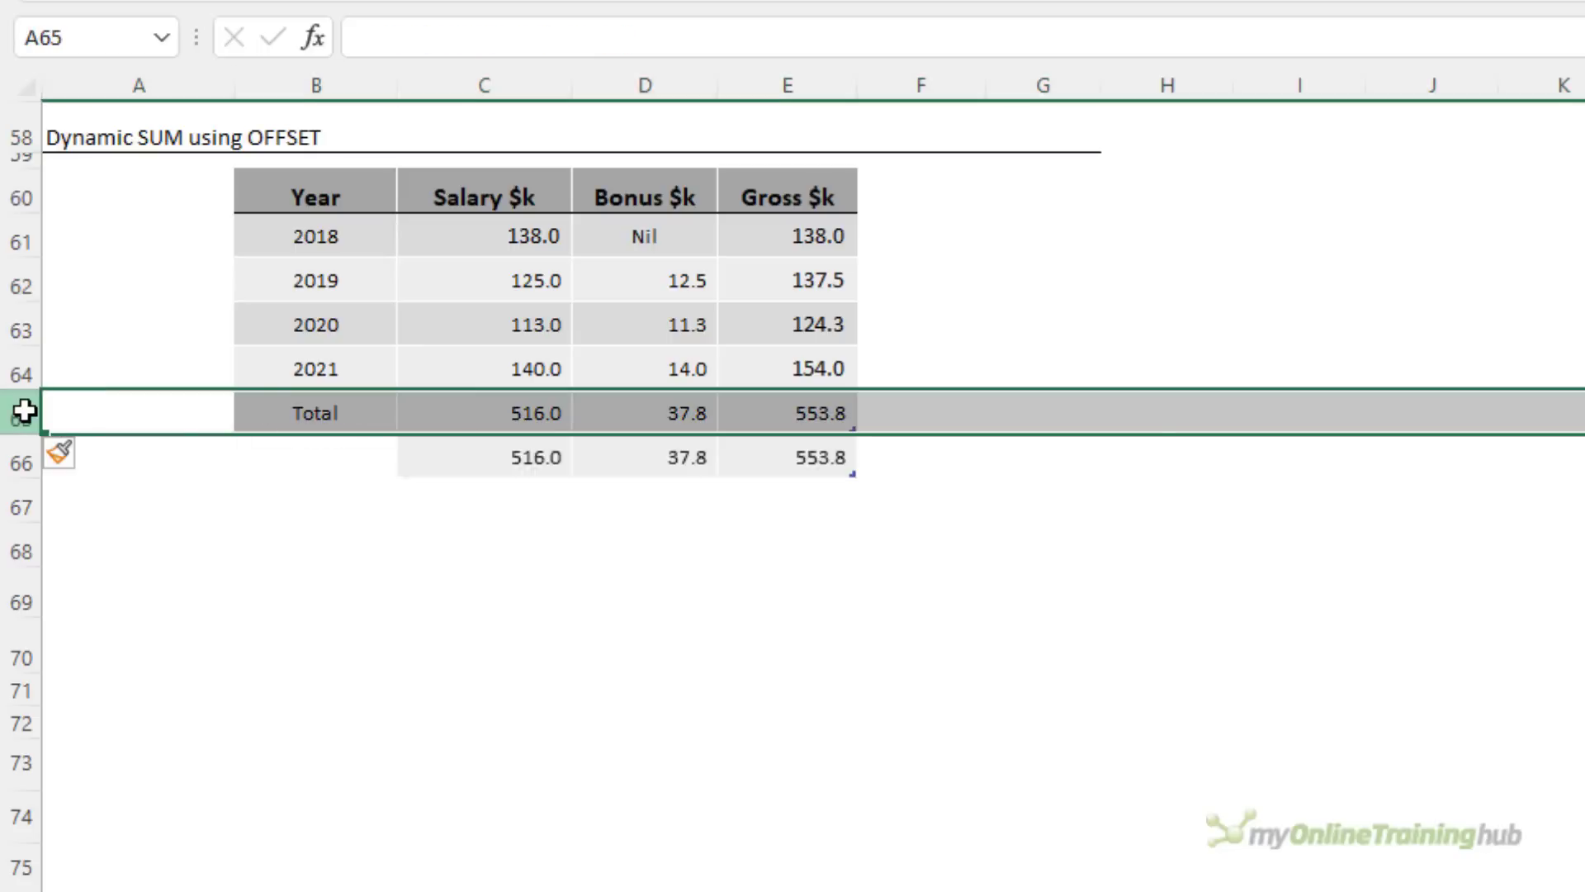
click(531, 416)
text(100)
key(Return)
key(Return)
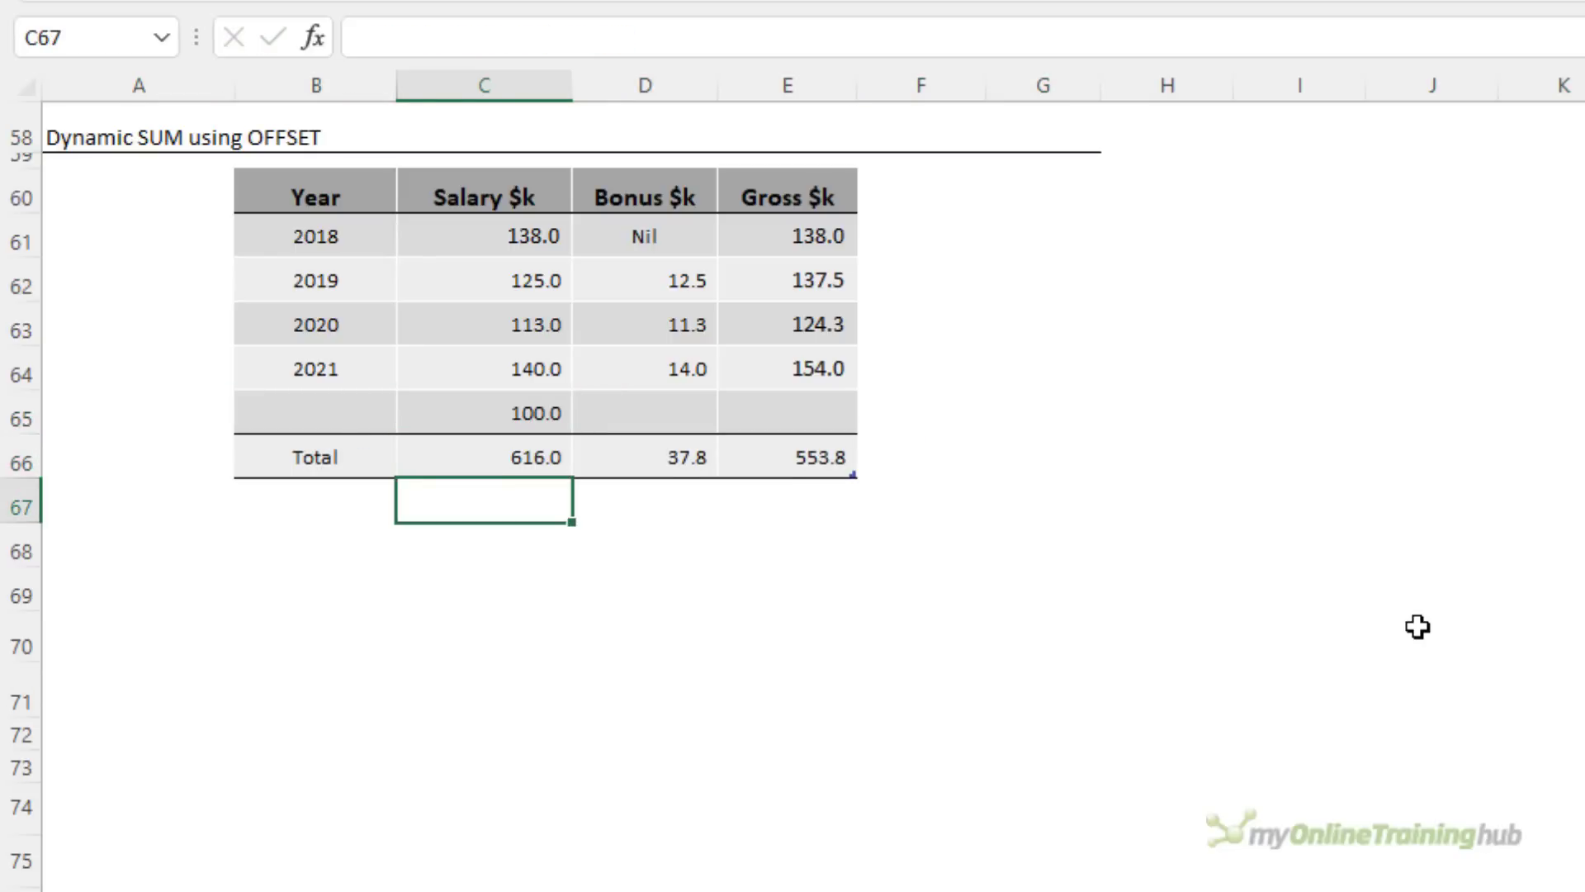
key(Up)
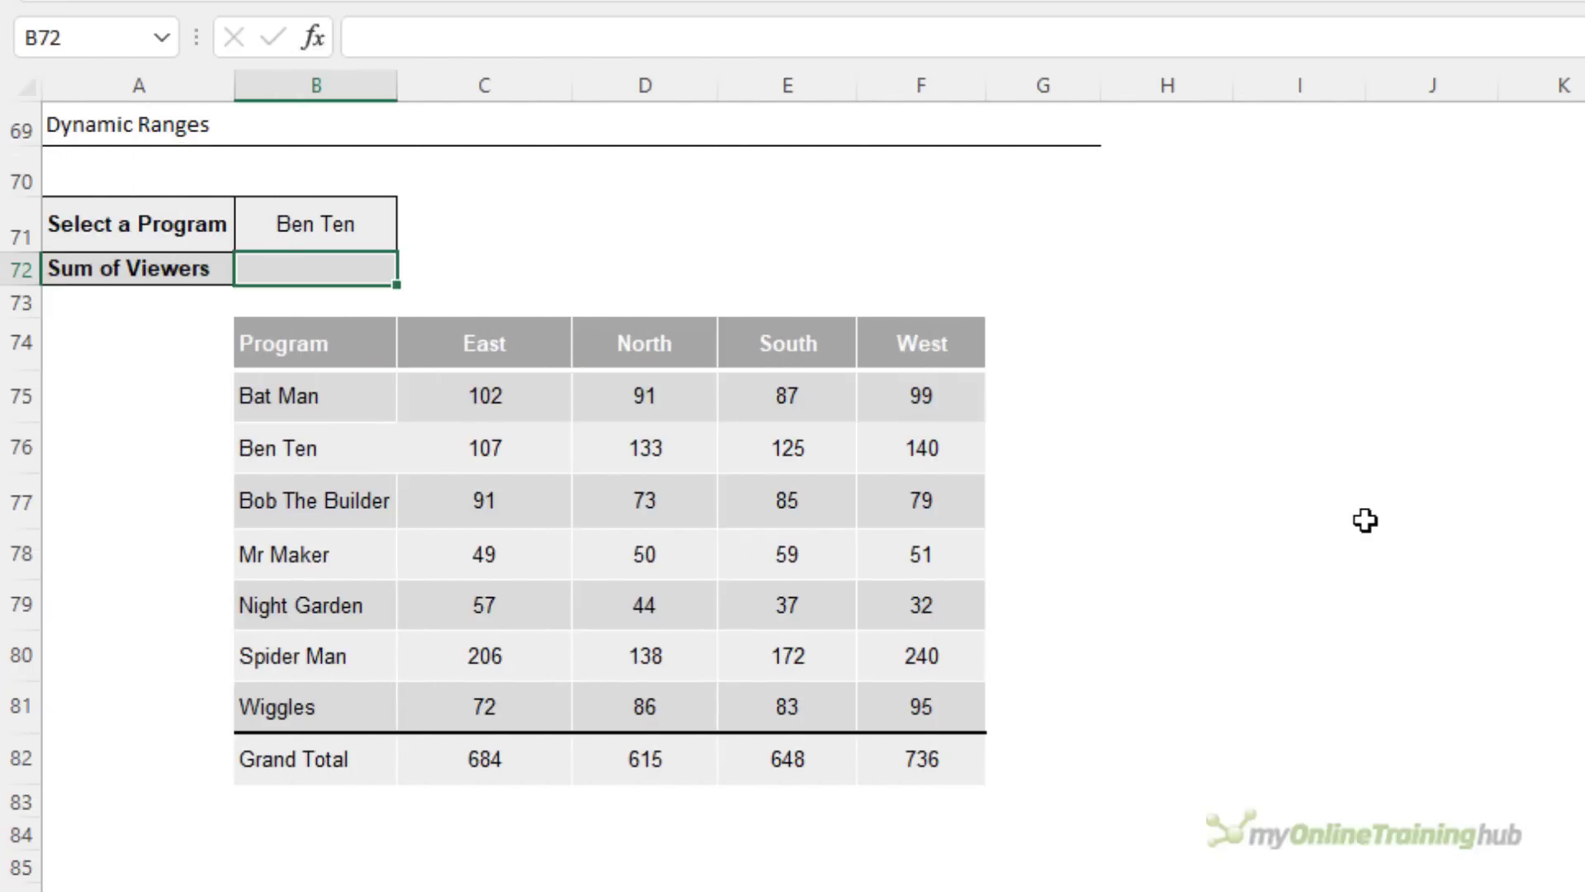
Step: Pick Mr Maker from B71's program drop-down list
key(Up)
click(411, 236)
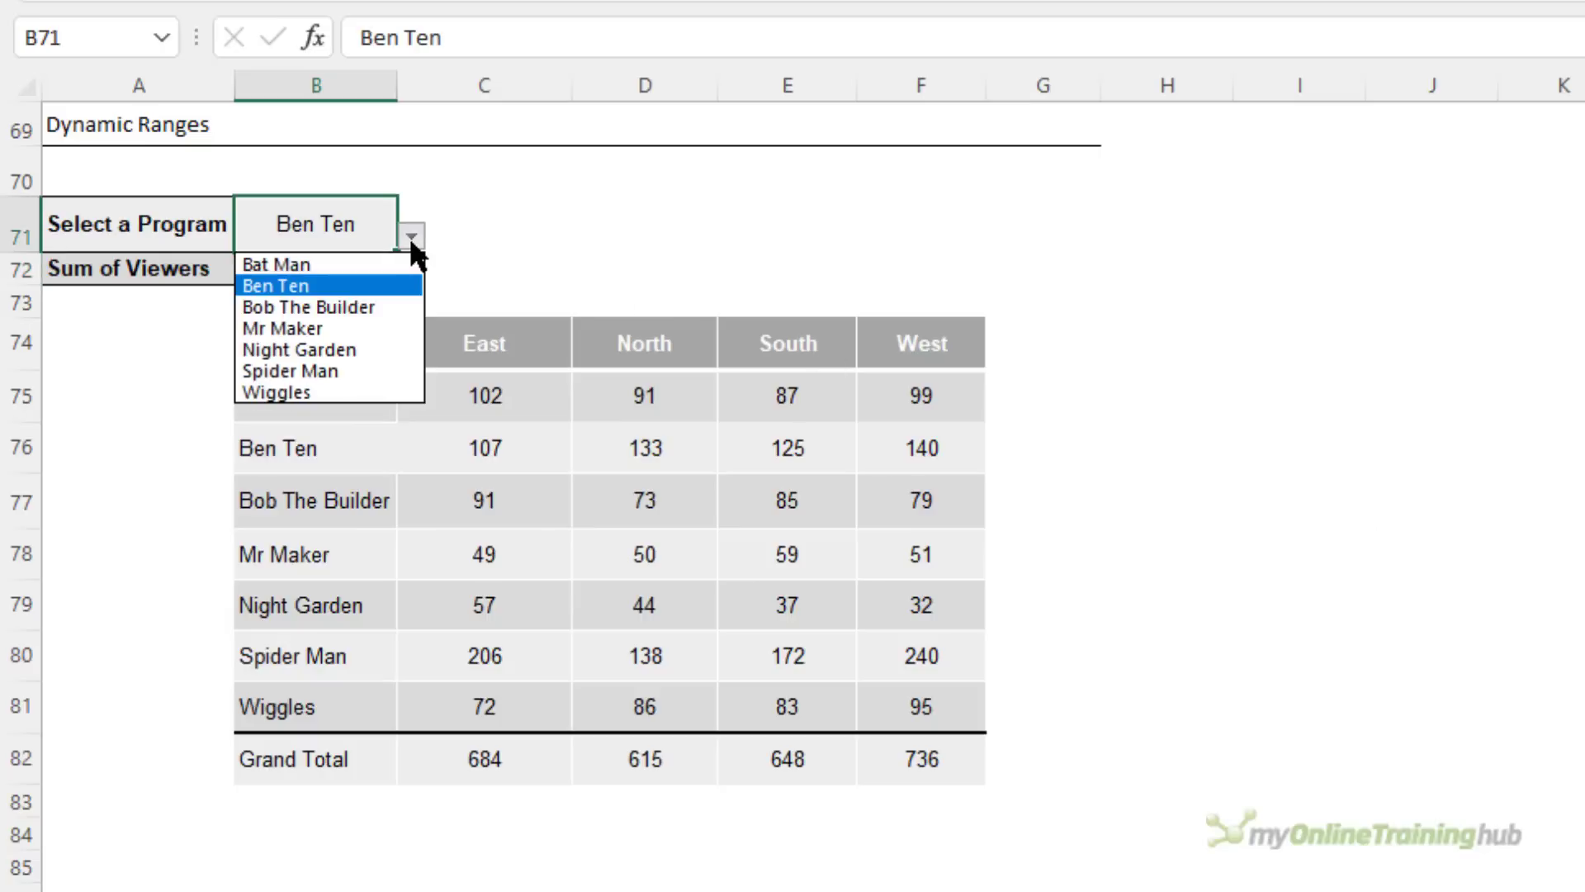
click(371, 328)
click(332, 272)
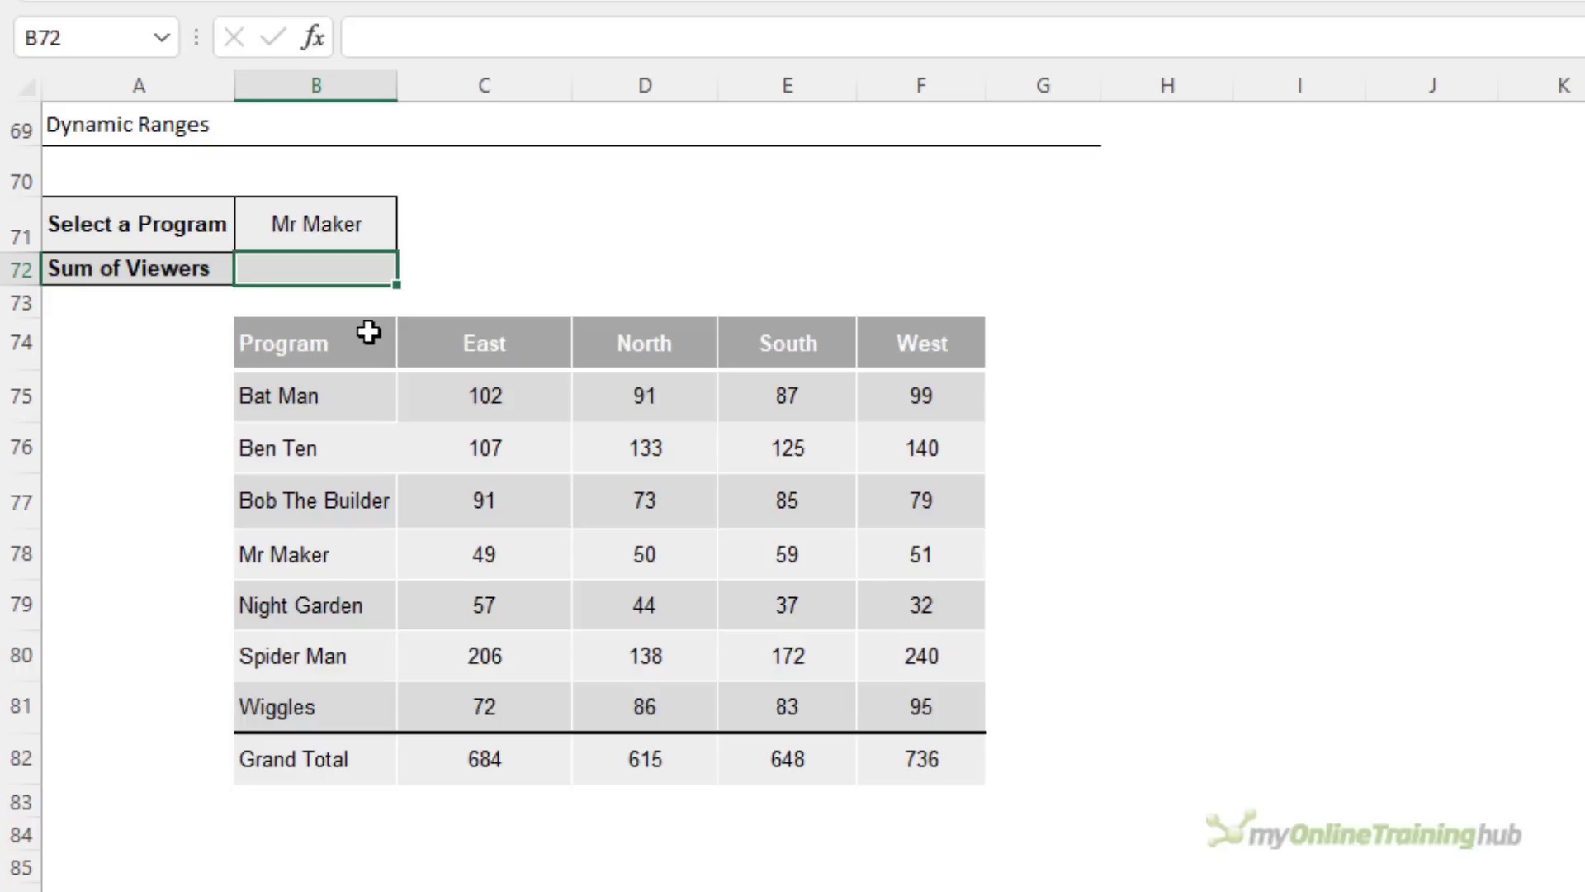
Step: In B72 build =SUM(OFFSET(B74,MATCH(B71,B75:B81,0) to locate the chosen program's row
text(=sum)
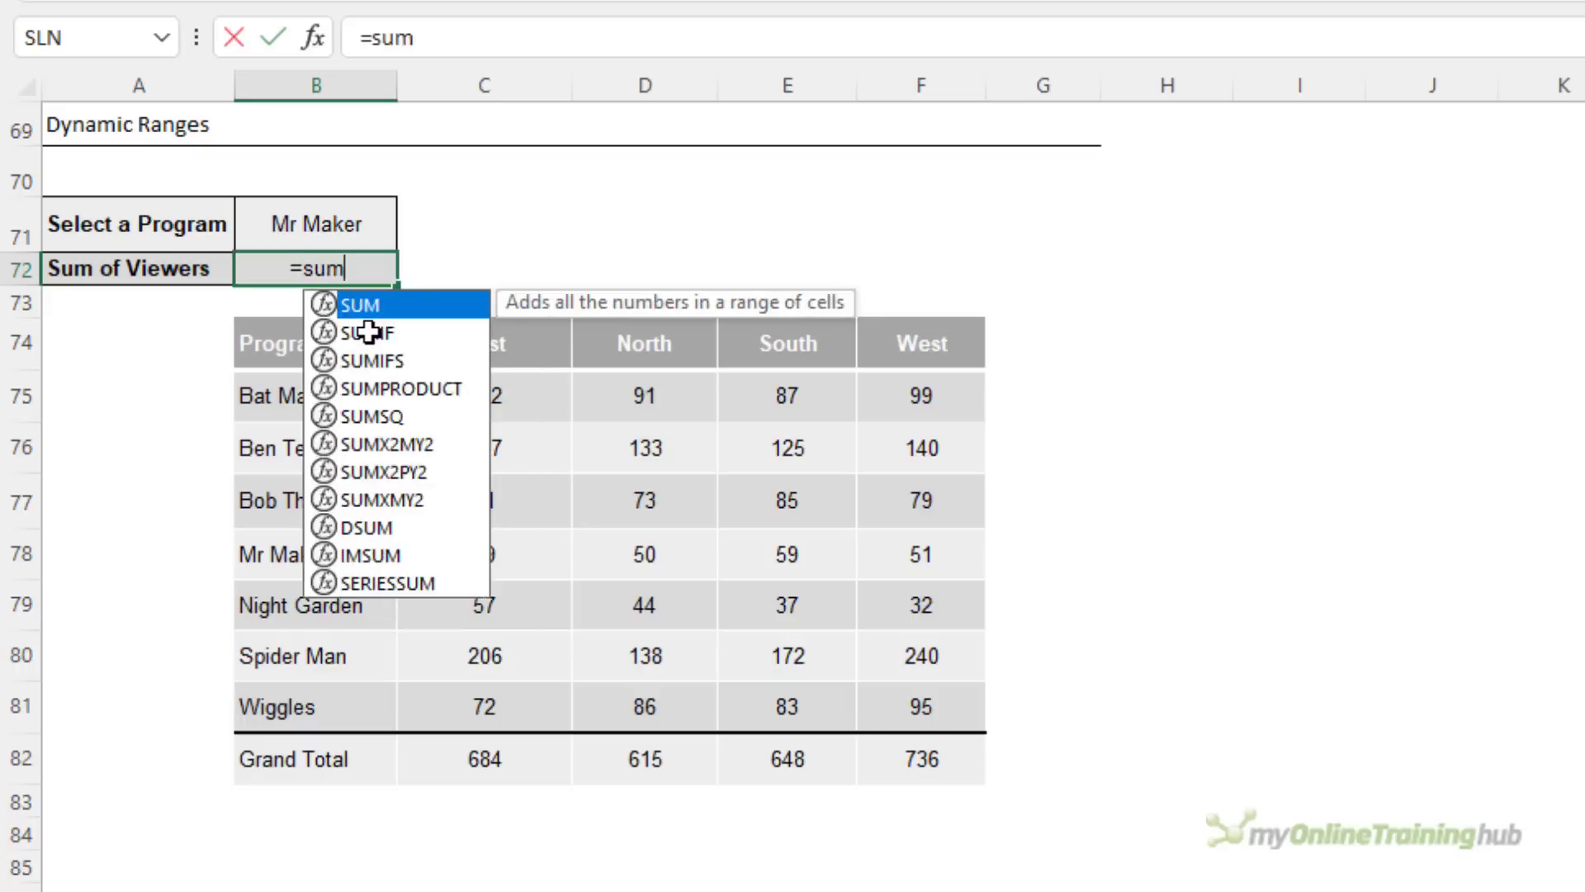
key(Tab)
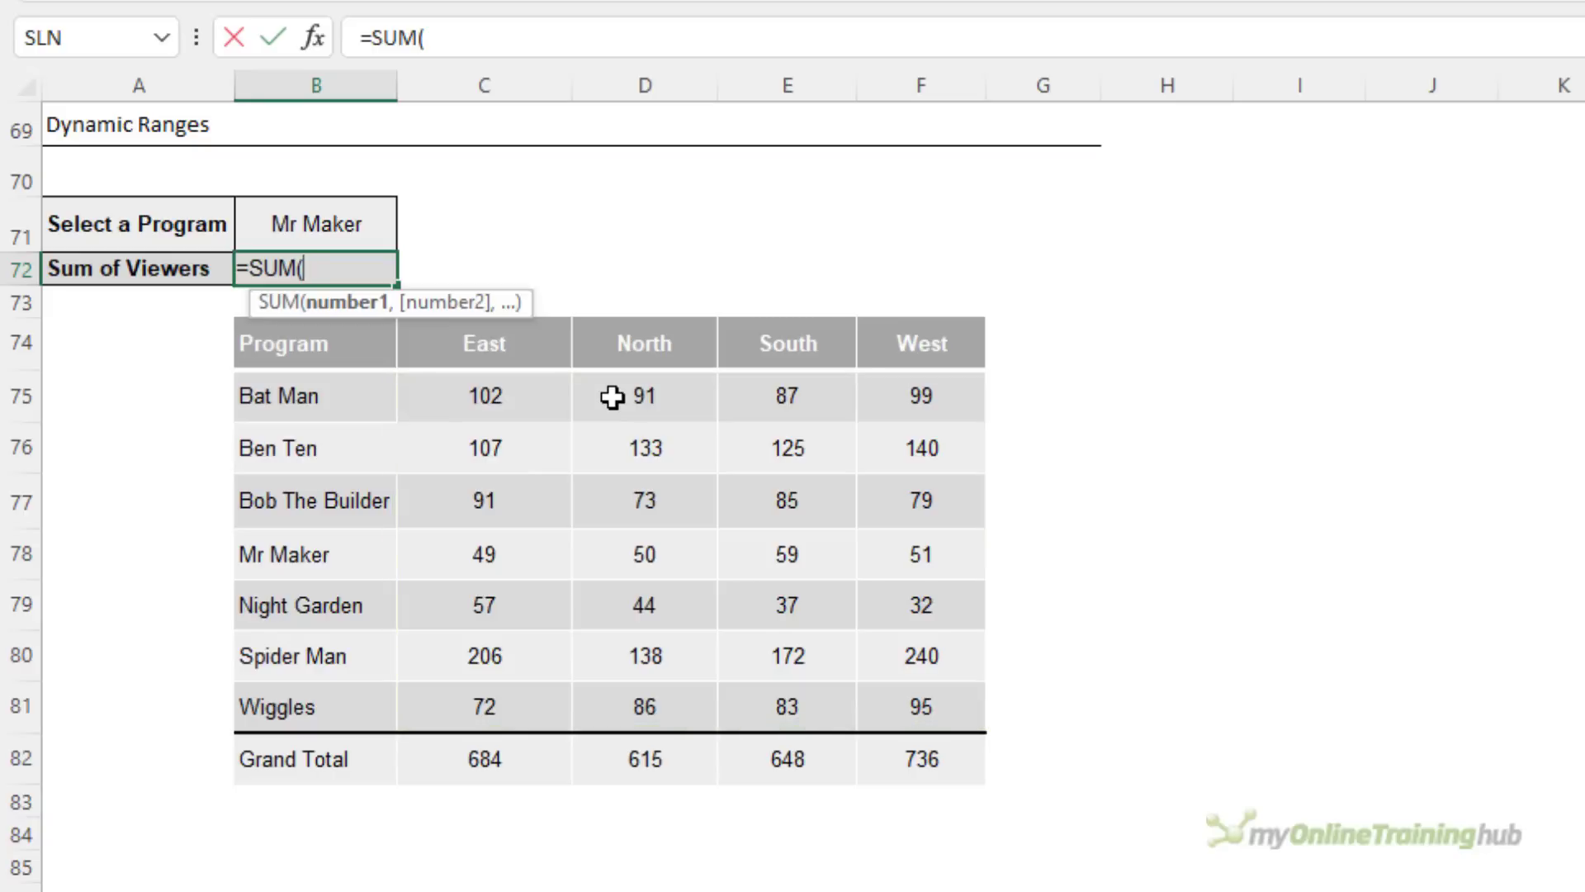
text(of)
key(Tab)
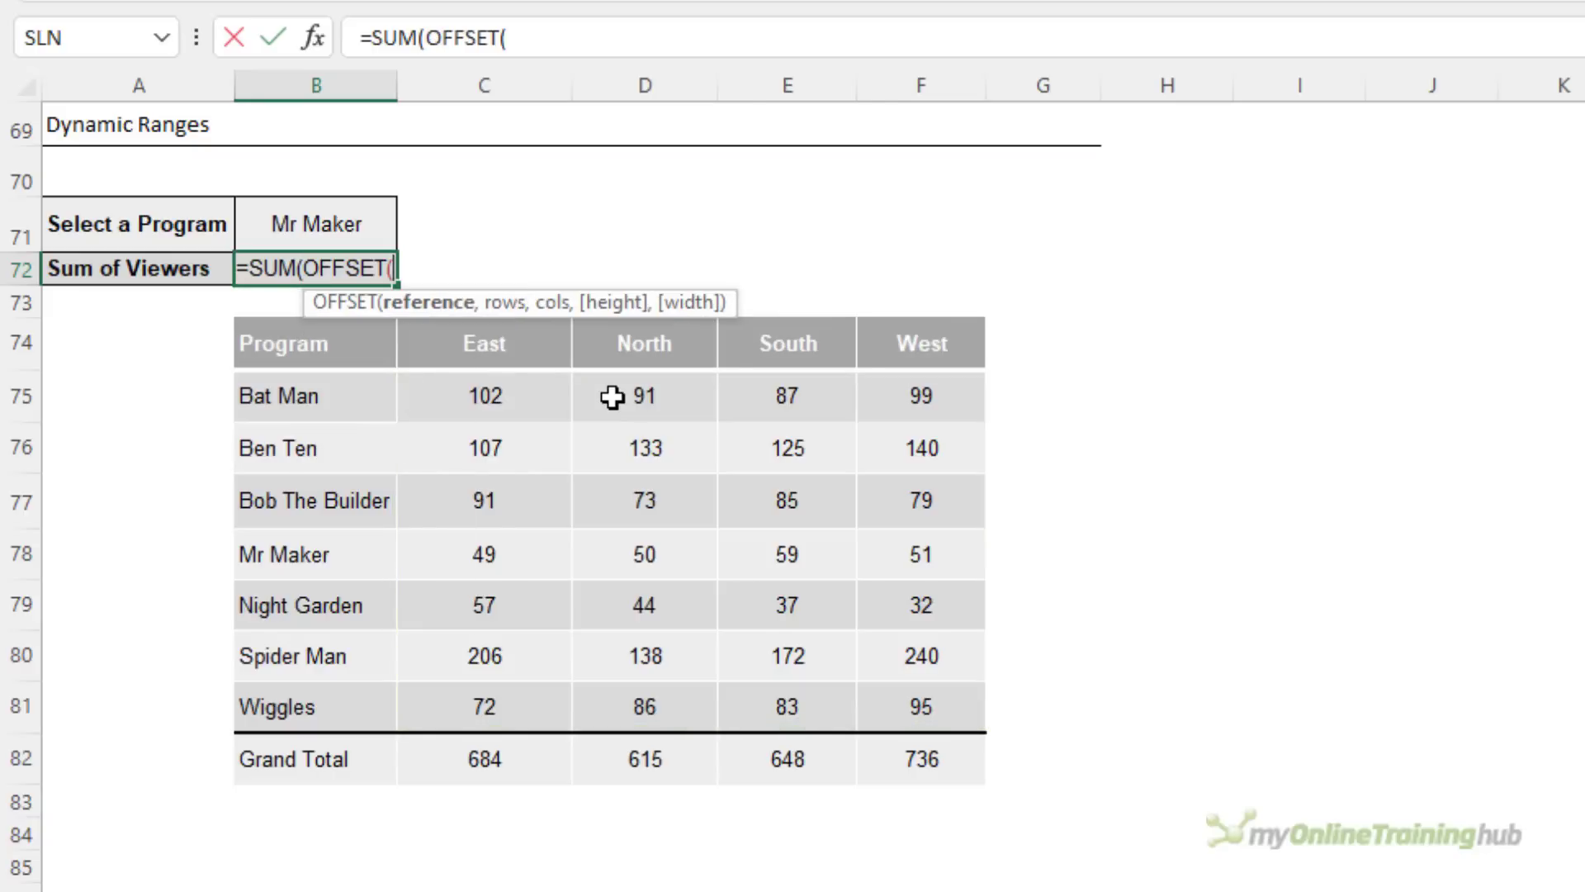
click(316, 345)
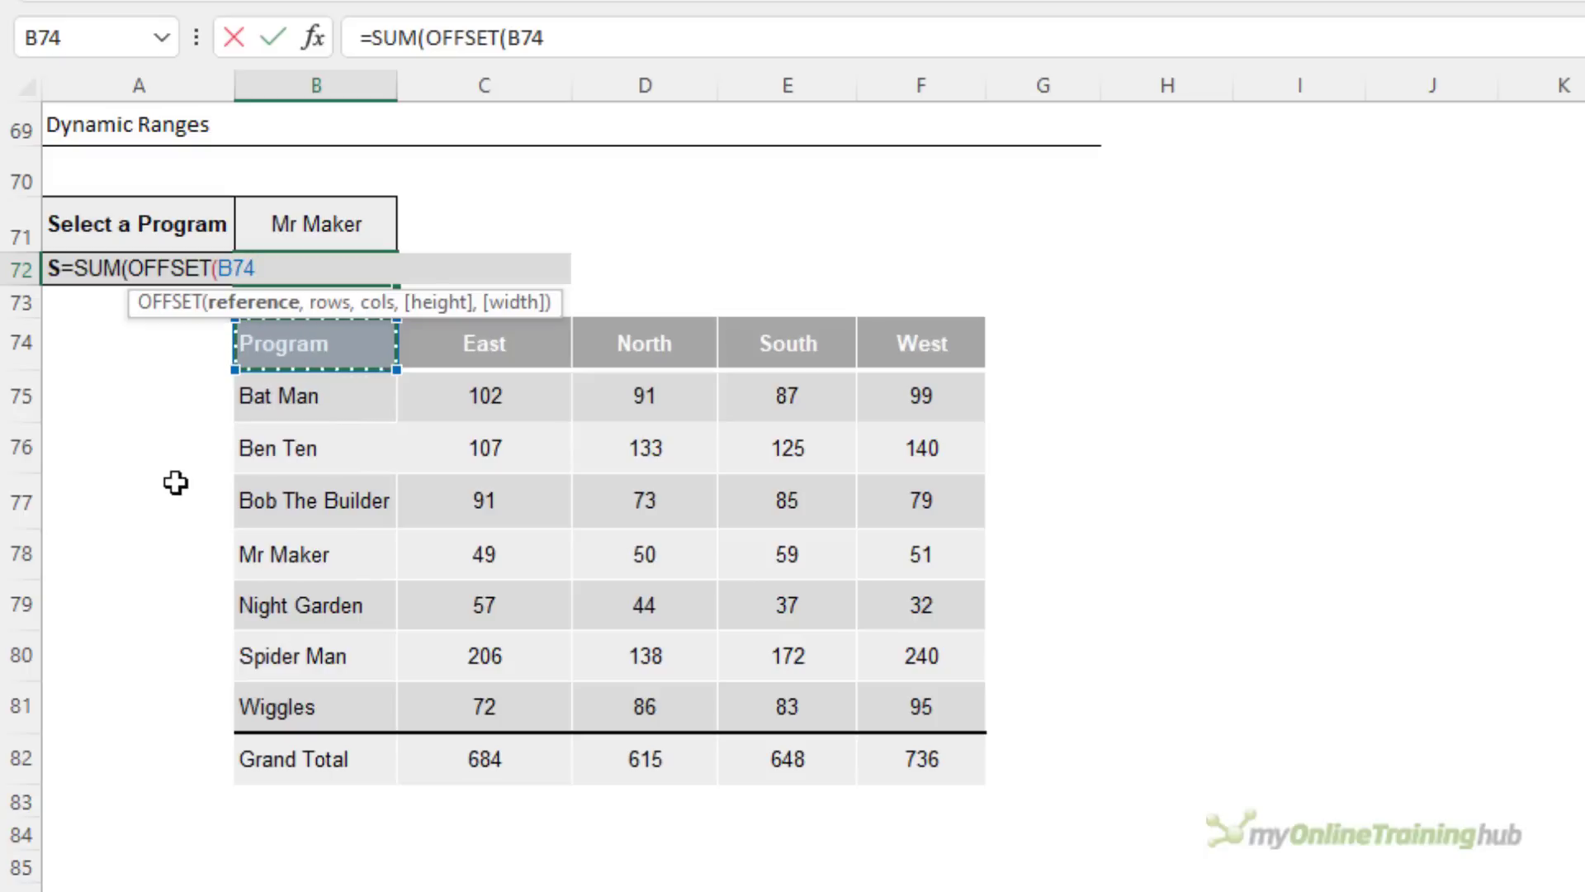
text(,)
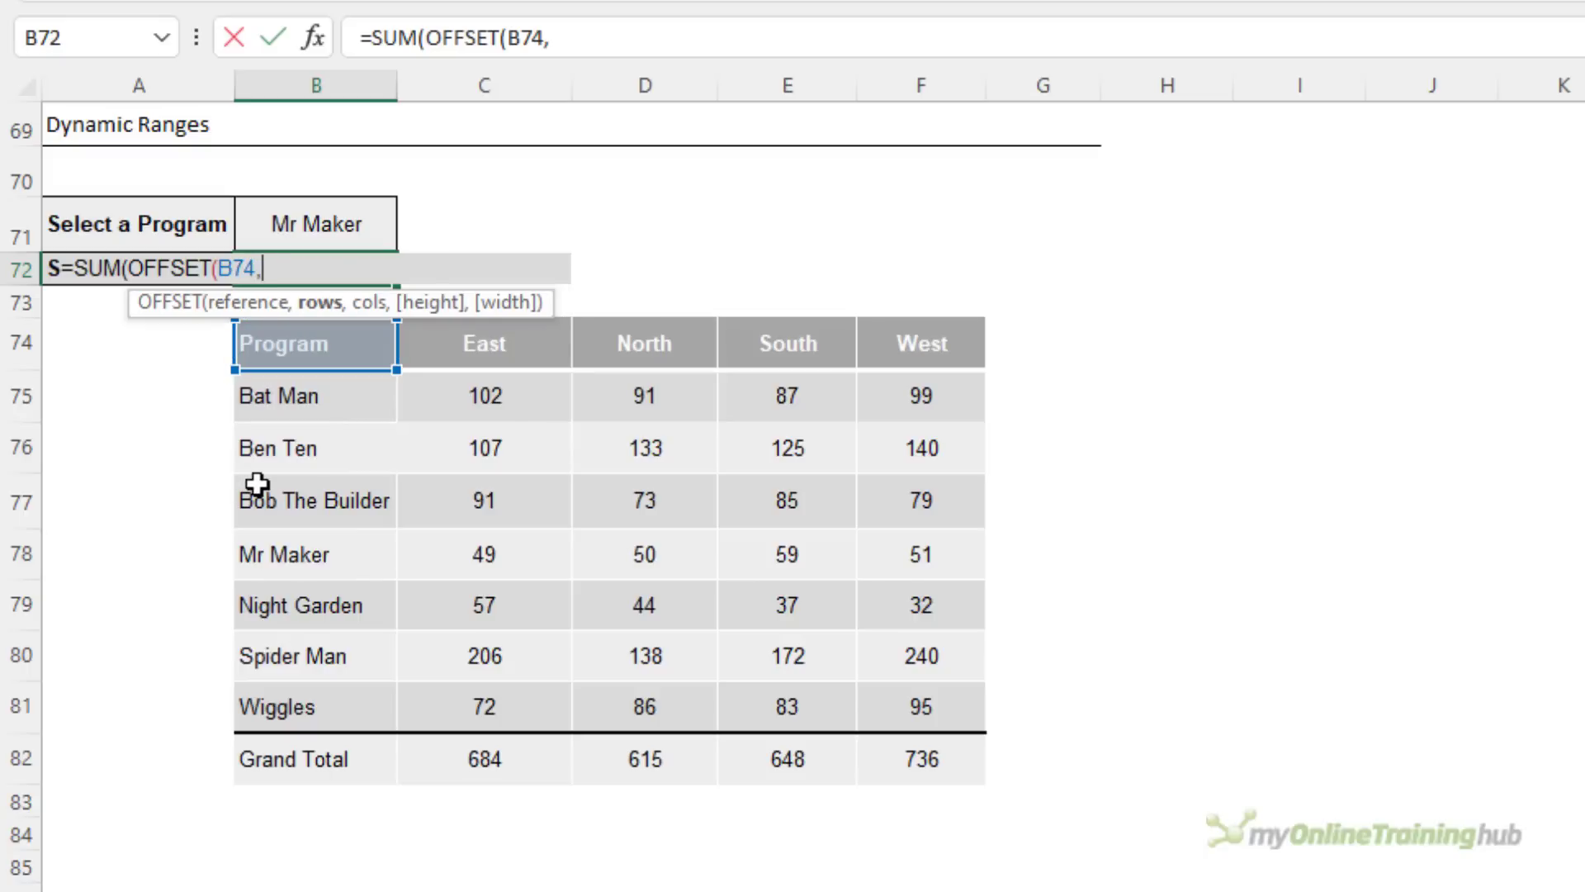
text(mat)
key(Tab)
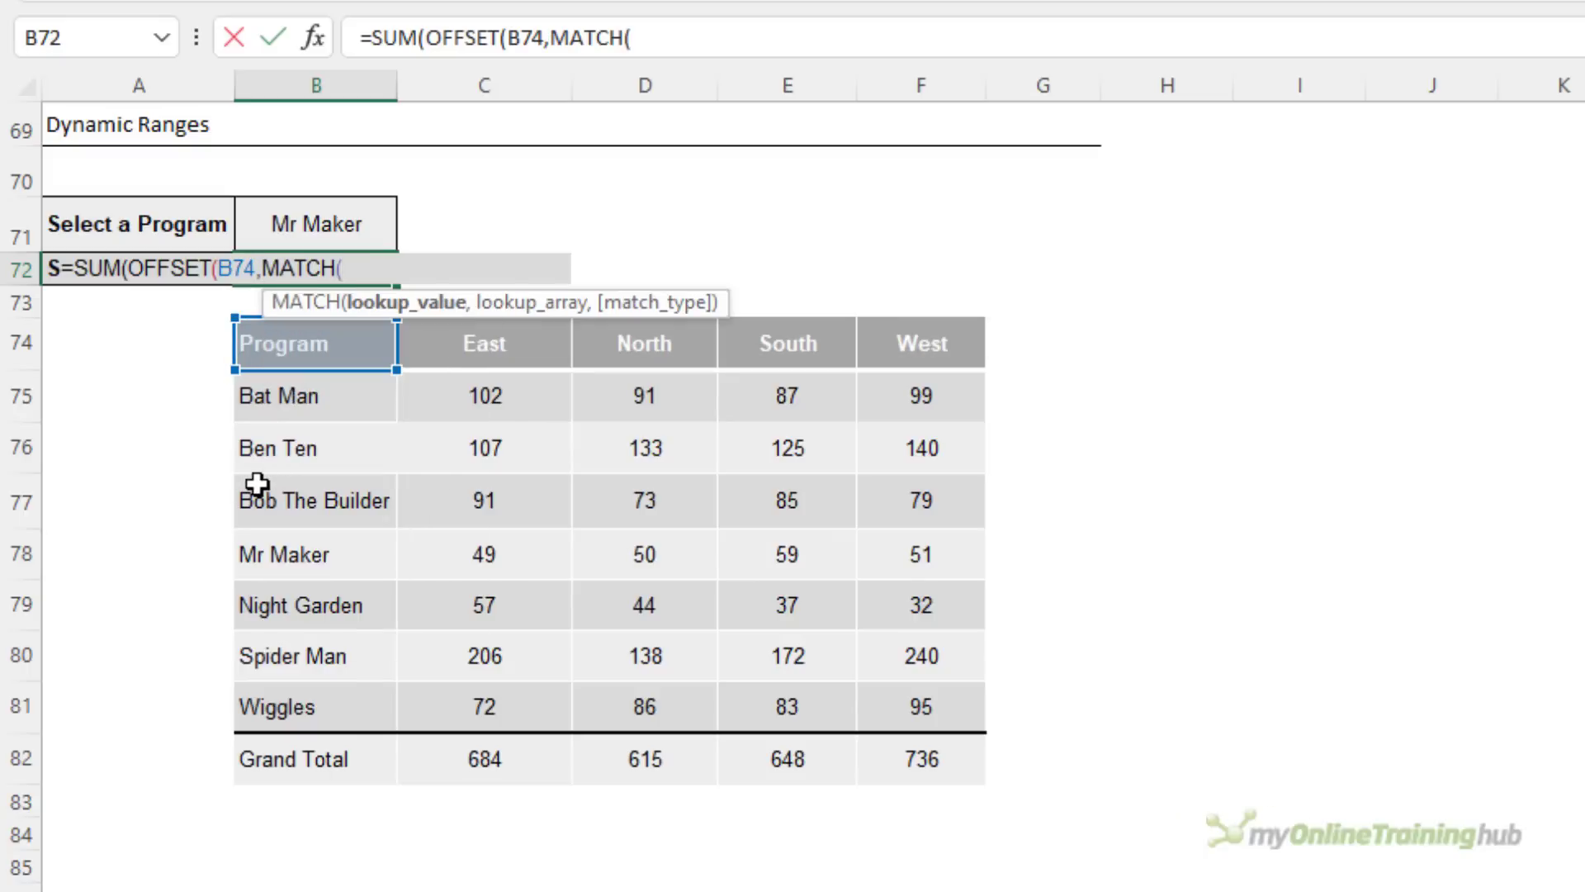
click(308, 192)
click(308, 216)
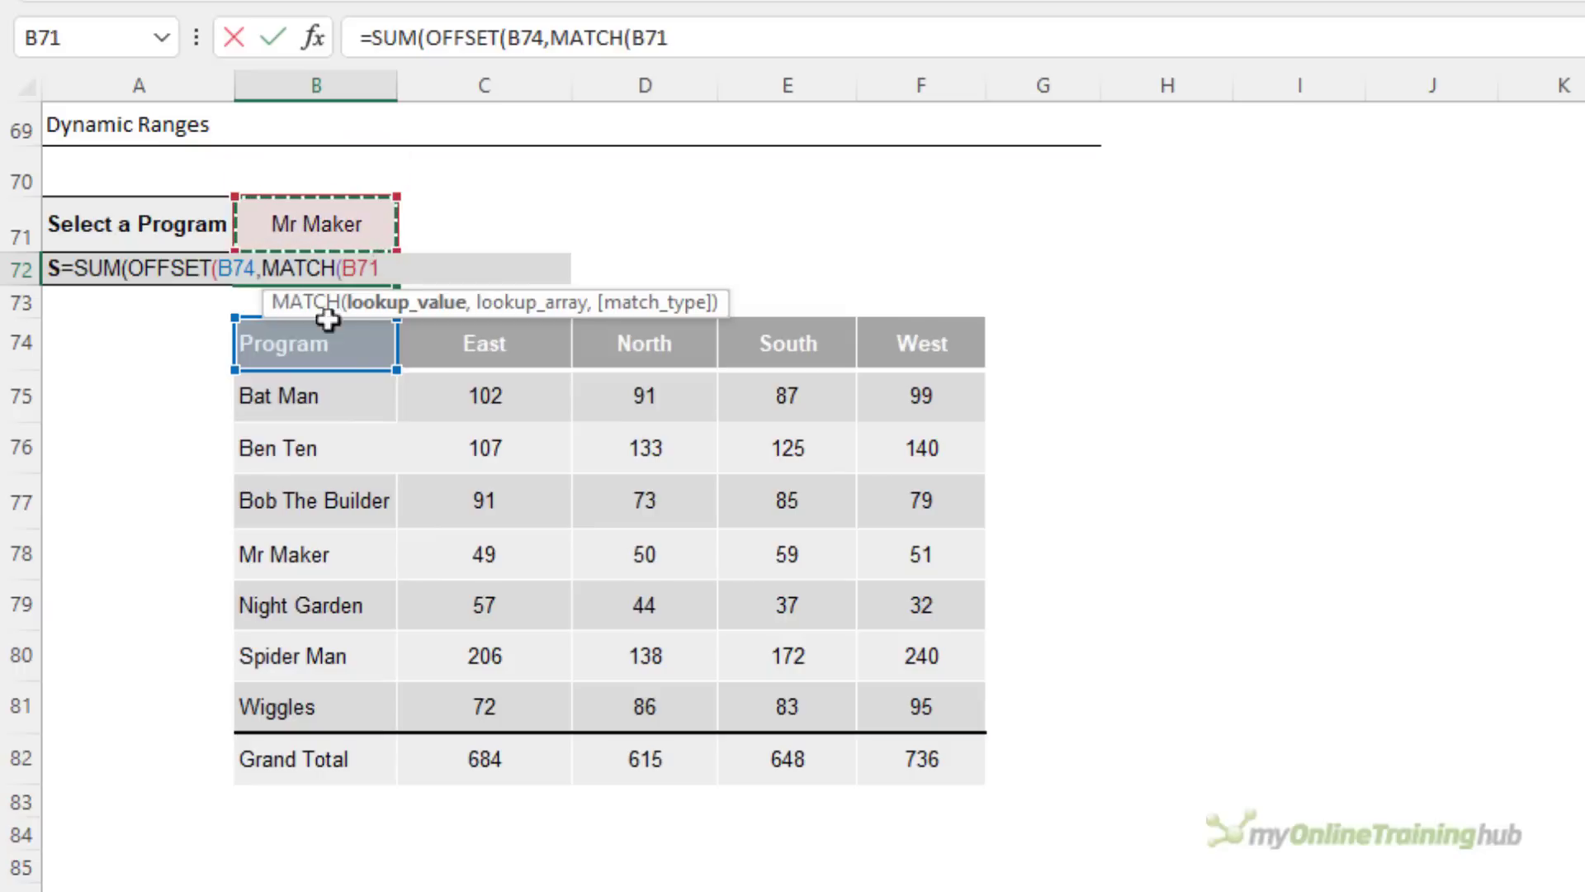
text(,)
drag(388, 396, 371, 706)
text(,0)
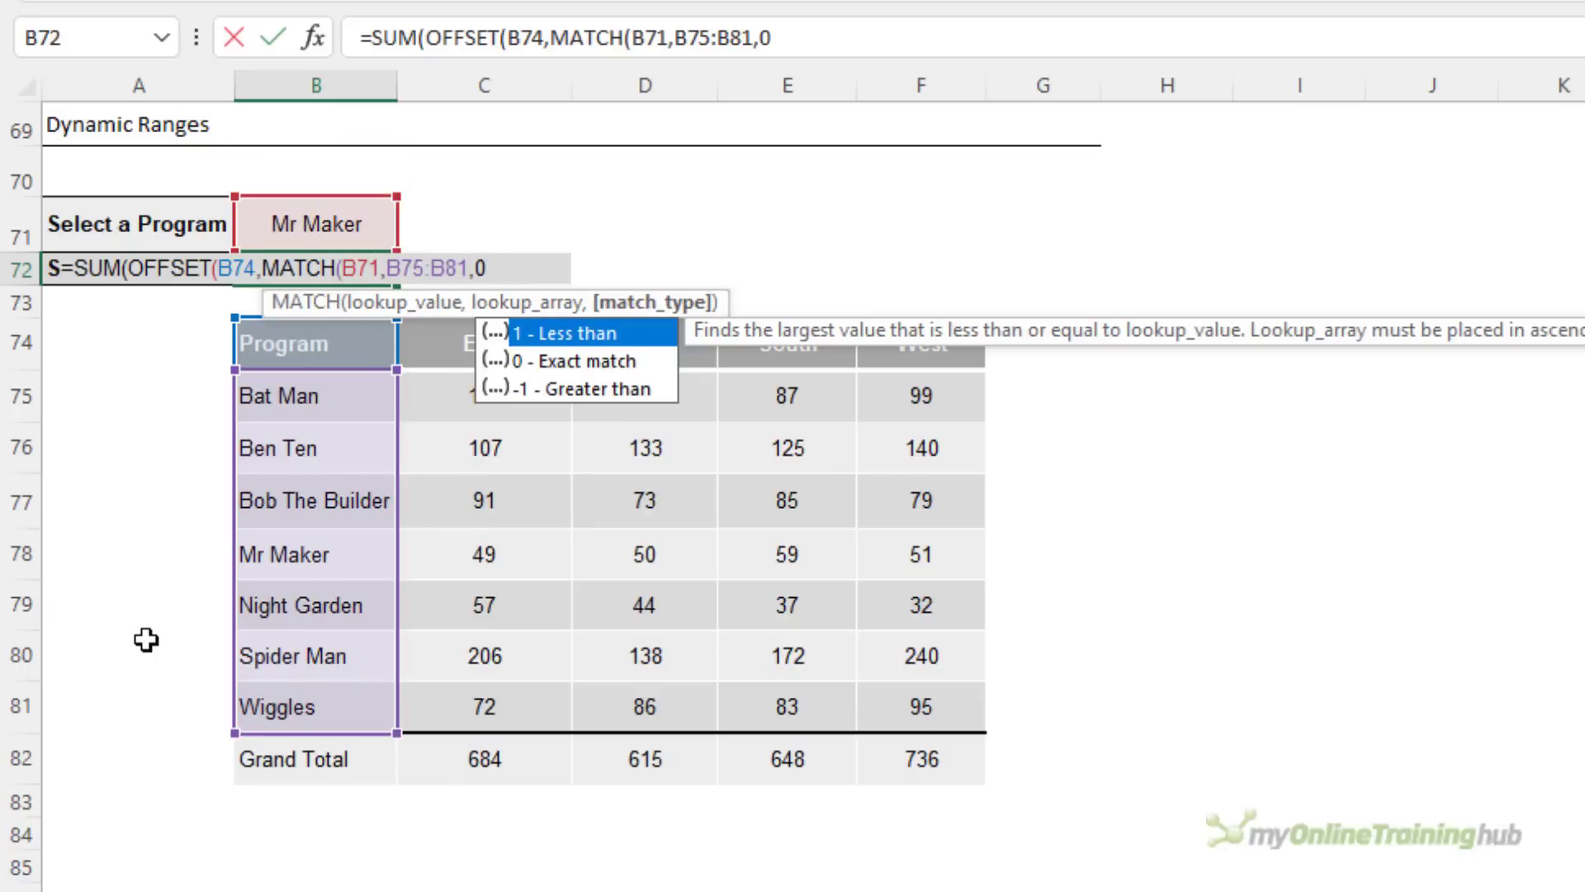
text())
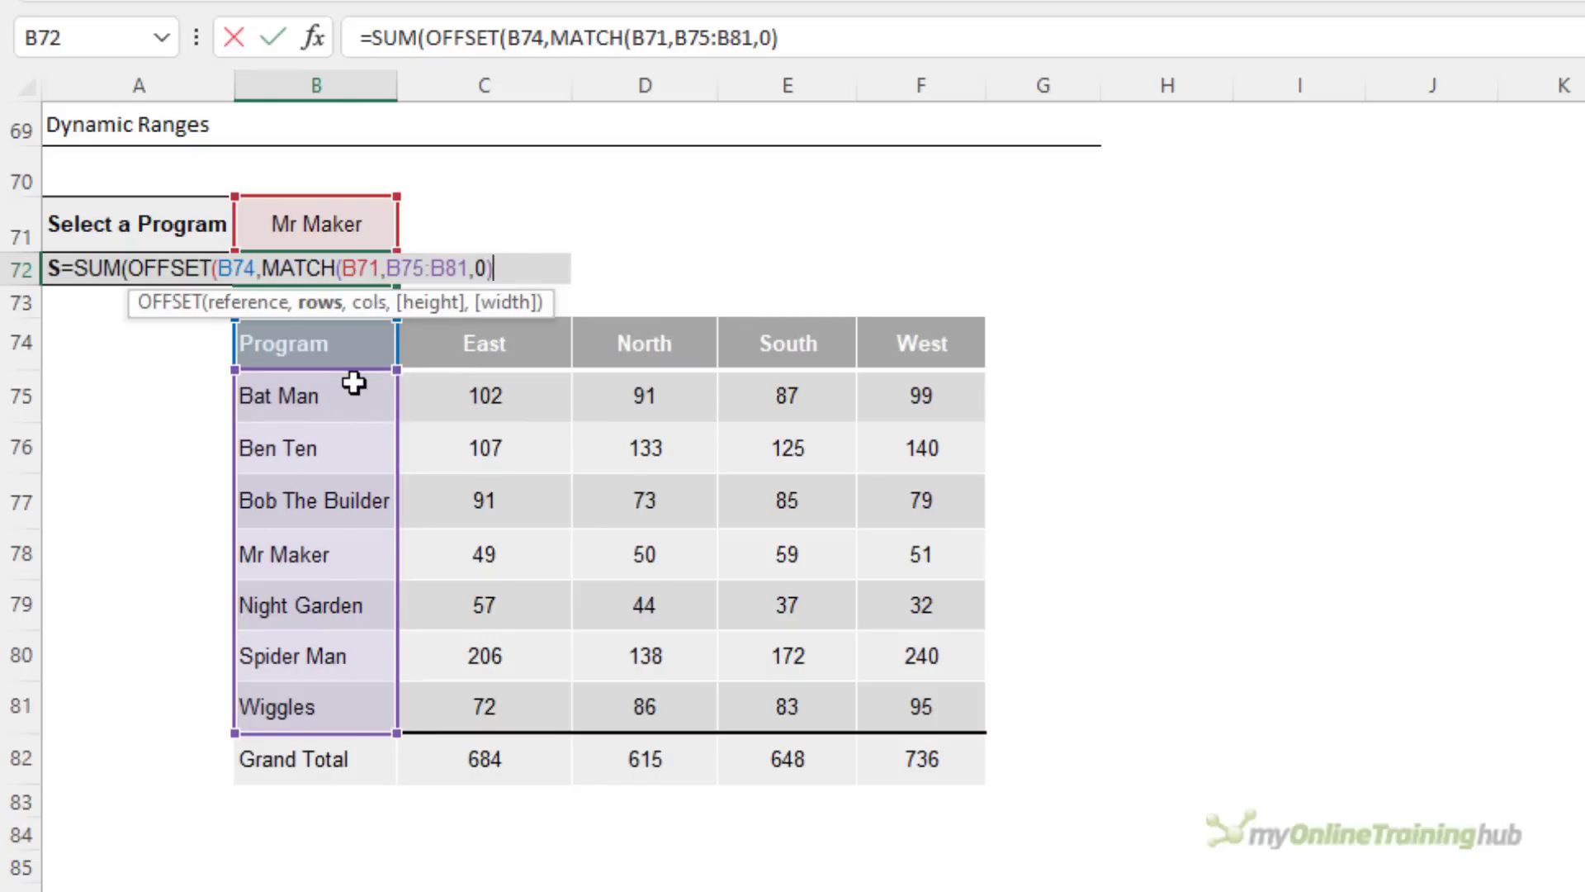
Step: Finish the formula with ,1,1,4))) so it totals all four regions, showing 209
text(,)
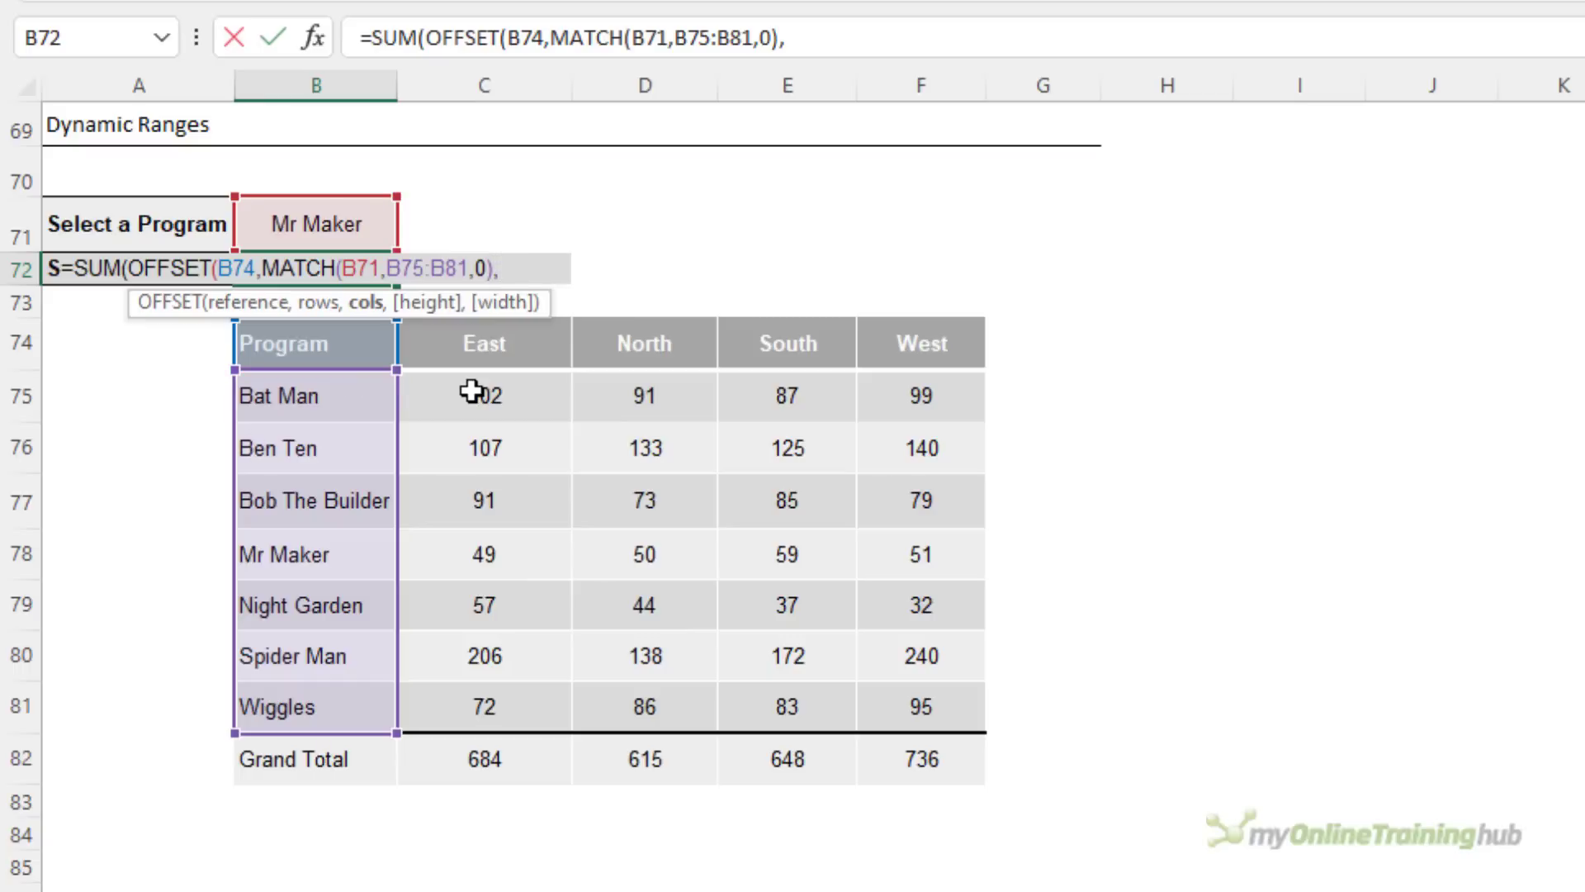
text(1,)
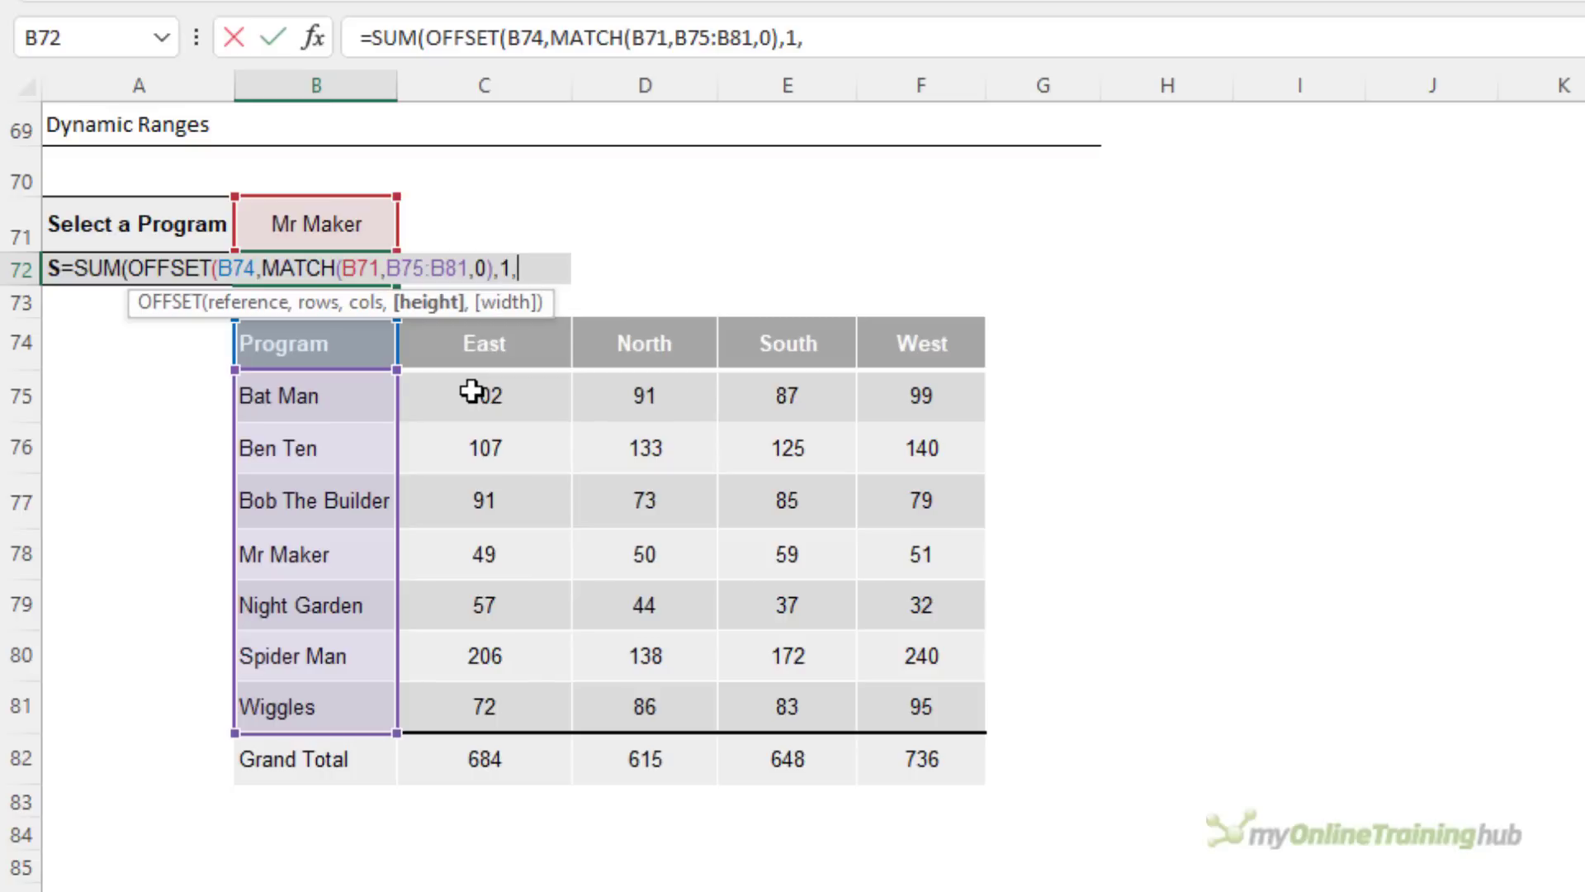
text(1)
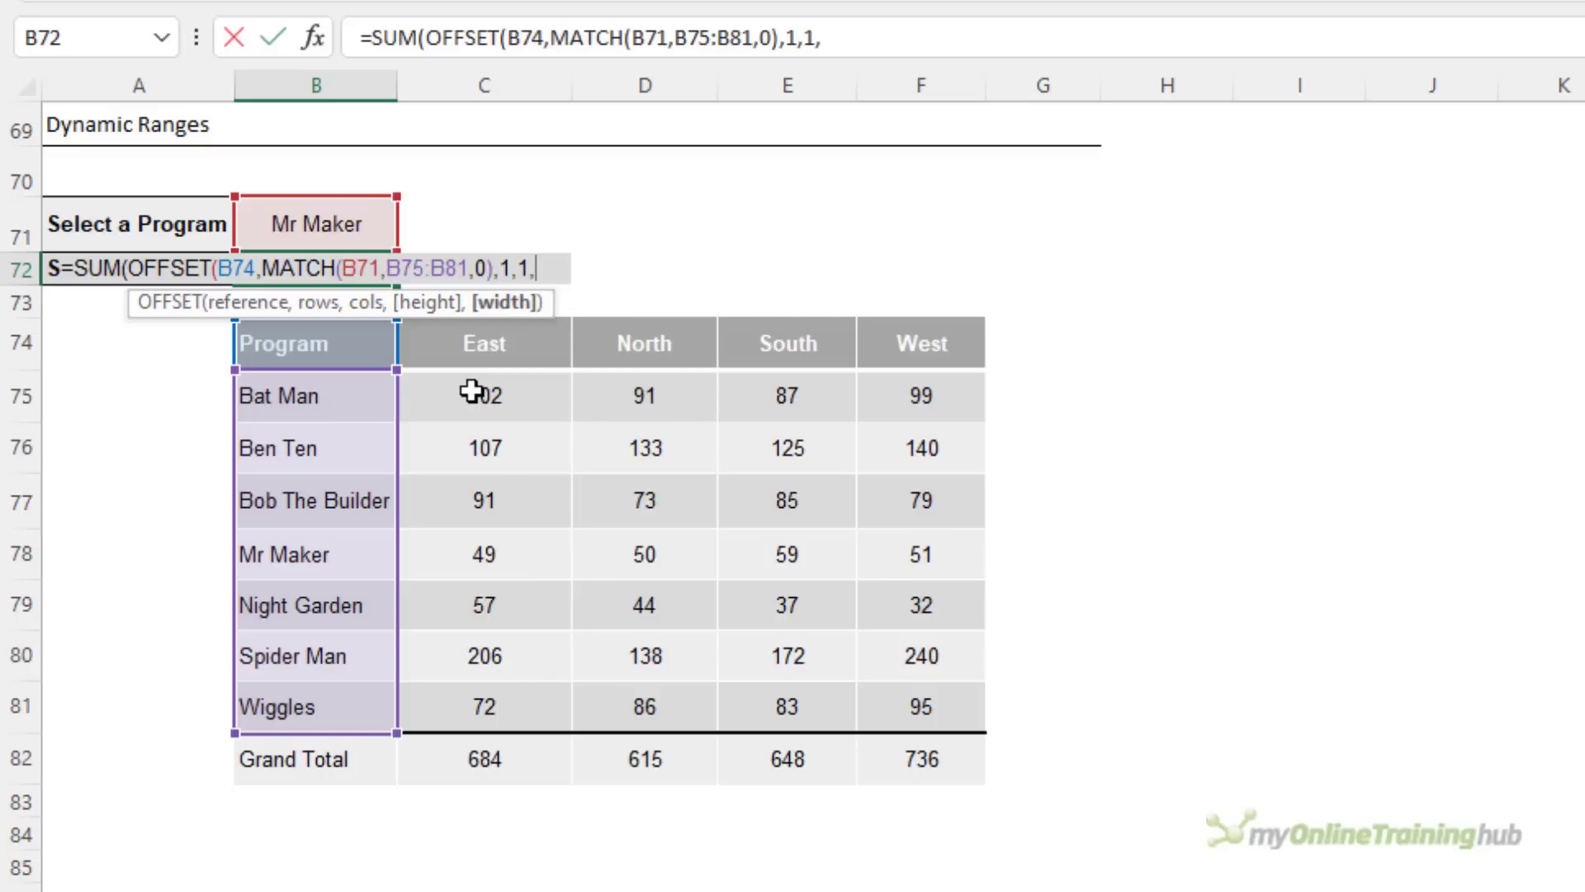
text(,4))
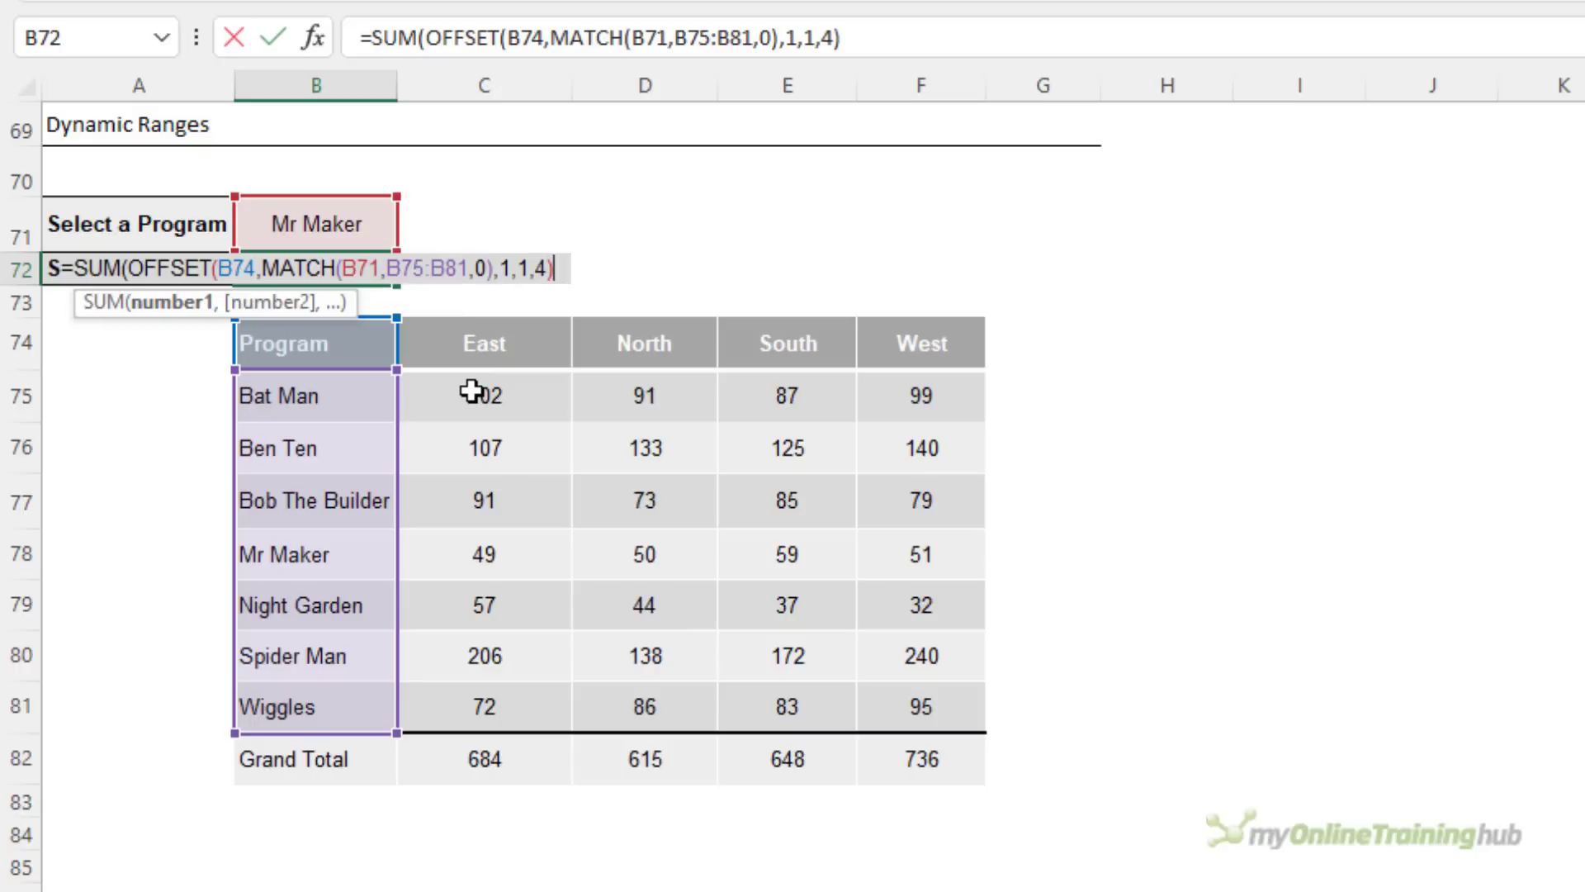
text())
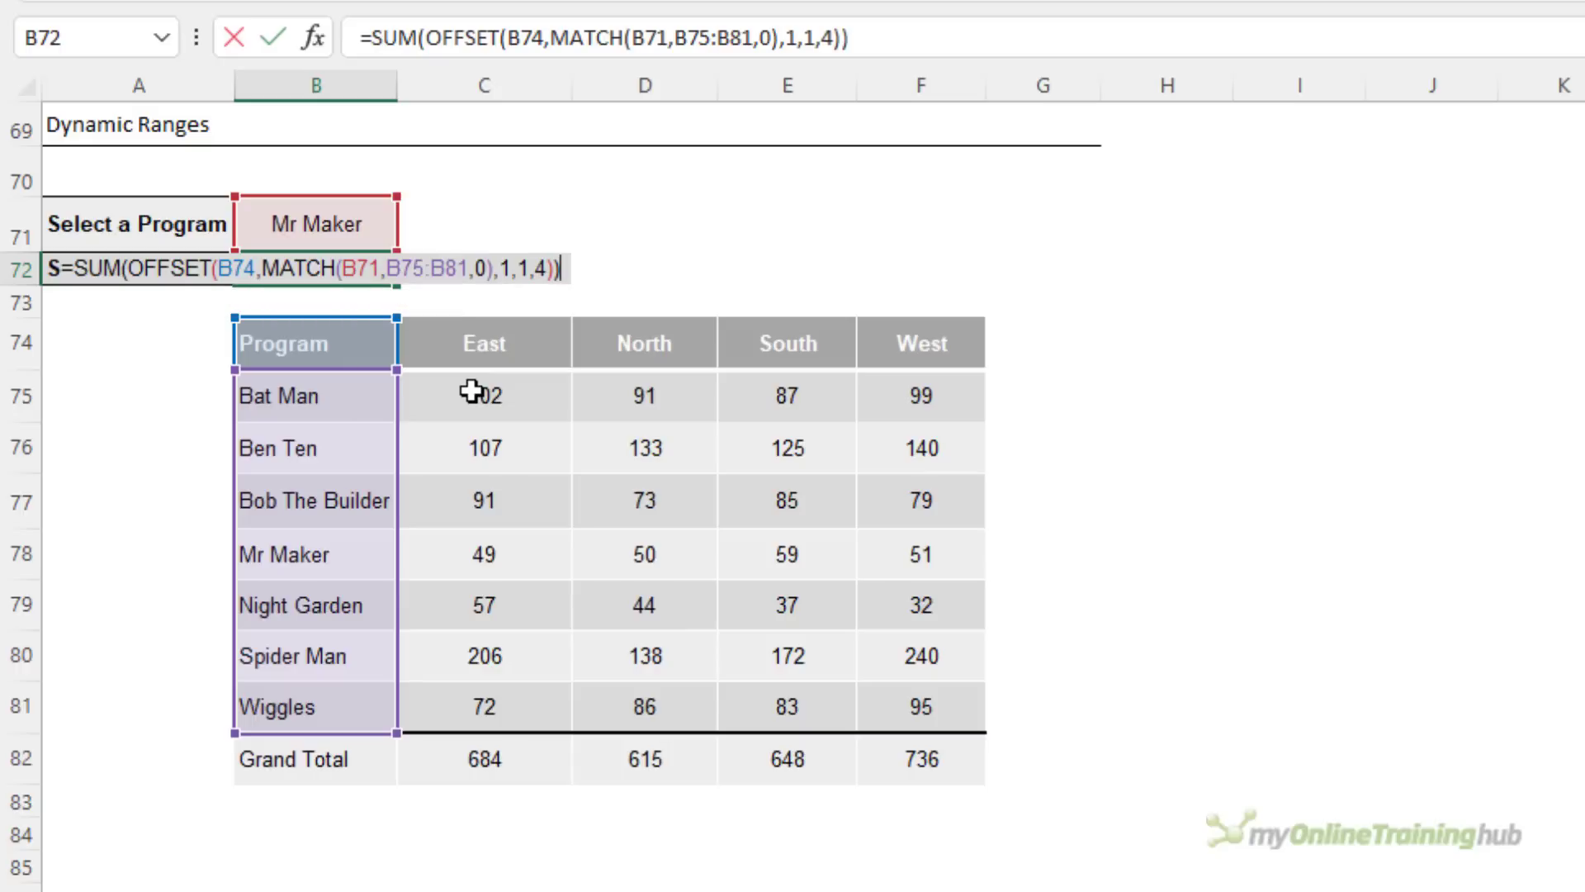
key(Return)
key(Up)
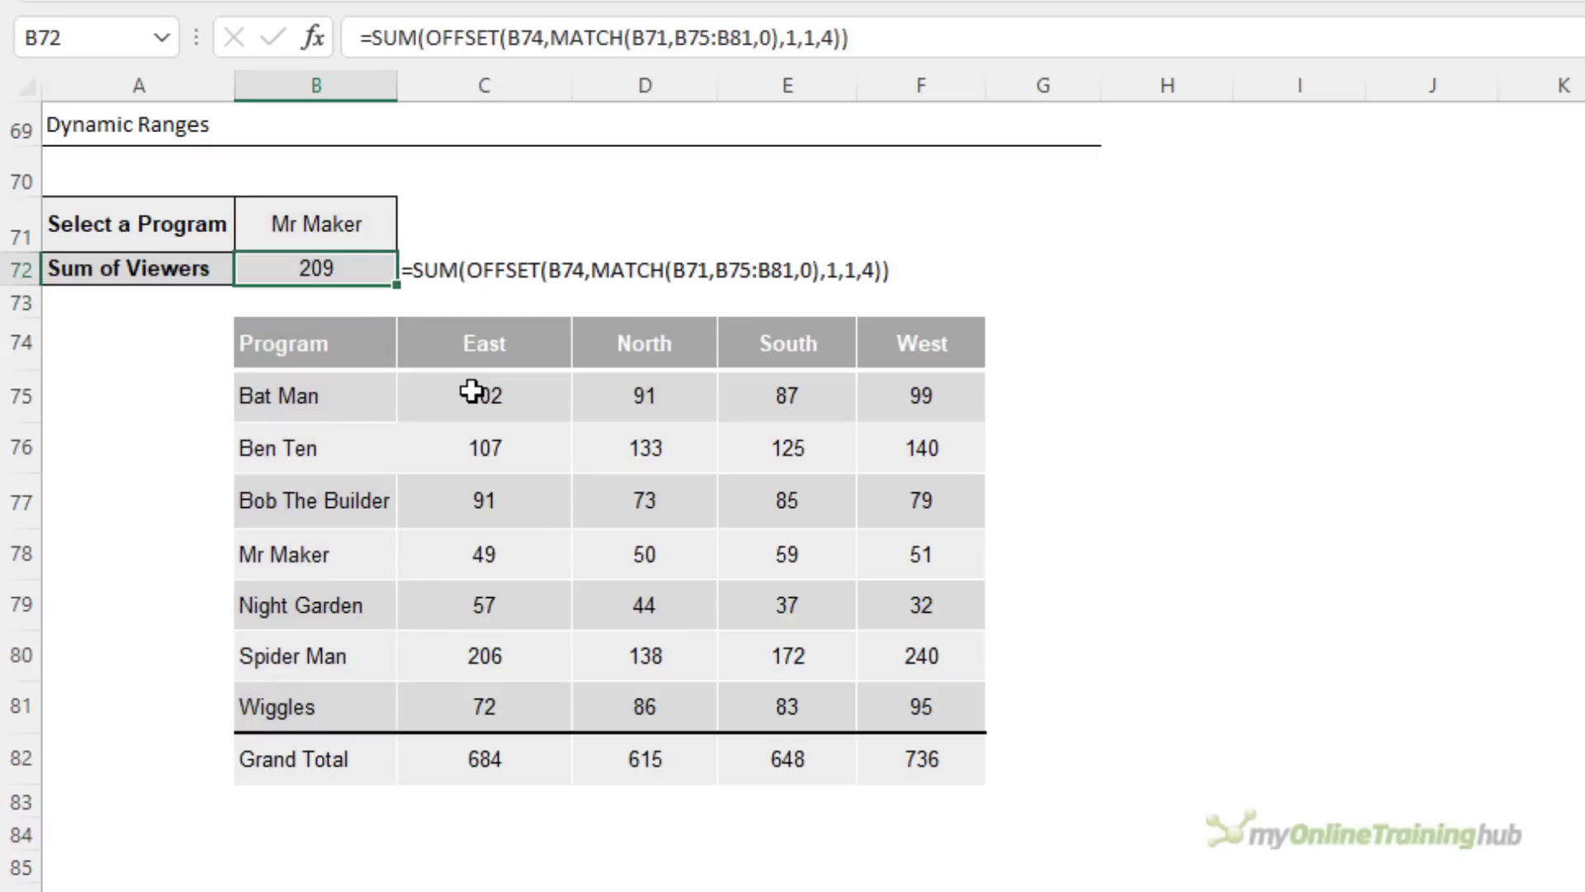
Step: Switch B71 through Bat Man and Night Garden, ending on Spider Man for a 756 total
click(388, 236)
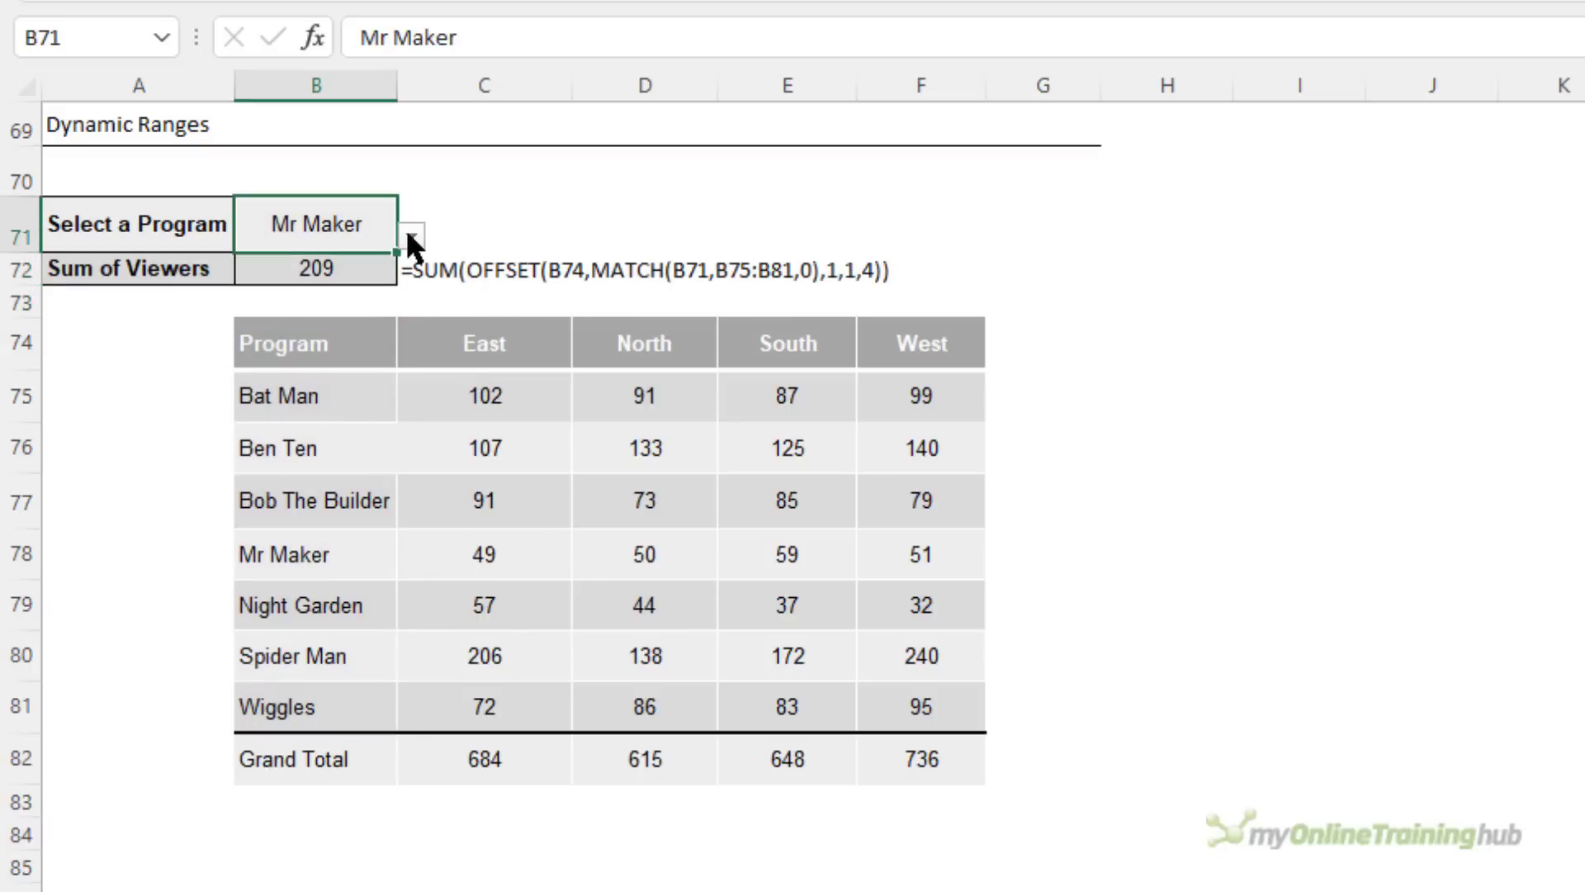
click(411, 238)
click(396, 266)
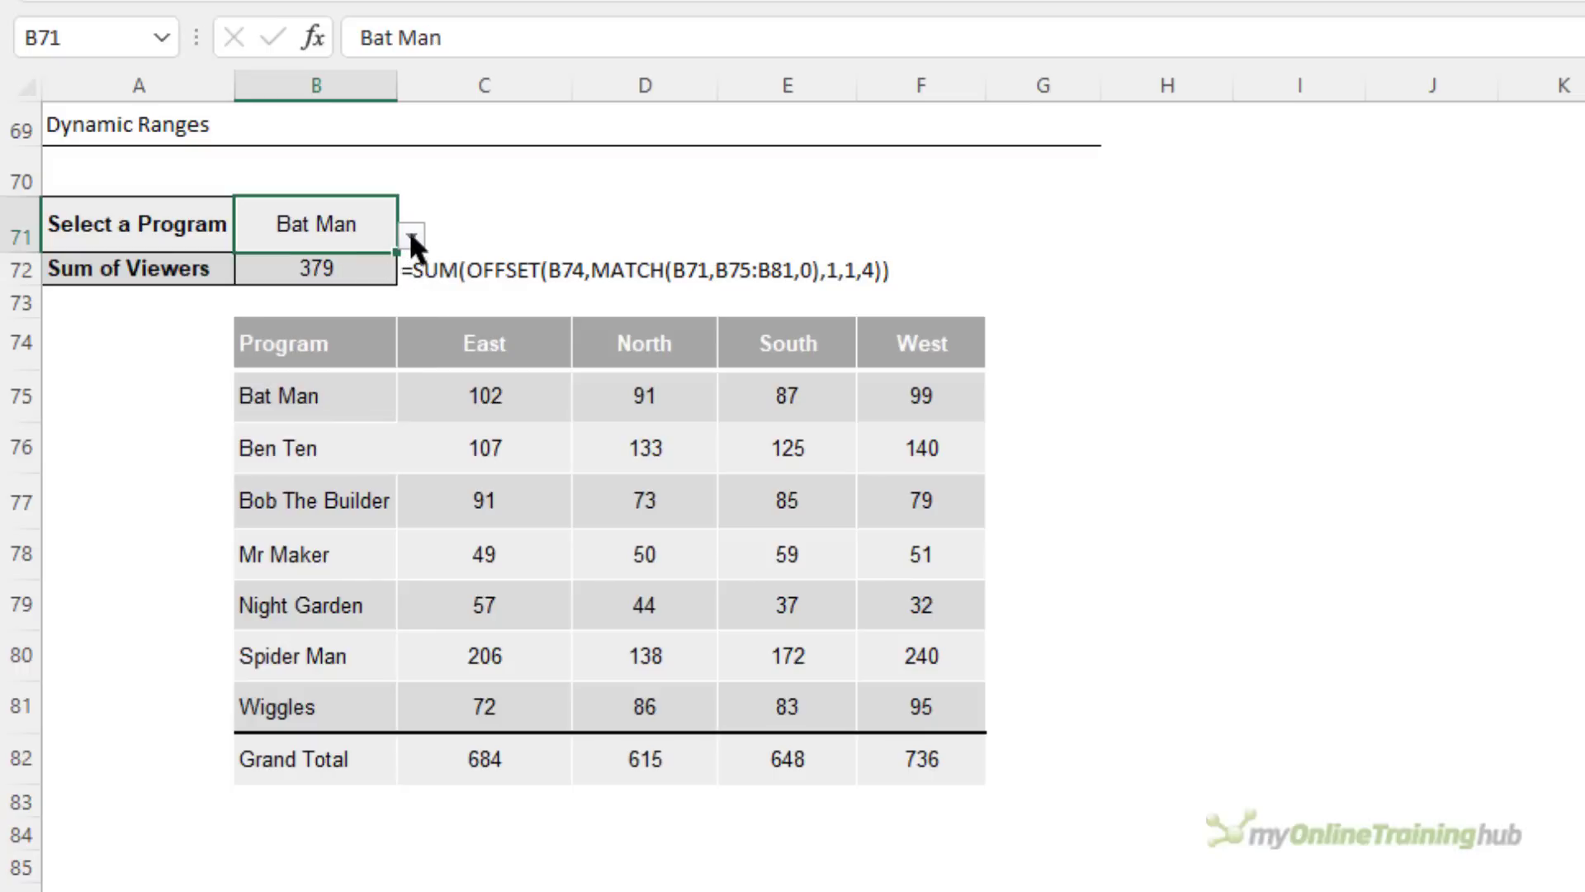
click(410, 238)
click(417, 353)
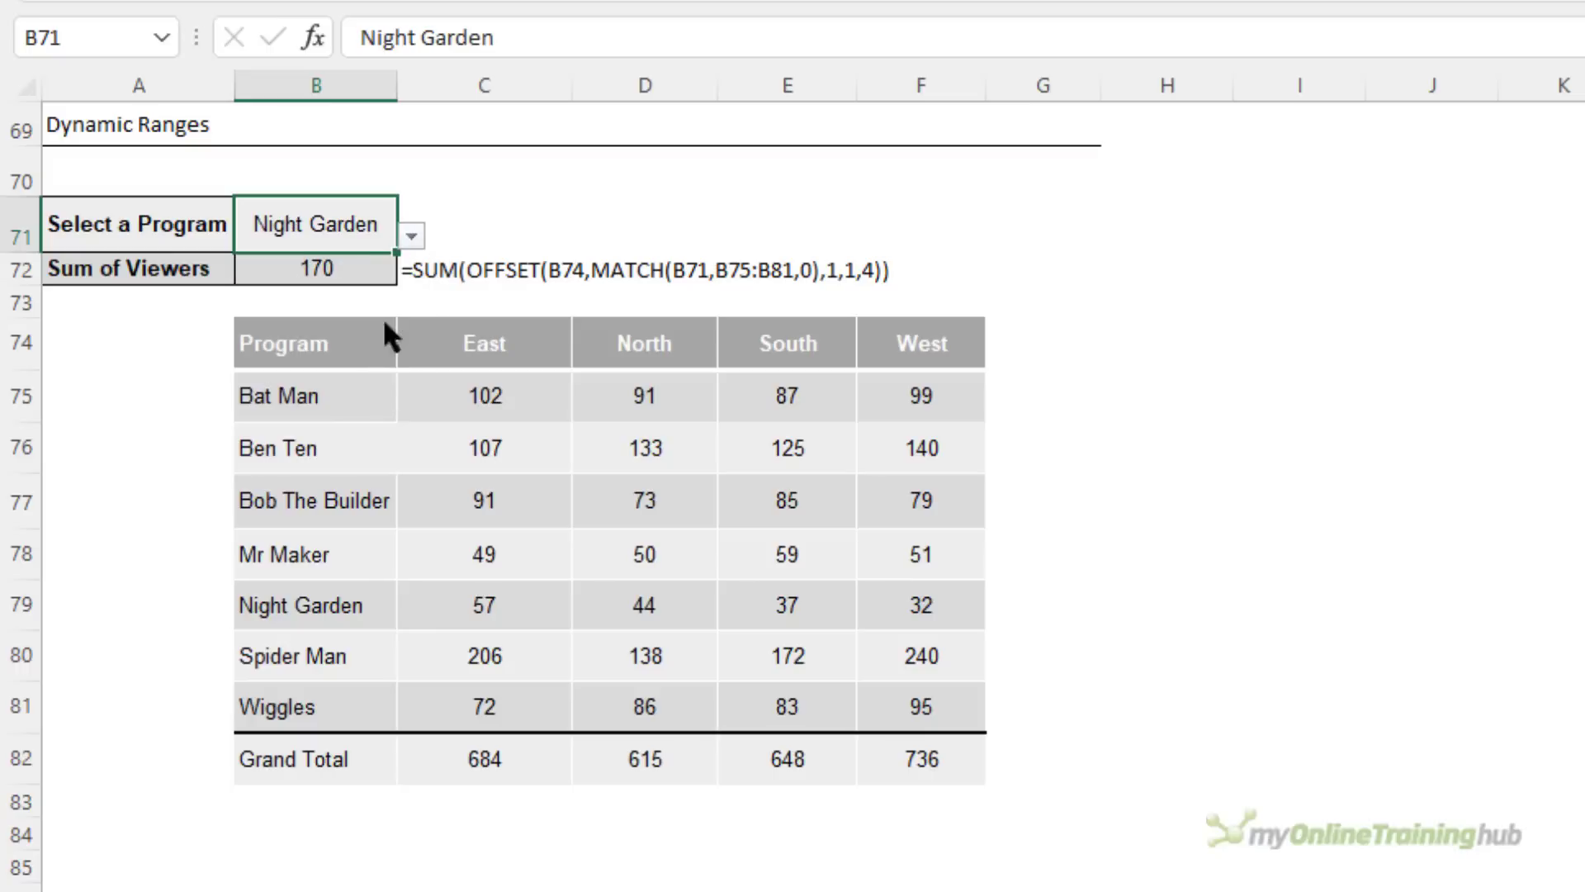
click(410, 236)
click(372, 373)
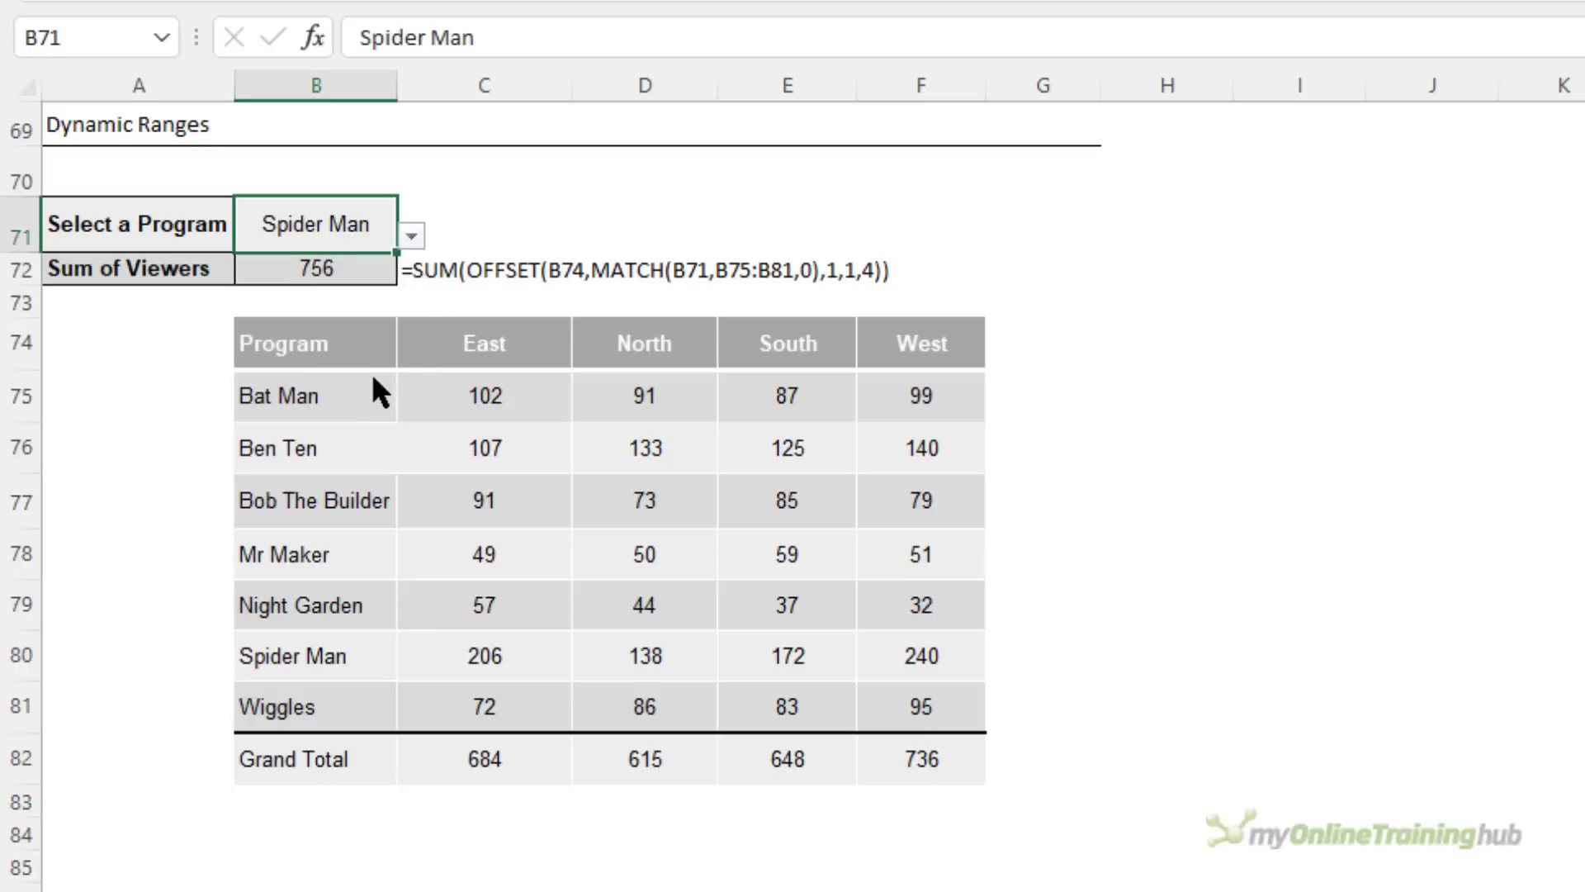
Step: Evaluate B72's formula step by step: B71 becomes Spider Man, MATCH gives 6, OFFSET gives SUM($C$80:$F$80)
click(372, 269)
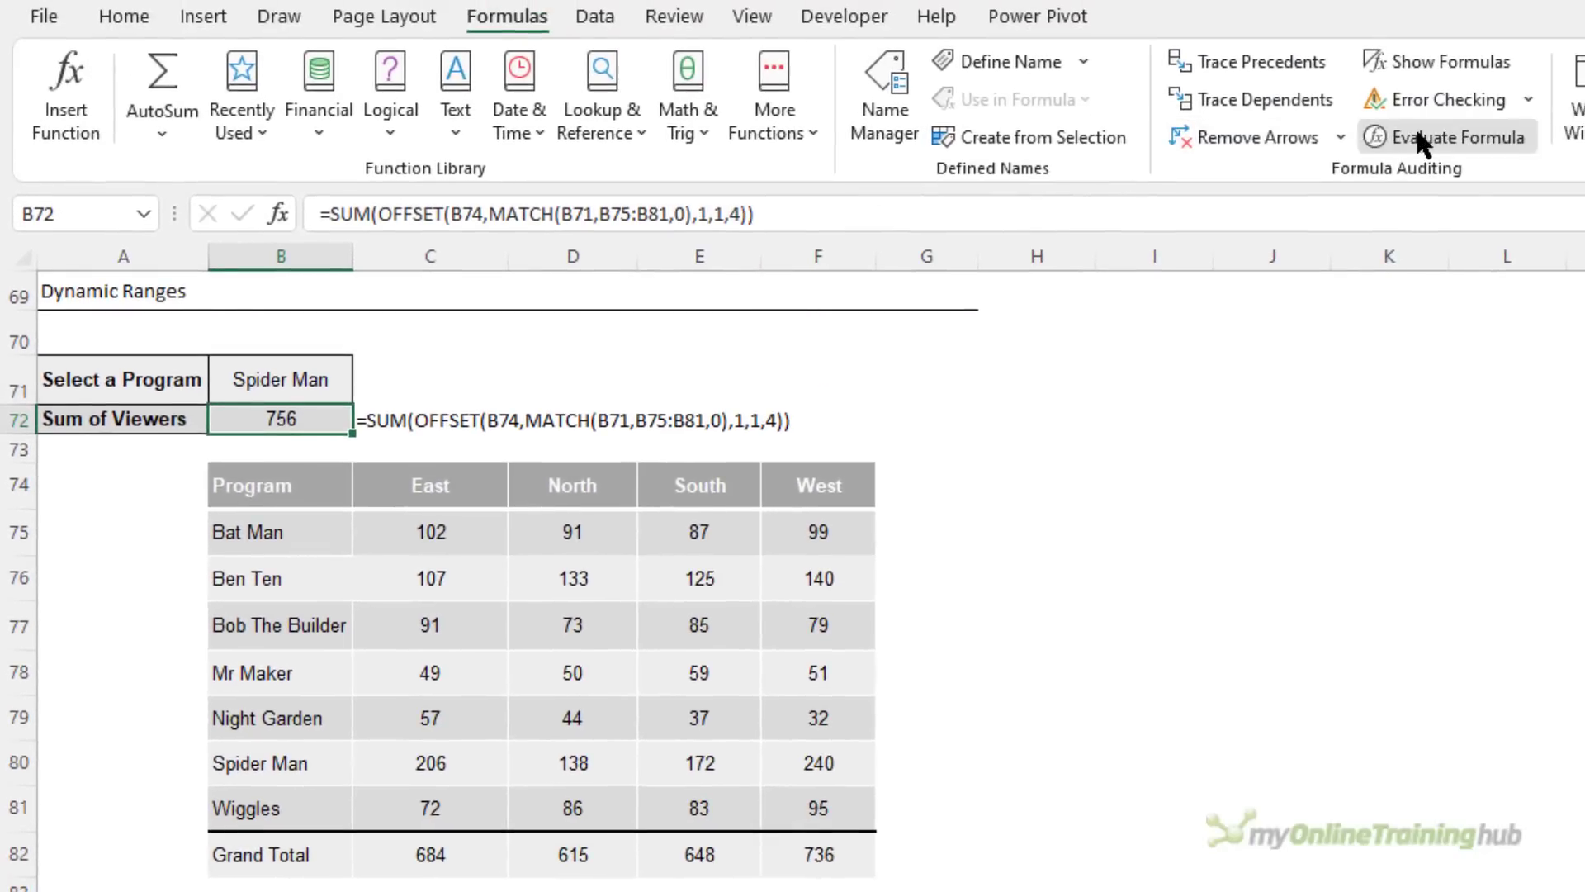
click(1417, 130)
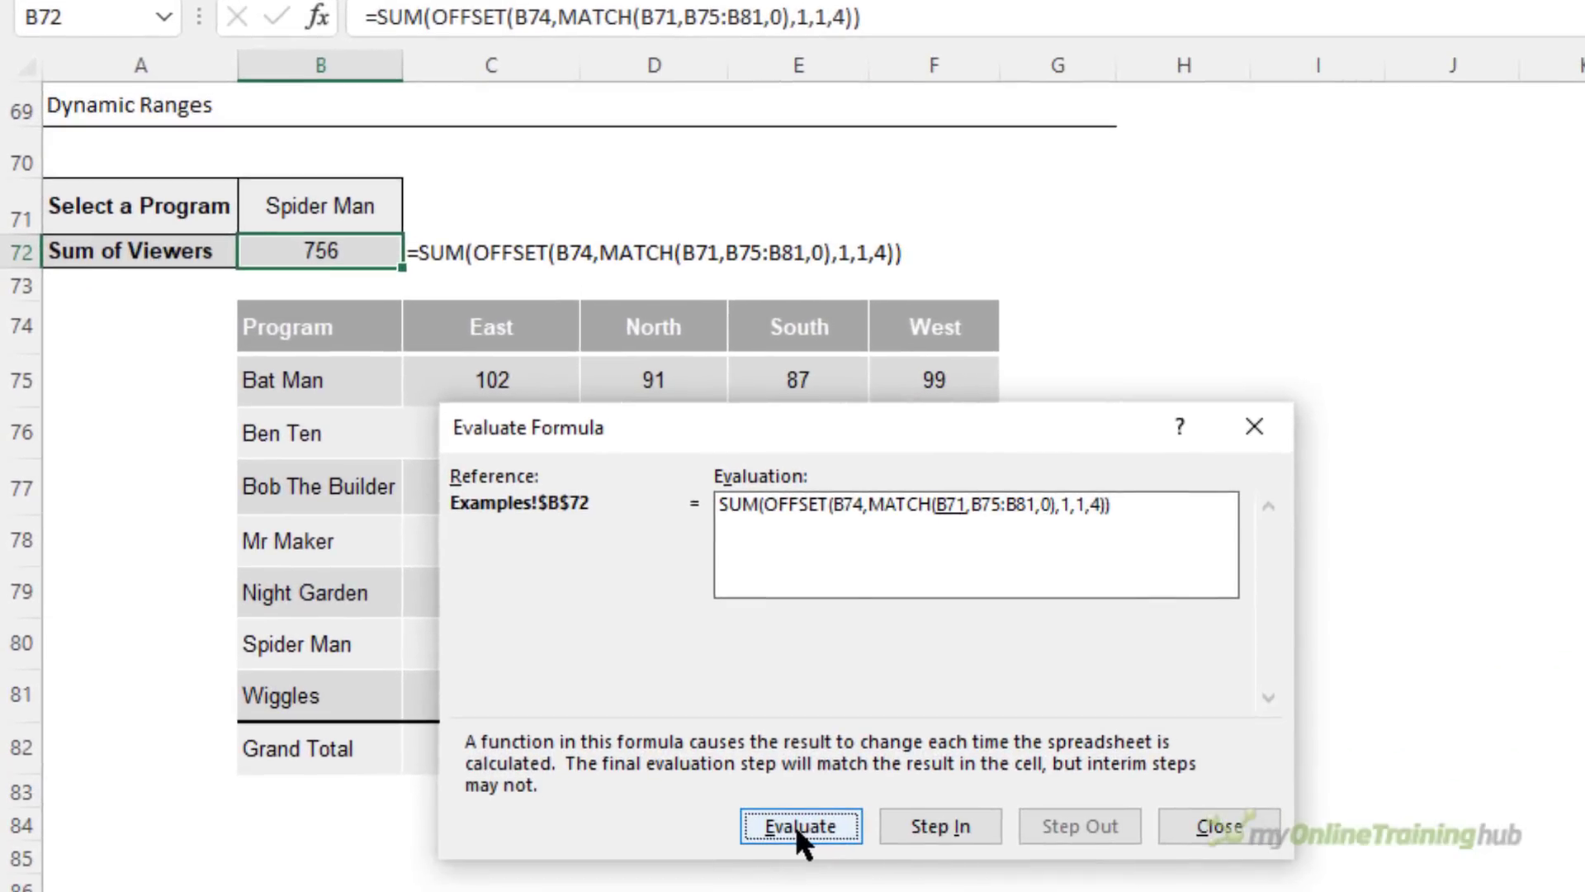
click(795, 825)
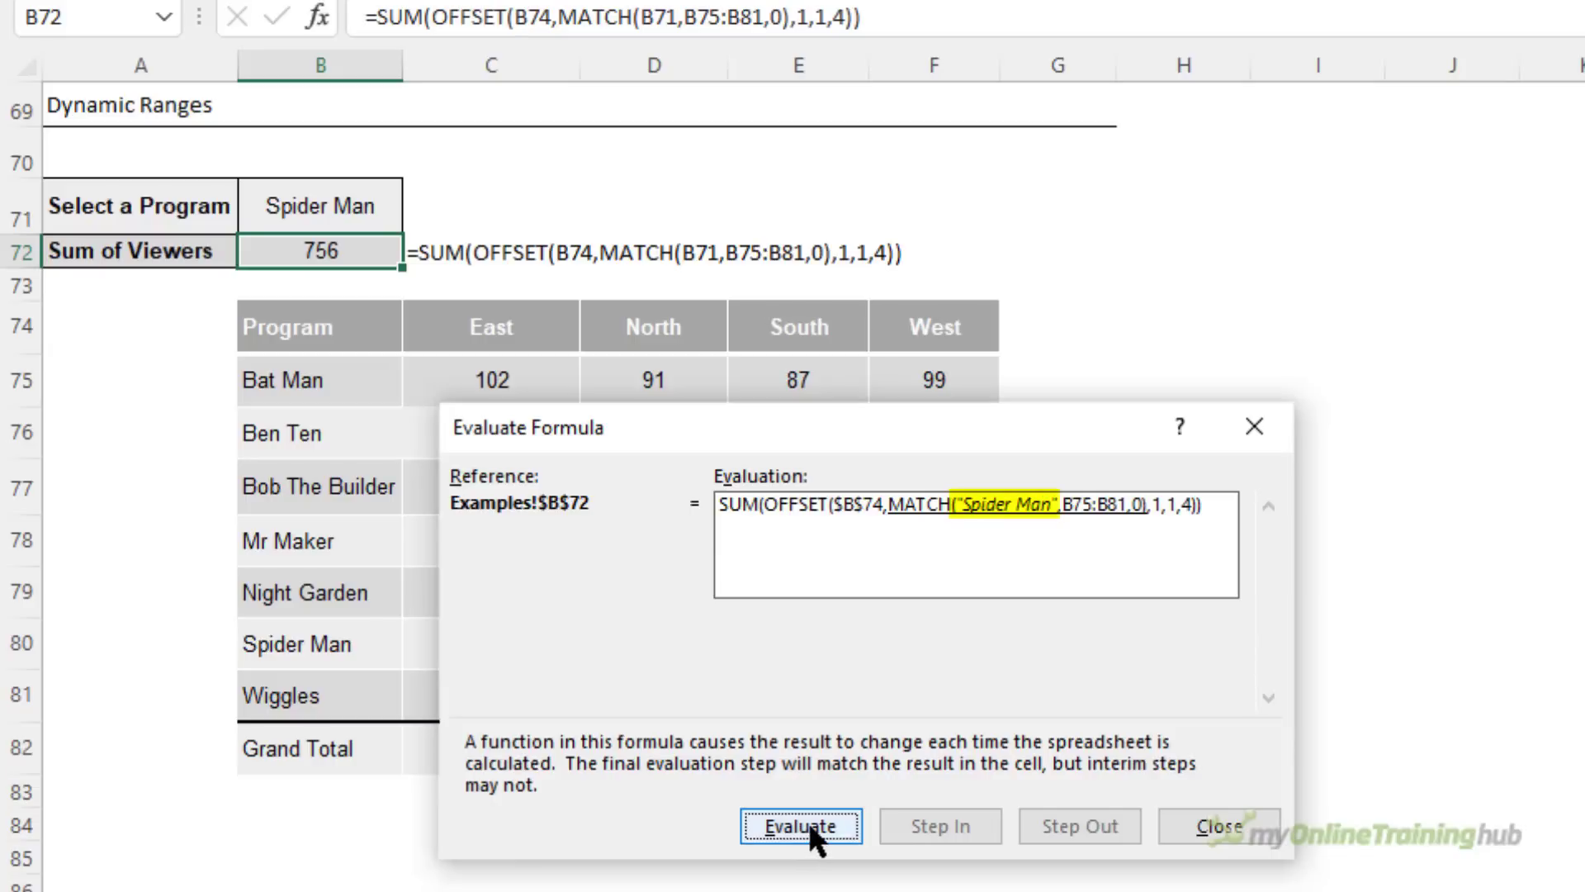
click(809, 821)
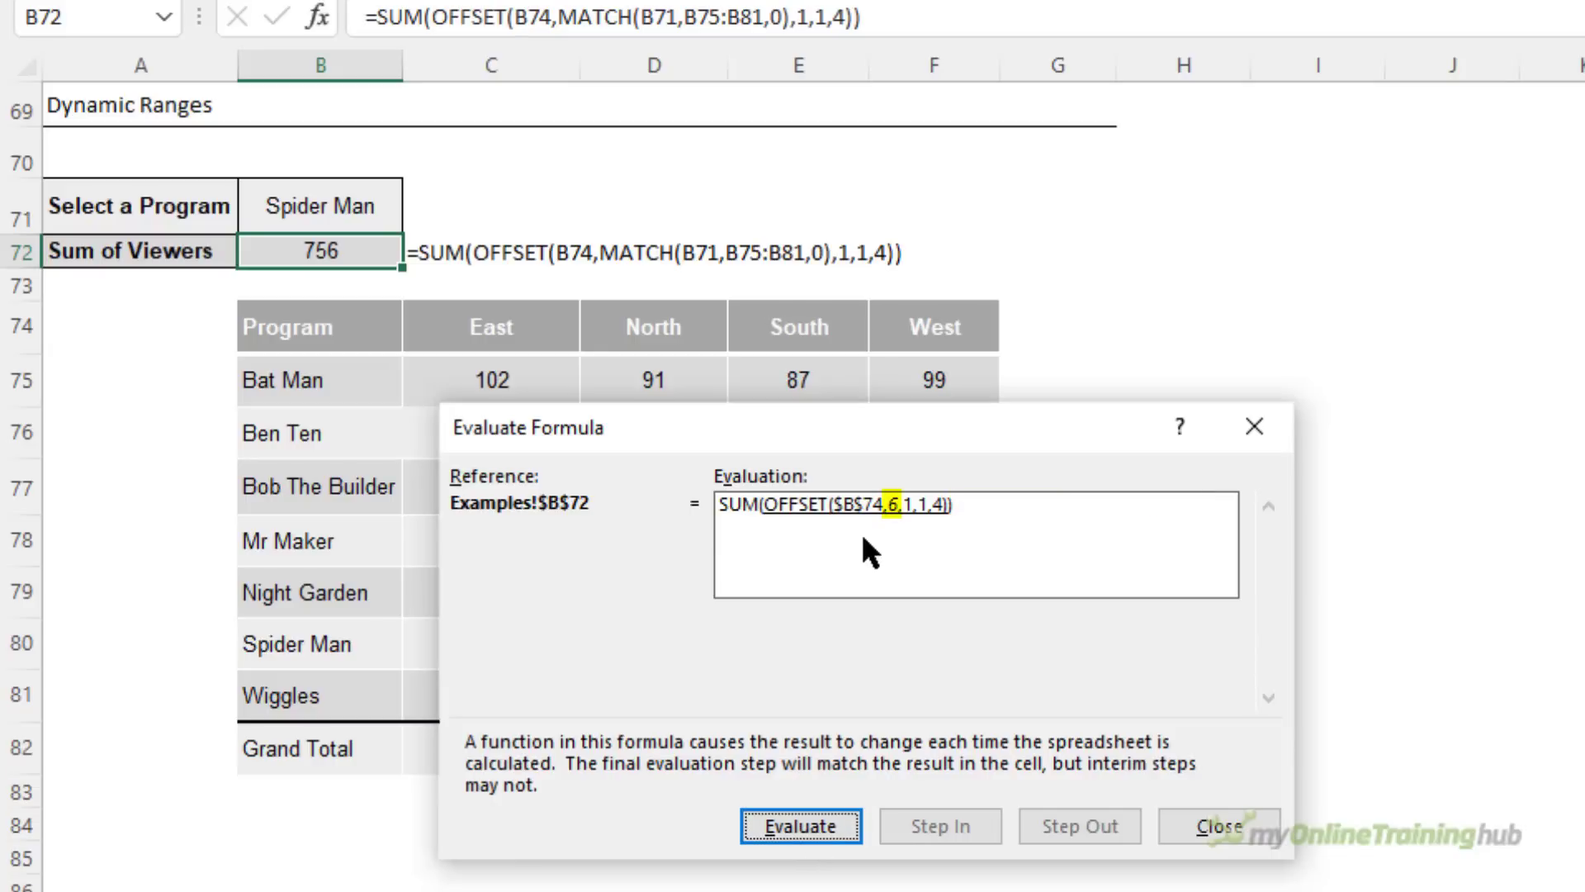
click(804, 823)
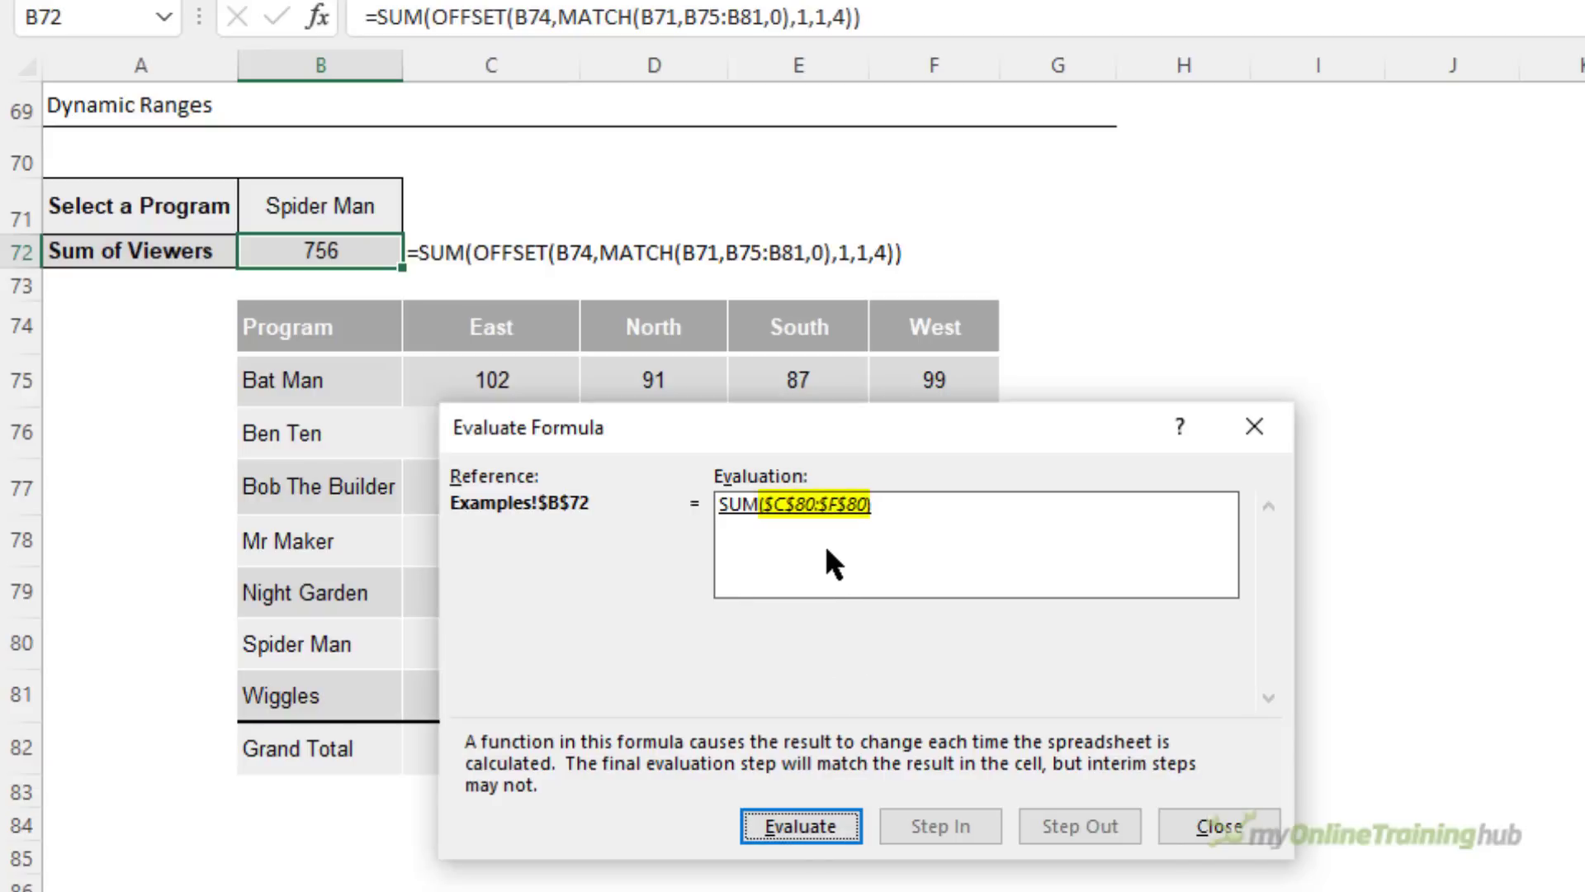
drag(812, 434, 603, 703)
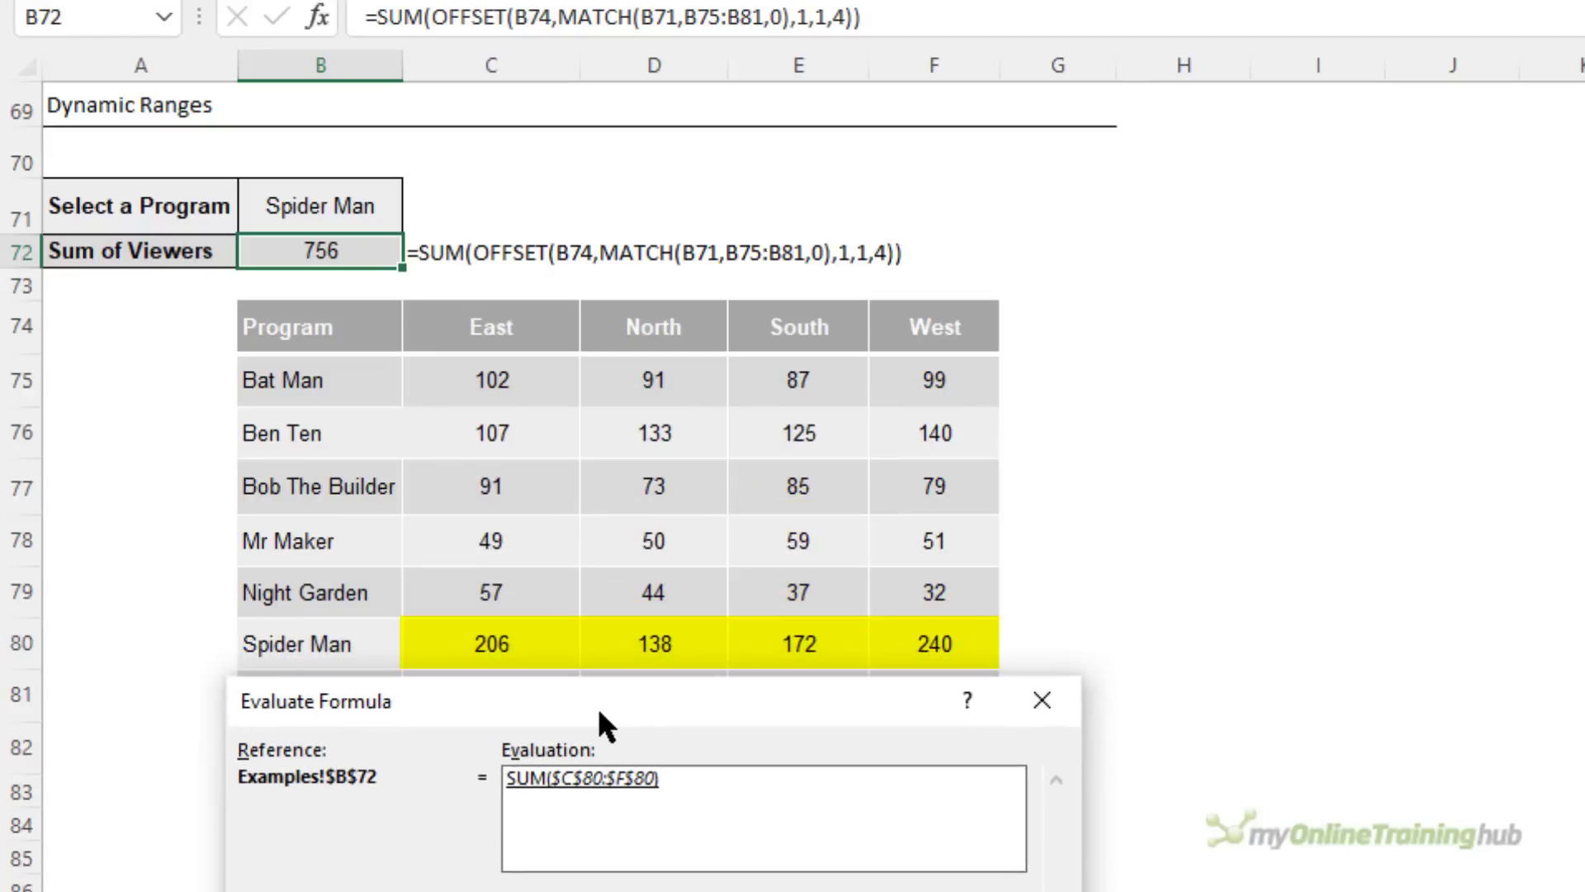
Step: Close Evaluate Formula and drag the Sales chart beneath the Year, Bike Type and Sales table
key(Escape)
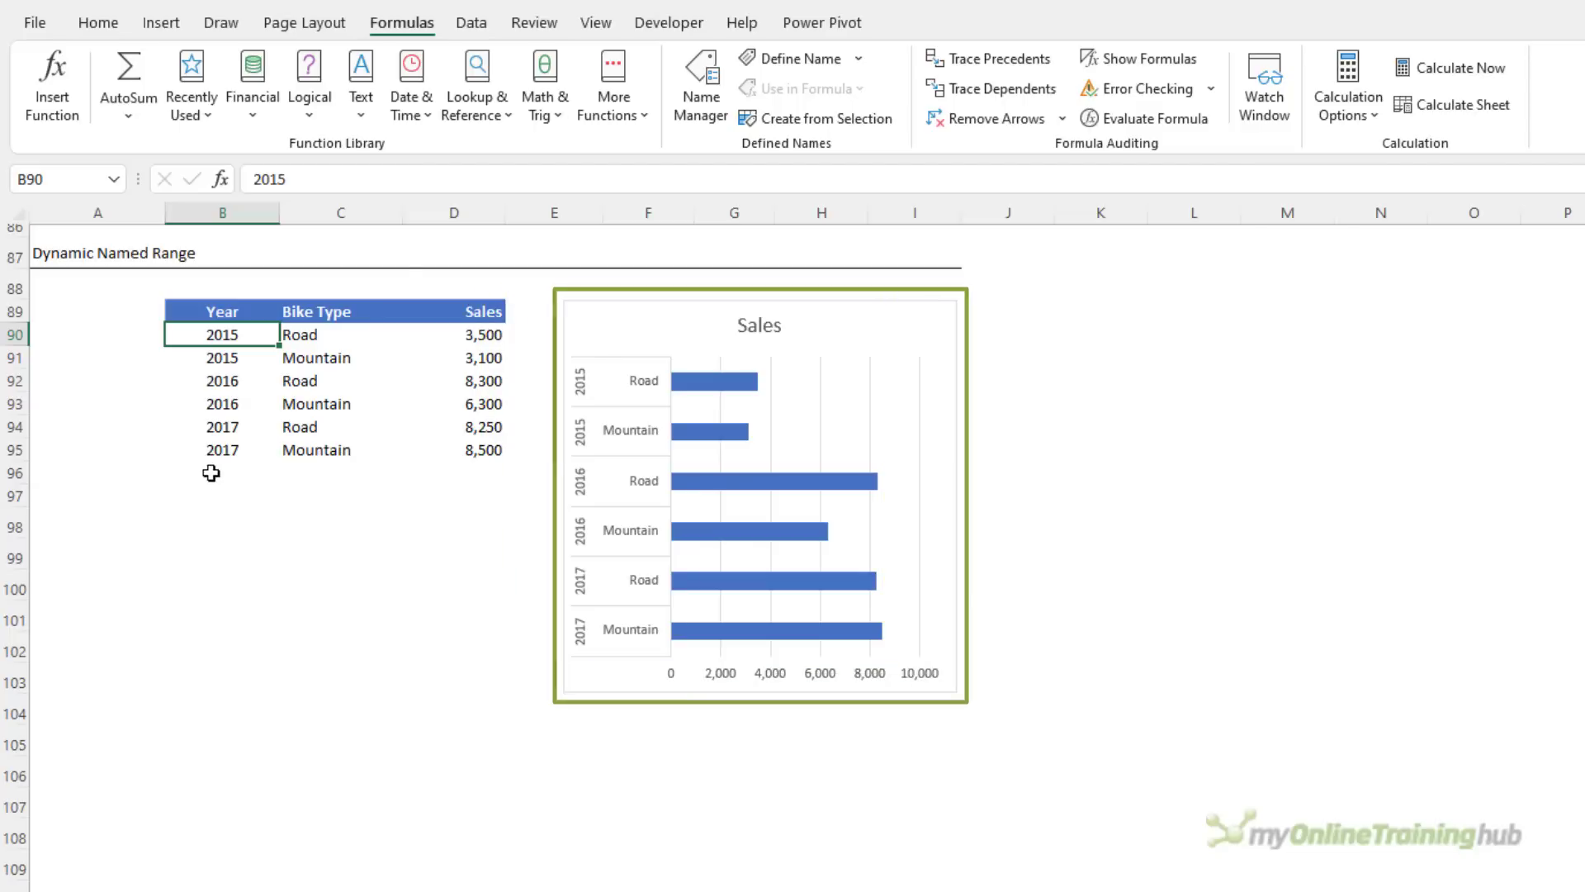
drag(212, 472, 495, 499)
click(601, 325)
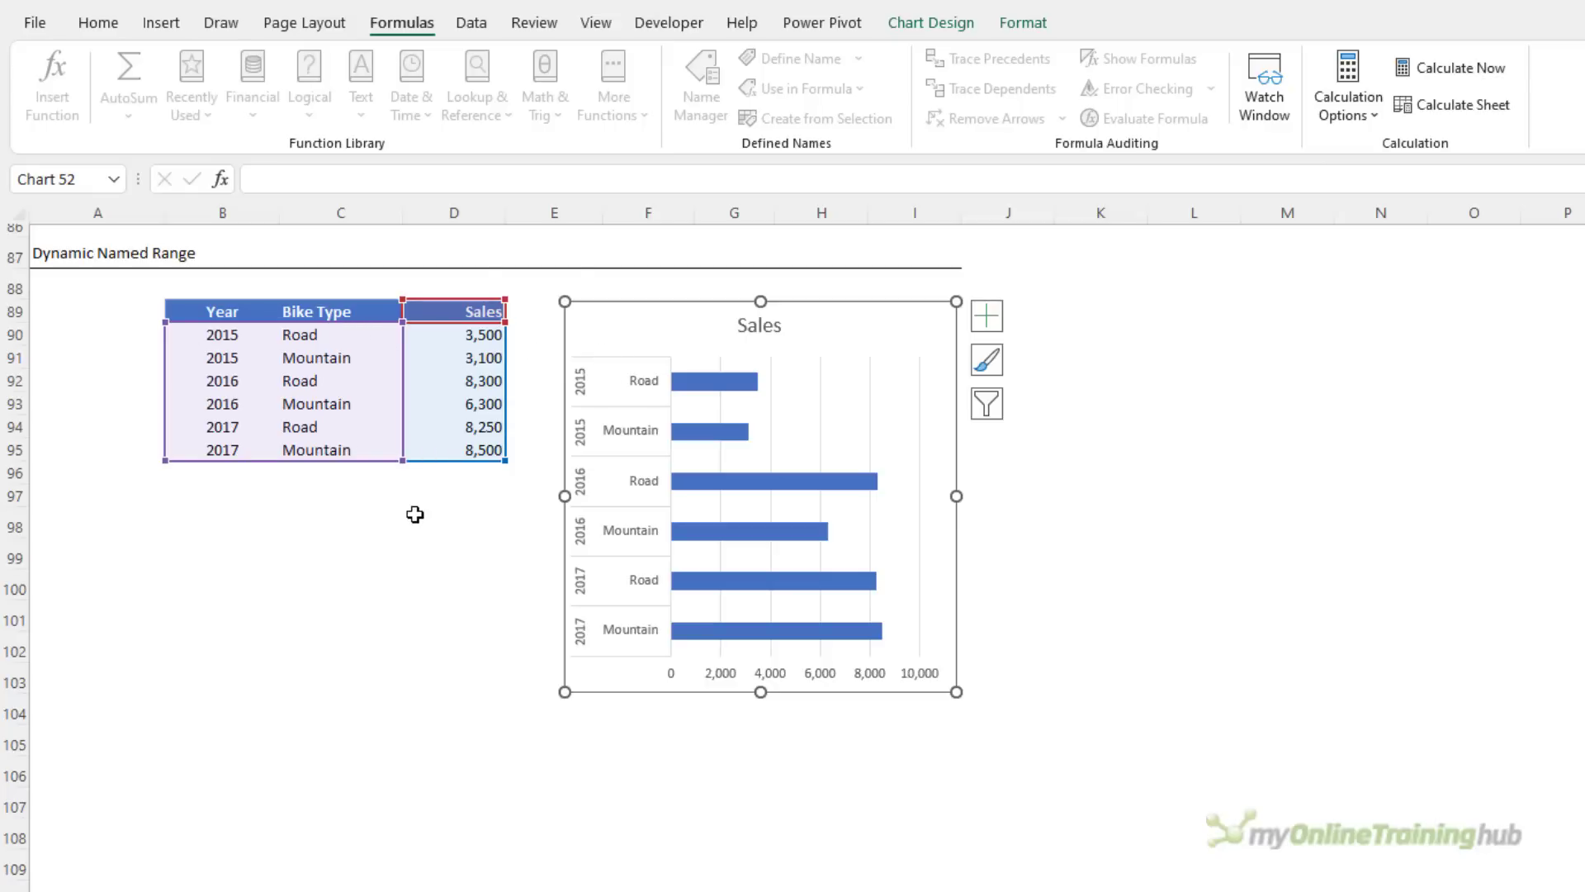
drag(612, 319, 208, 513)
click(621, 309)
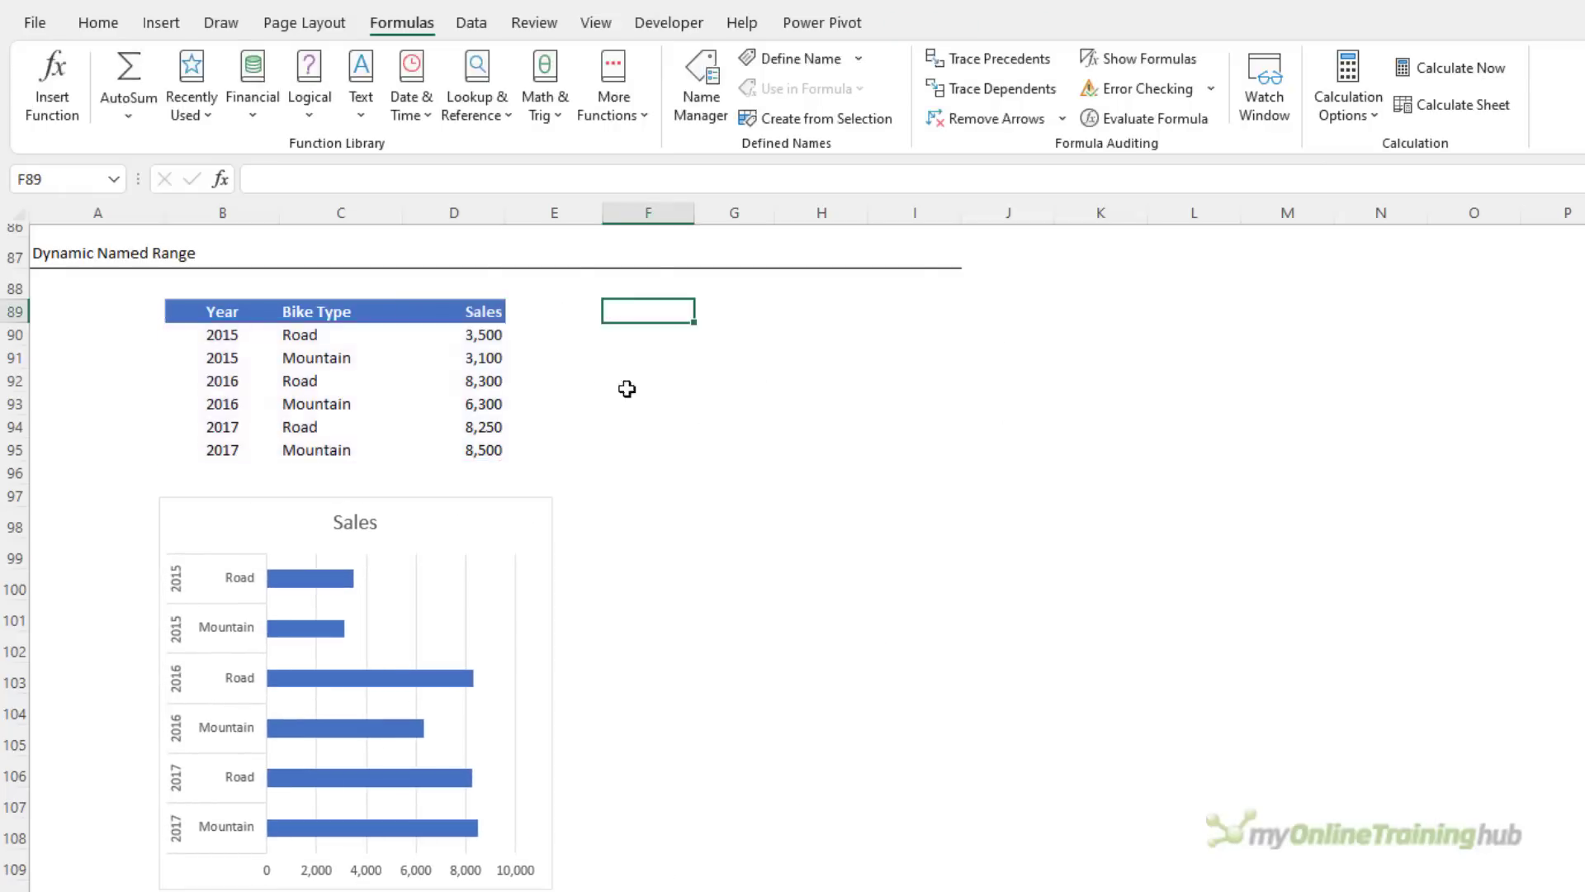
Step: Enter =OFFSET(B90,,,COUNT(B90:B102),2) in F90 so years and bike types spill into F90:G95
key(Down)
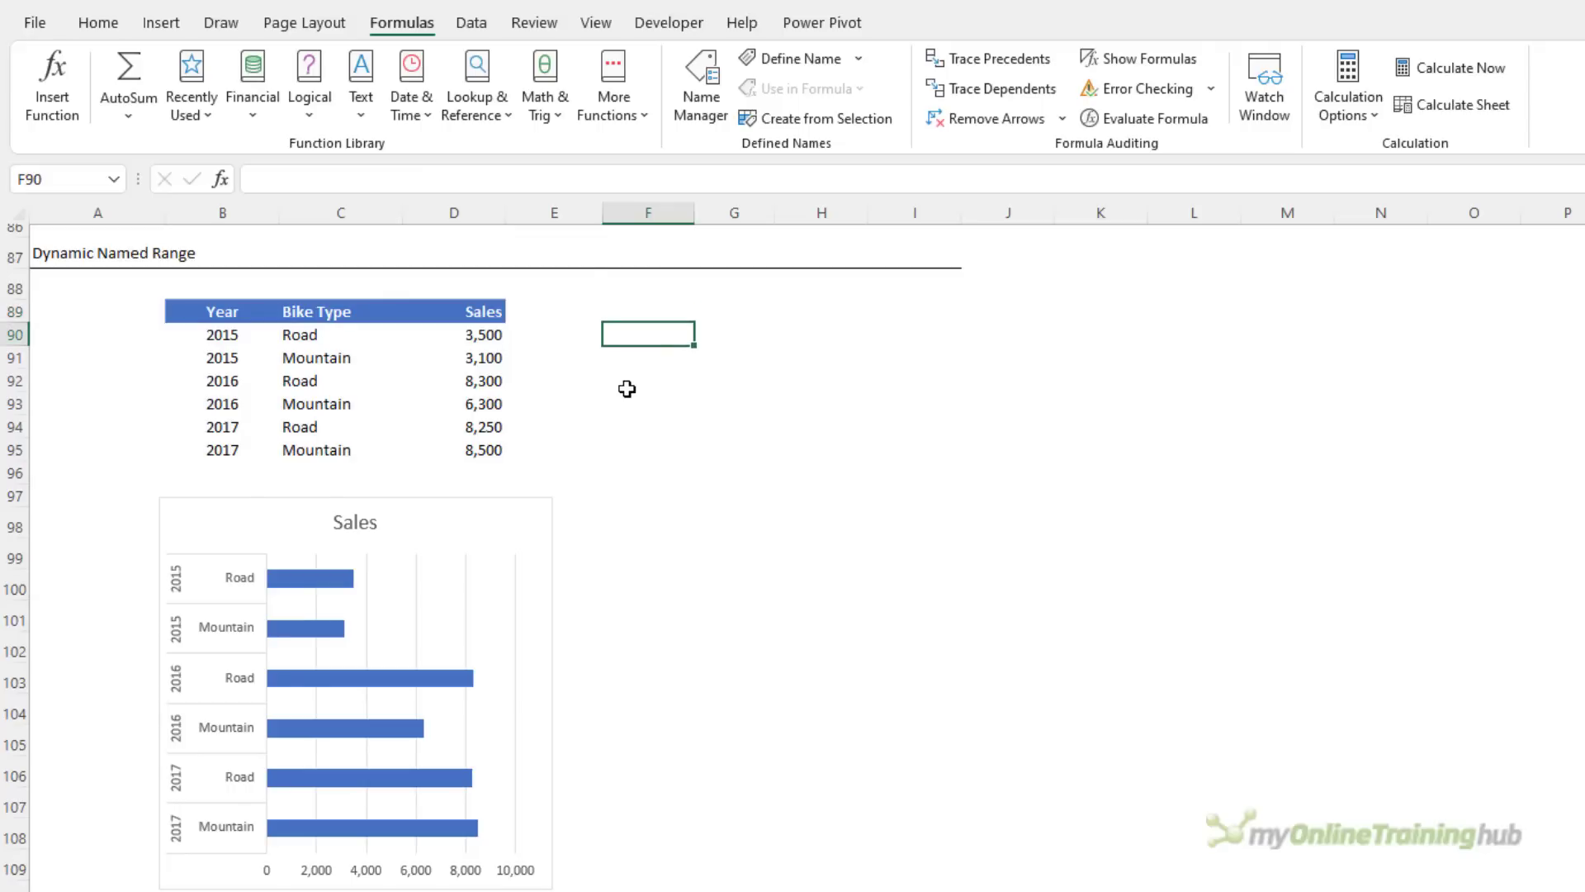
text(=)
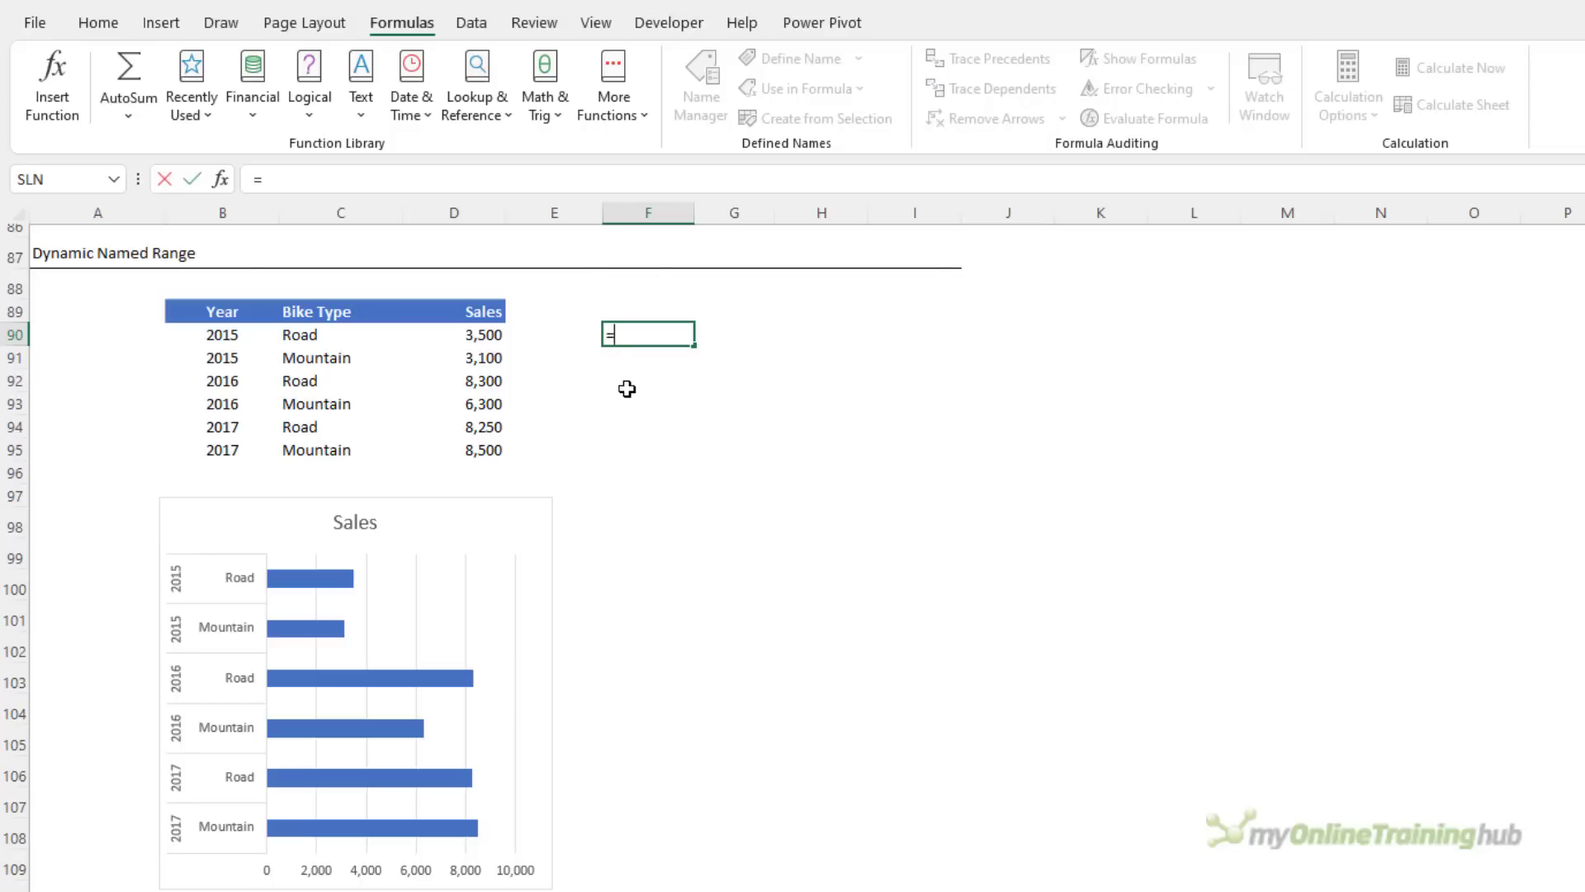
text(off)
key(Tab)
click(191, 335)
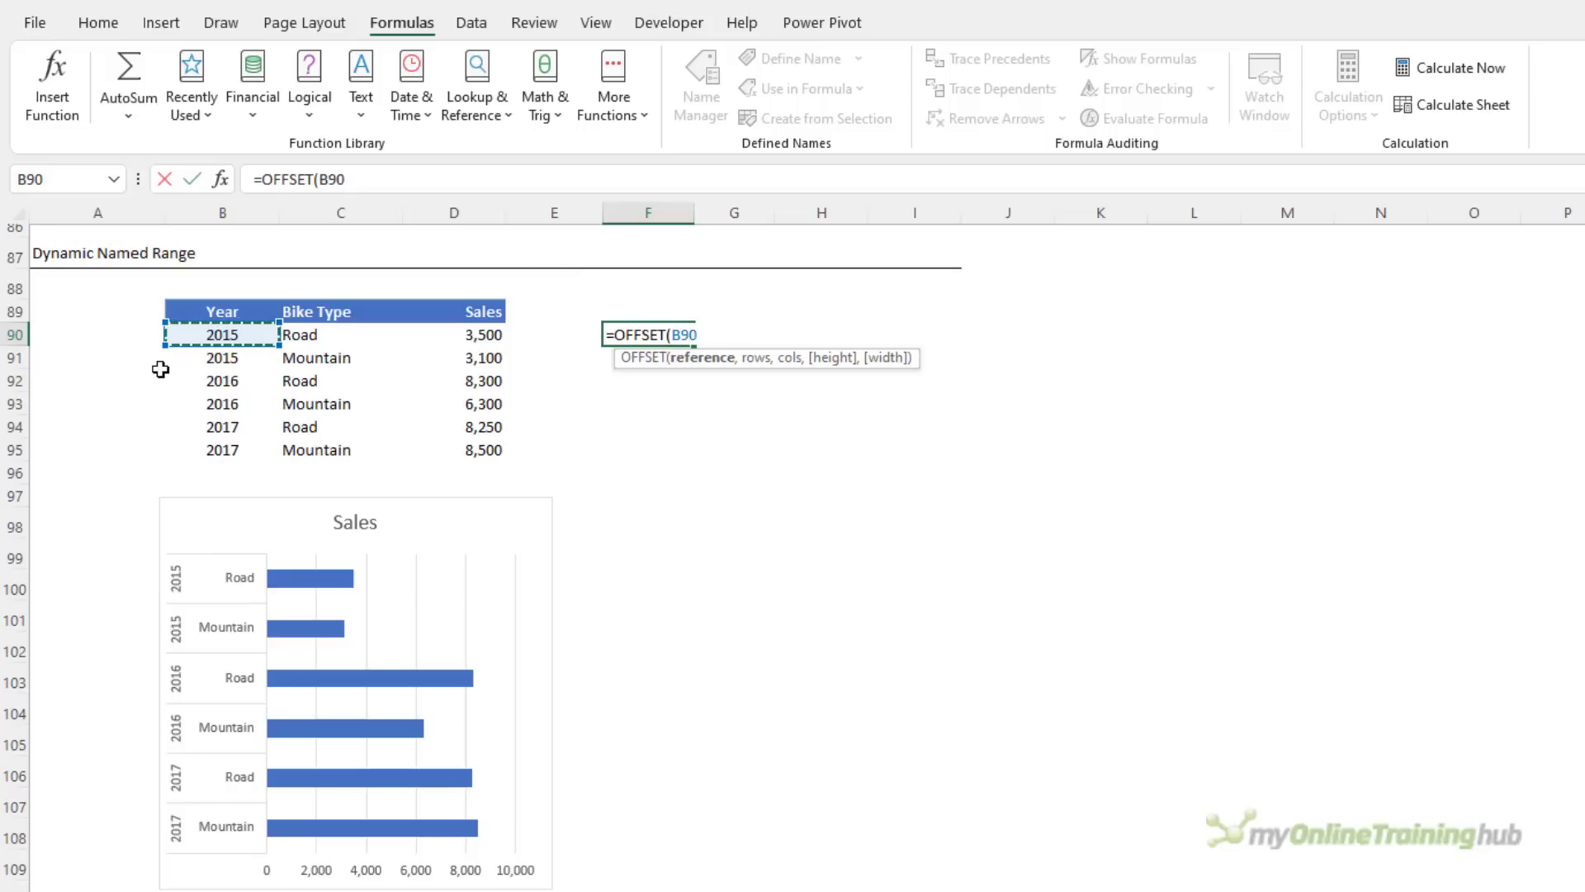
text(,)
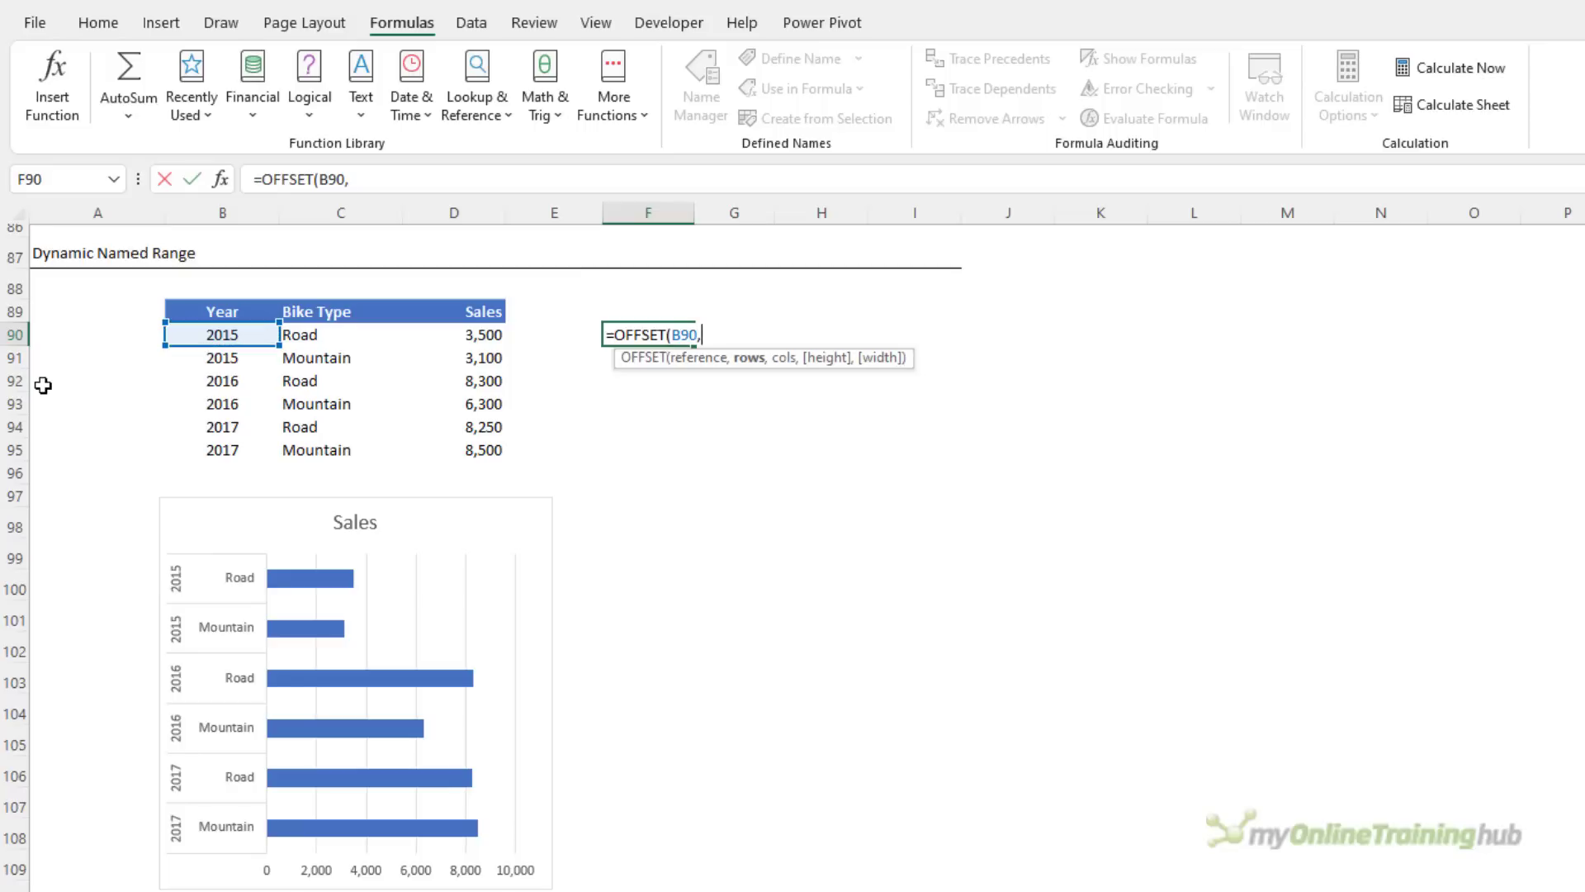
text(,)
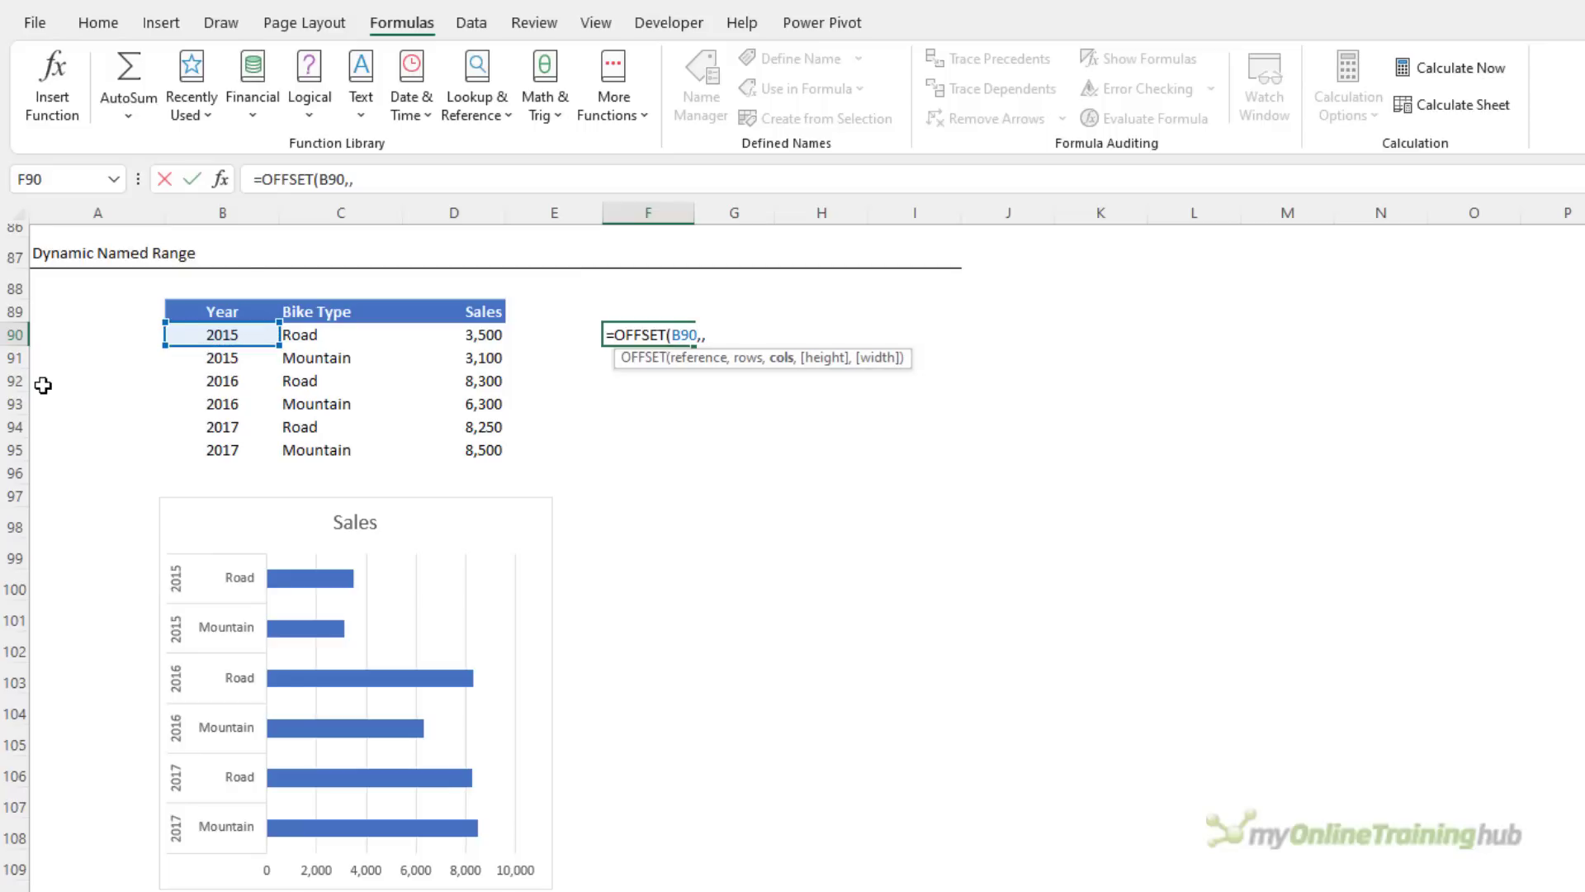
text(,)
text(count)
key(Tab)
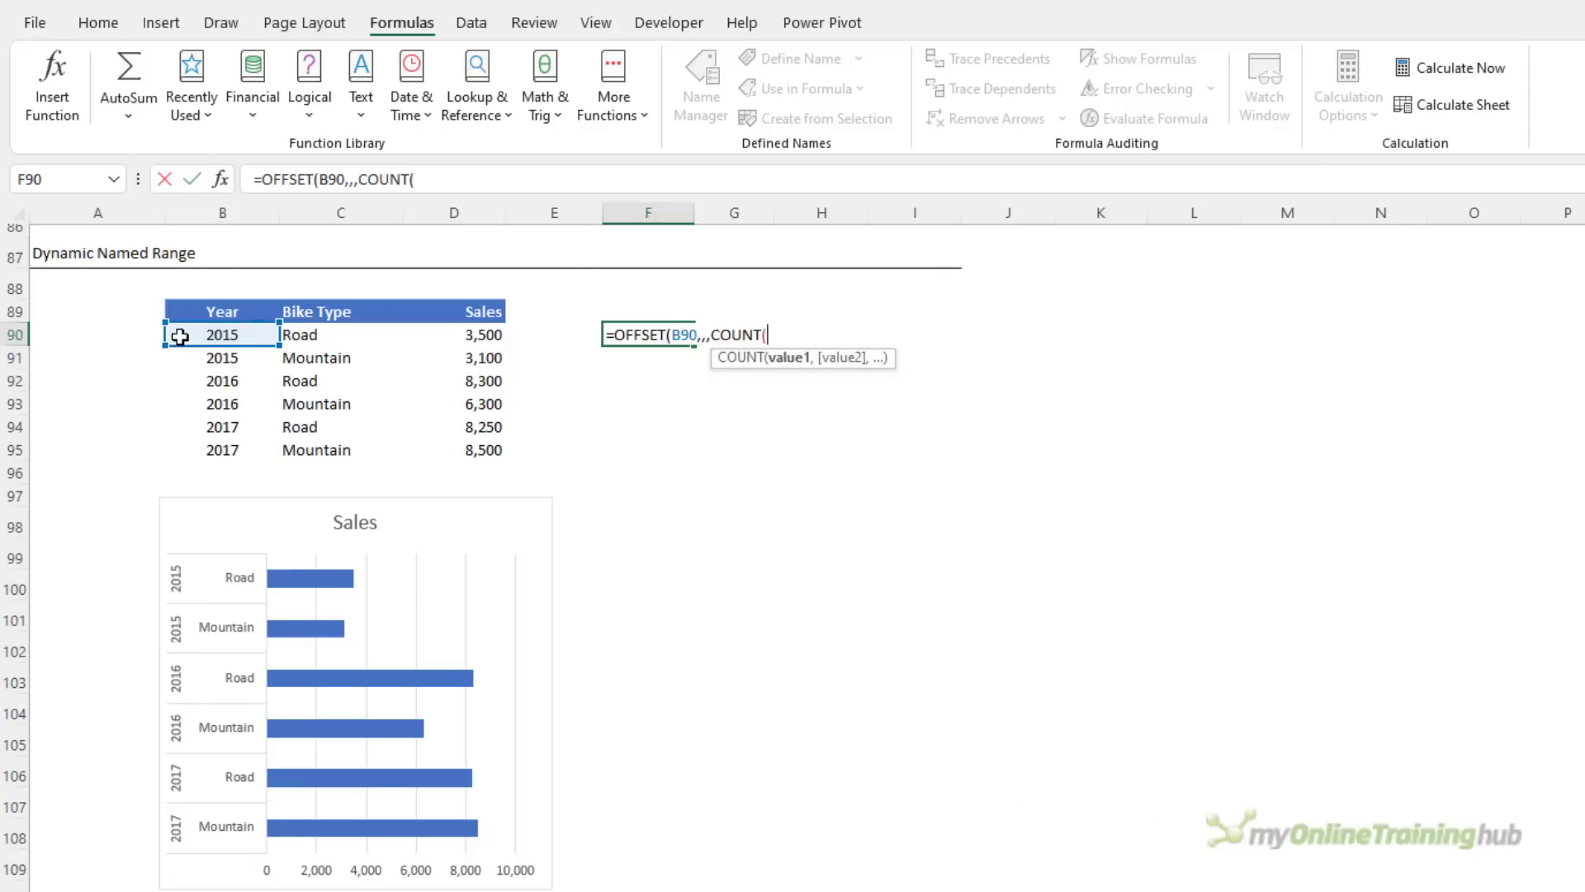
drag(180, 336, 167, 653)
text())
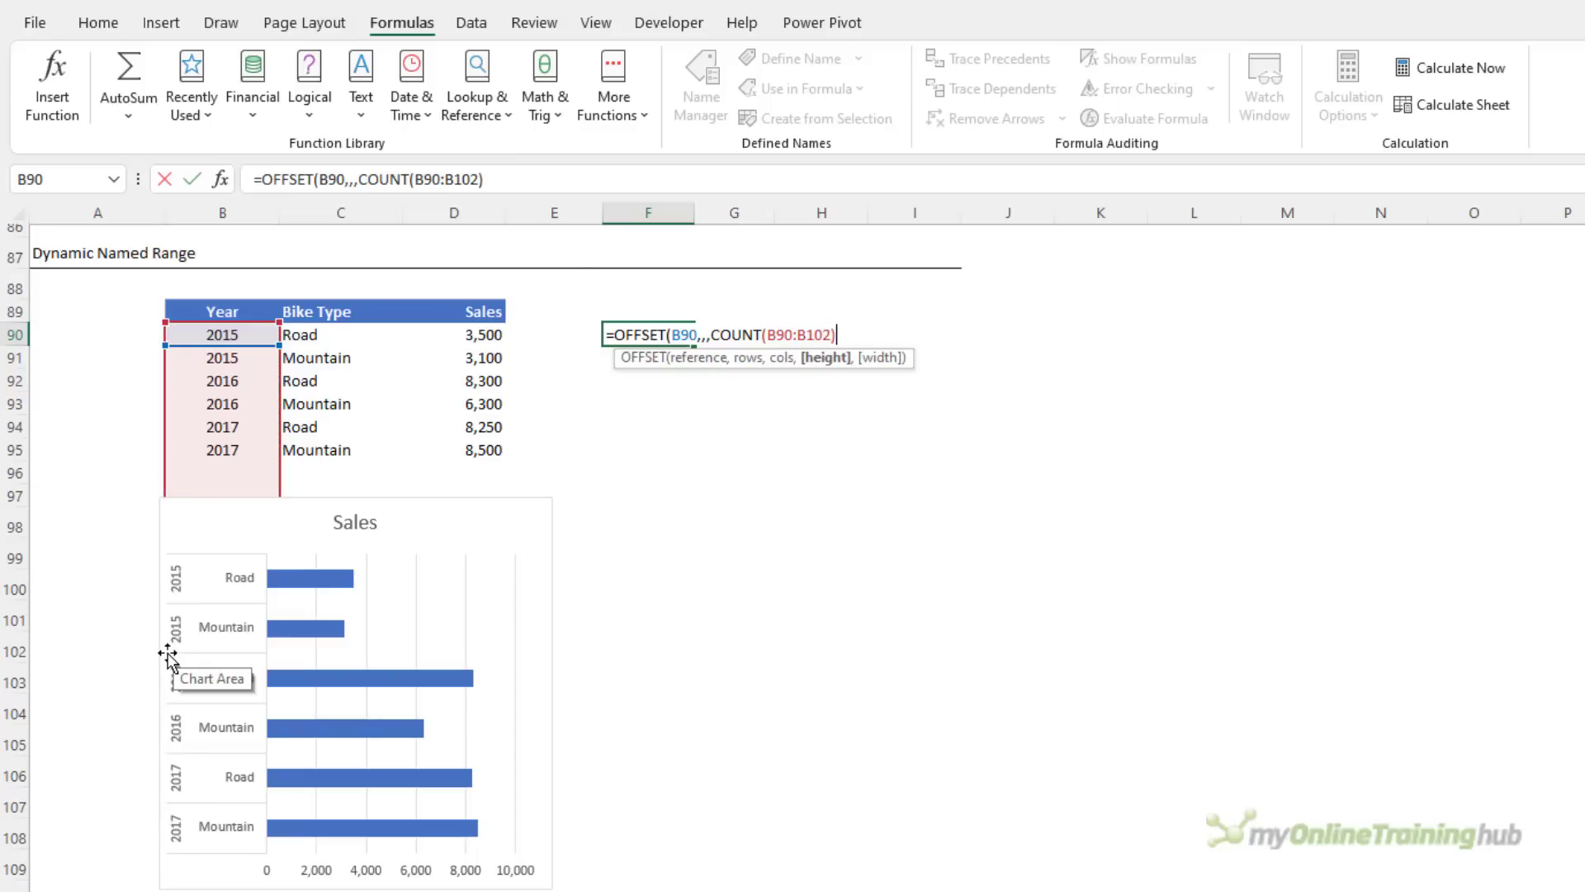
text(,2))
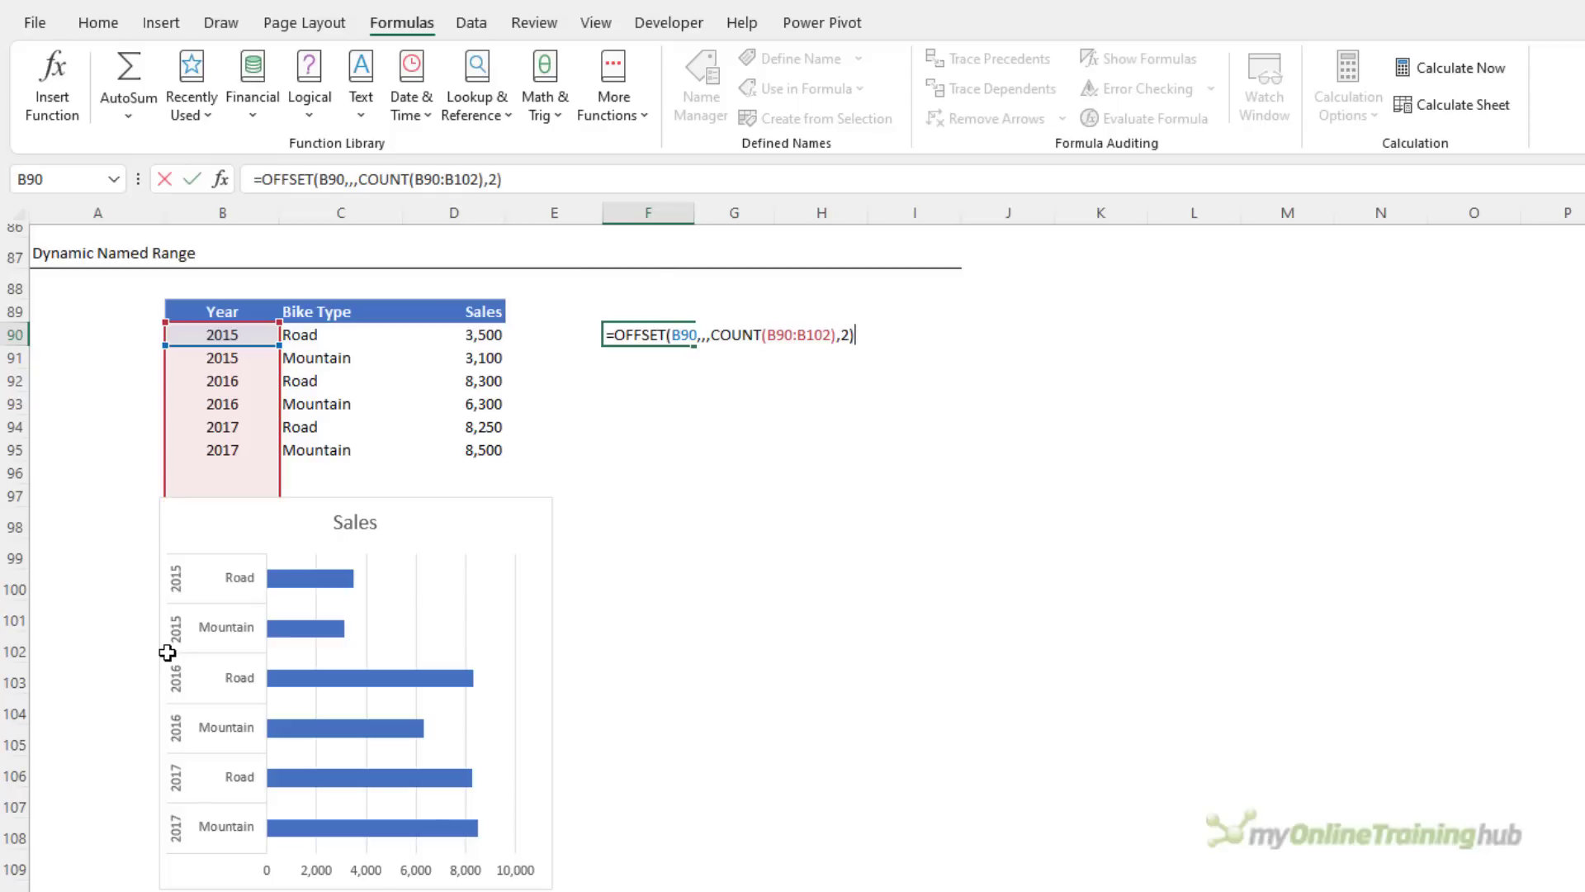
key(Return)
key(Up)
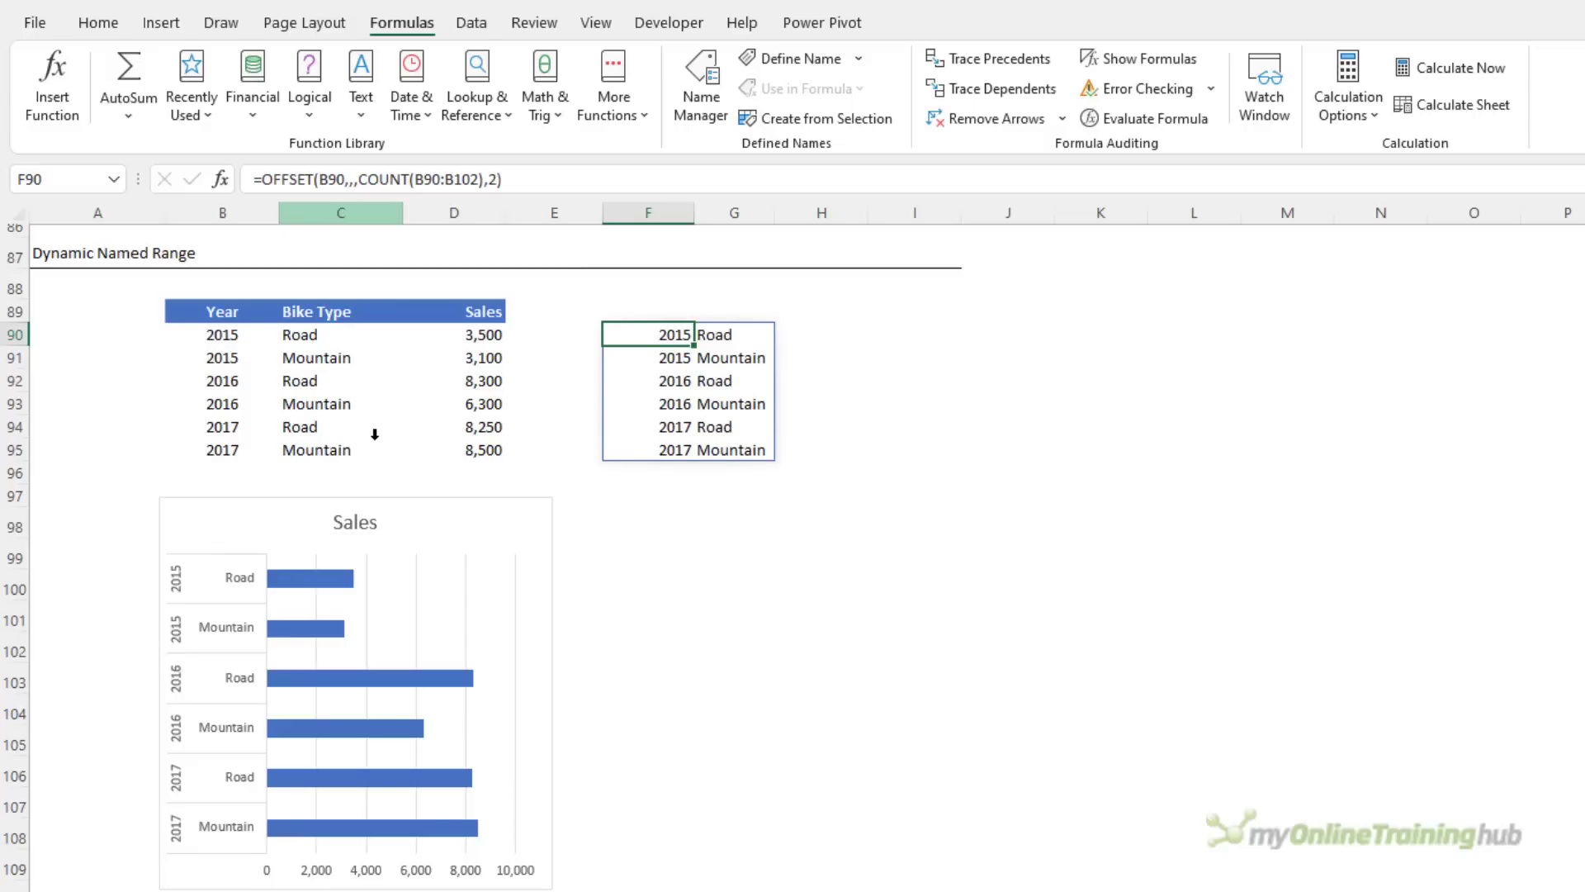
click(326, 179)
Step: Make F90's formula absolute: =OFFSET($B$90,,,COUNT($B$90:$B$102),2)
key(F4)
drag(431, 179, 527, 179)
key(F4)
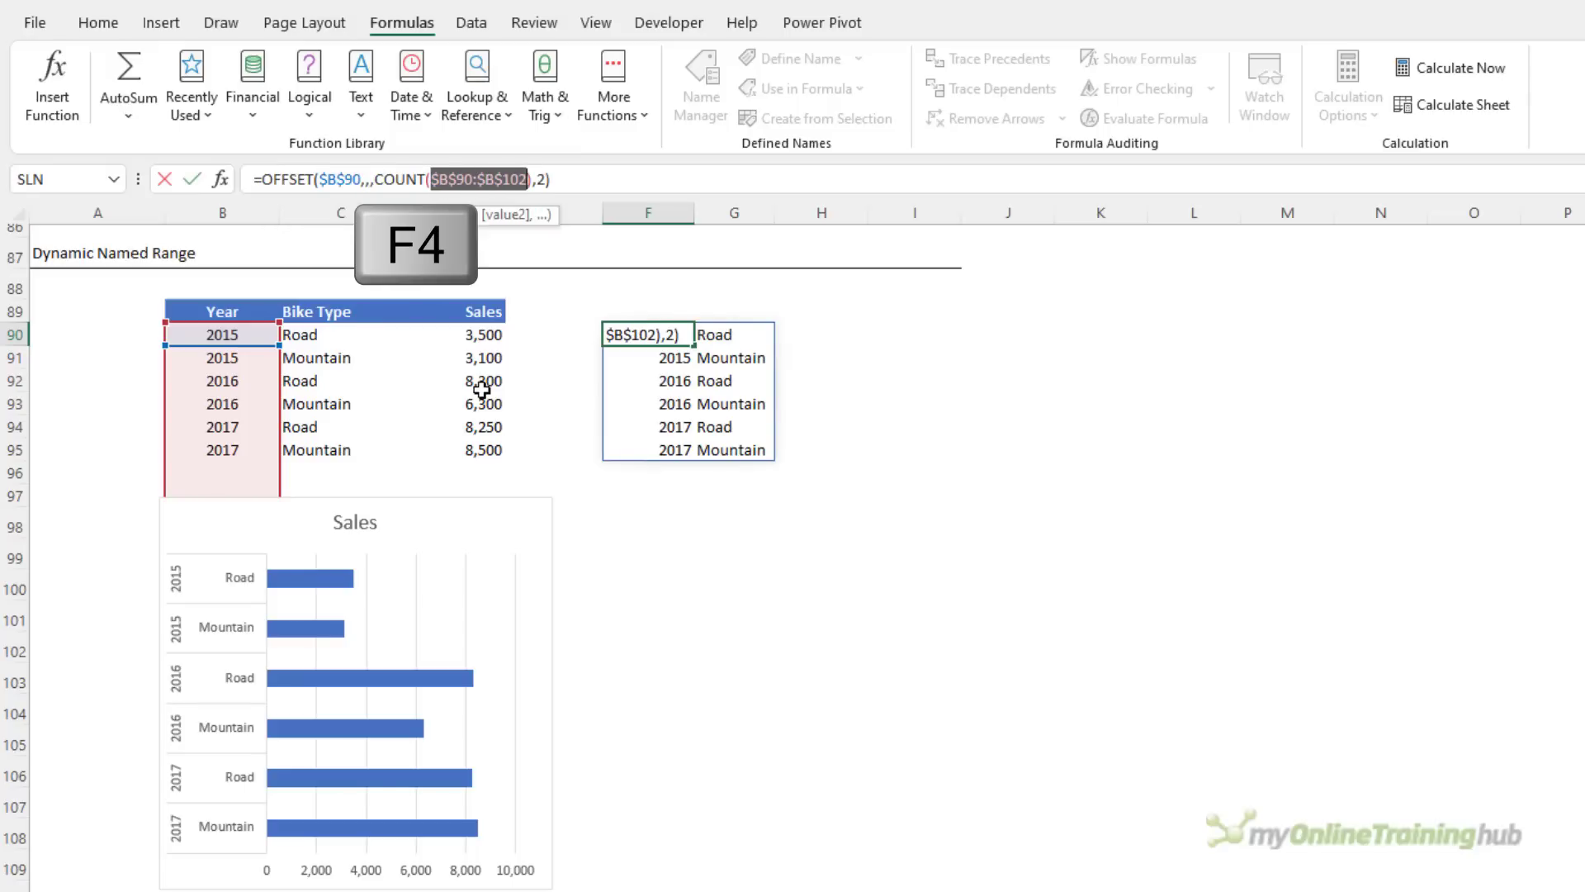
key(Return)
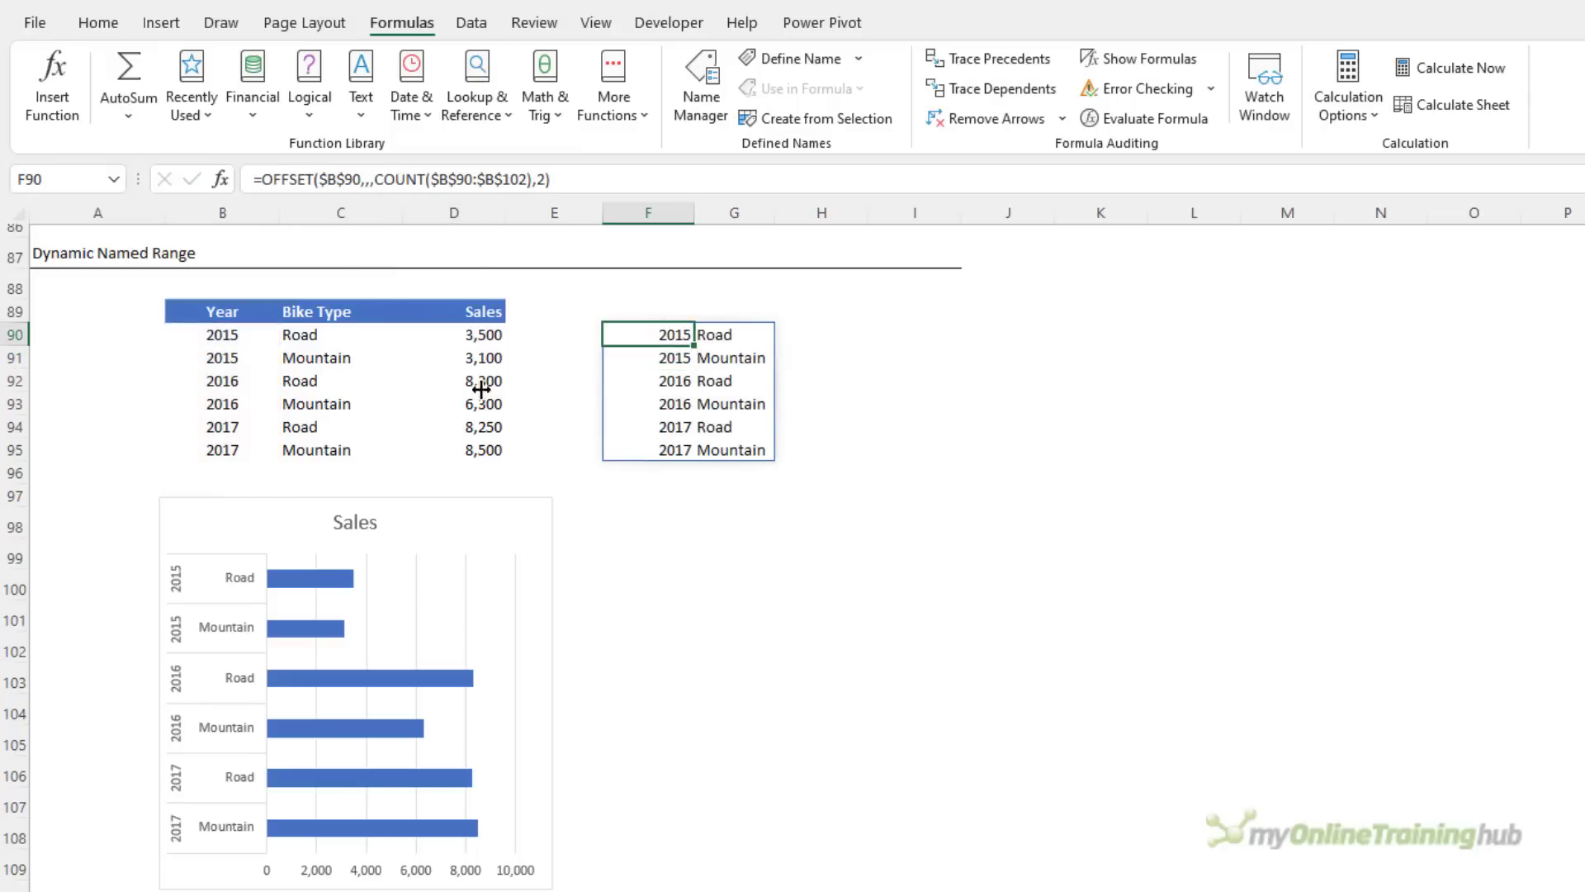
Step: Copy the full F90 formula text without changing the cell
key(F2)
key(shift+Home)
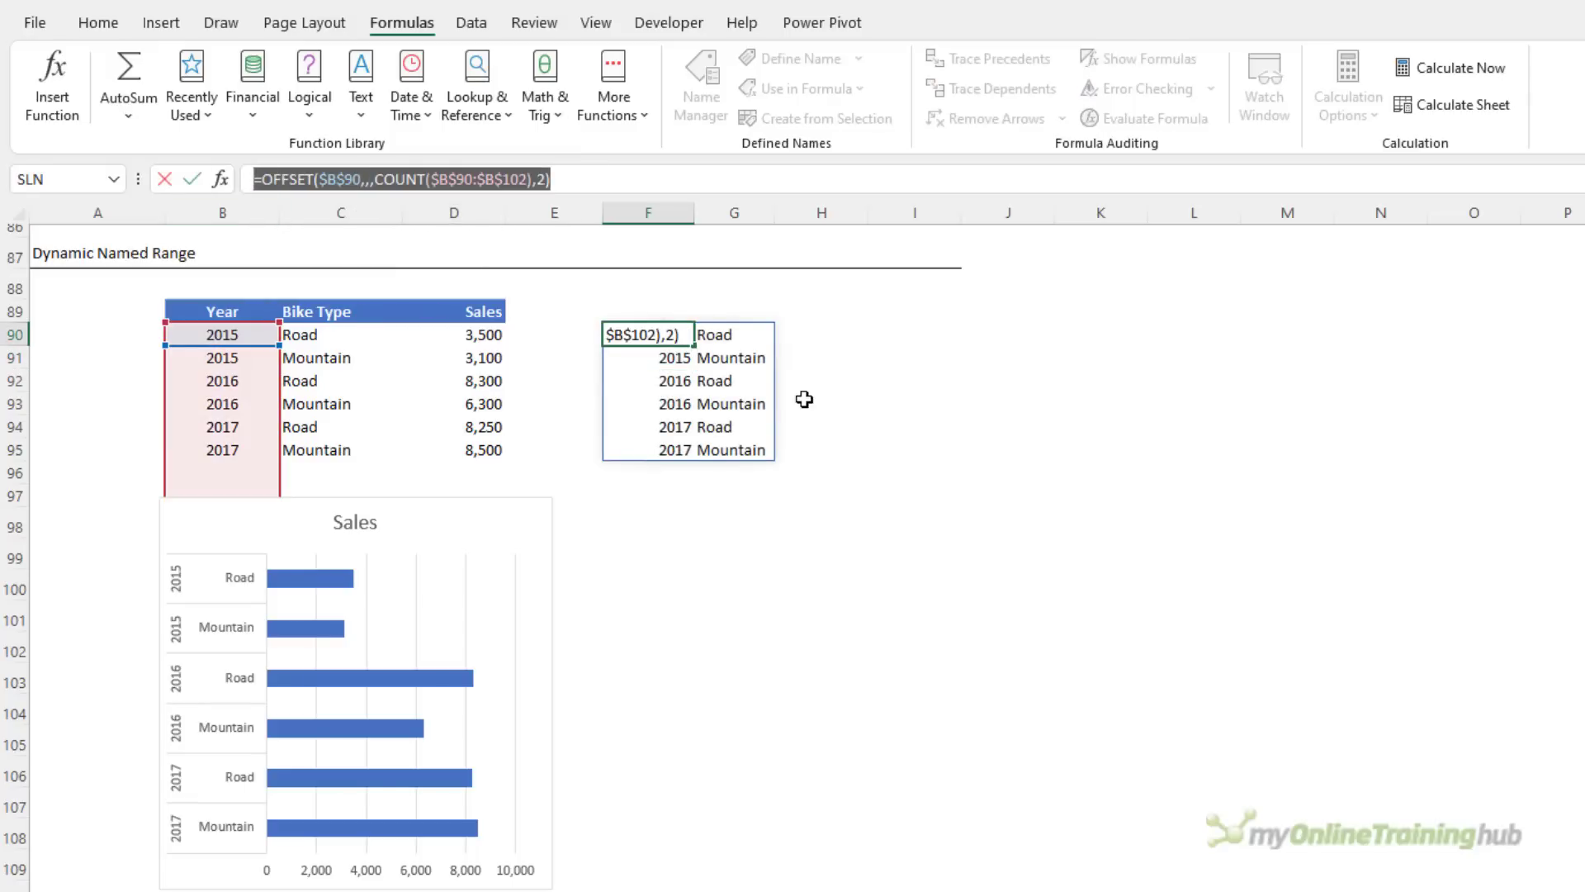
key(ctrl+c)
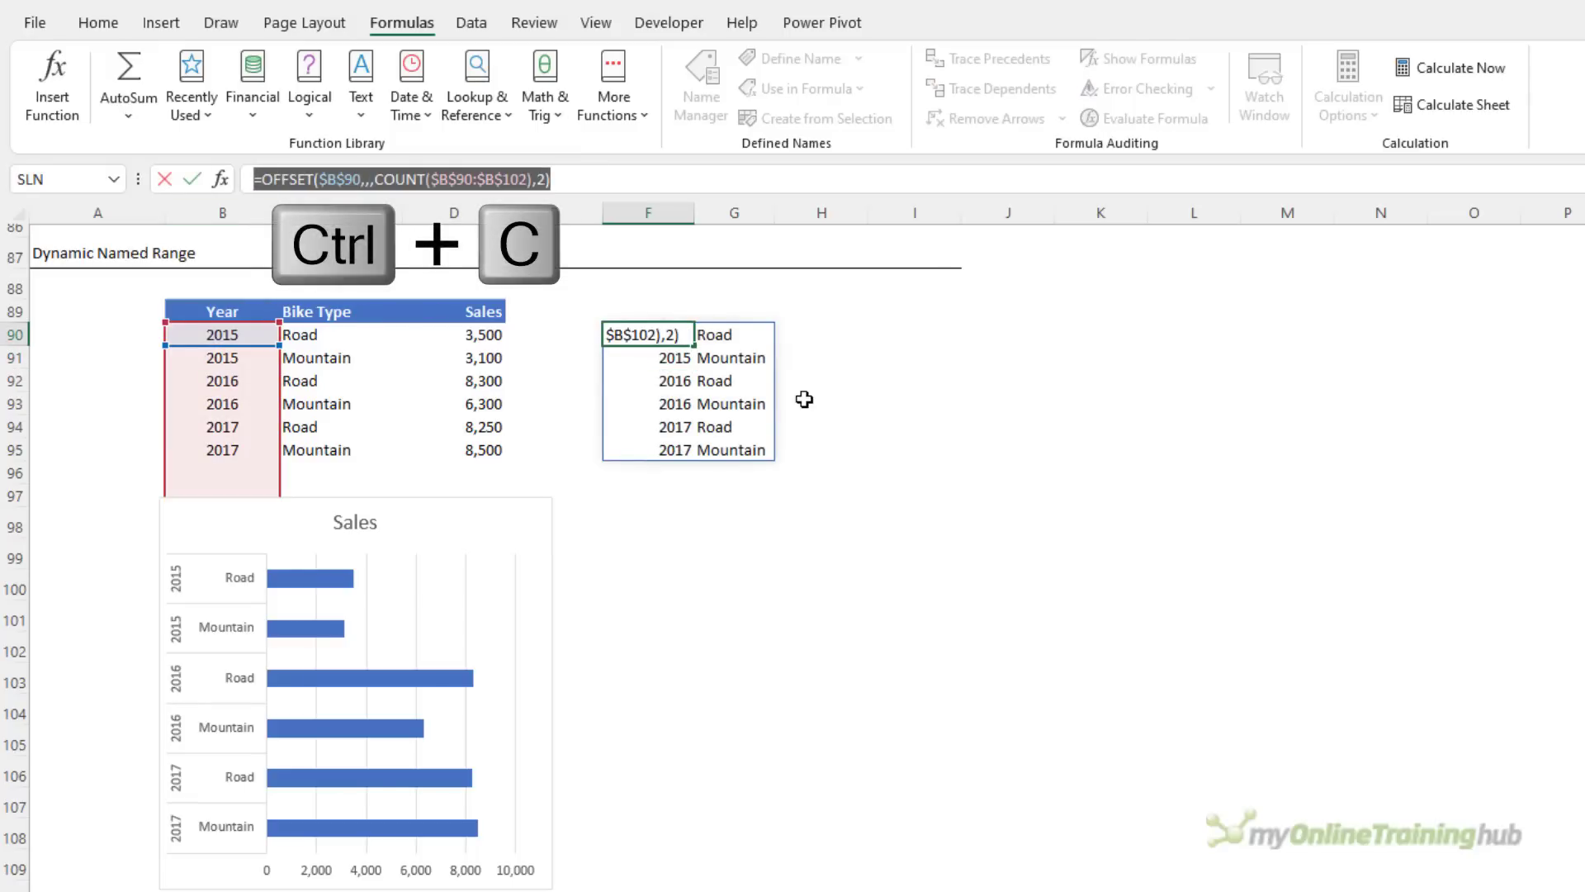
key(Escape)
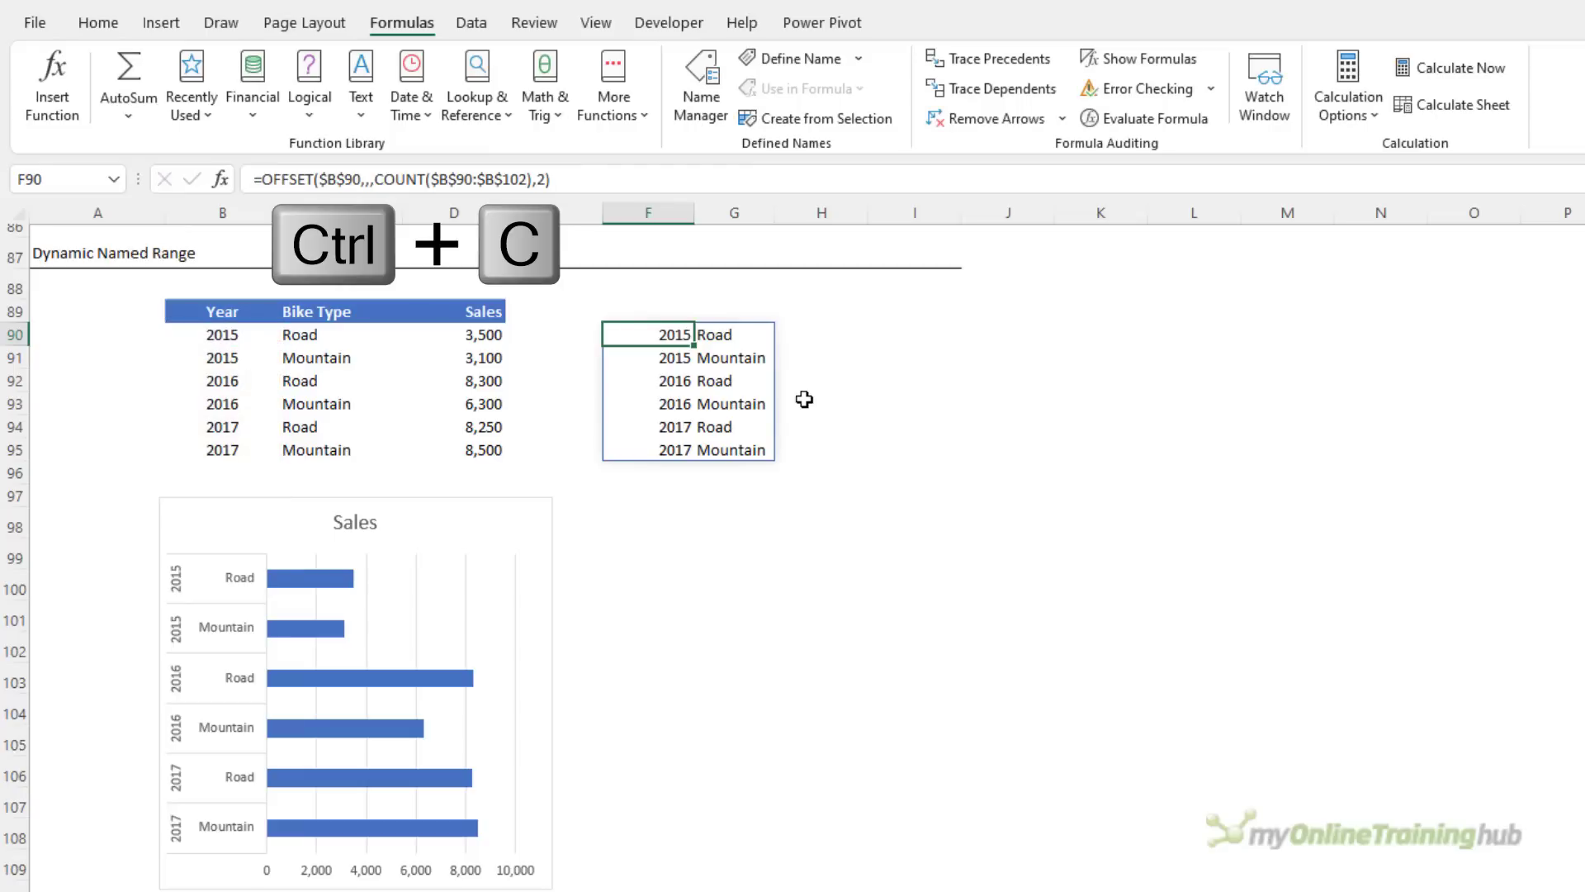
Step: Define the name ChartAxis referring to =OFFSET($B$90,,,COUNT($B$90:$B$102),2)
click(780, 59)
drag(480, 674, 485, 540)
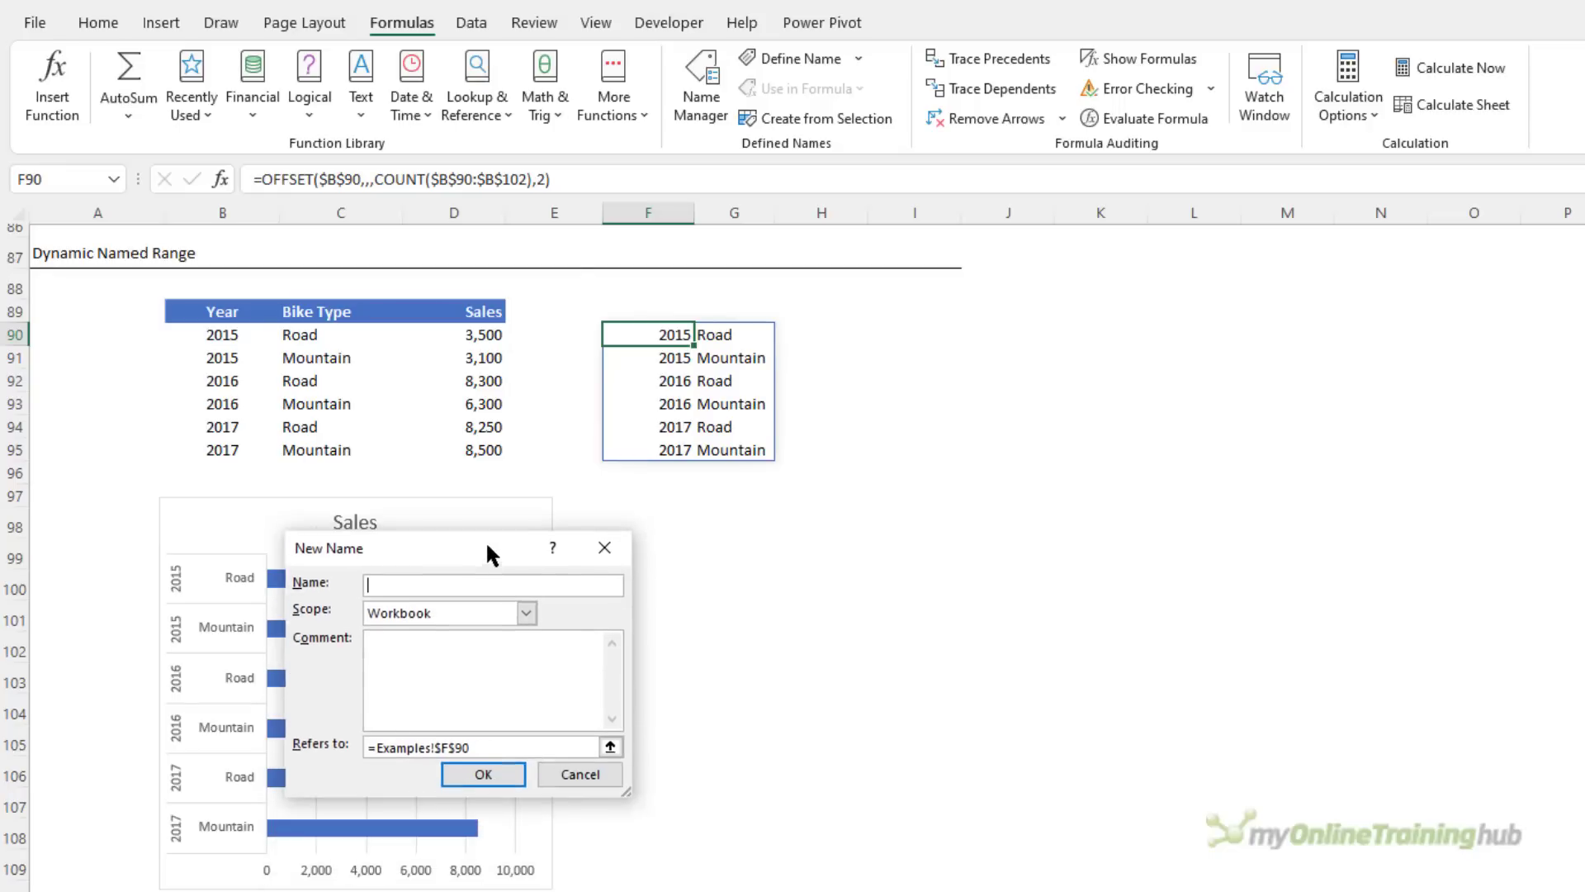
text(ChartAxis)
click(501, 736)
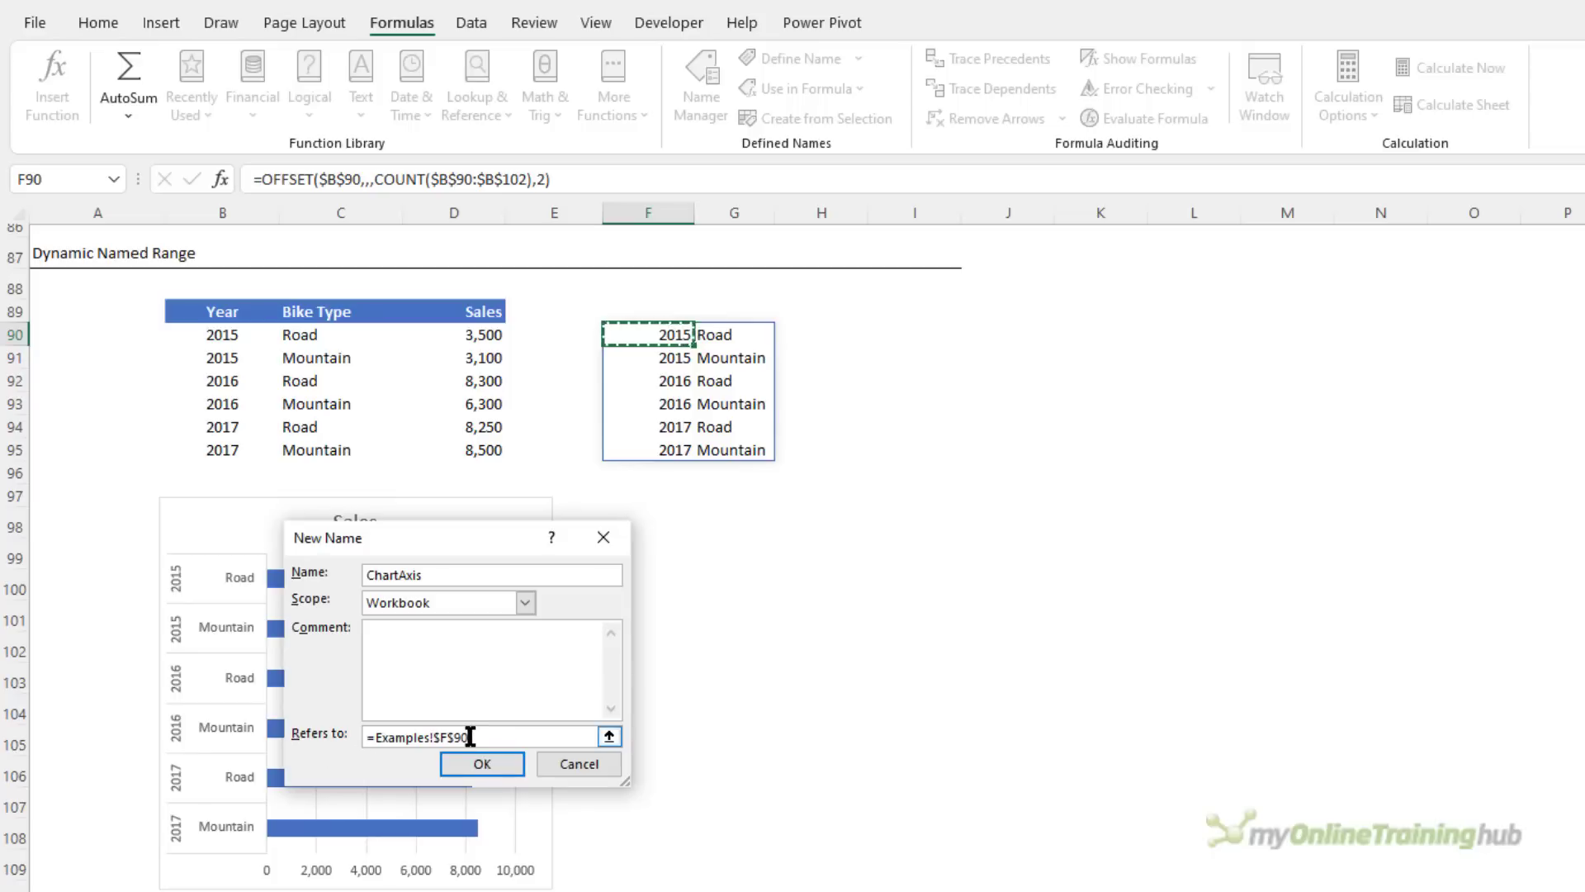
drag(477, 735, 321, 733)
key(ctrl+v)
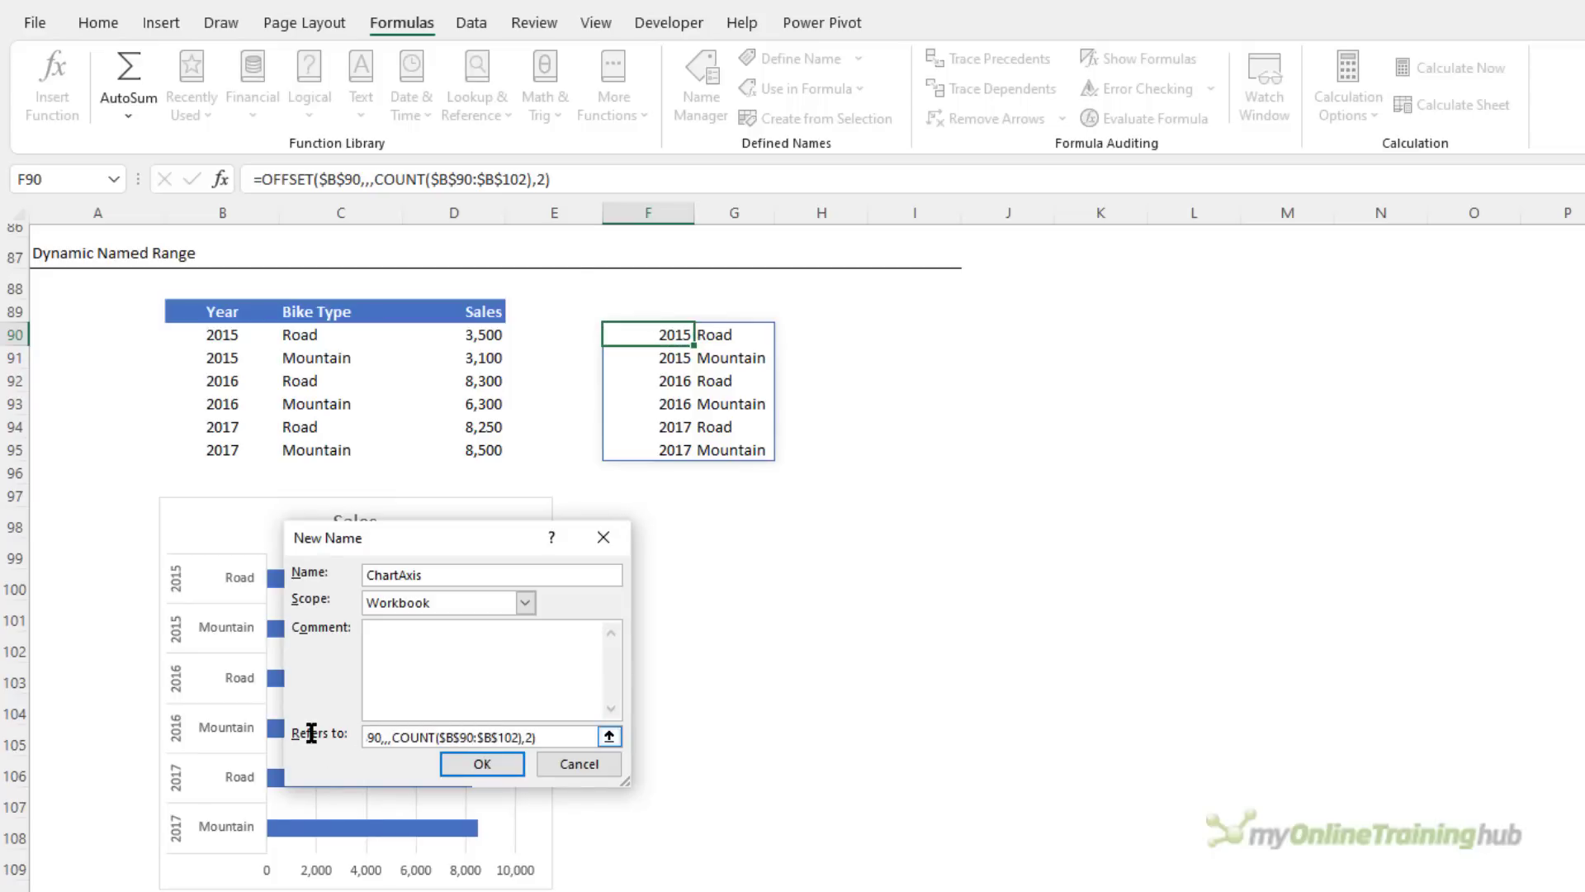
click(520, 763)
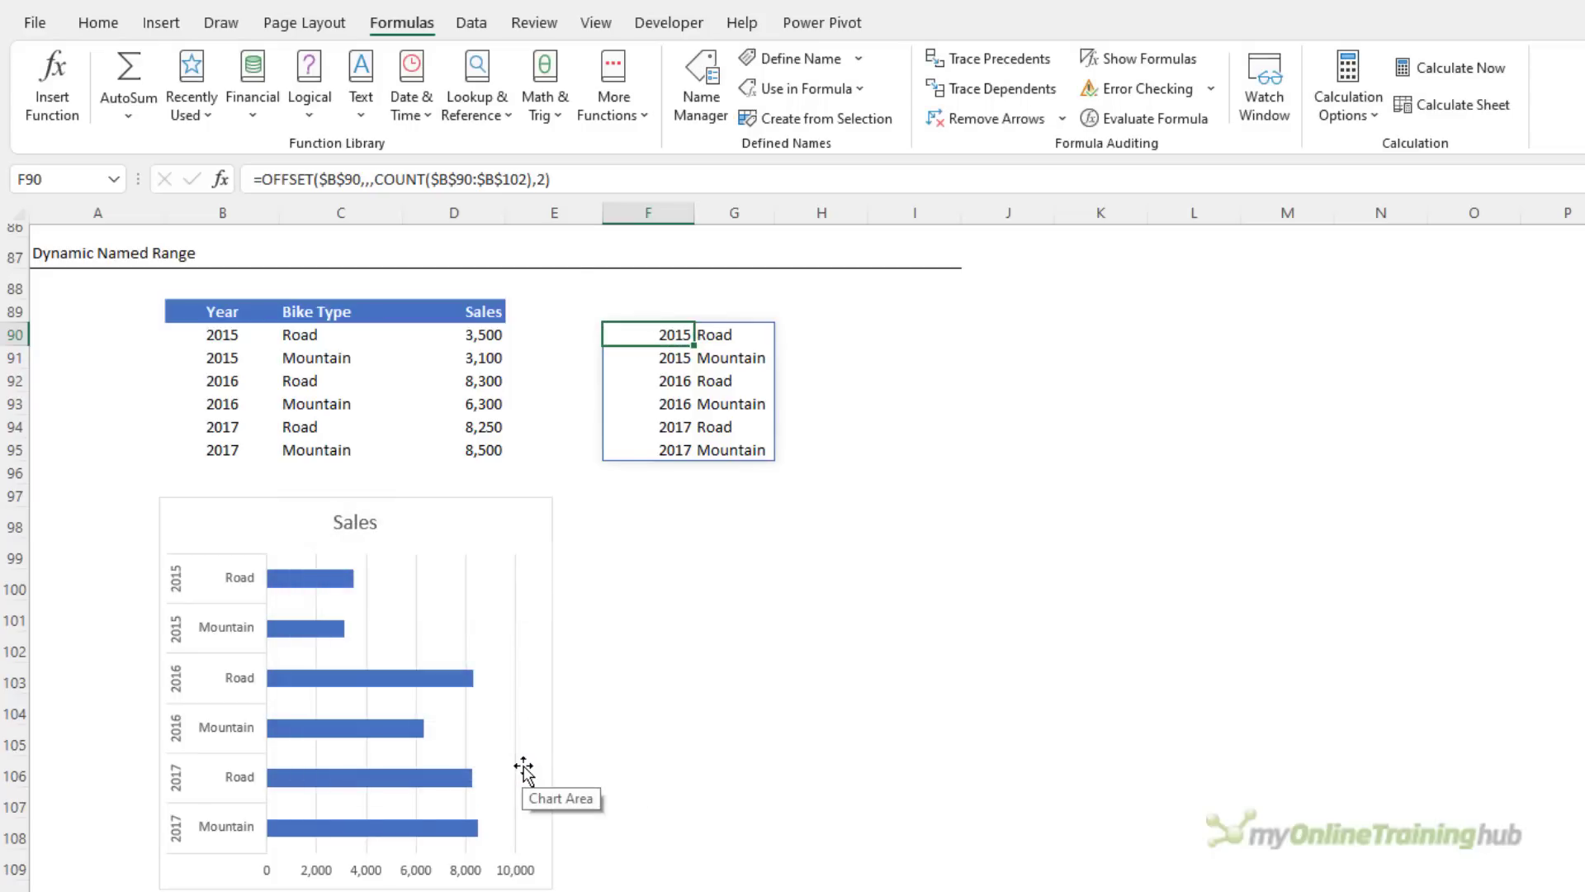
click(688, 106)
drag(305, 419, 651, 409)
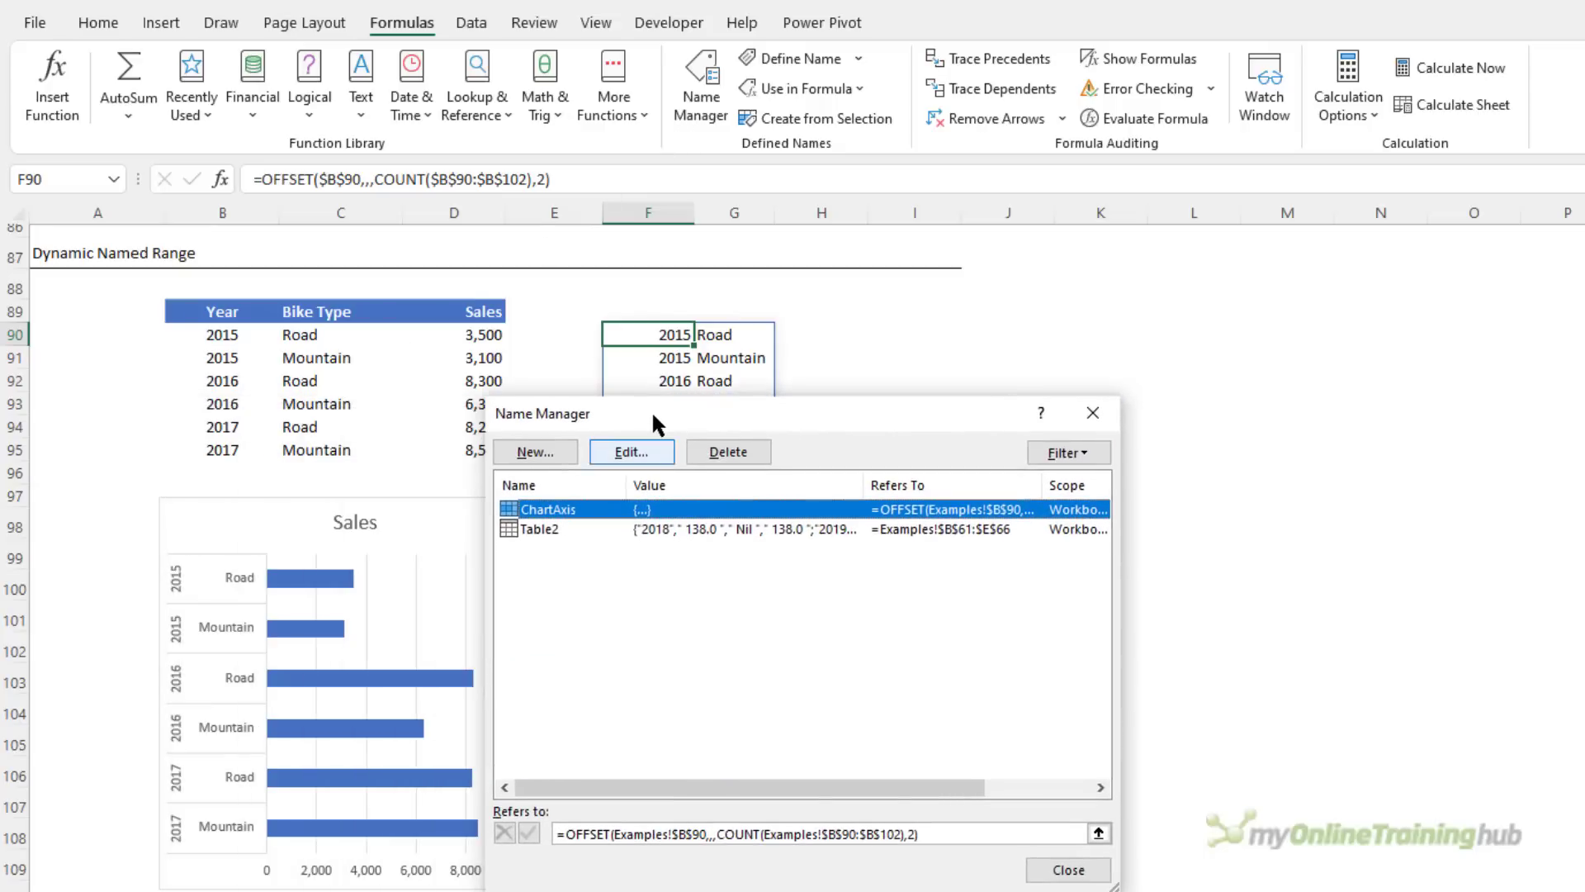
click(582, 832)
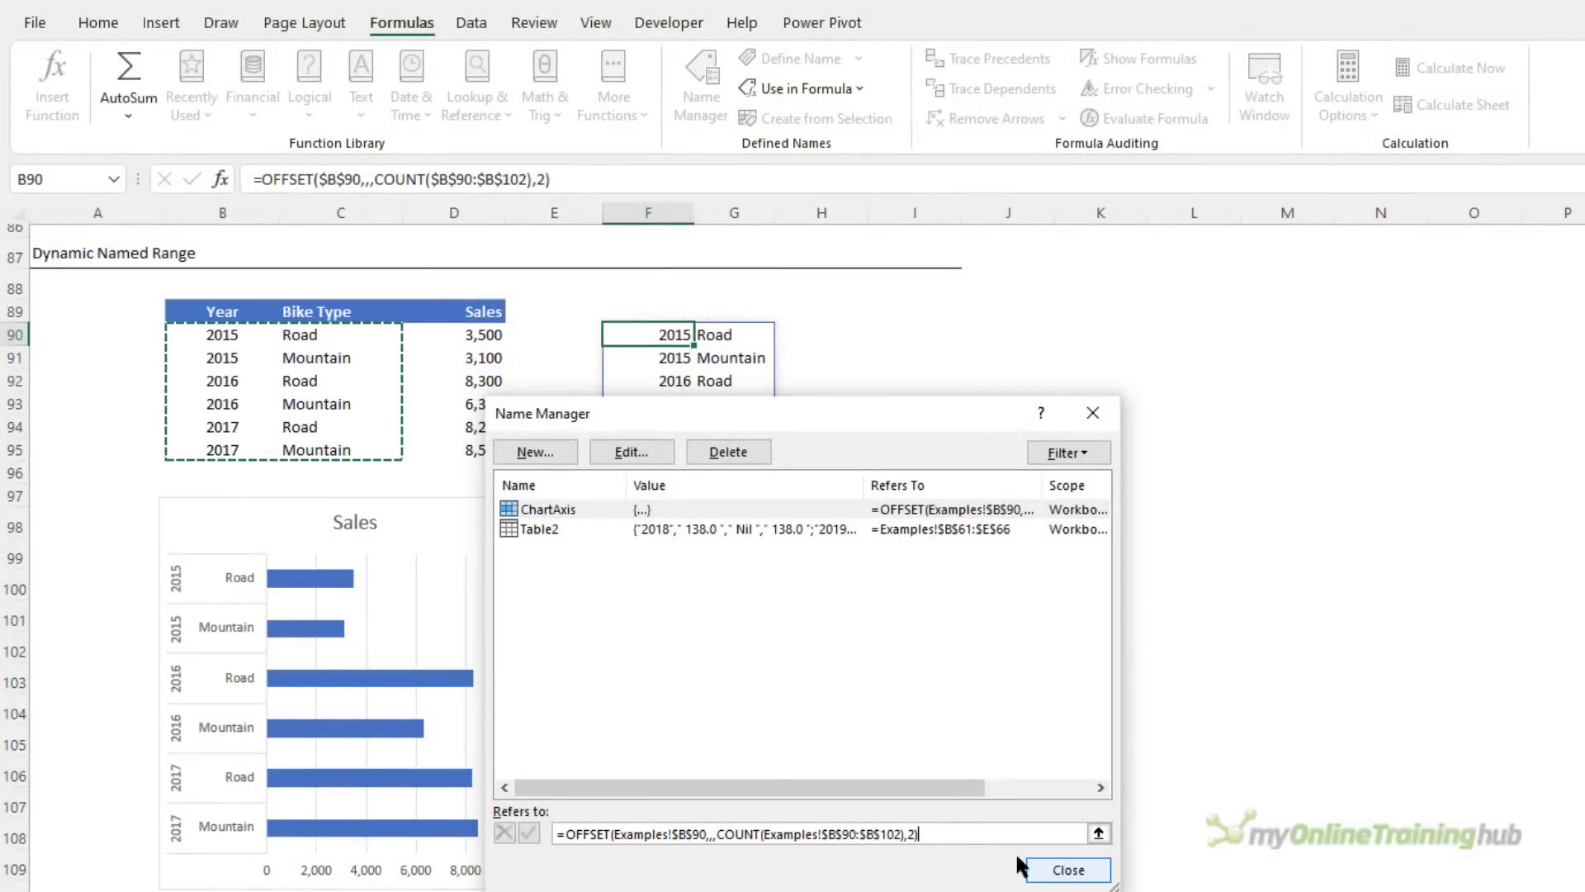
click(1065, 870)
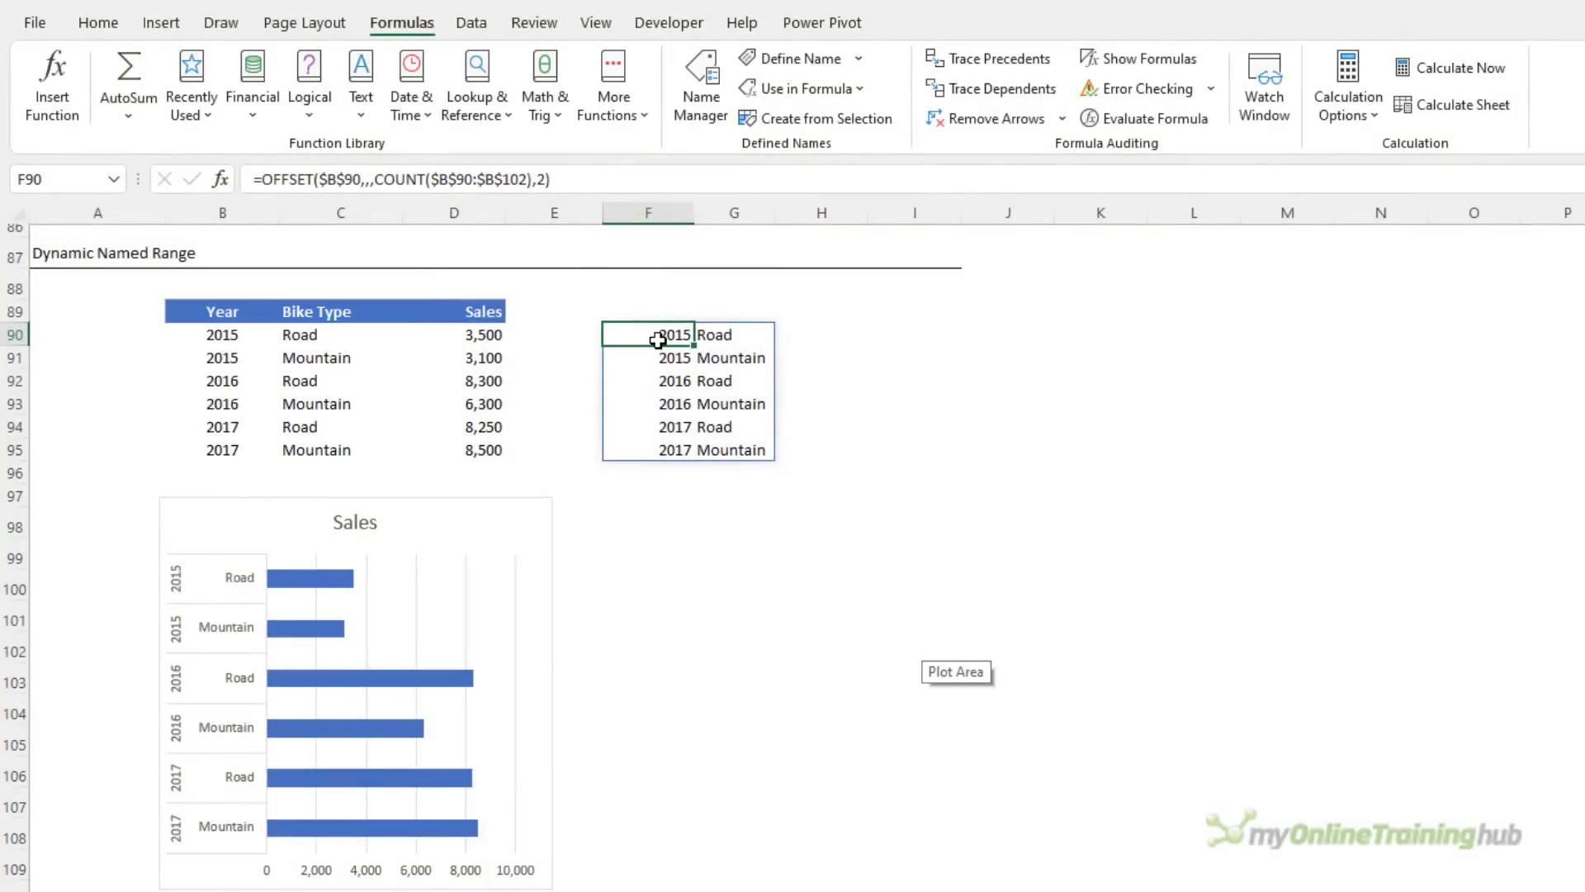
Step: Replace F90 with =OFFSET(D90,,,COUNT(D90:D102)), spilling Sales values 3500 to 8500
key(Delete)
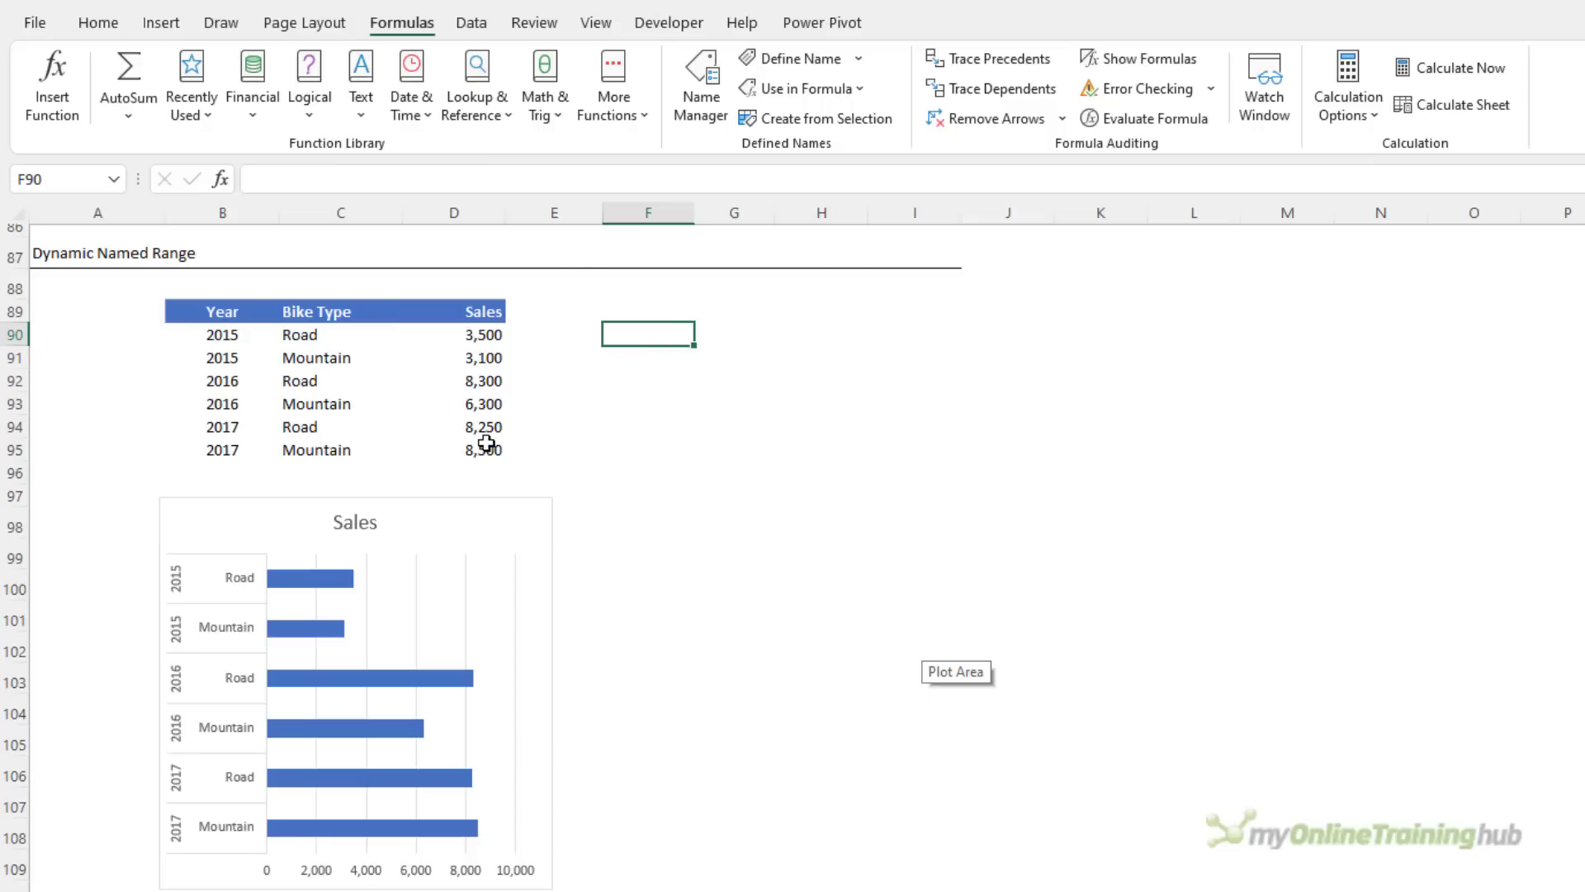
text(=off)
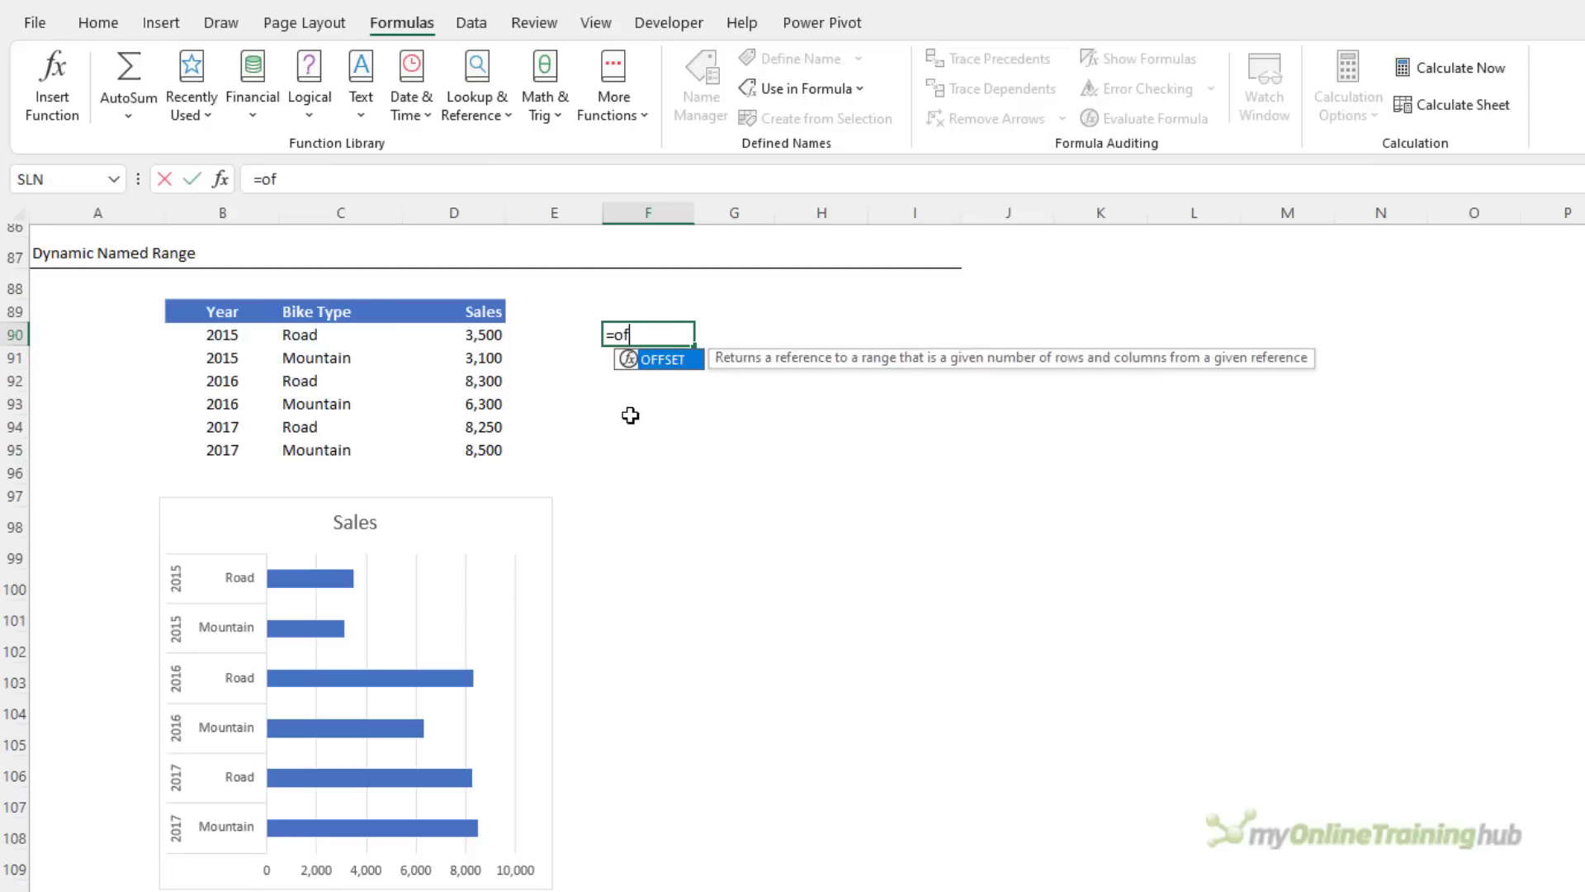
key(Tab)
click(480, 338)
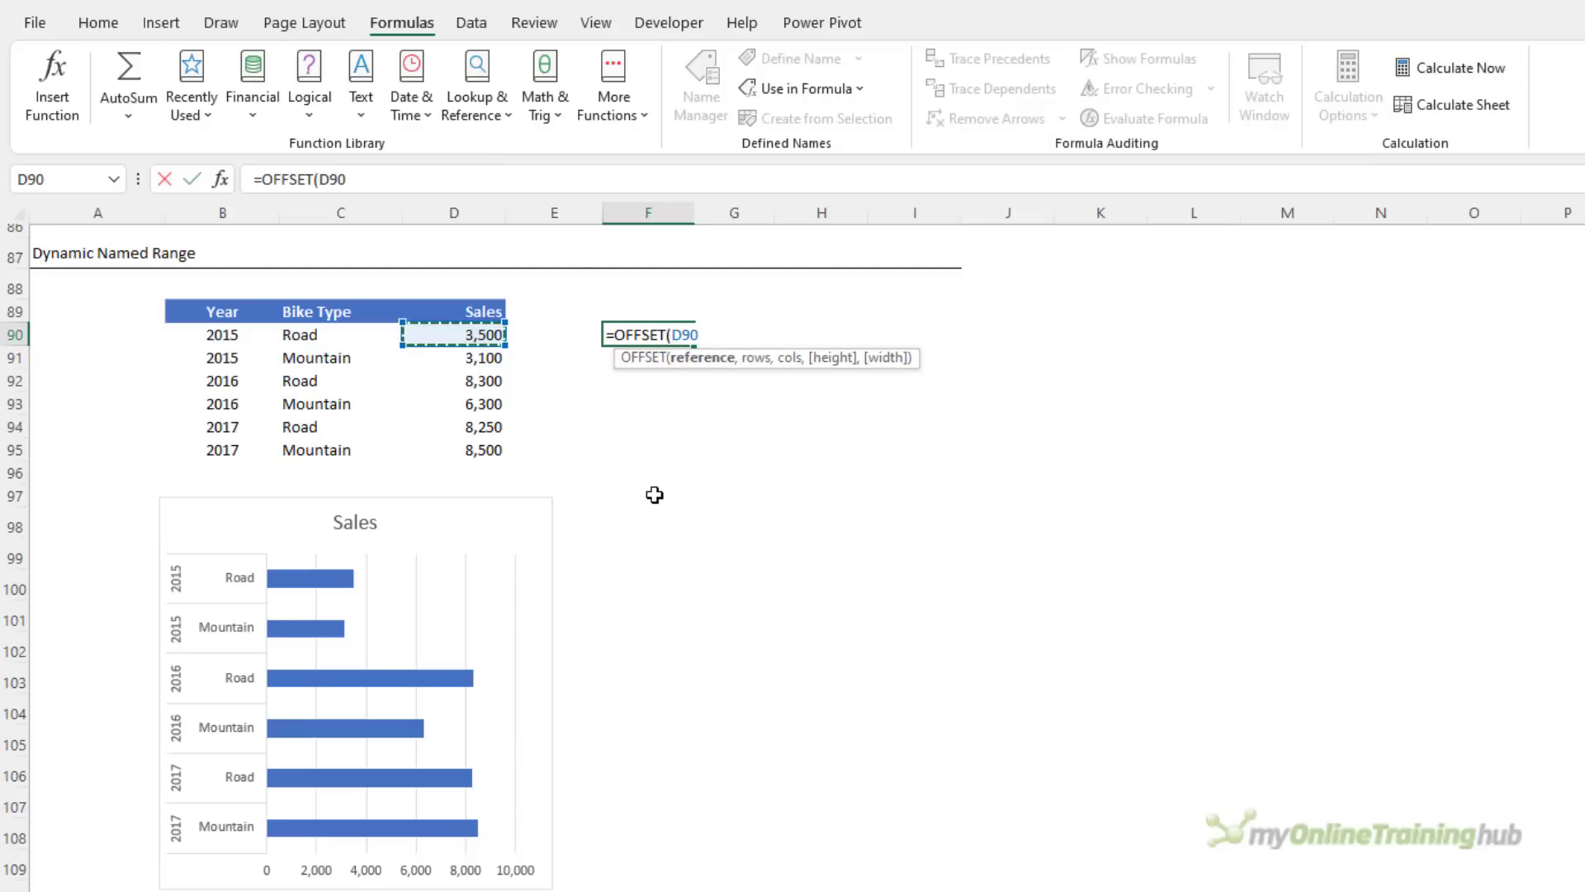
text(,,,)
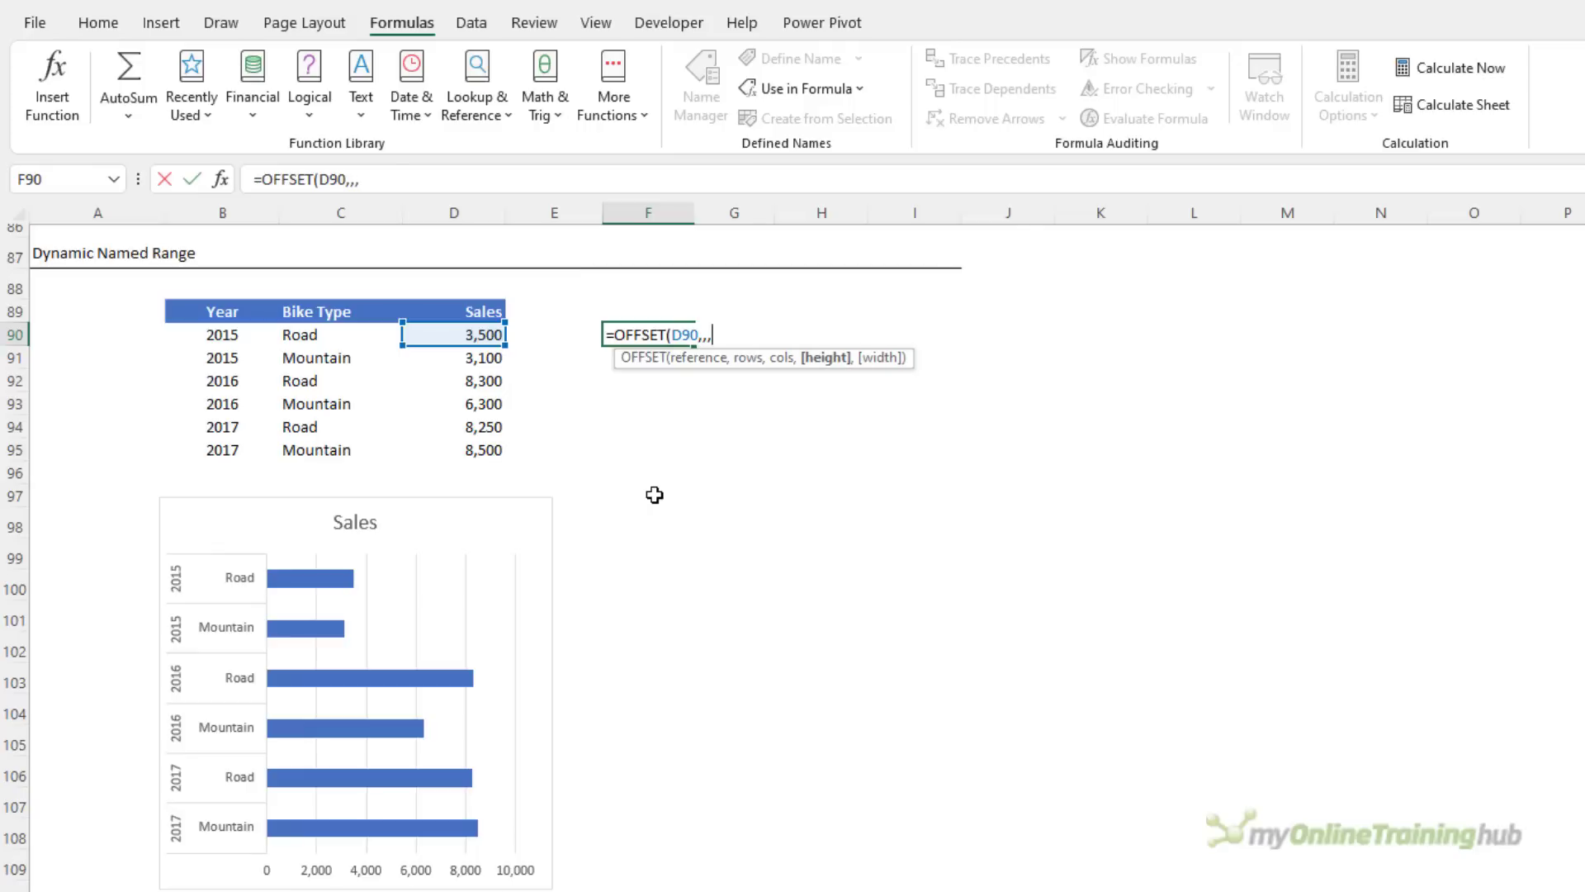
text(count)
key(Tab)
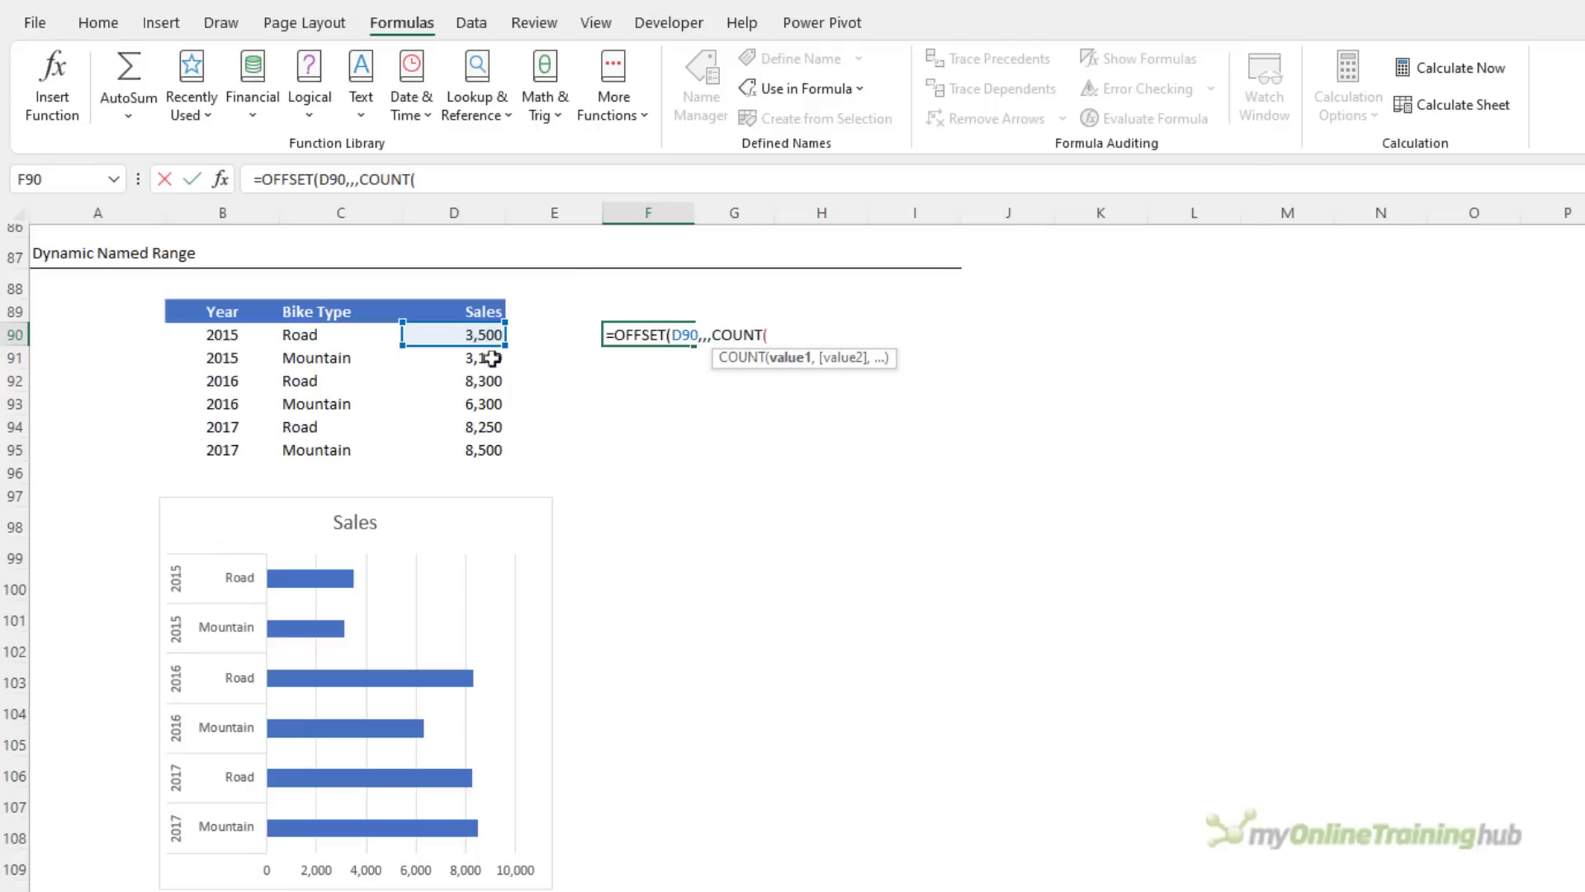
drag(480, 340, 496, 638)
text())
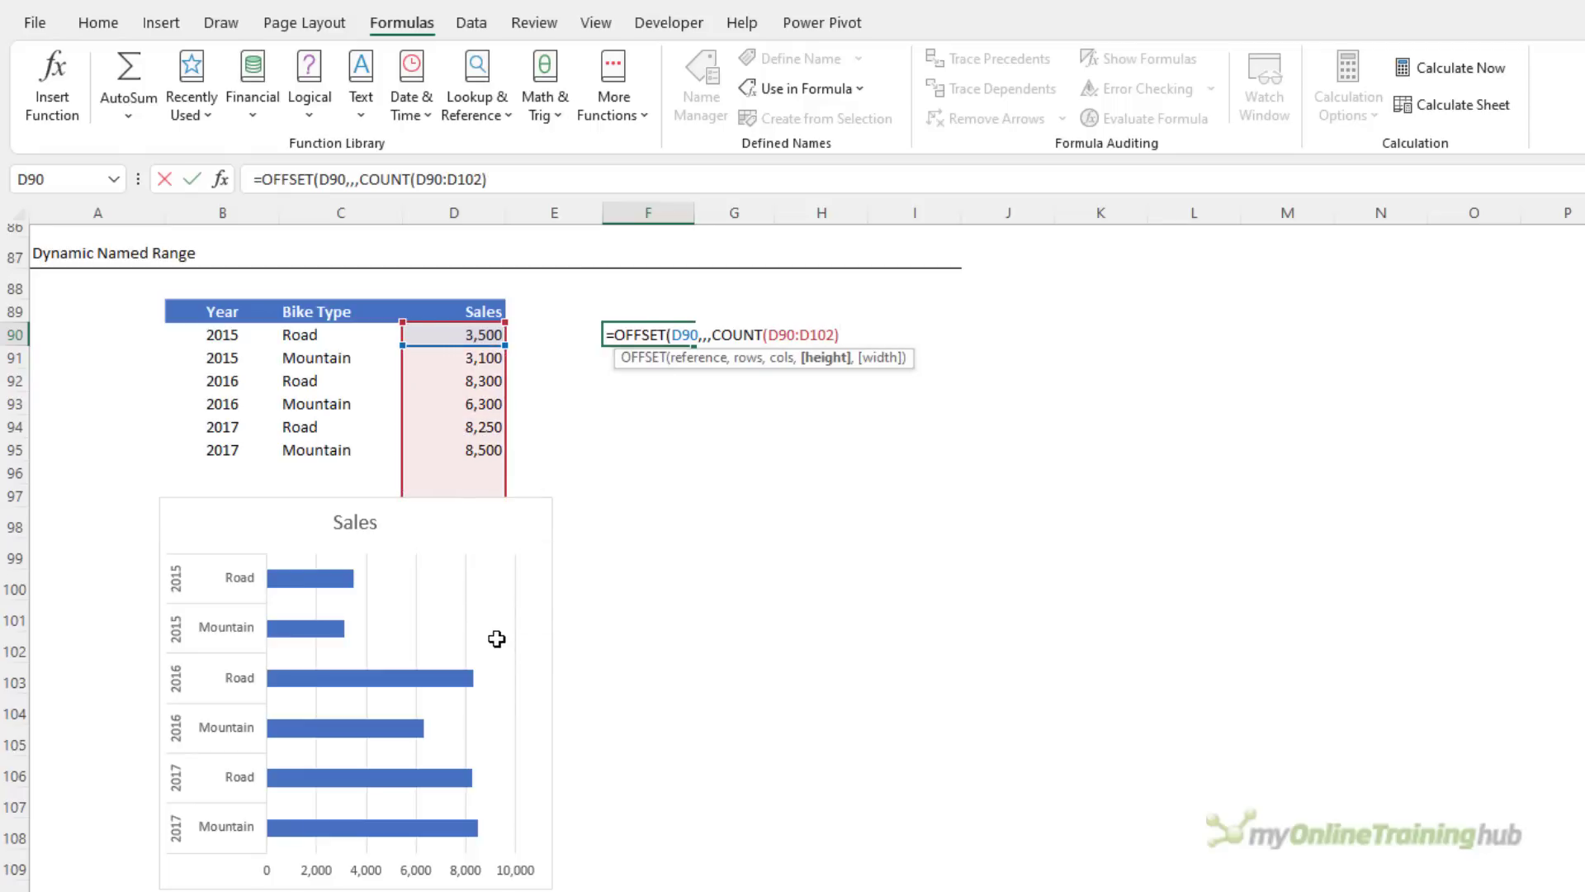
text())
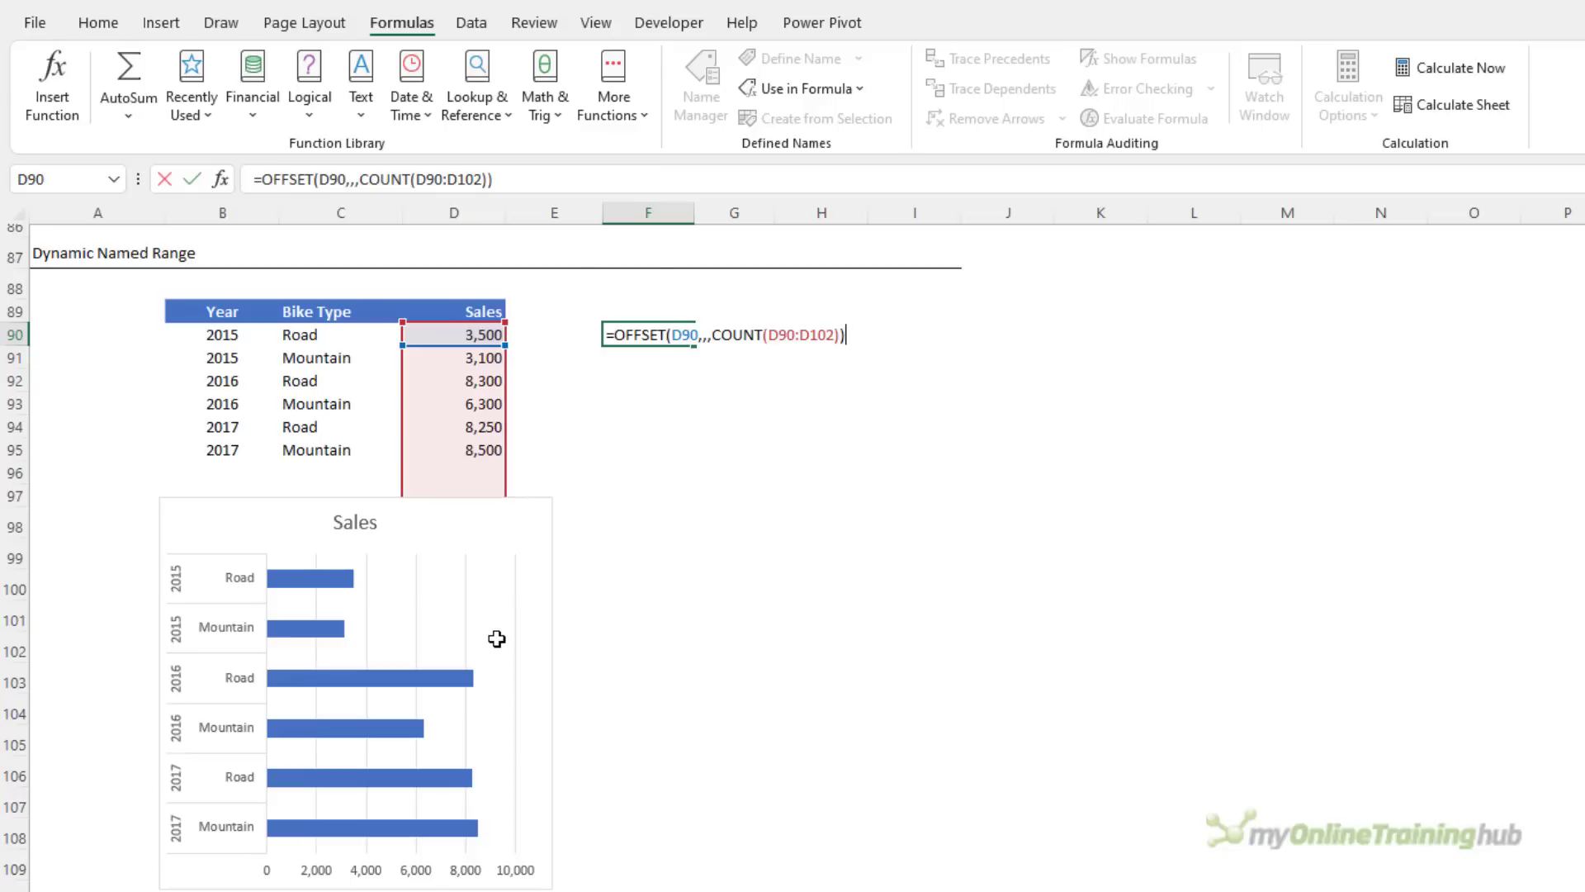
key(Return)
Step: Make the D90 reference absolute in F90's Sales formula
key(Up)
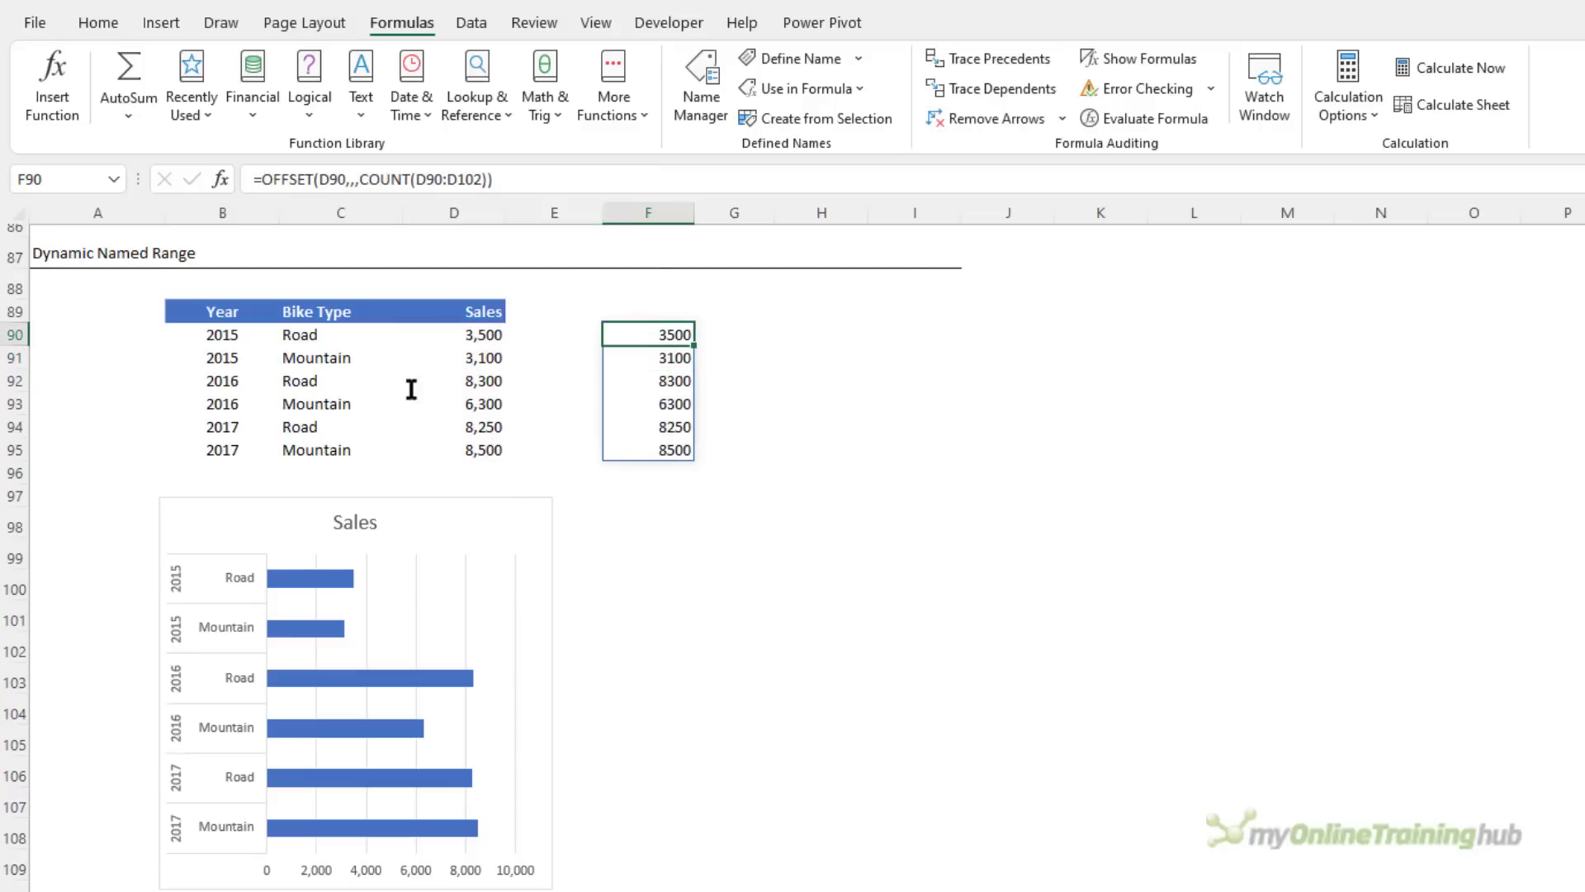
click(341, 184)
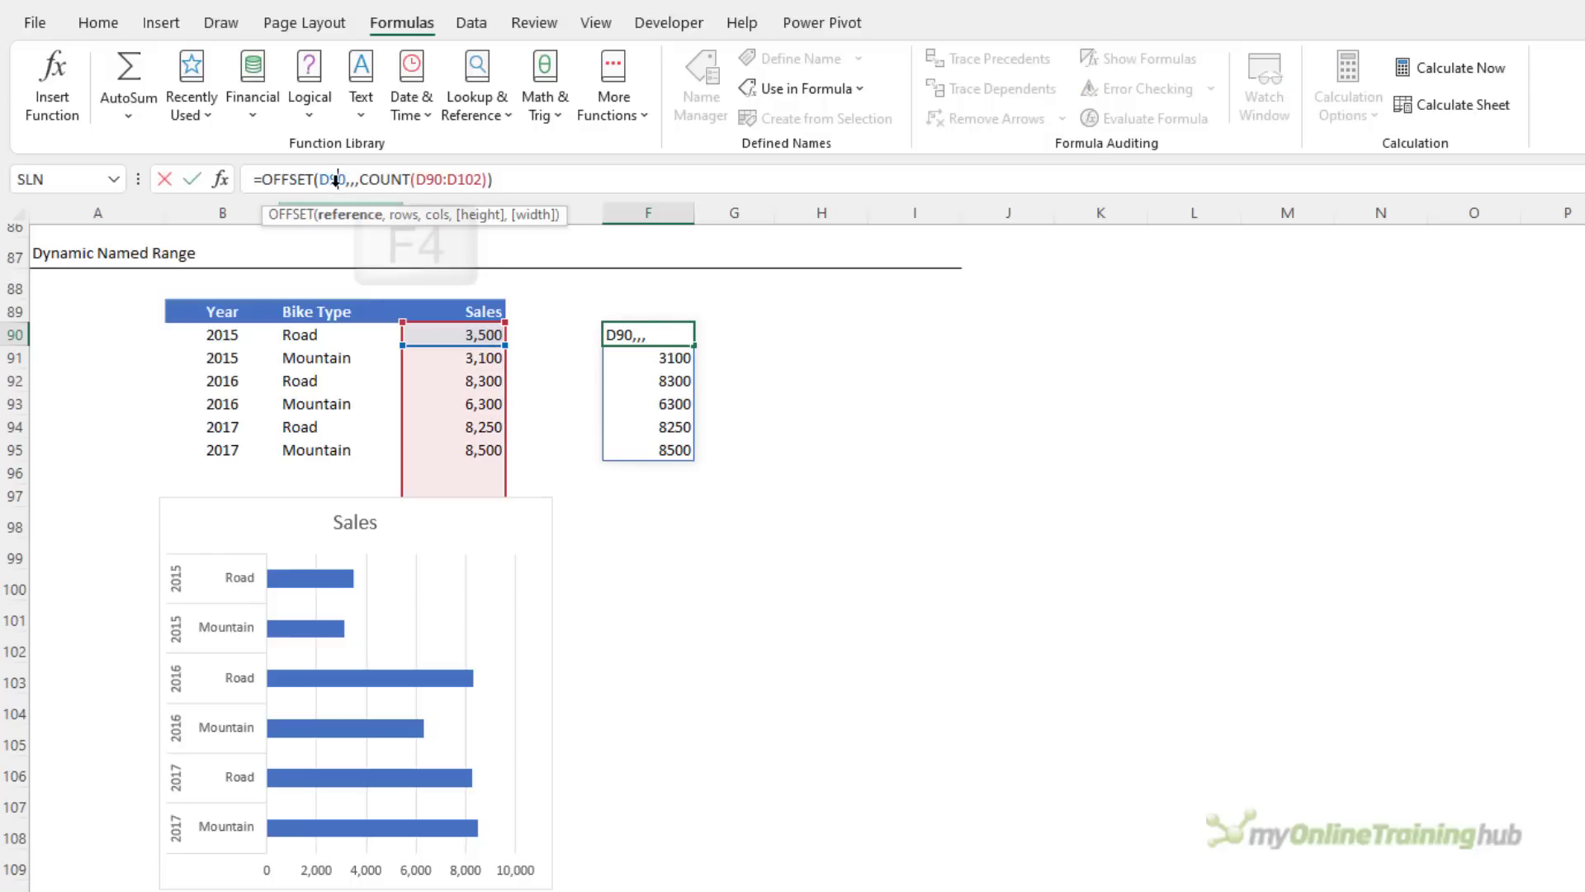
key(F4)
drag(433, 179, 246, 175)
Step: Make D90:D102 absolute and copy the finished Sales OFFSET formula
key(F4)
click(579, 172)
key(ctrl+c)
key(Return)
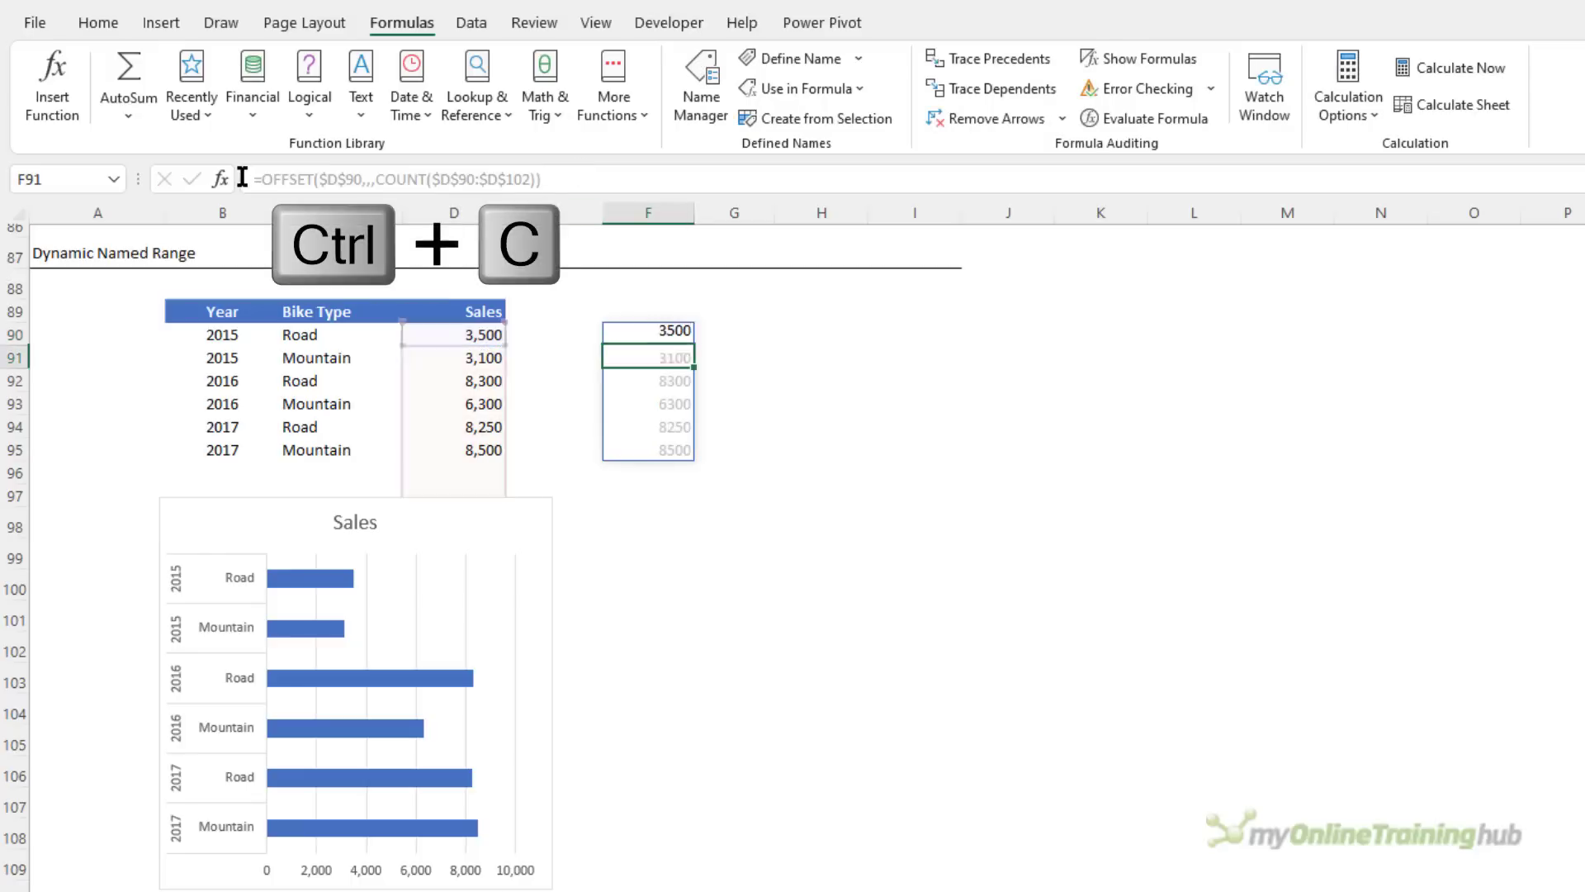
Step: Define the name ChartValues referring to the copied Sales OFFSET formula
click(754, 51)
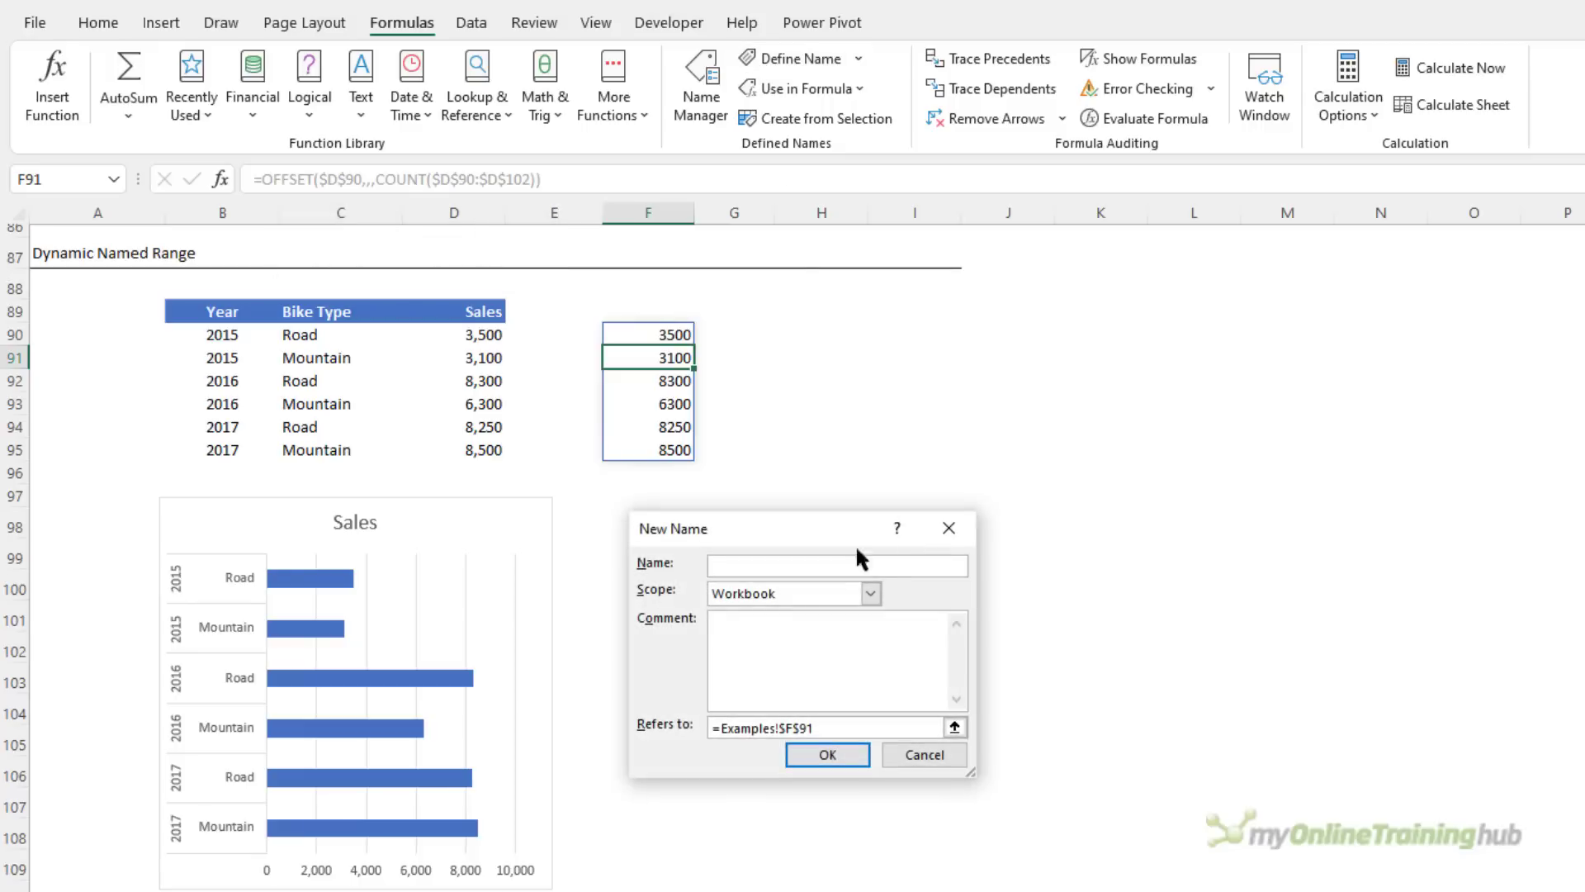
text(ChartValues)
drag(817, 727, 724, 727)
key(ctrl+v)
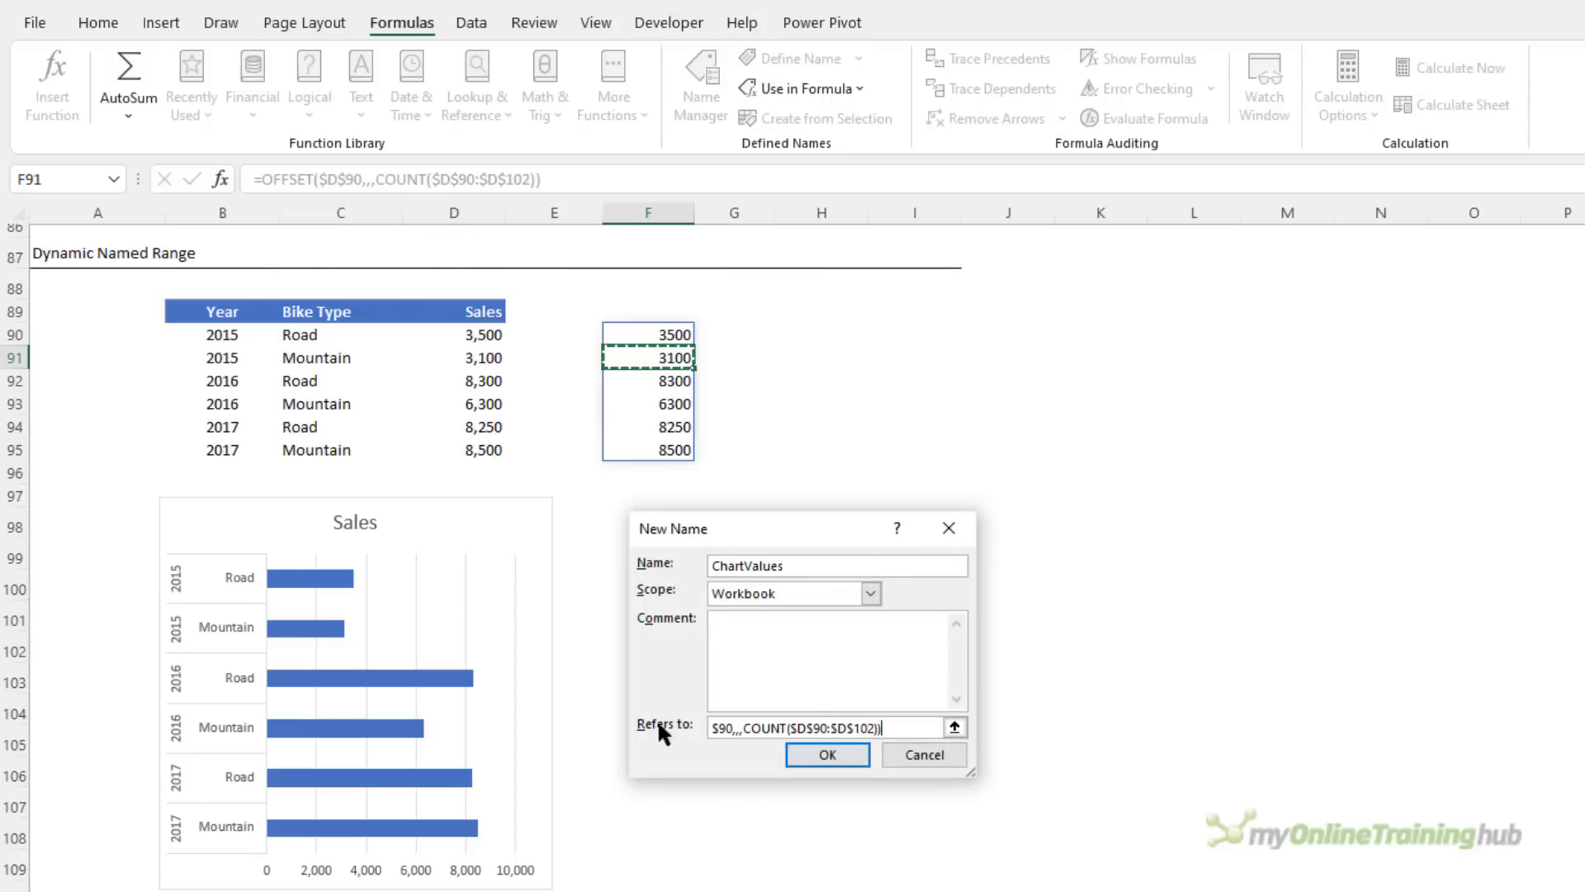
click(812, 753)
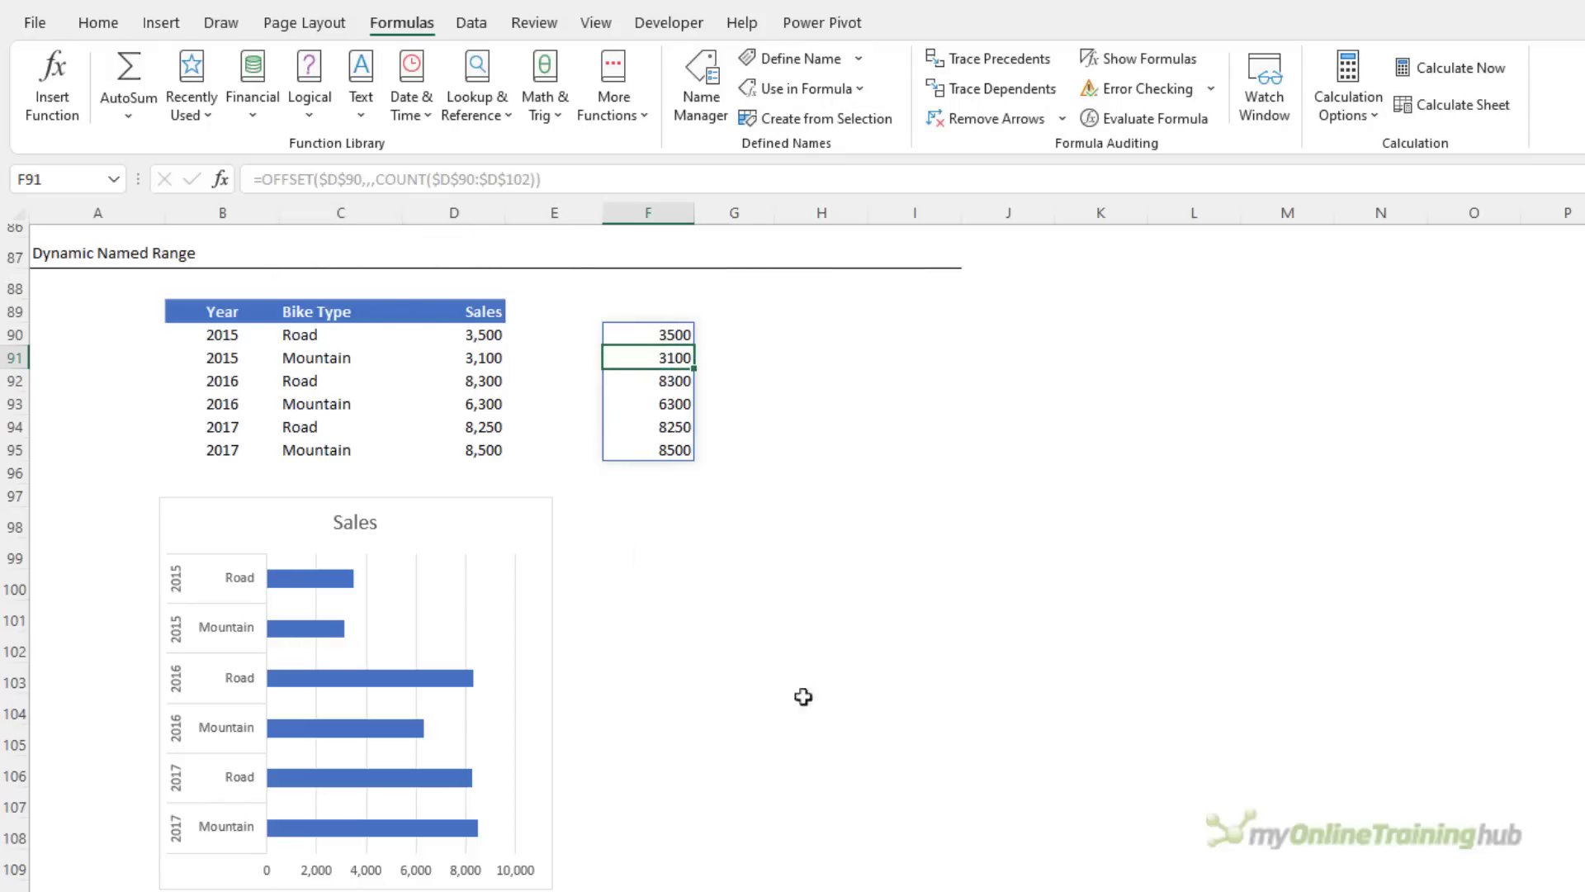
Step: Check ChartValues' range in Name Manager, then delete the helper formula from F90
click(693, 97)
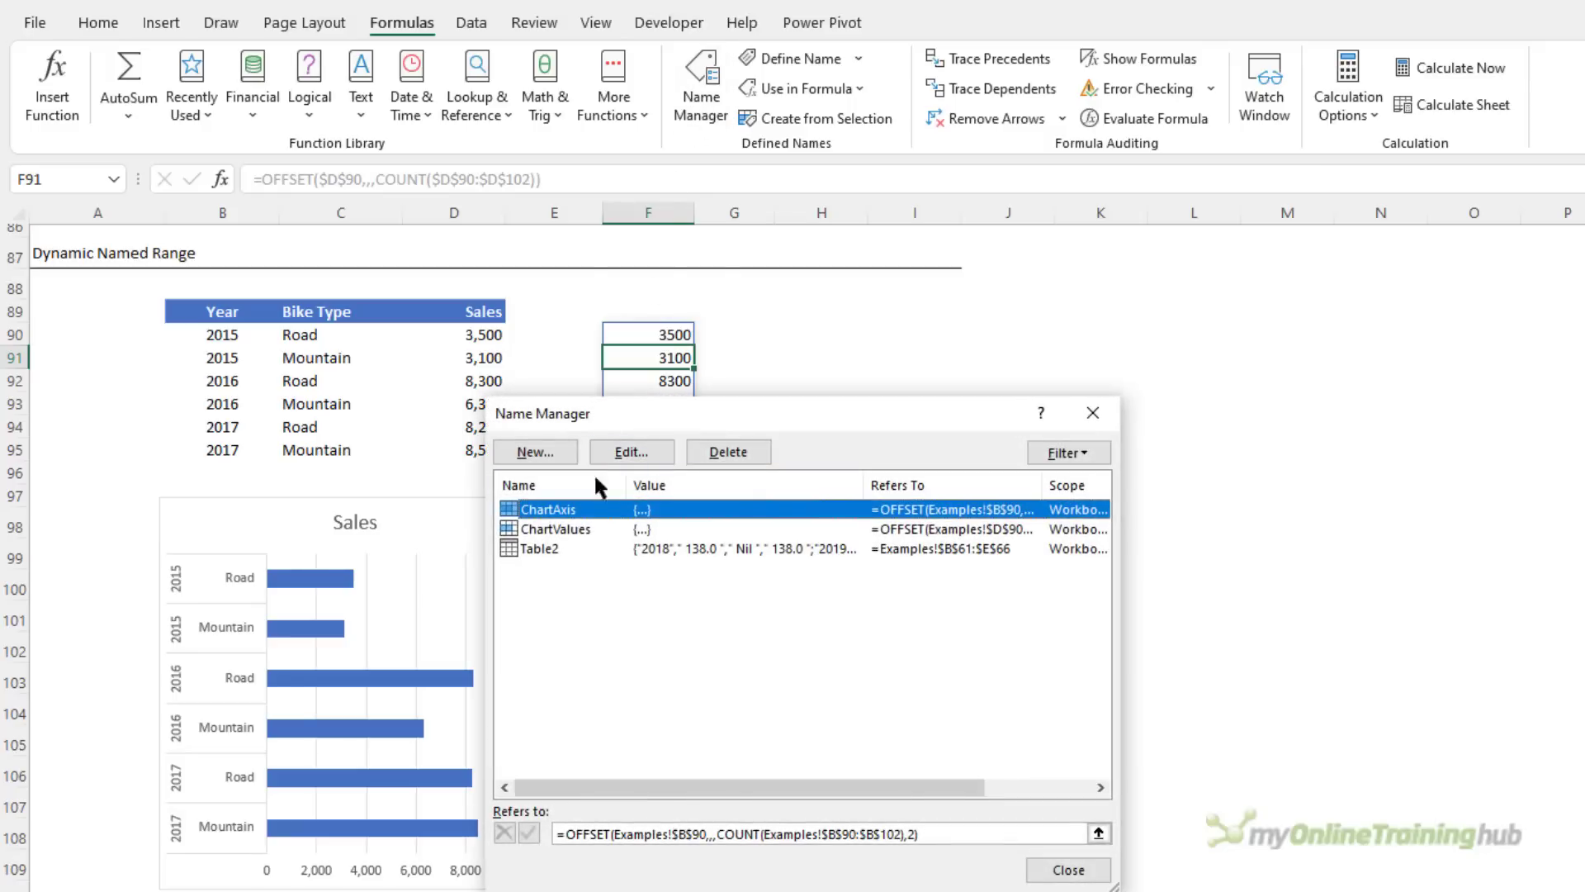
click(578, 529)
click(635, 834)
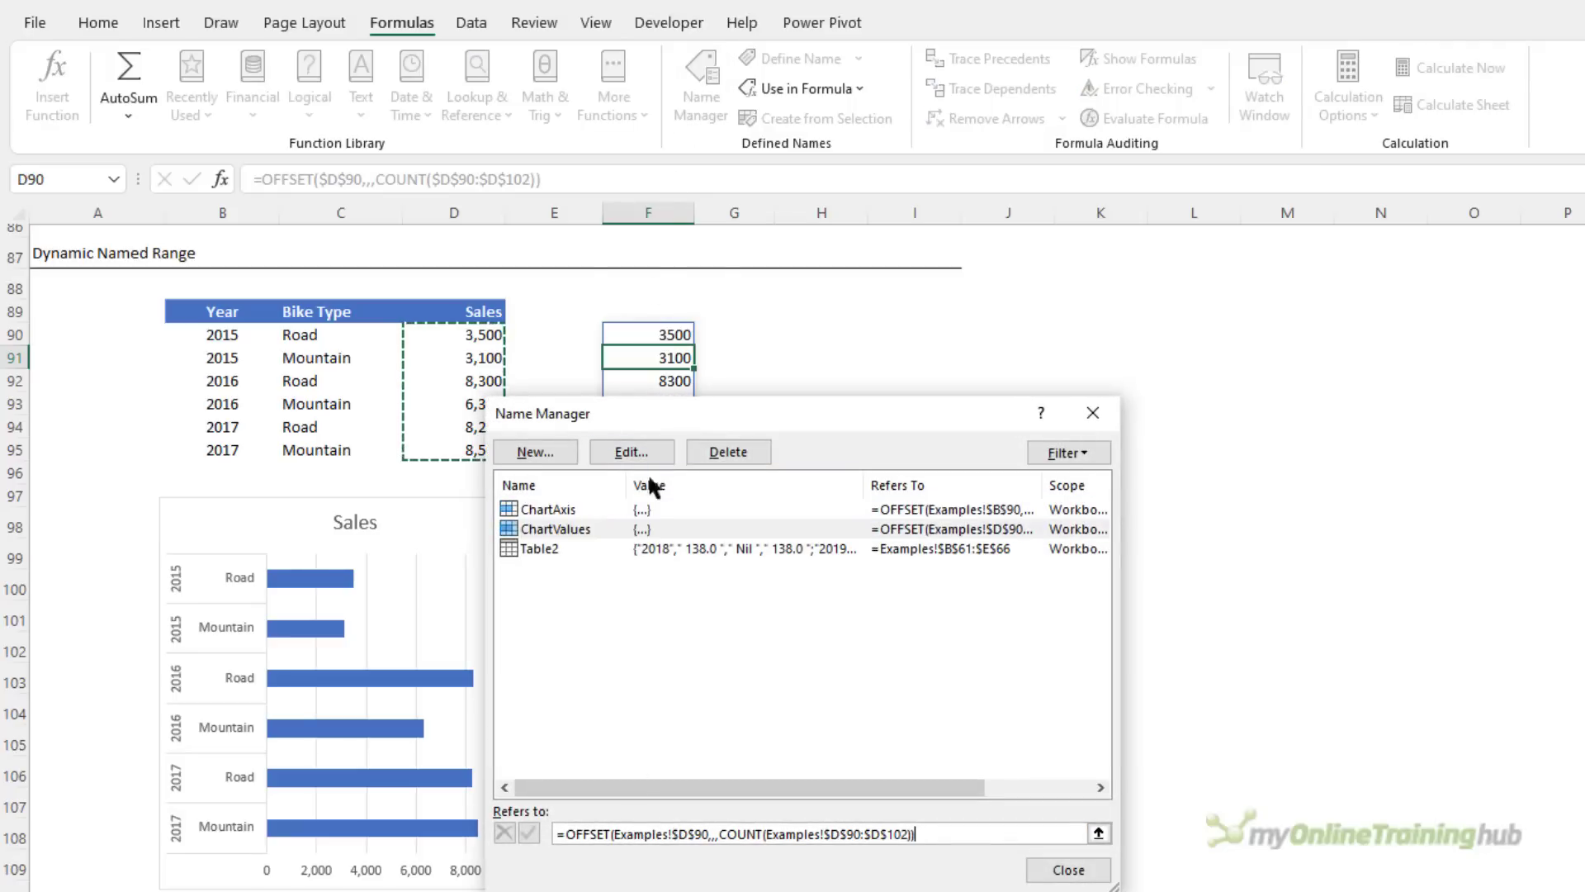
drag(650, 412, 774, 377)
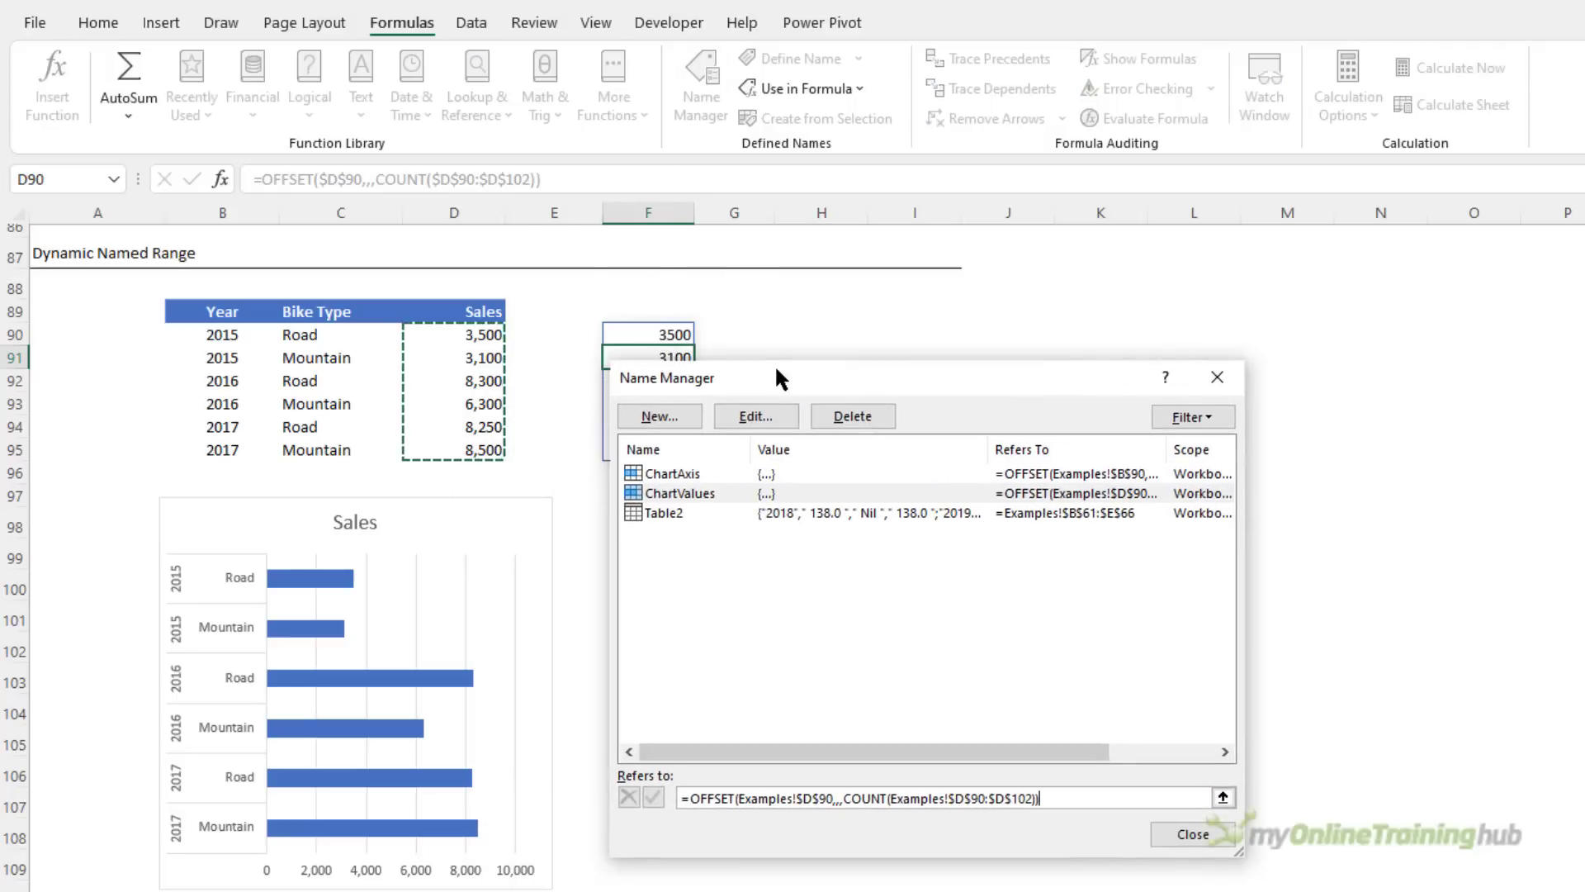
click(1192, 834)
click(677, 332)
key(Delete)
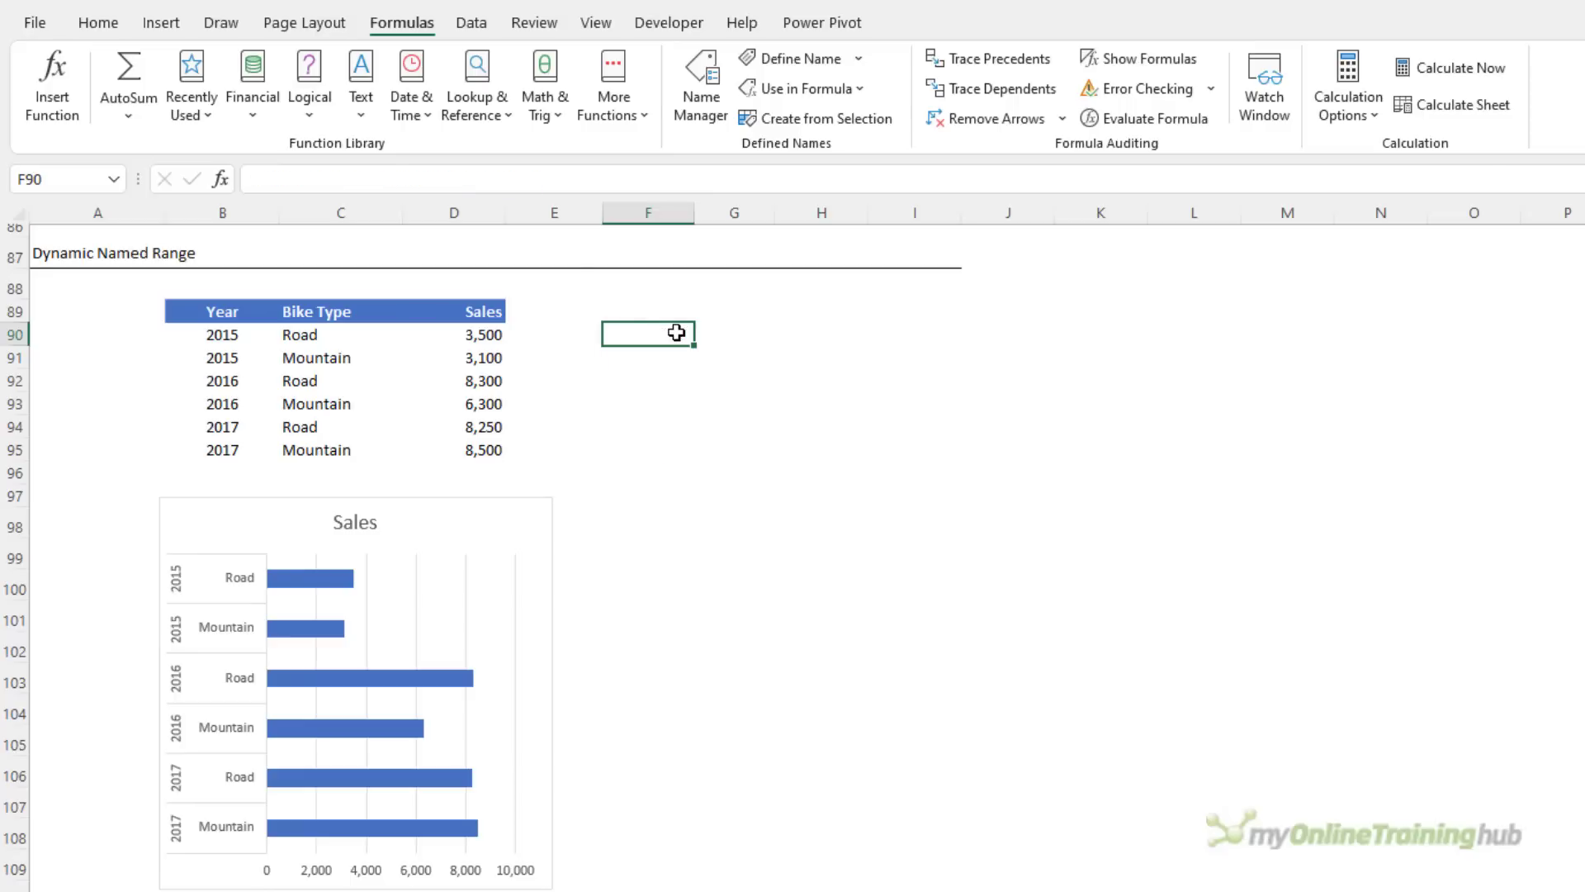
Step: Move the chart beside the table and set the Sales series values to =Examples!ChartValues
click(516, 518)
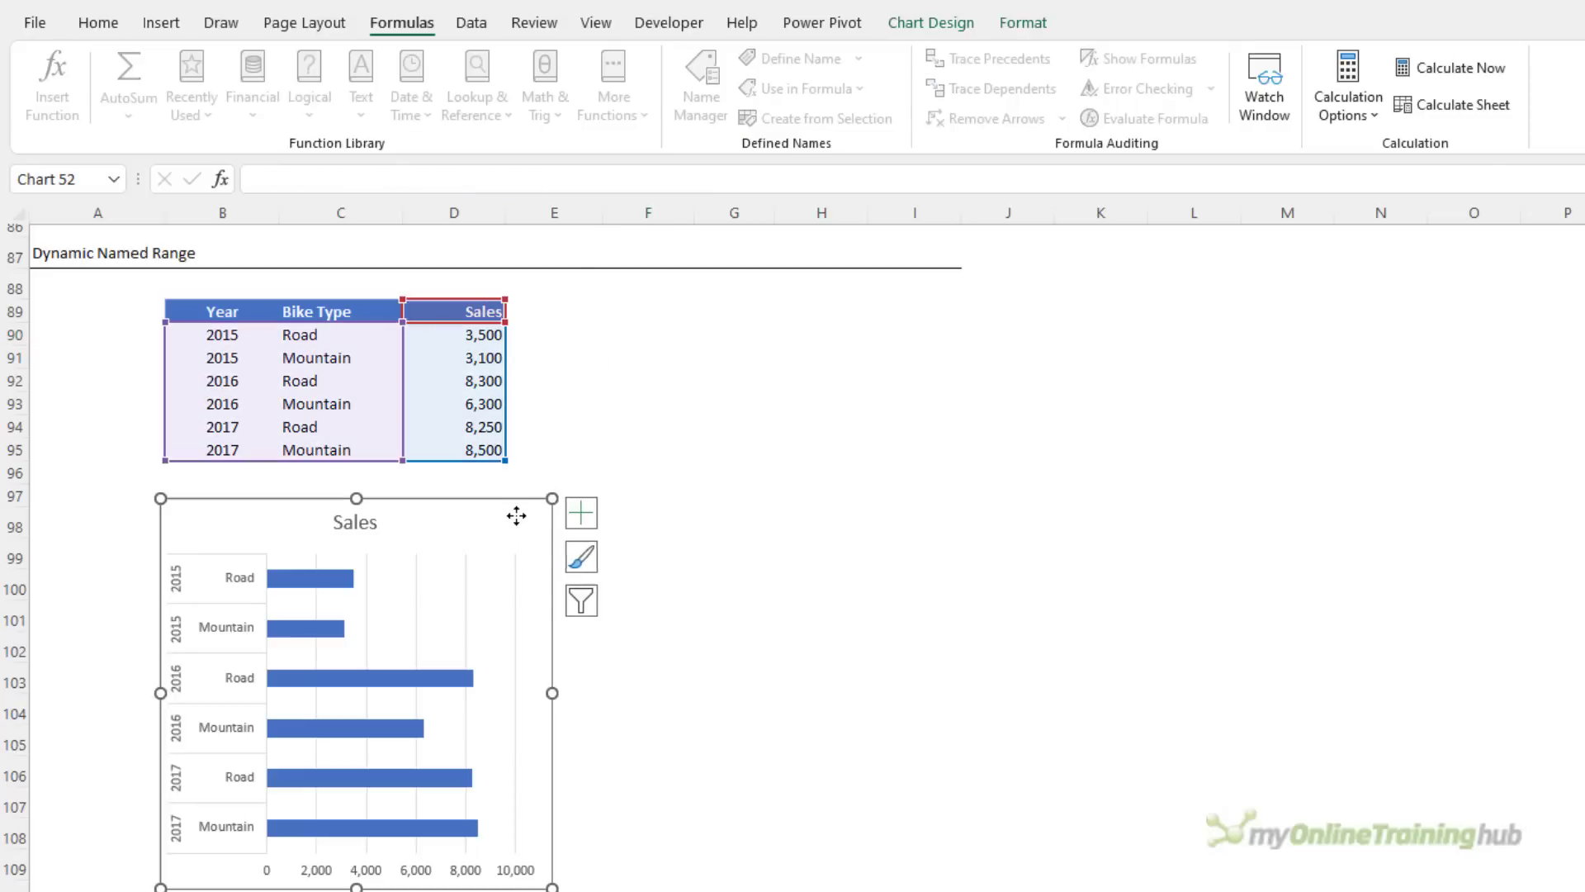
drag(517, 516, 903, 309)
right_click(673, 443)
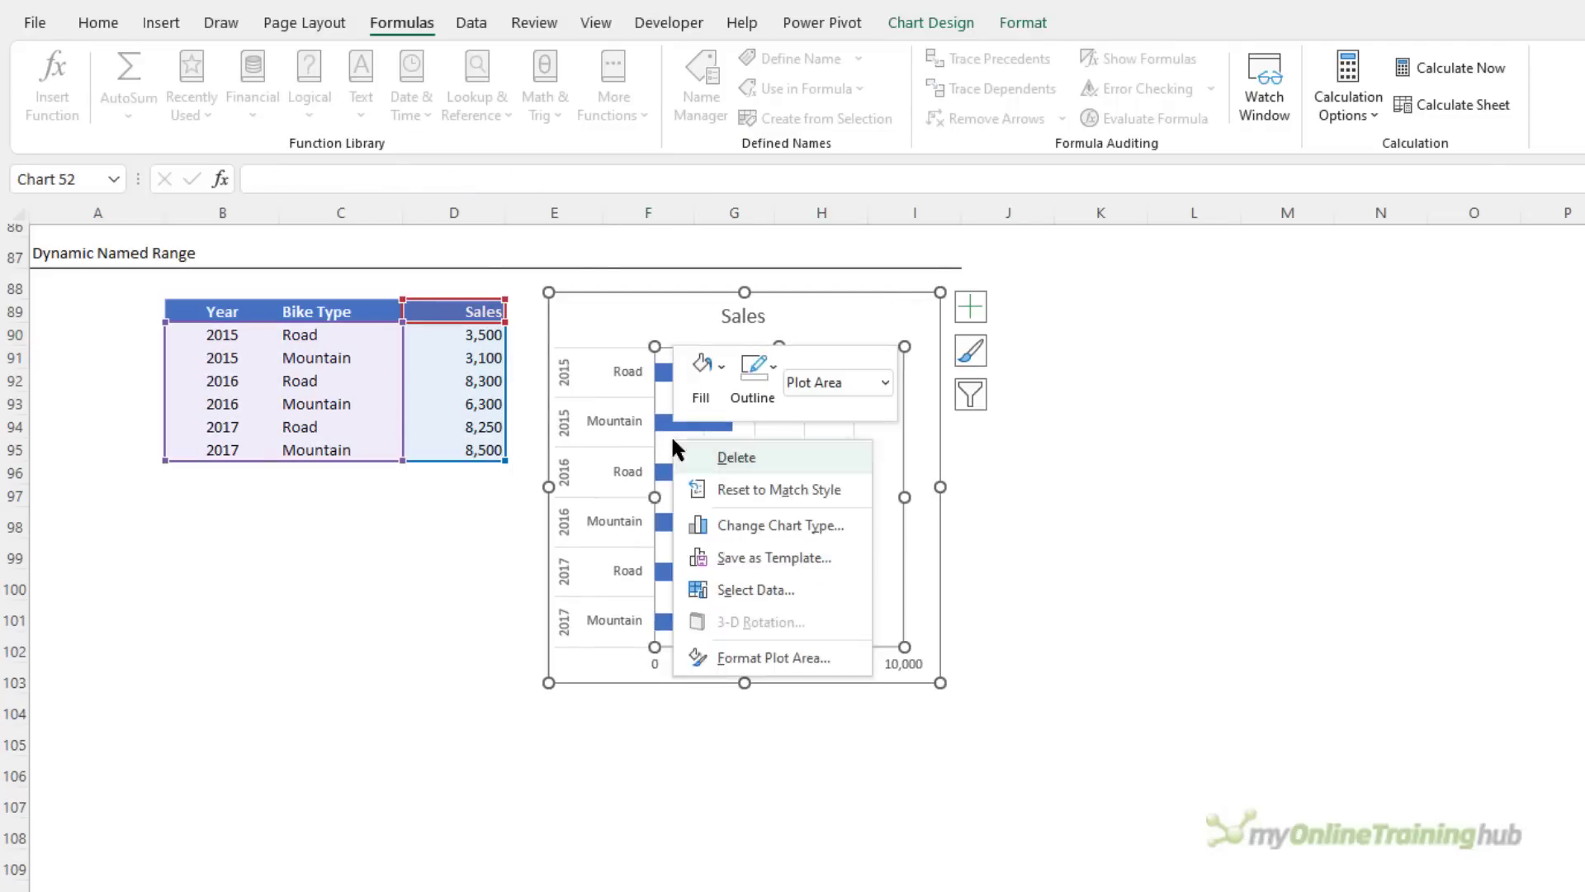
click(798, 589)
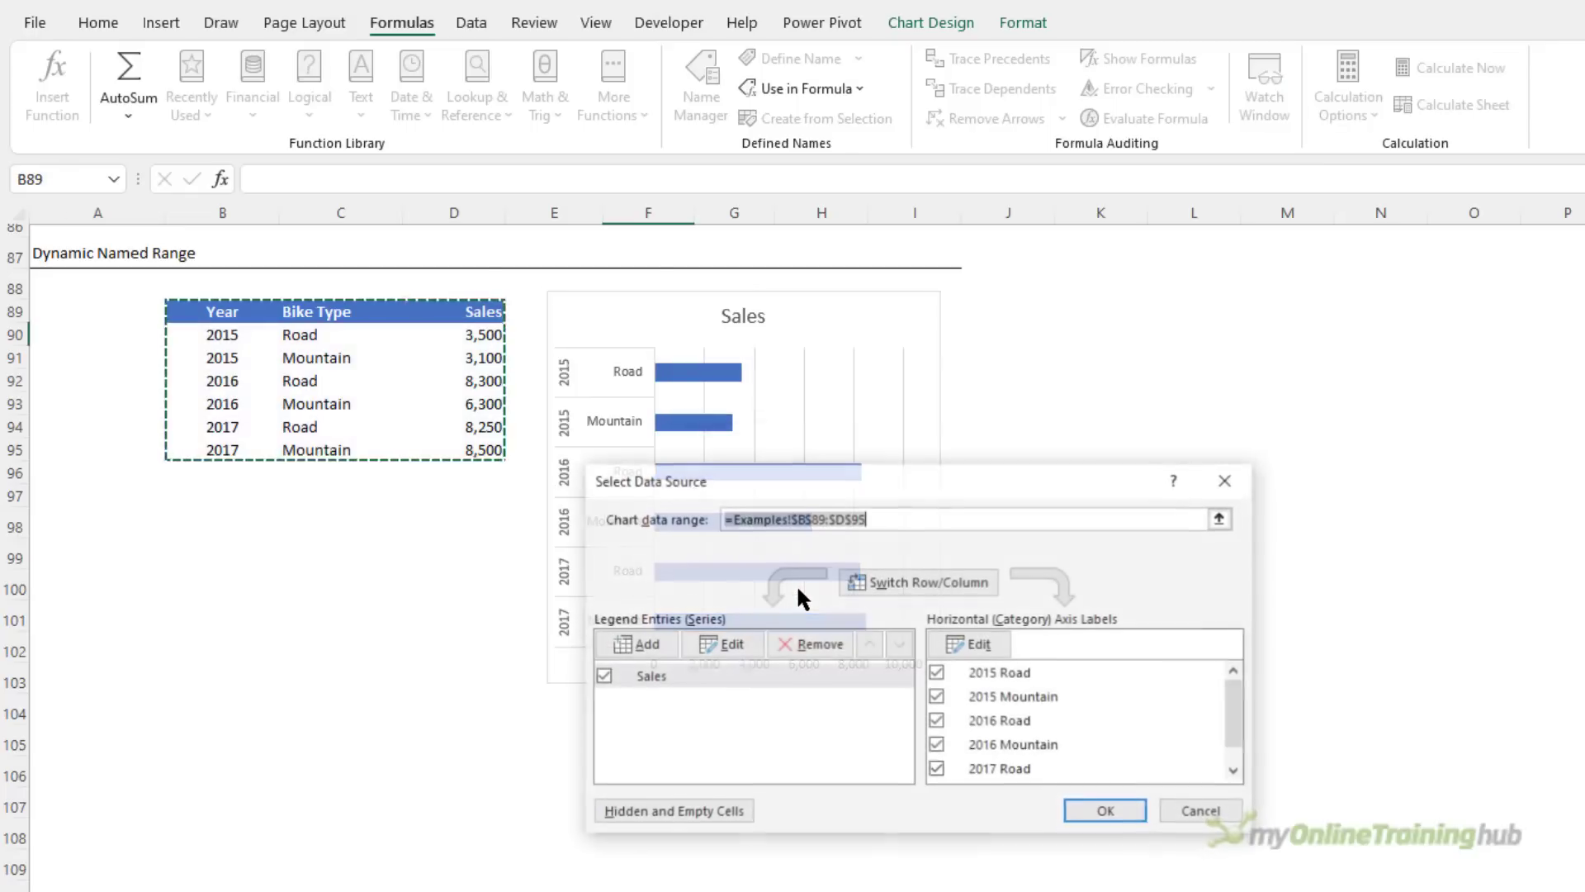
click(717, 643)
click(908, 681)
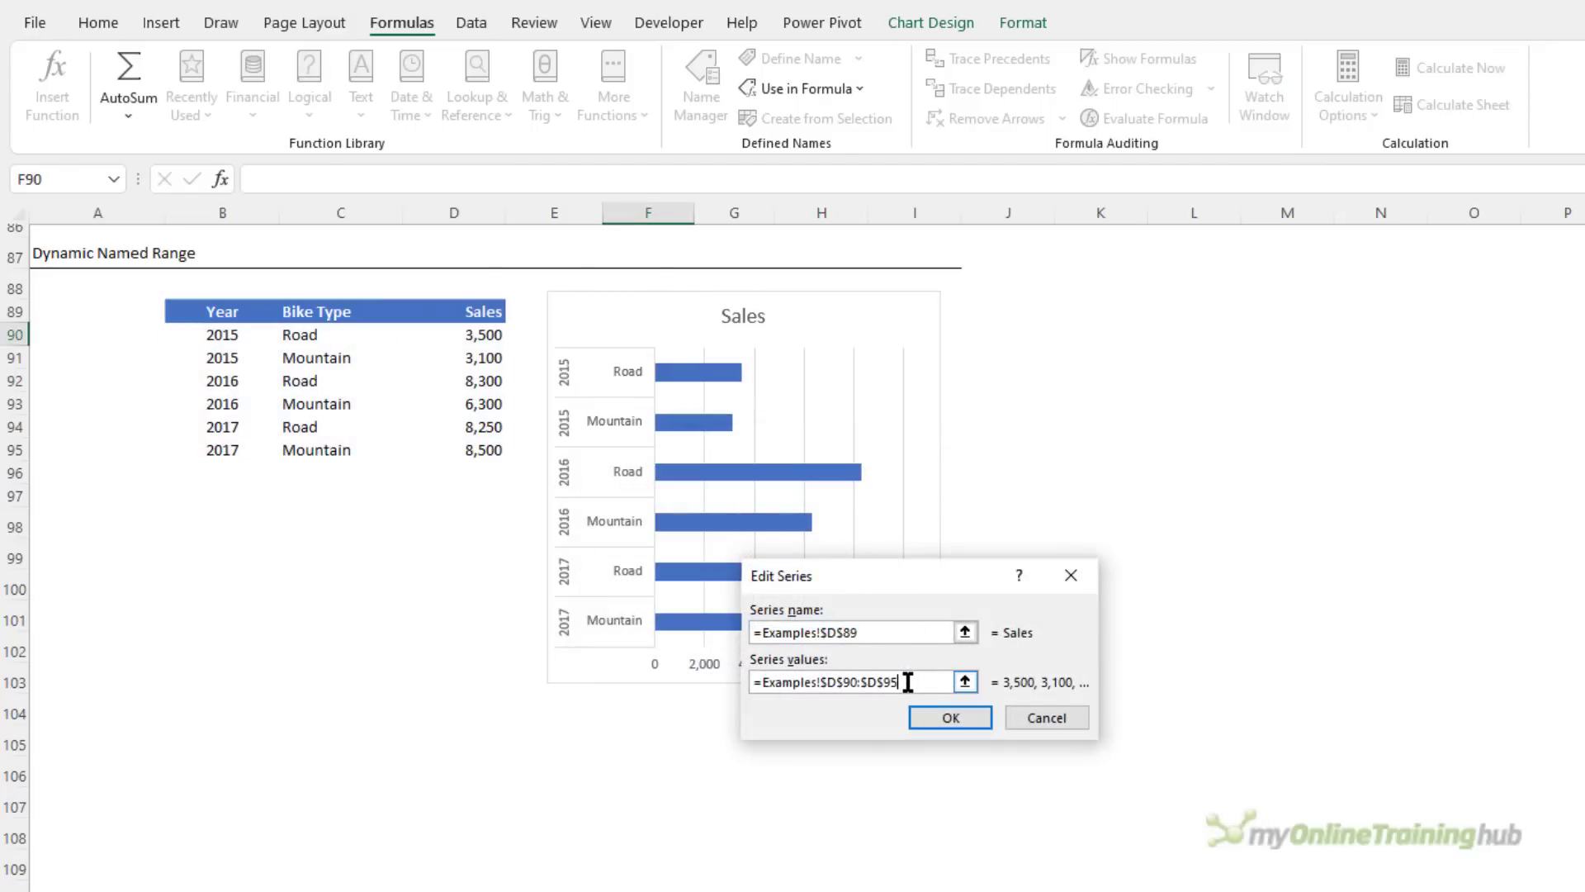
double_click(824, 682)
key(BackSpace)
key(F3)
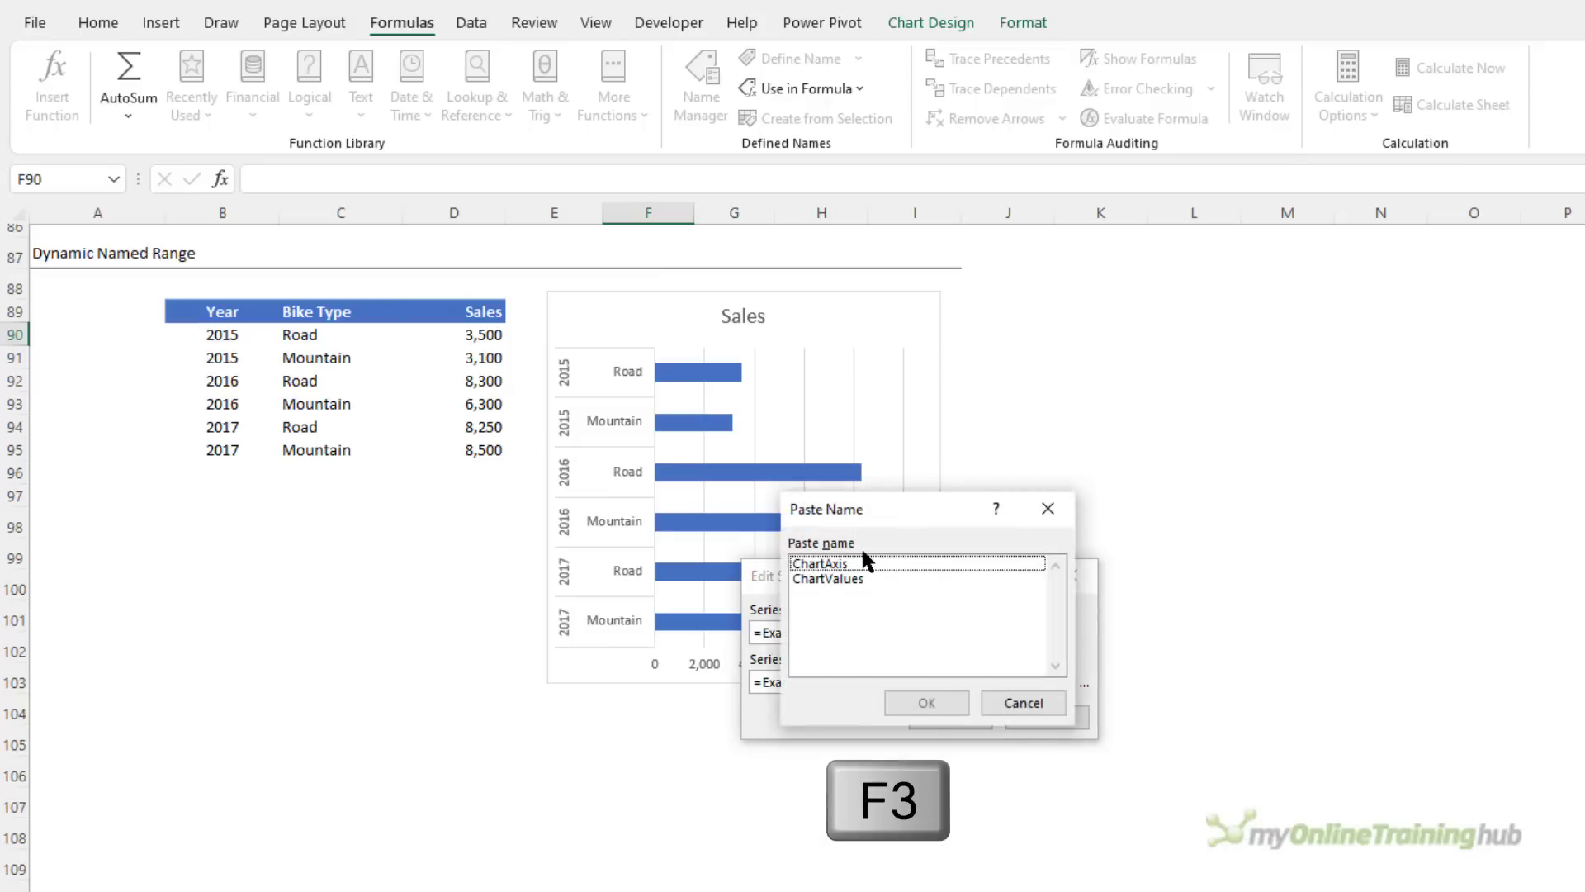
click(817, 579)
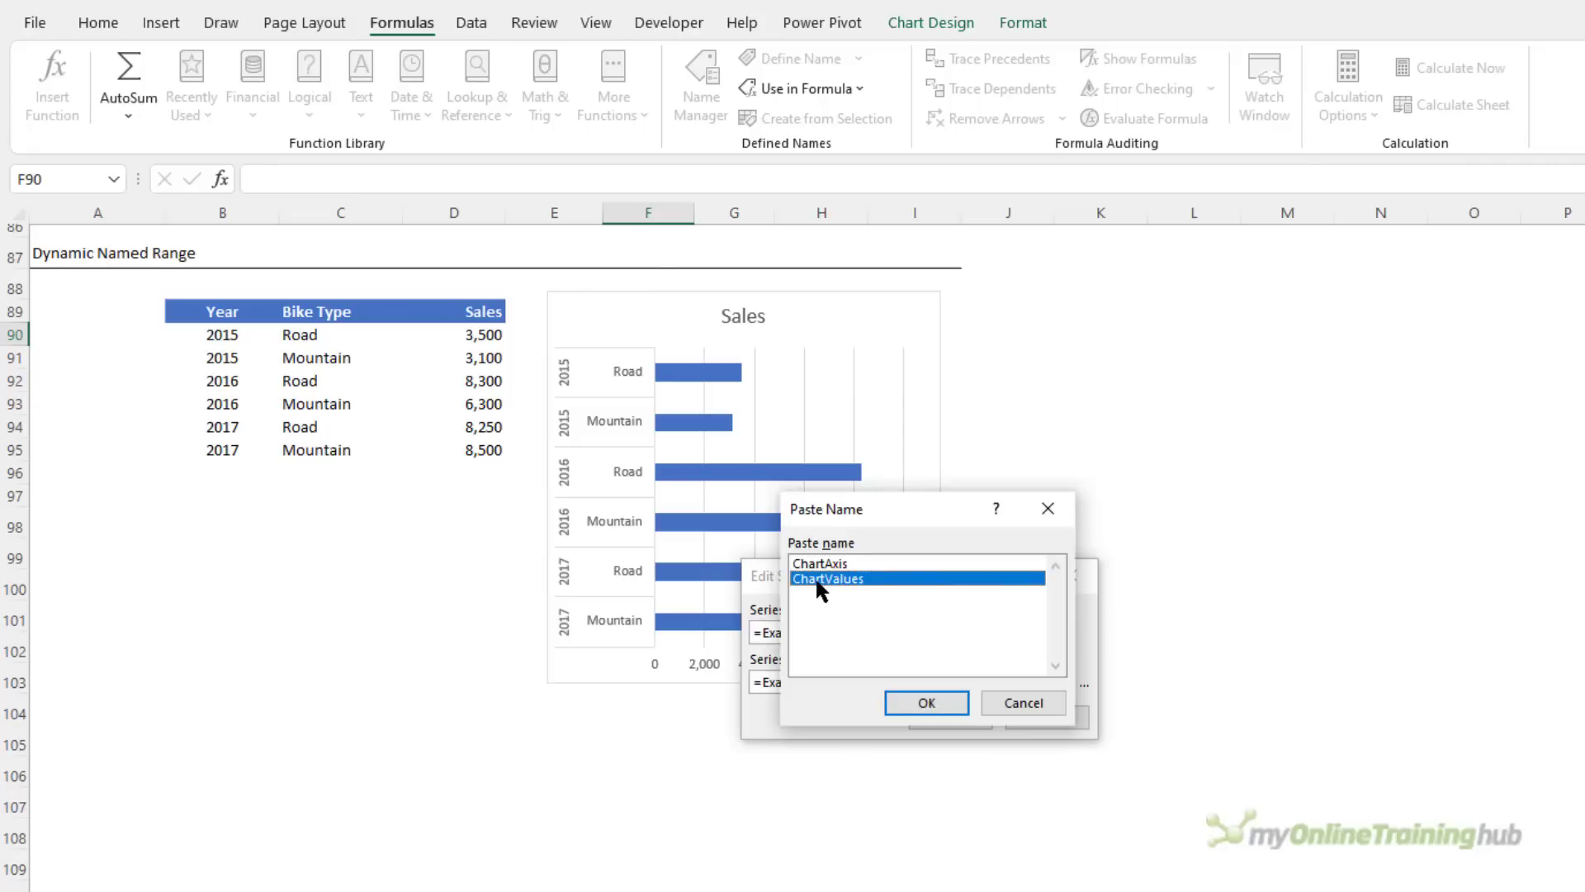
click(896, 706)
click(928, 715)
Step: Set the chart's axis labels to =Examples!ChartAxis and apply the new data source
click(977, 643)
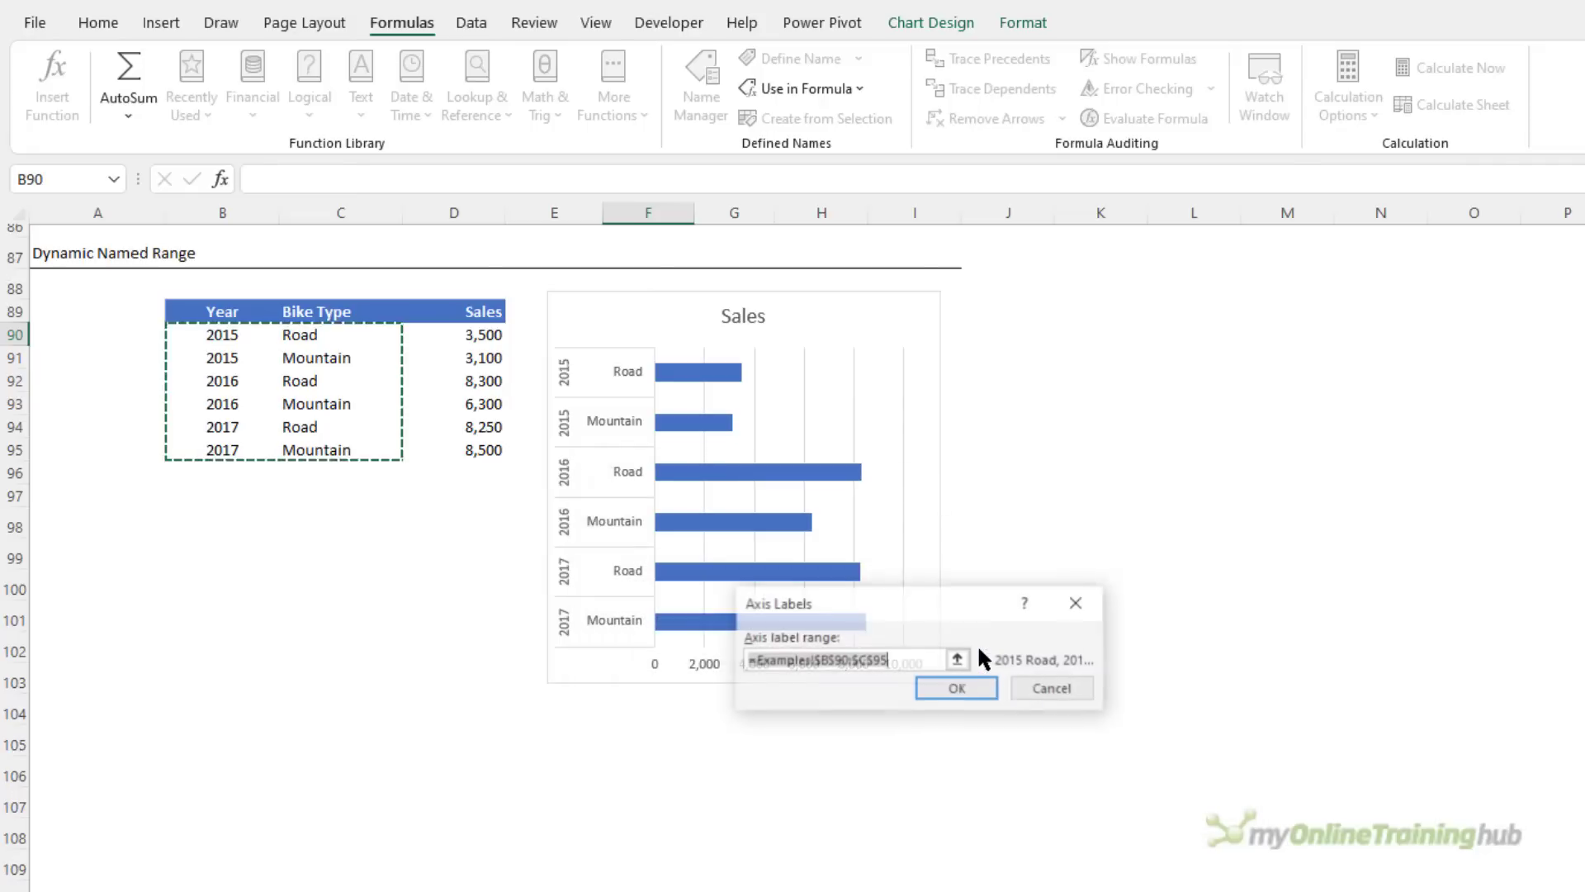
click(834, 660)
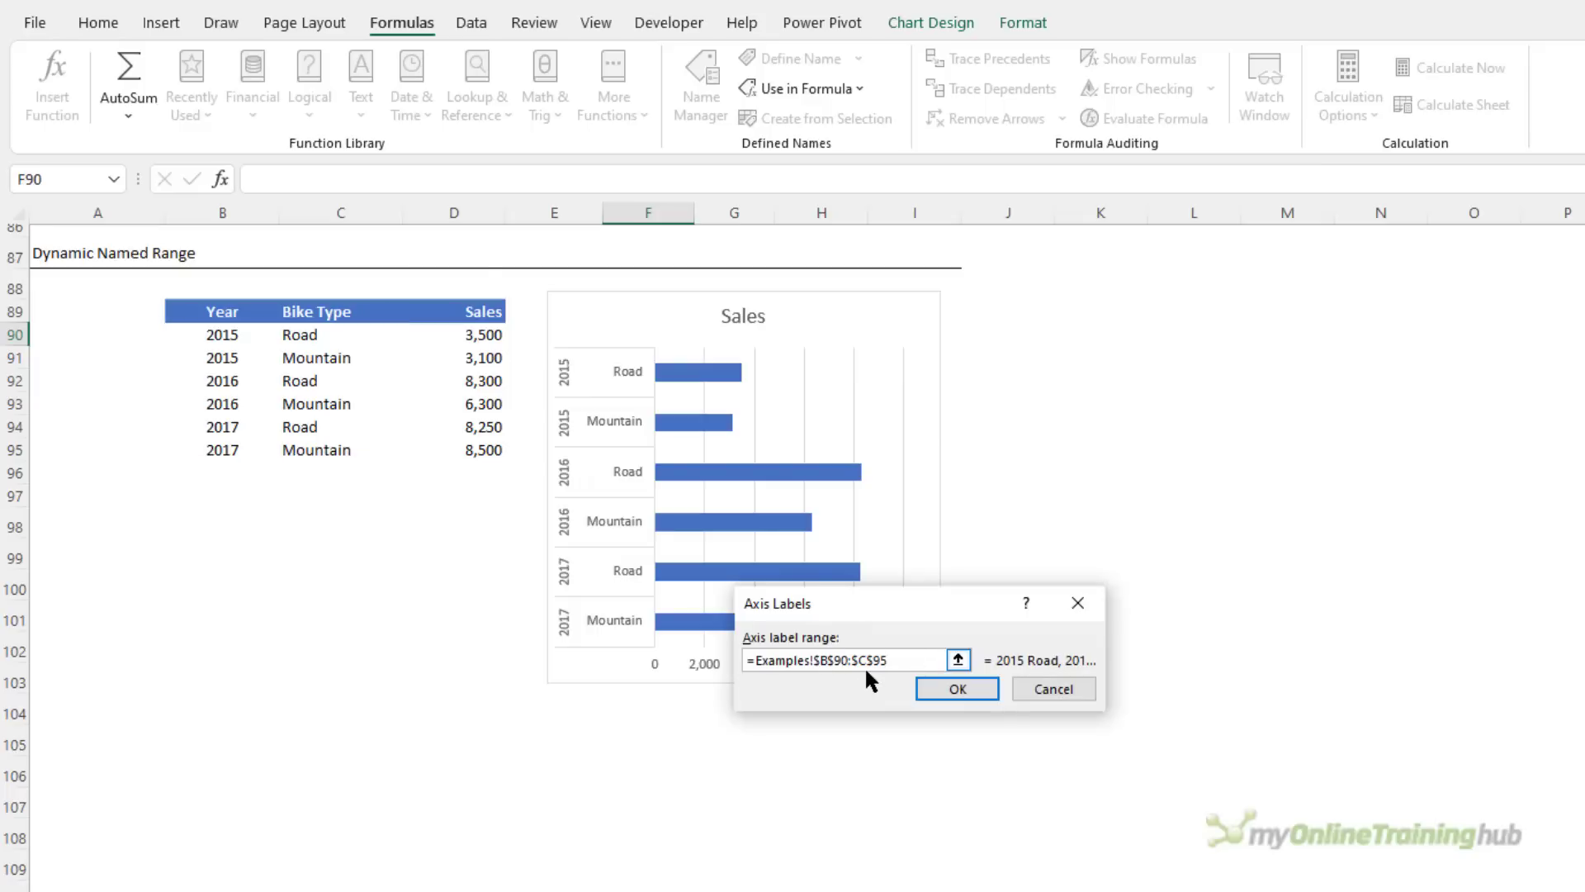
key(BackSpace)
key(BackSpace)
key(BackSpace)
key(BackSpace)
key(BackSpace)
key(BackSpace)
key(BackSpace)
key(BackSpace)
key(BackSpace)
key(BackSpace)
key(BackSpace)
key(F3)
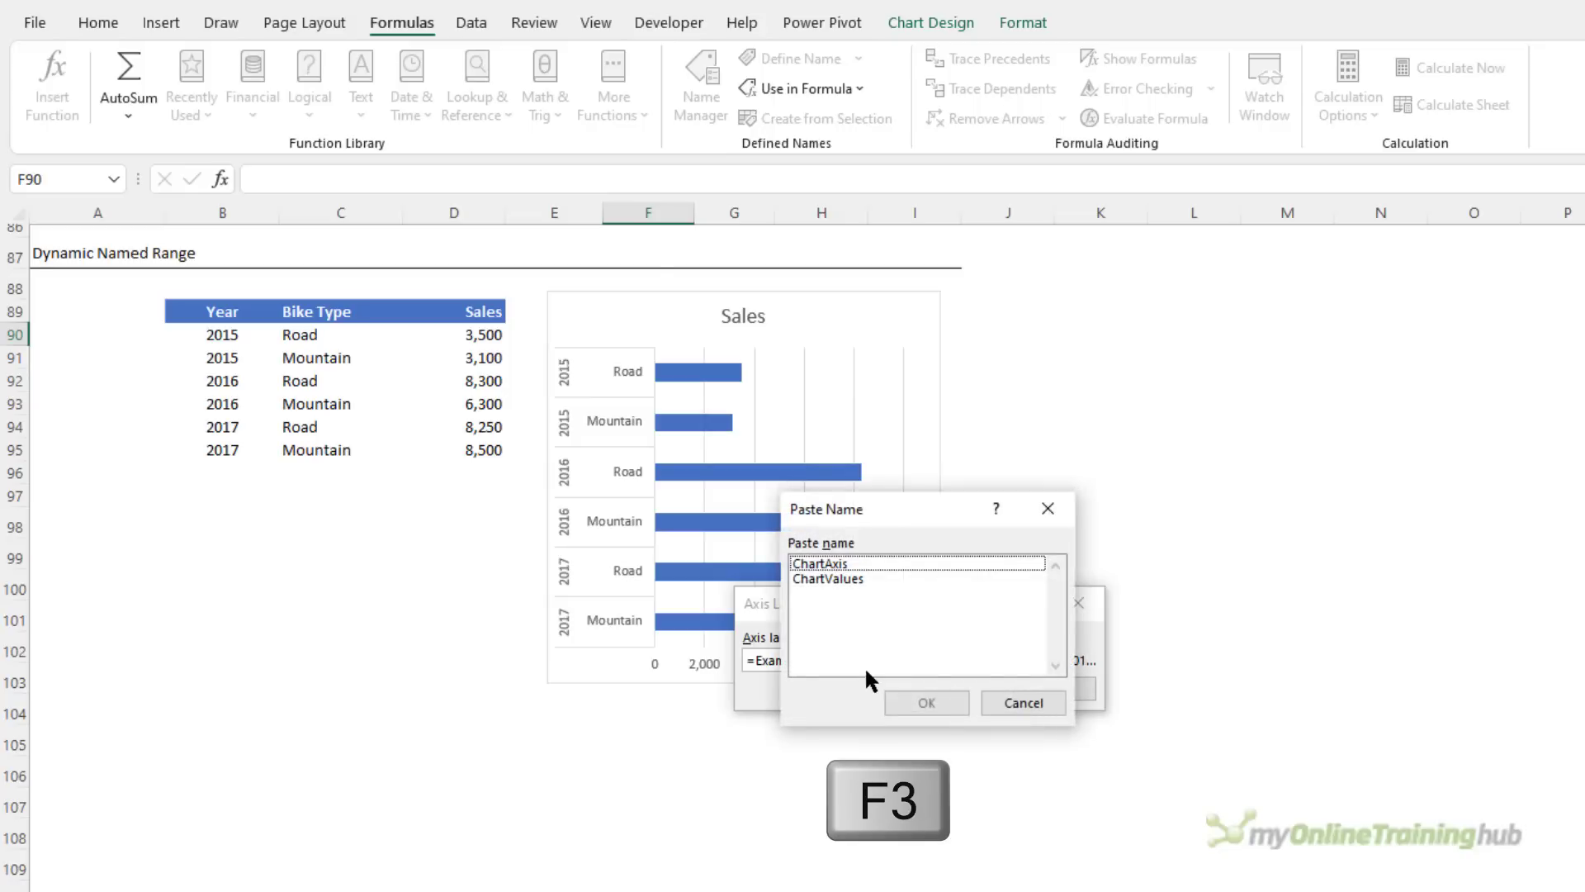
click(859, 565)
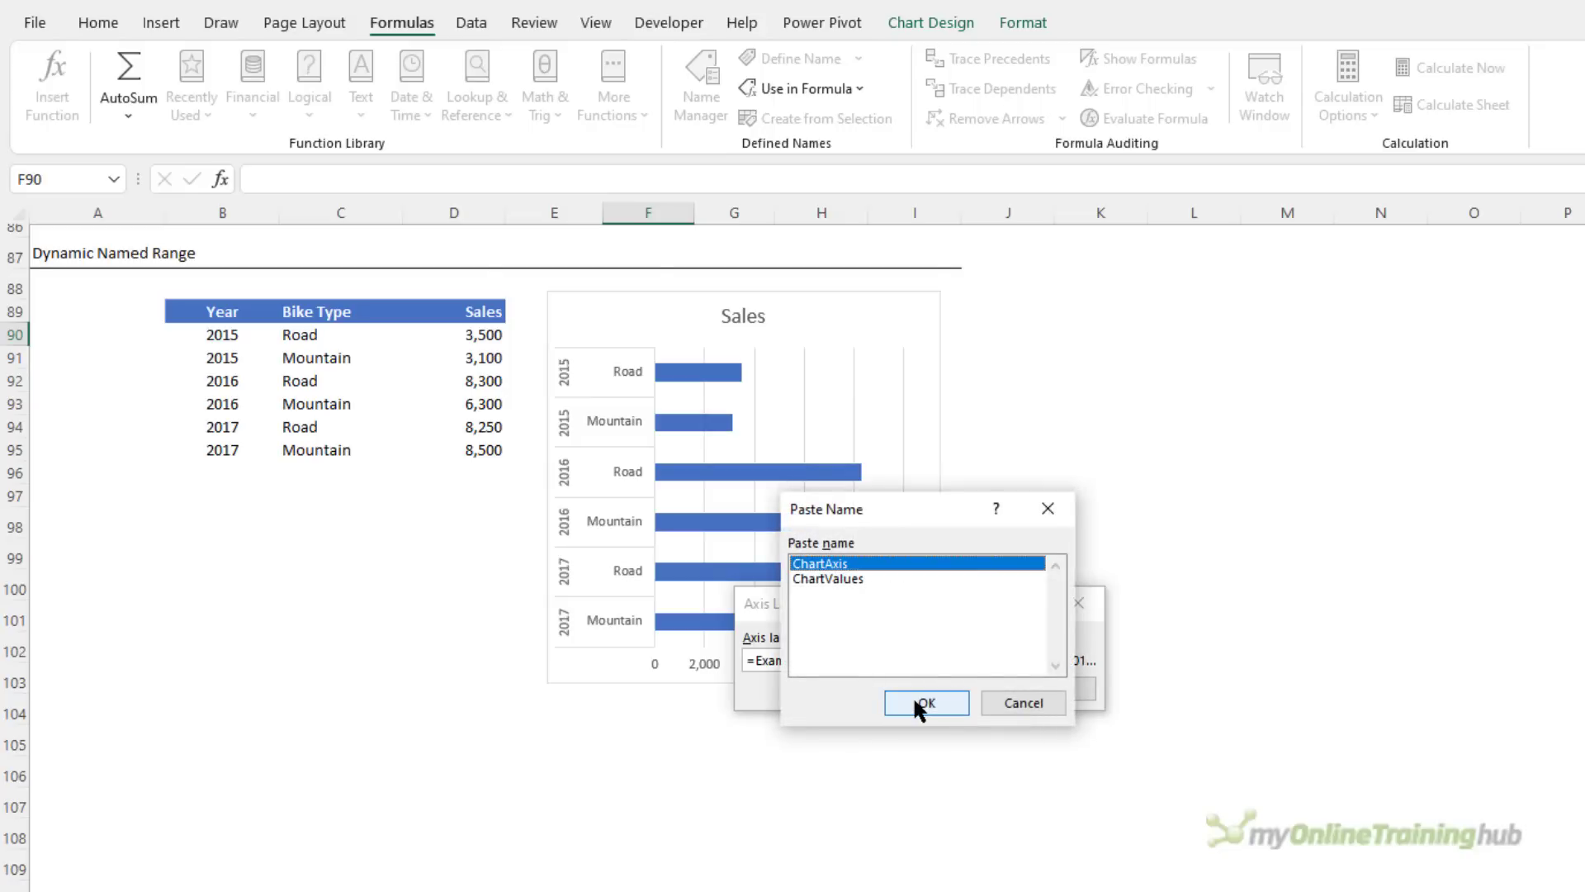
click(916, 701)
click(951, 688)
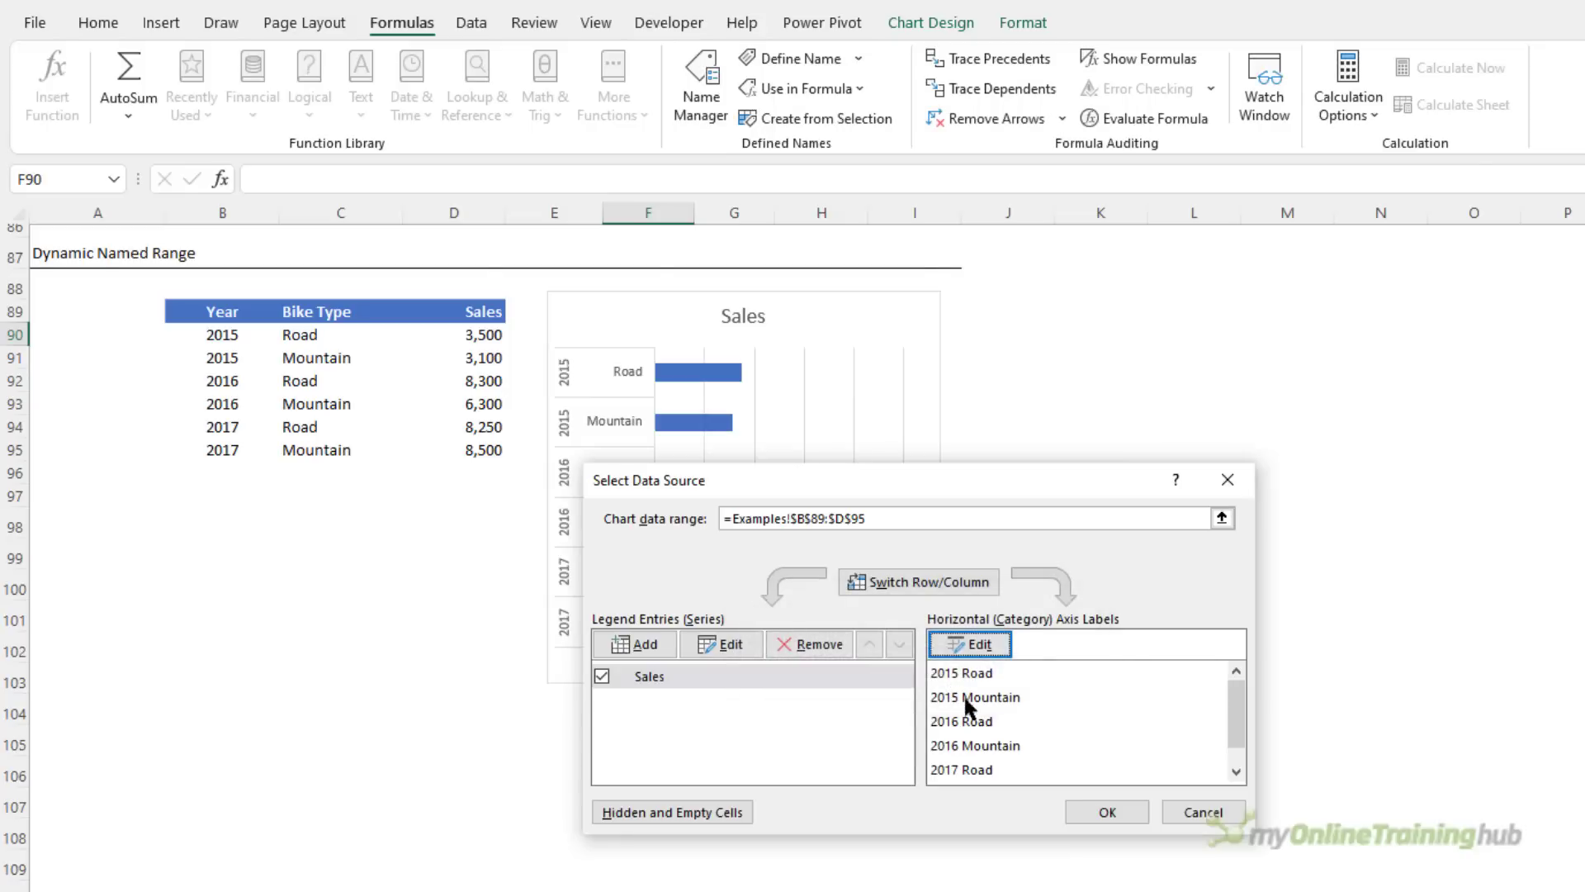
click(1098, 809)
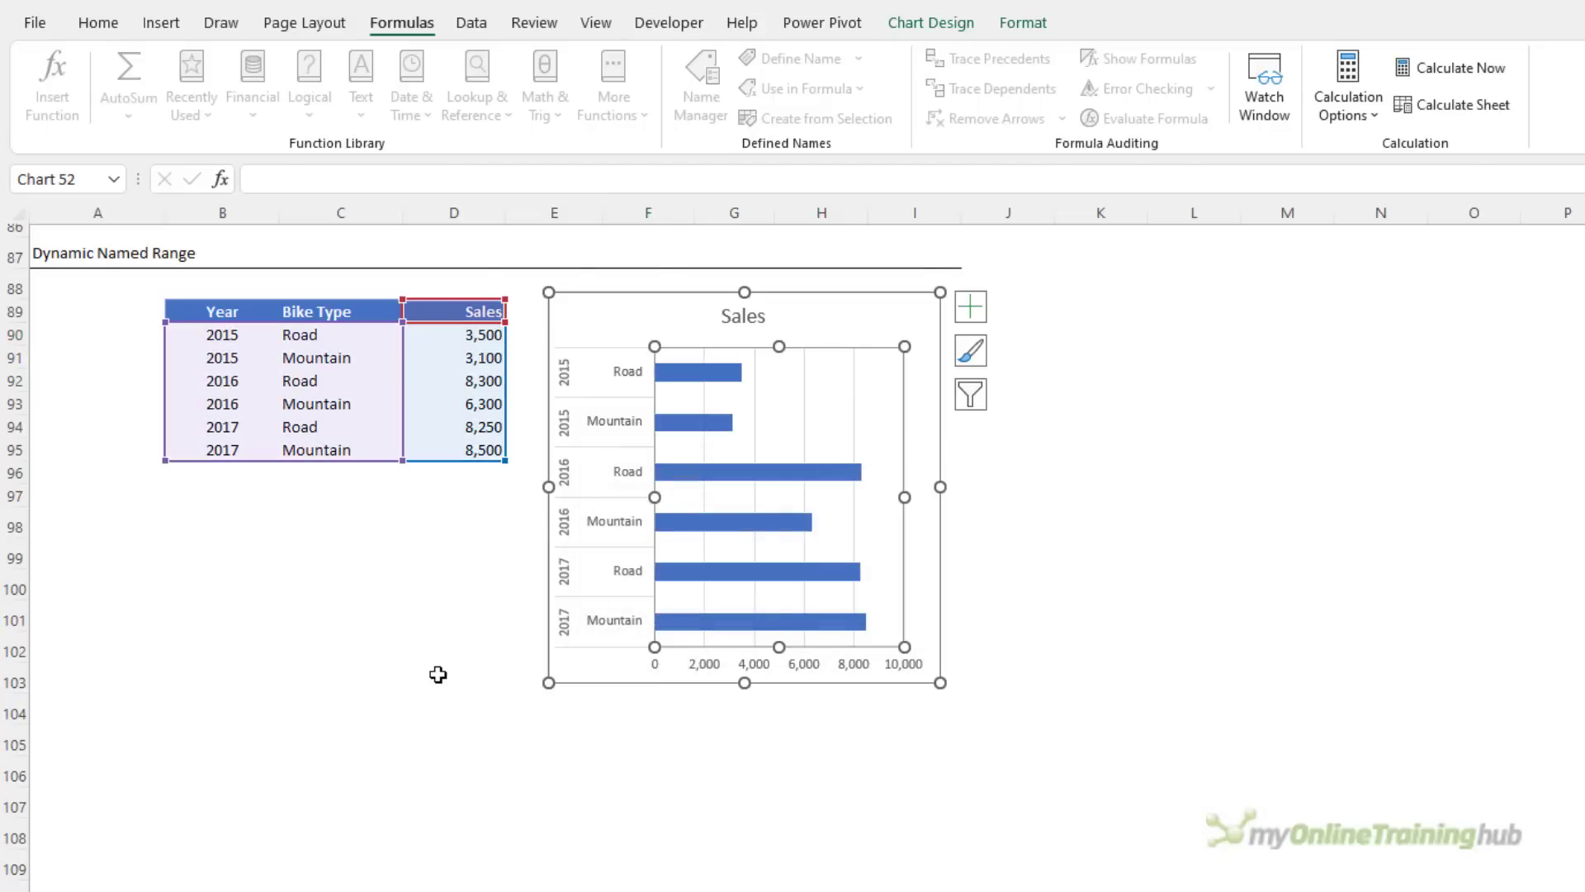
Step: Add a 2018 Road row with sales of 8,700 in row 96
click(438, 674)
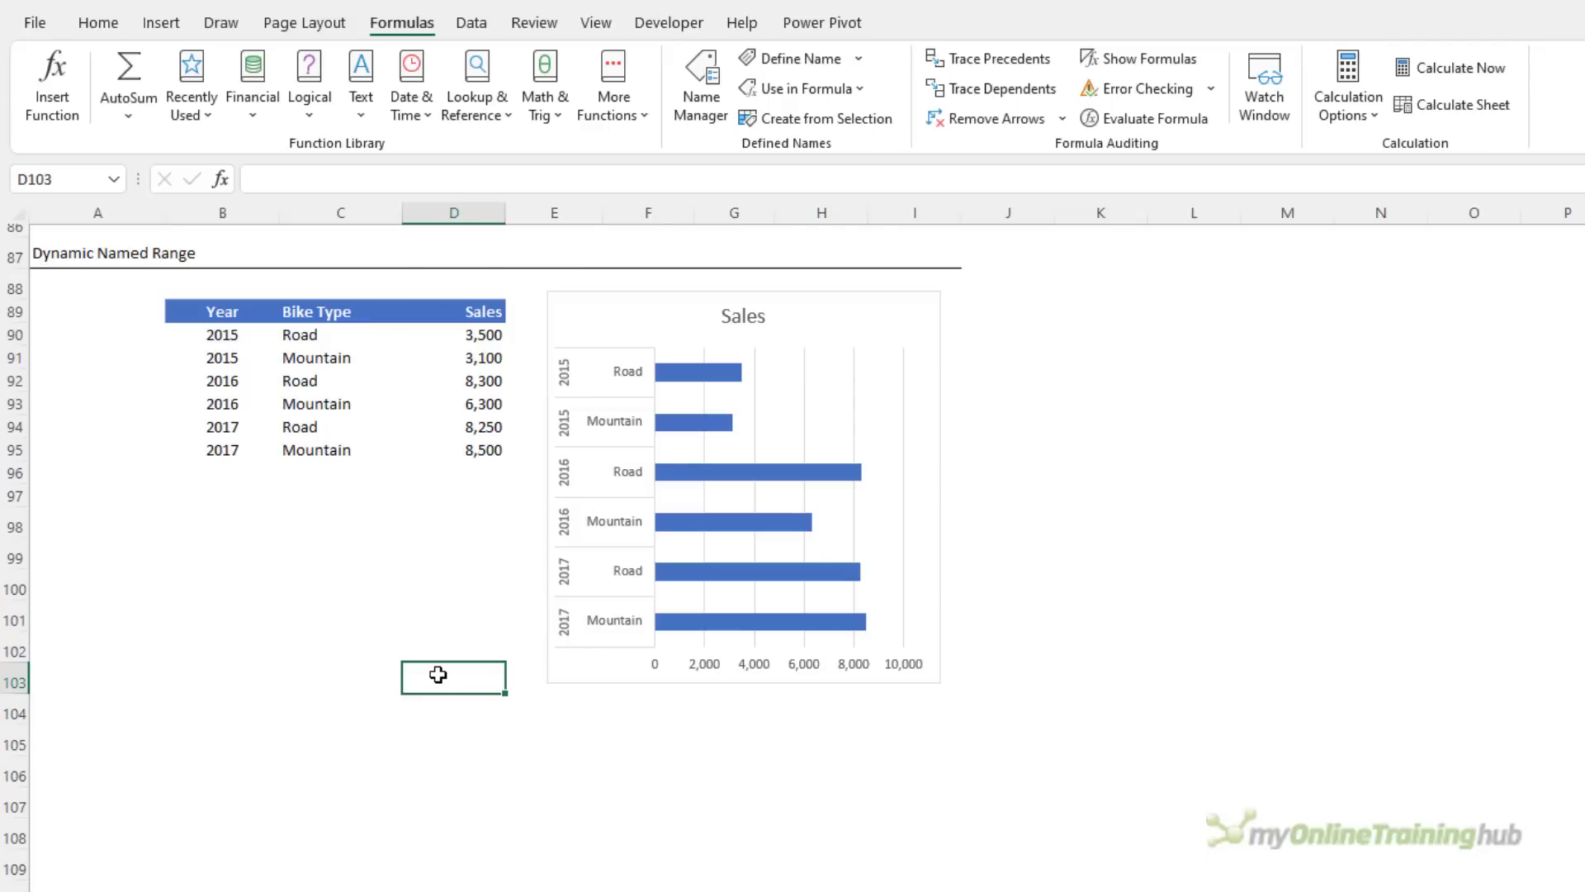
click(217, 467)
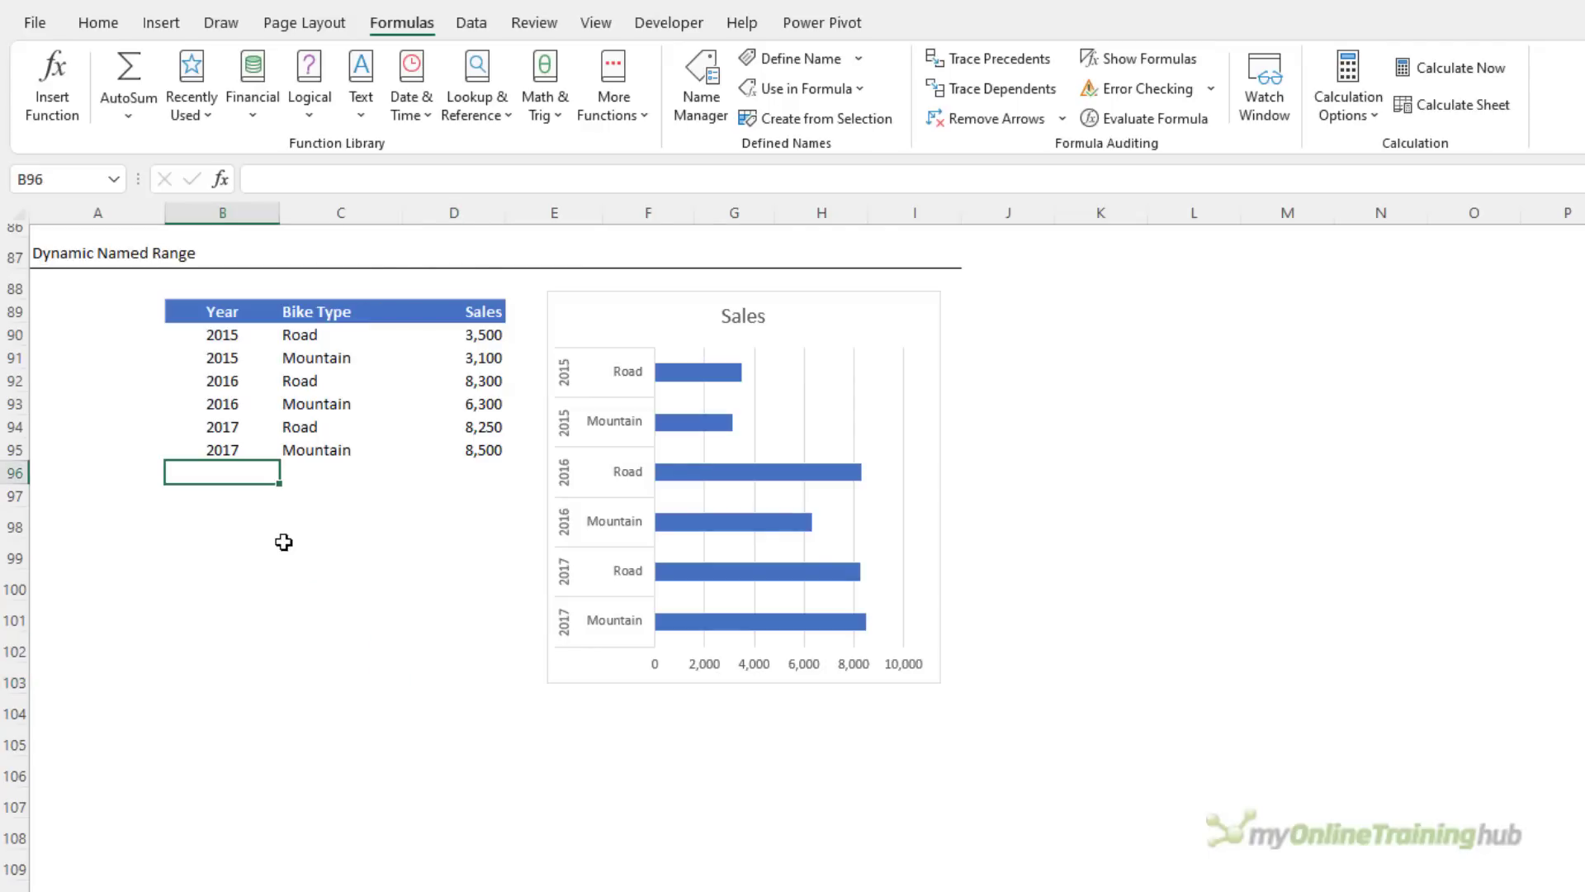
text(2018)
key(Tab)
text(Road)
key(Tab)
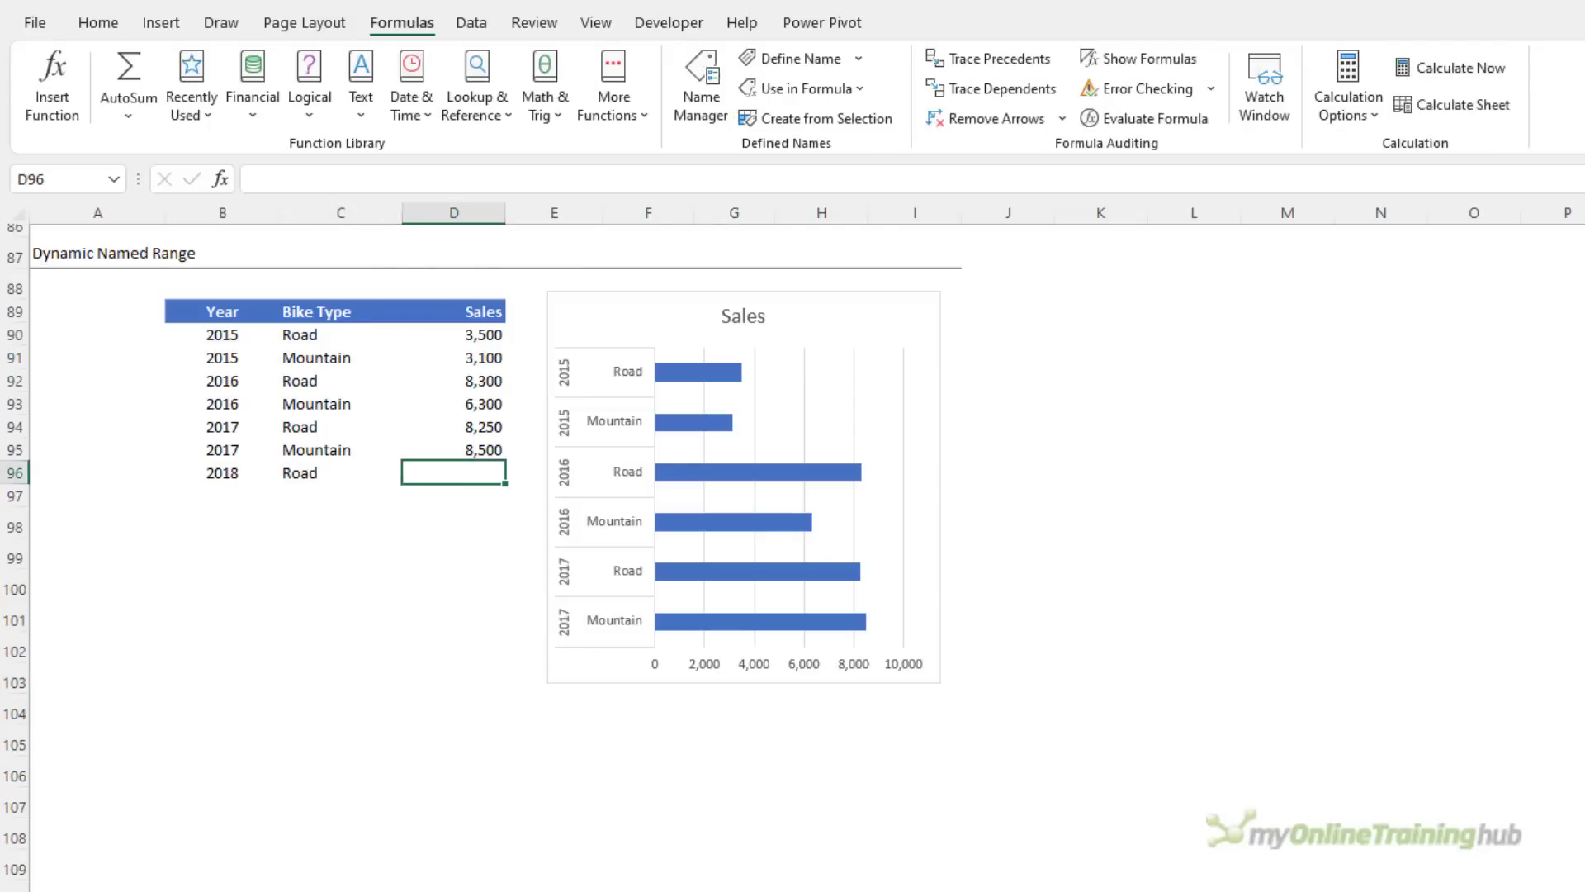
text(8700)
key(Return)
Step: Add a 2018 Mountain row with sales of 6,650 in row 97
text(2018)
key(Tab)
text(Mountain)
key(Tab)
text(6650)
click(340, 522)
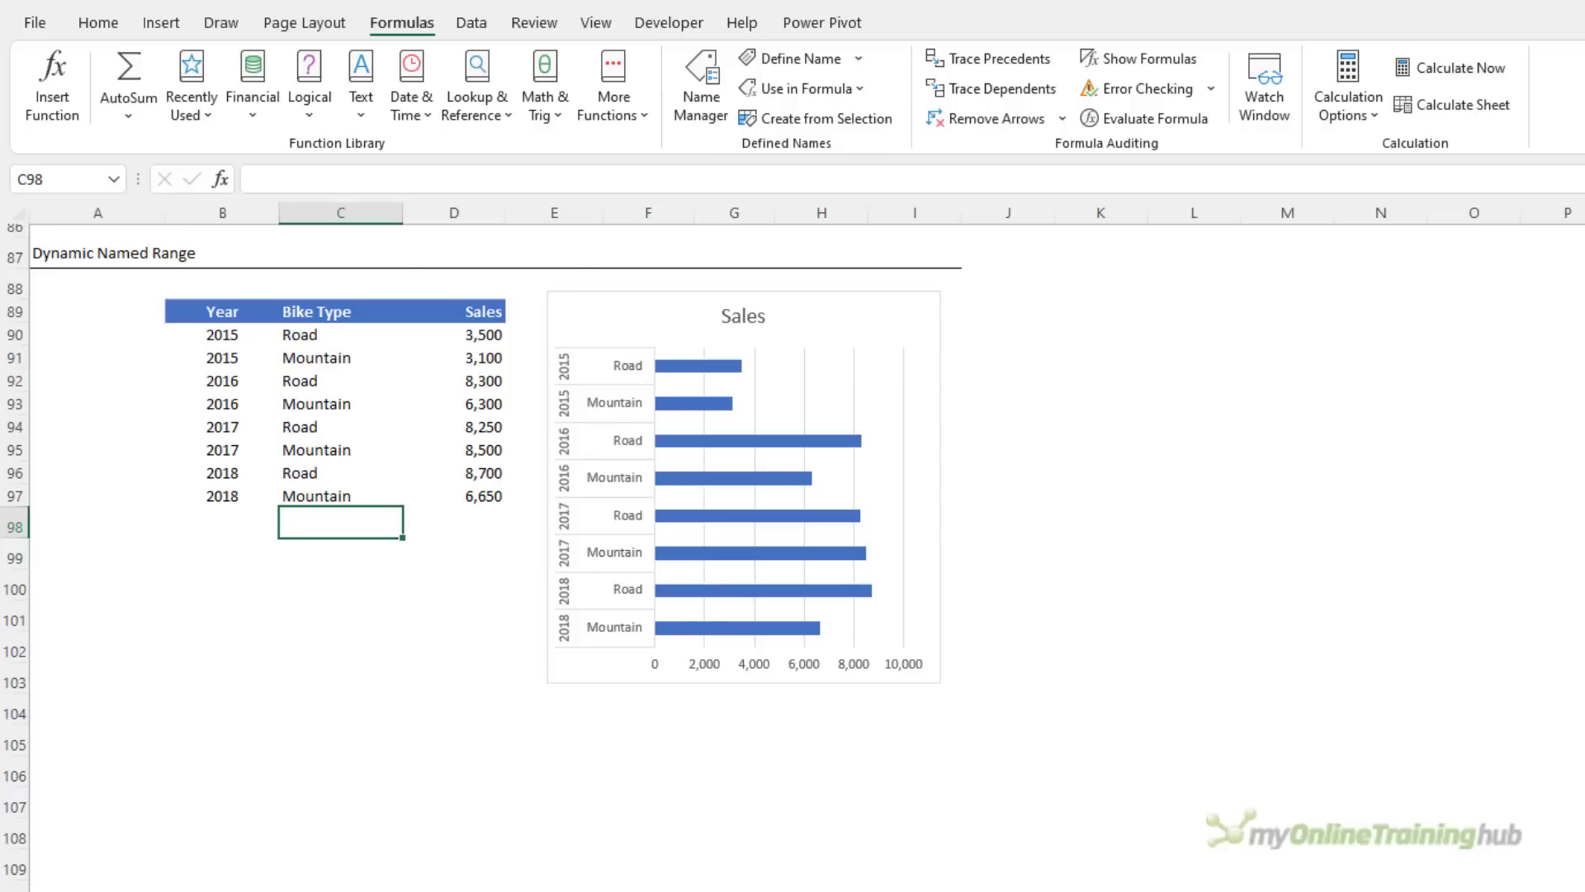
click(223, 427)
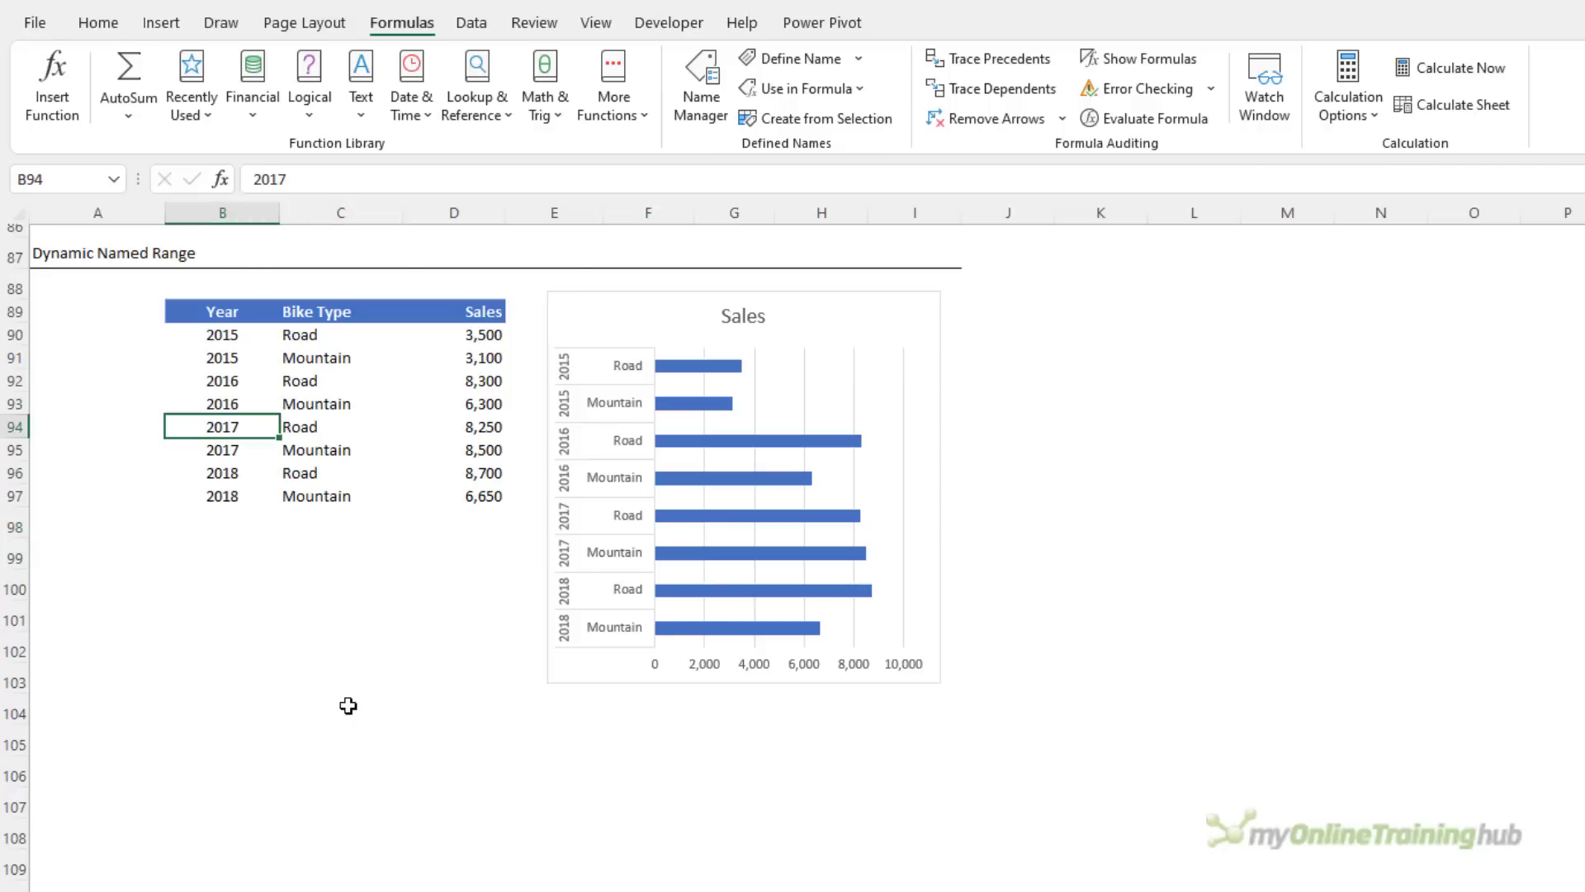
key(Delete)
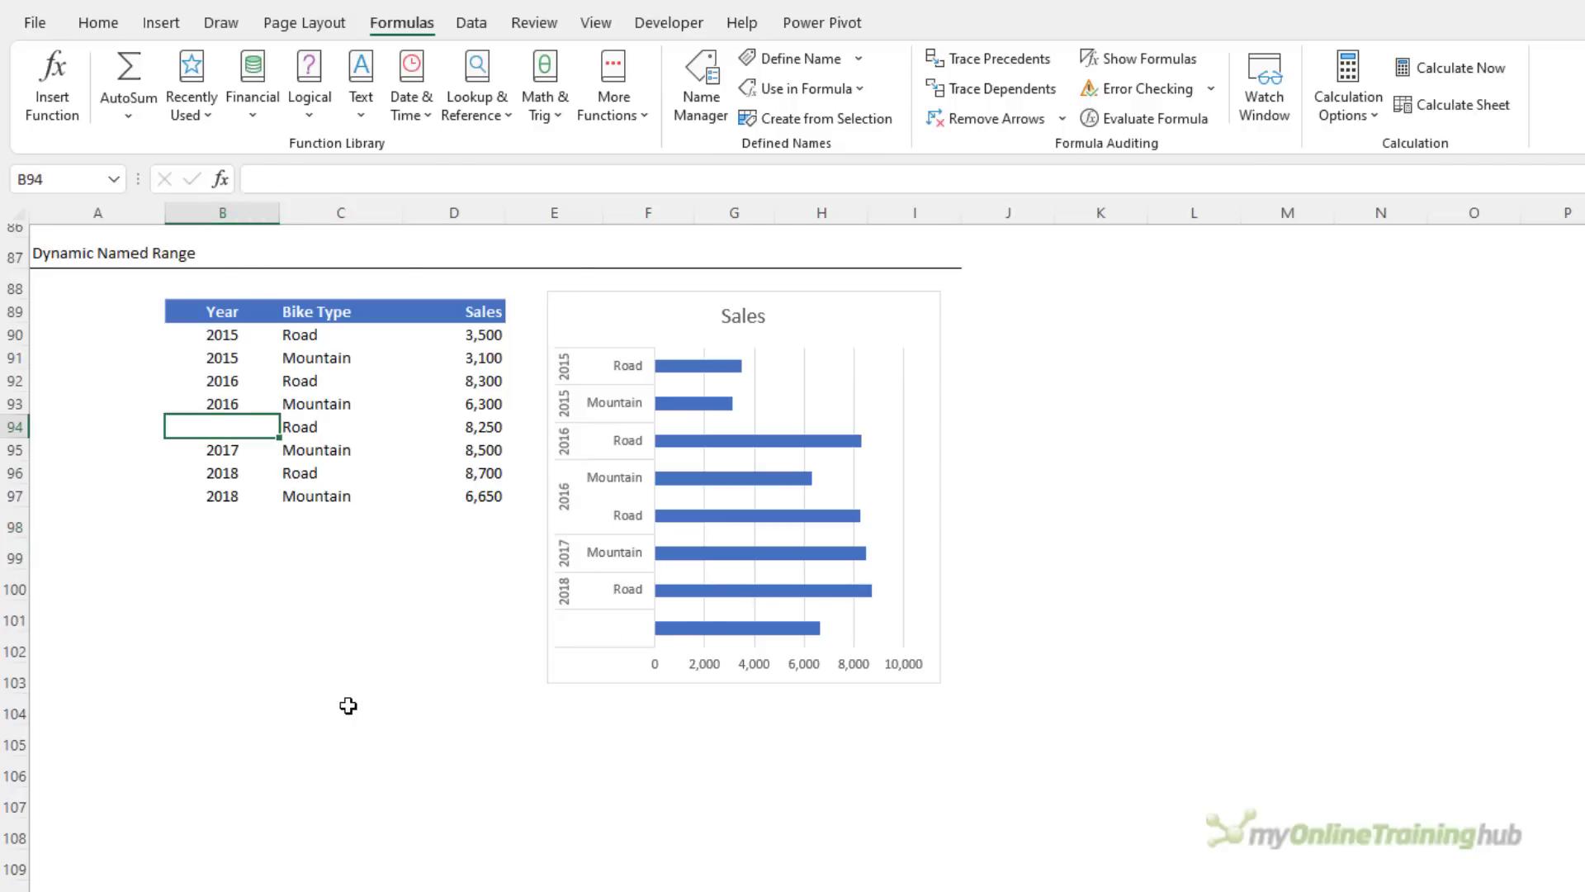
drag(235, 334, 262, 491)
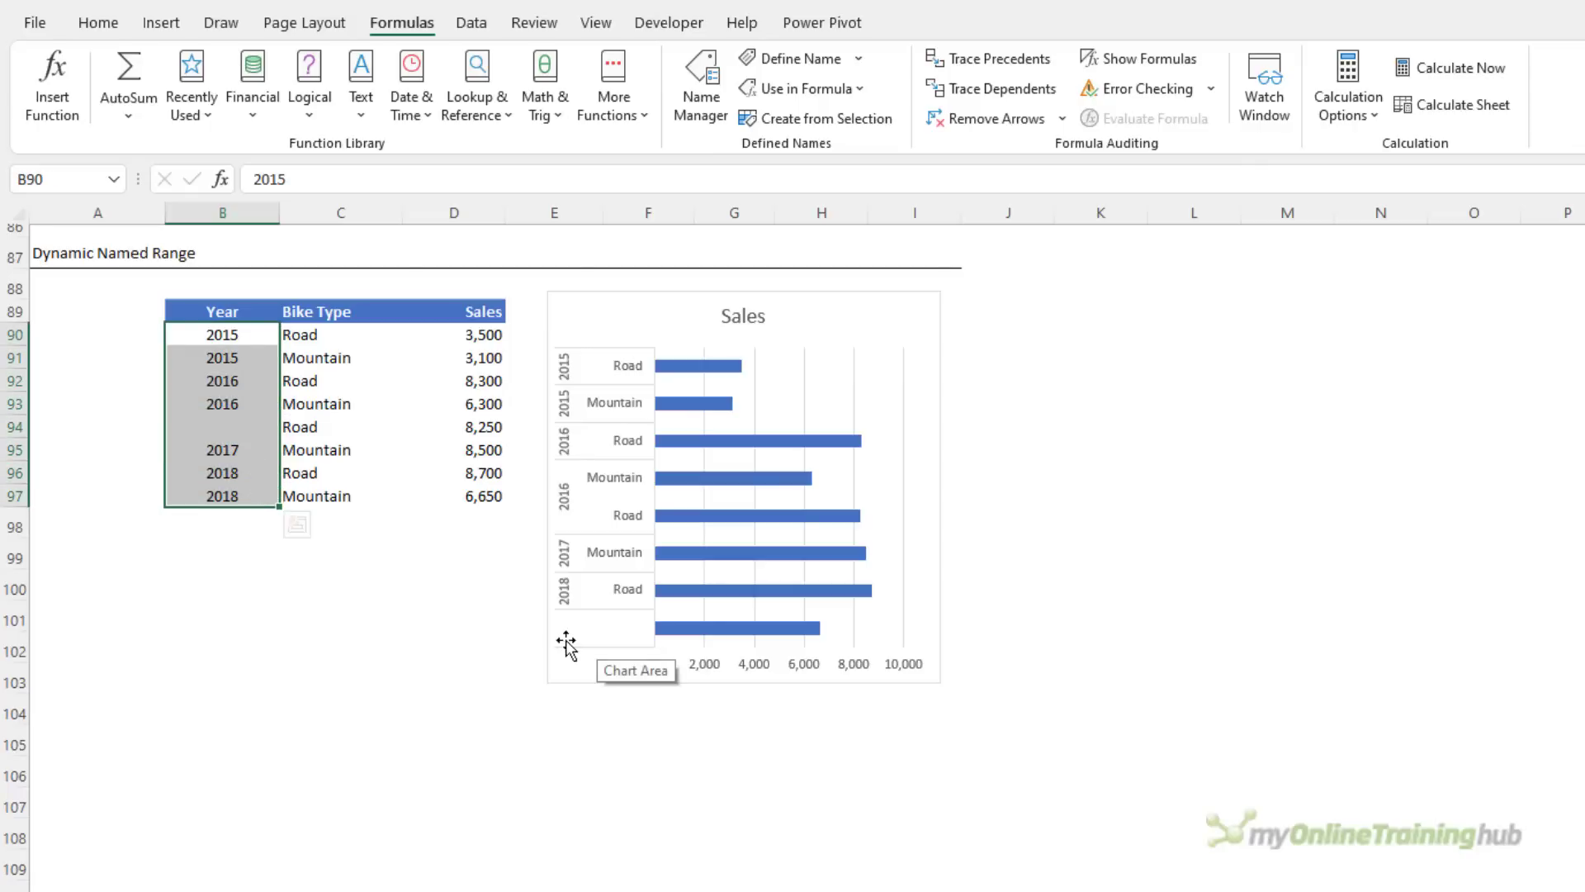
click(250, 404)
click(699, 97)
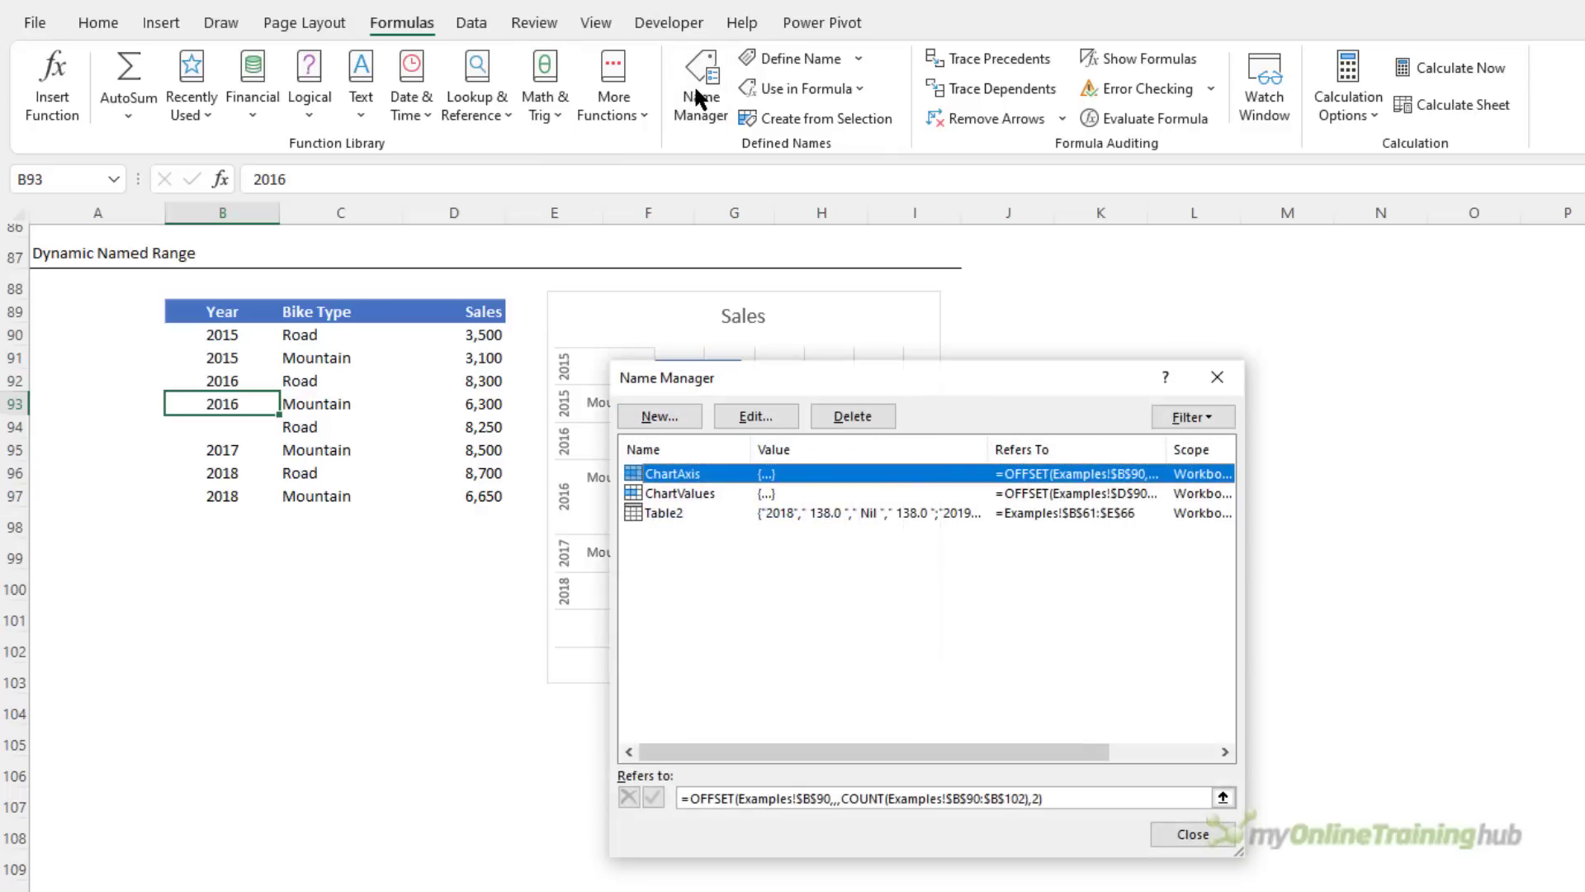
click(743, 799)
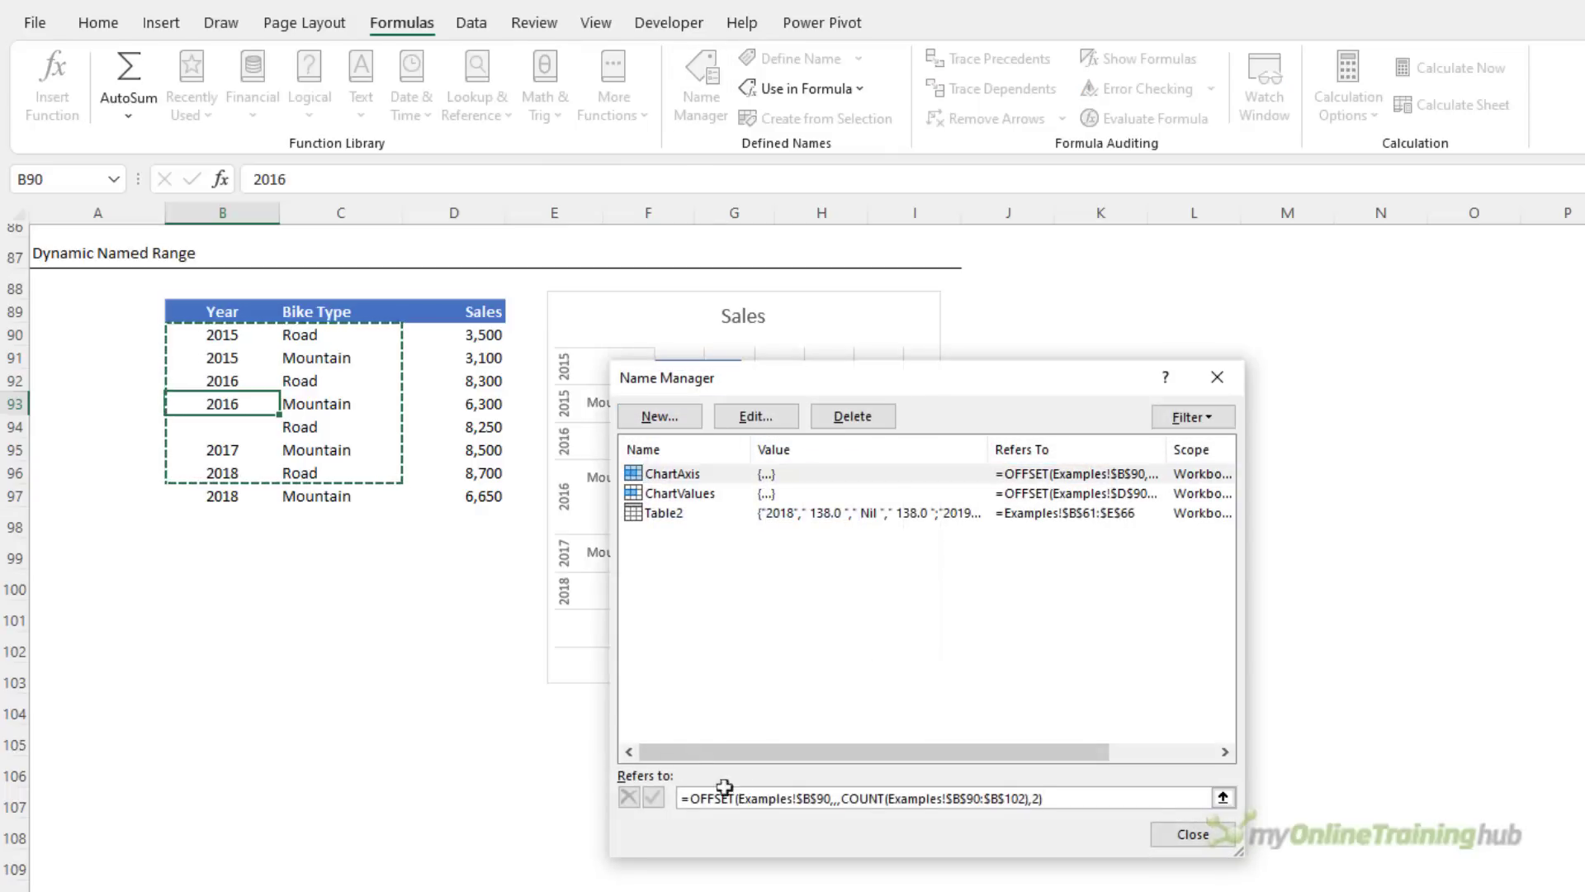
click(1164, 834)
click(230, 424)
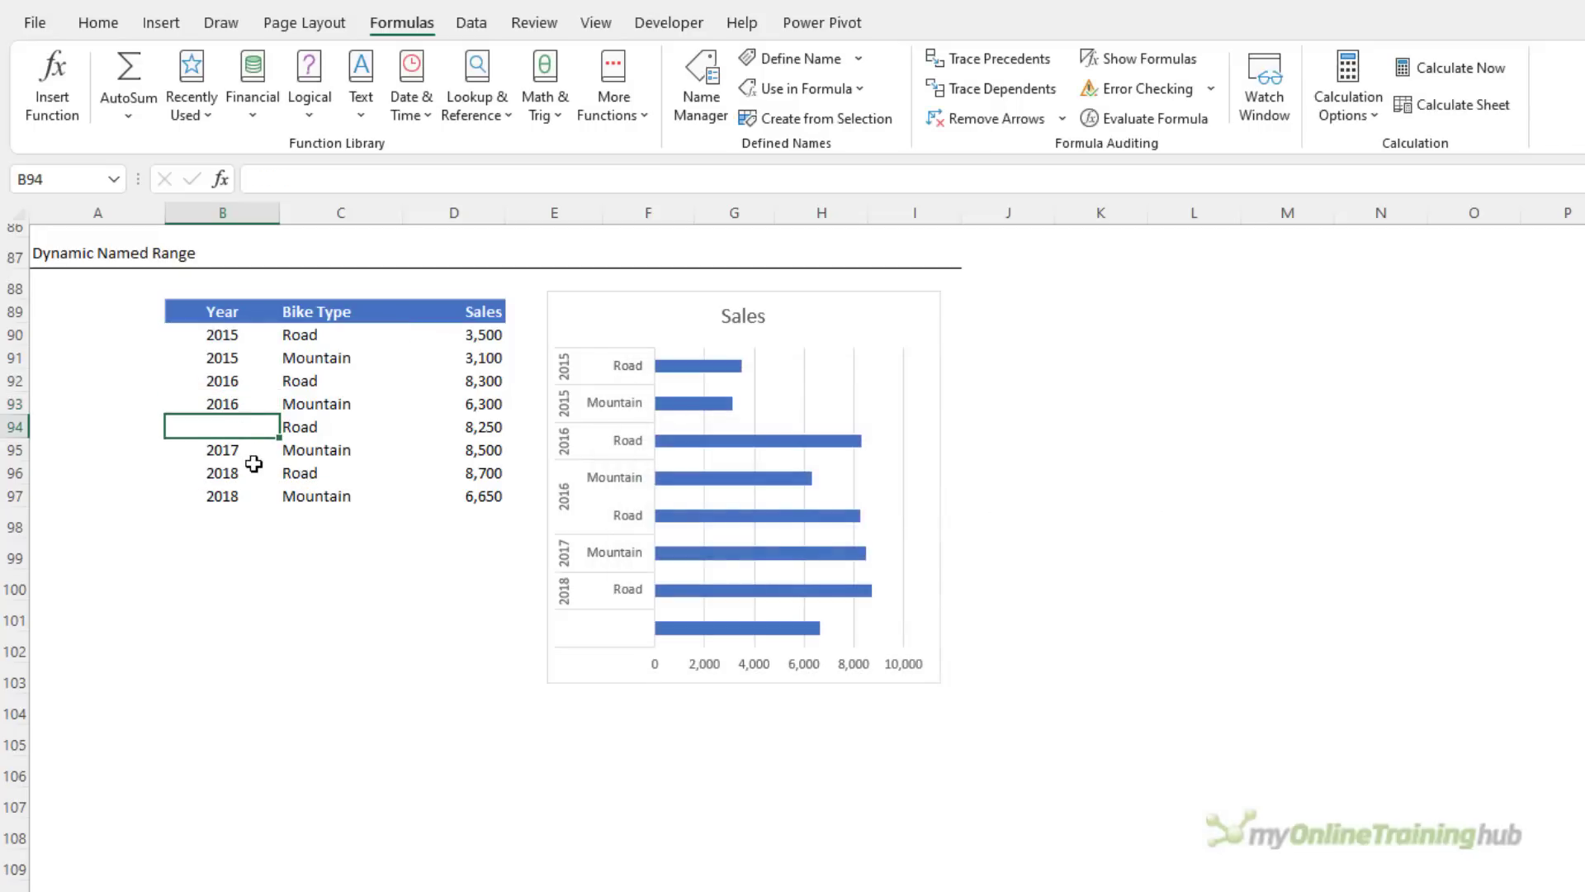
key(ctrl+z)
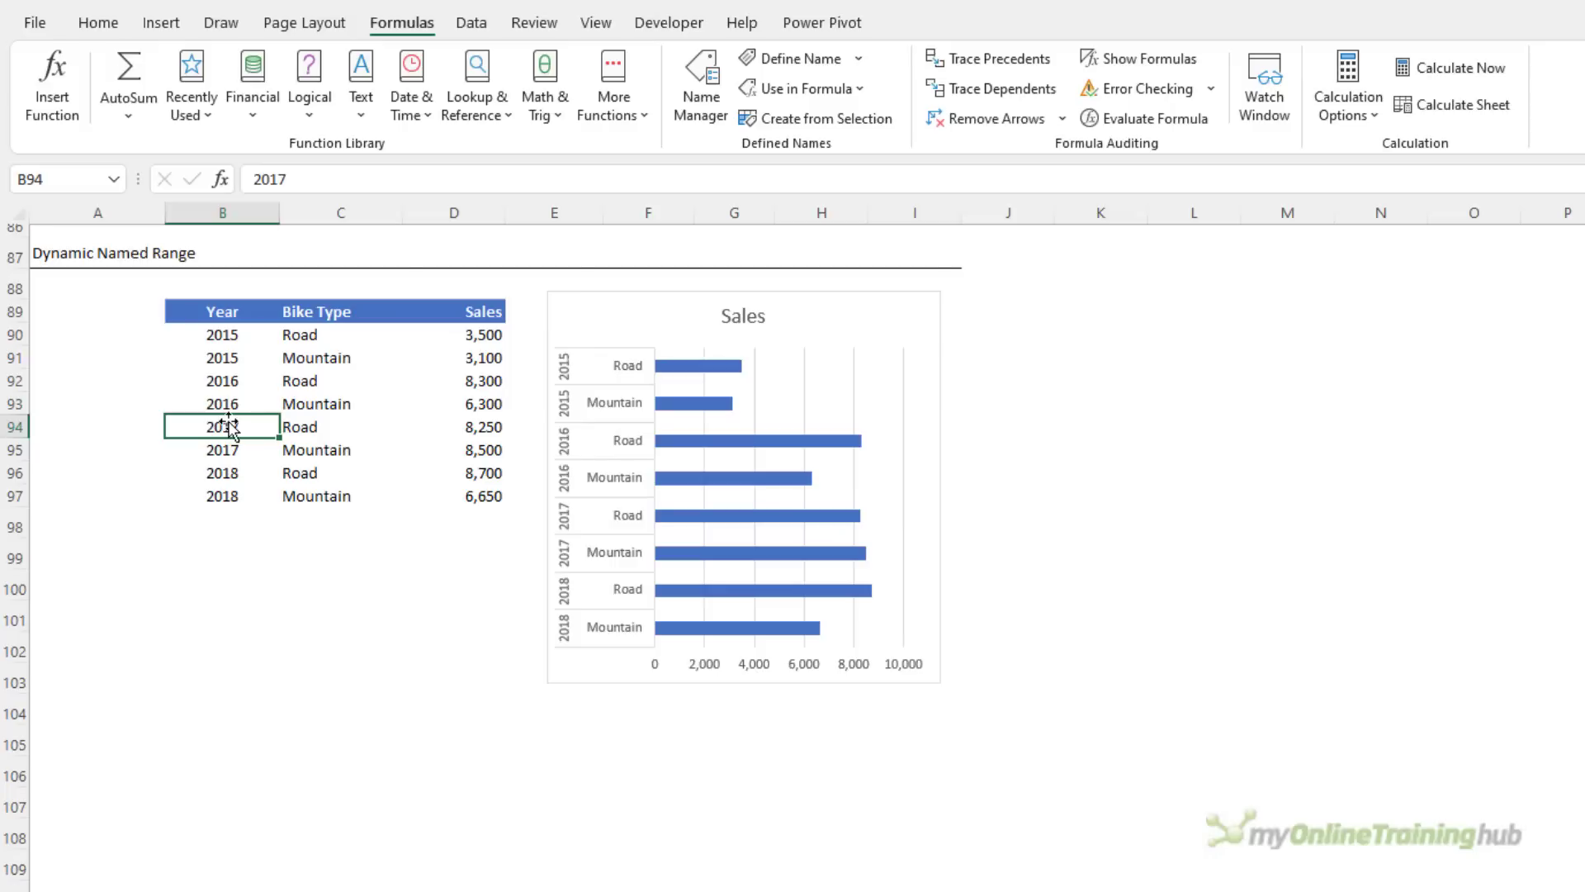
key(ctrl+End)
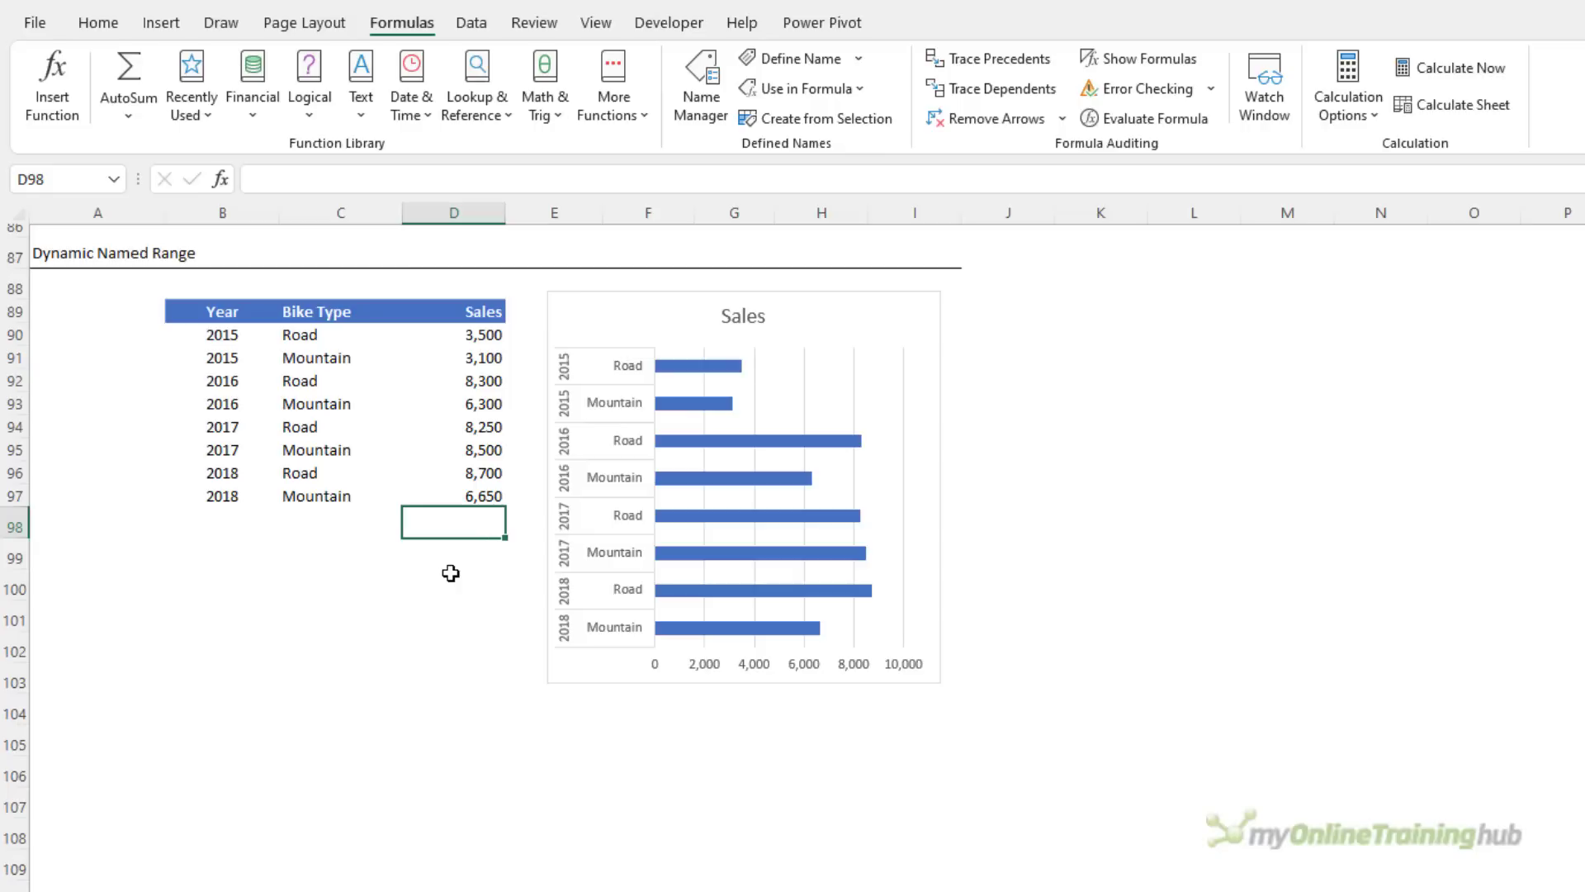
Step: AutoSum the Sales column into D98 as =SUM(D90:D97), totalling 53,300
key(alt+equal)
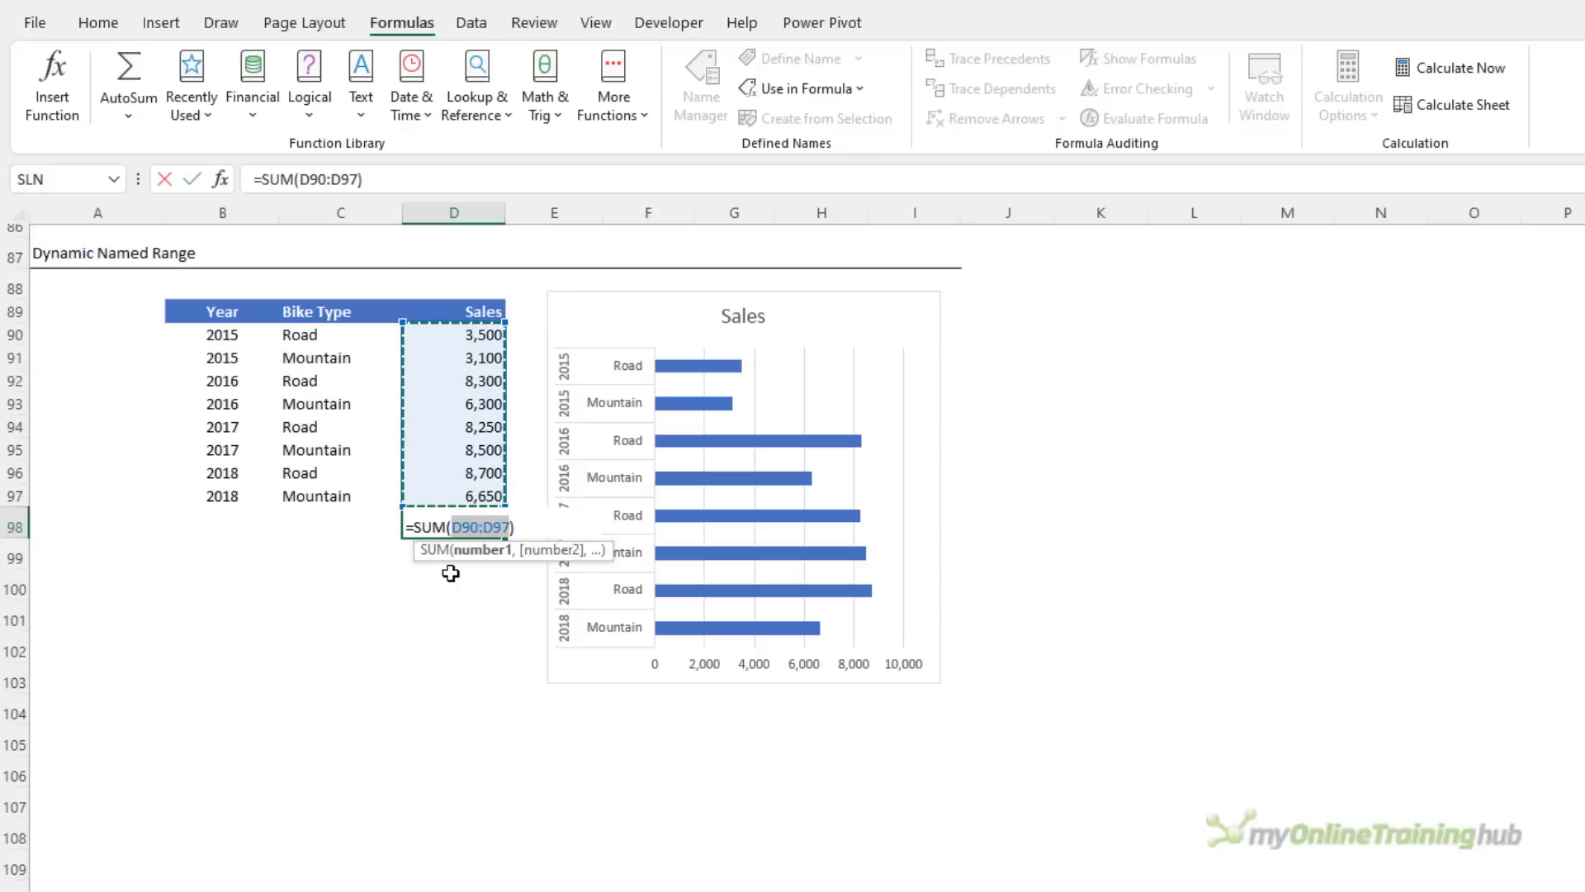
key(Return)
key(Up)
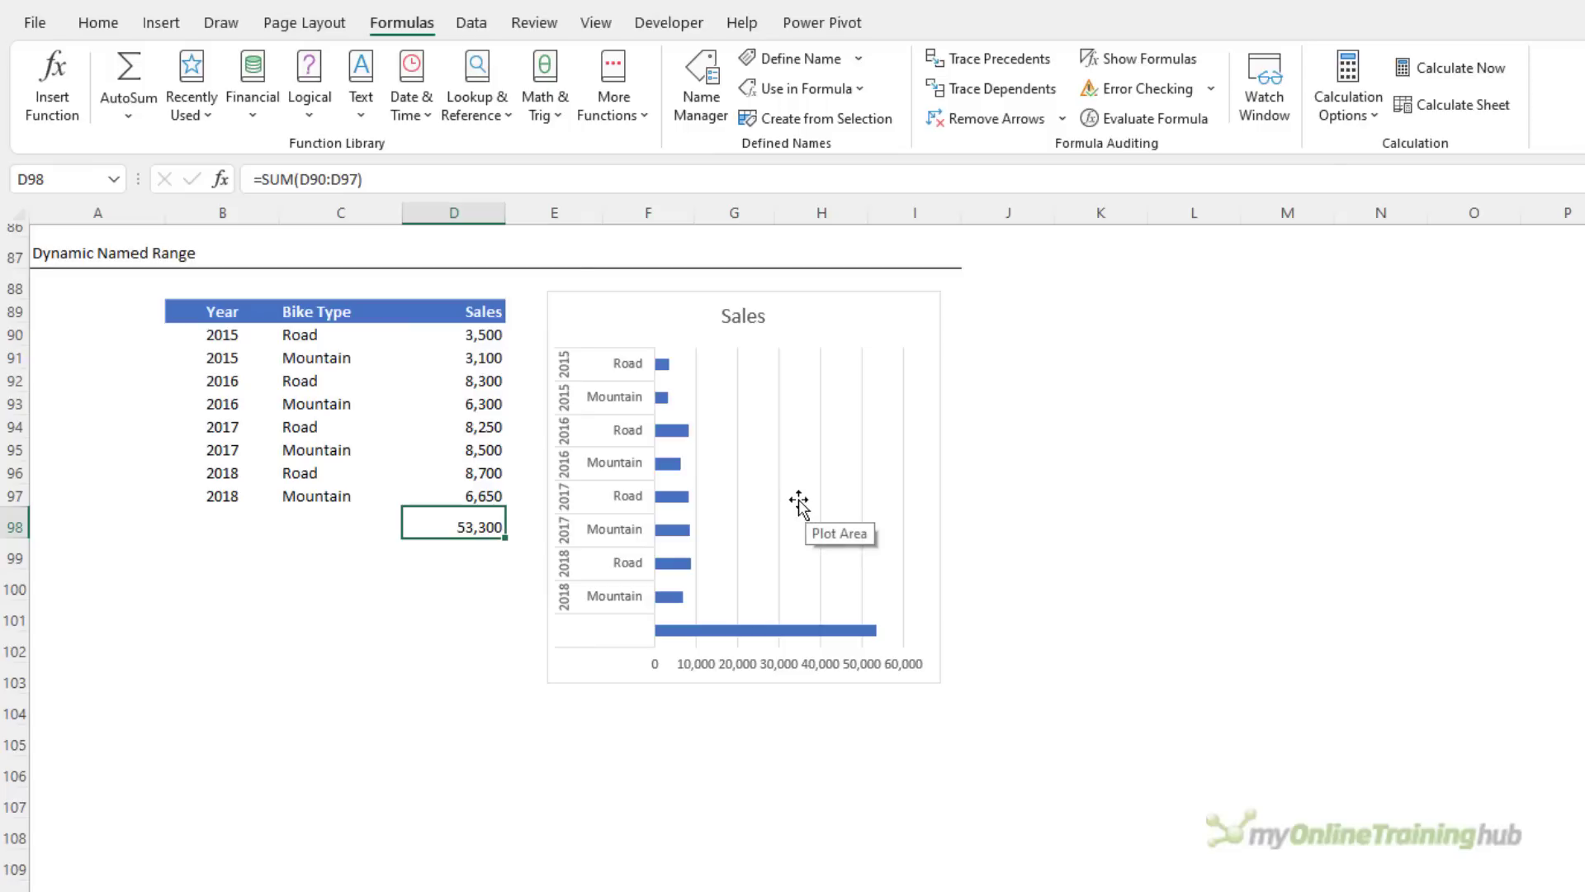
Step: Open Name Manager and show the ChartValues definition
mouse_move(693, 632)
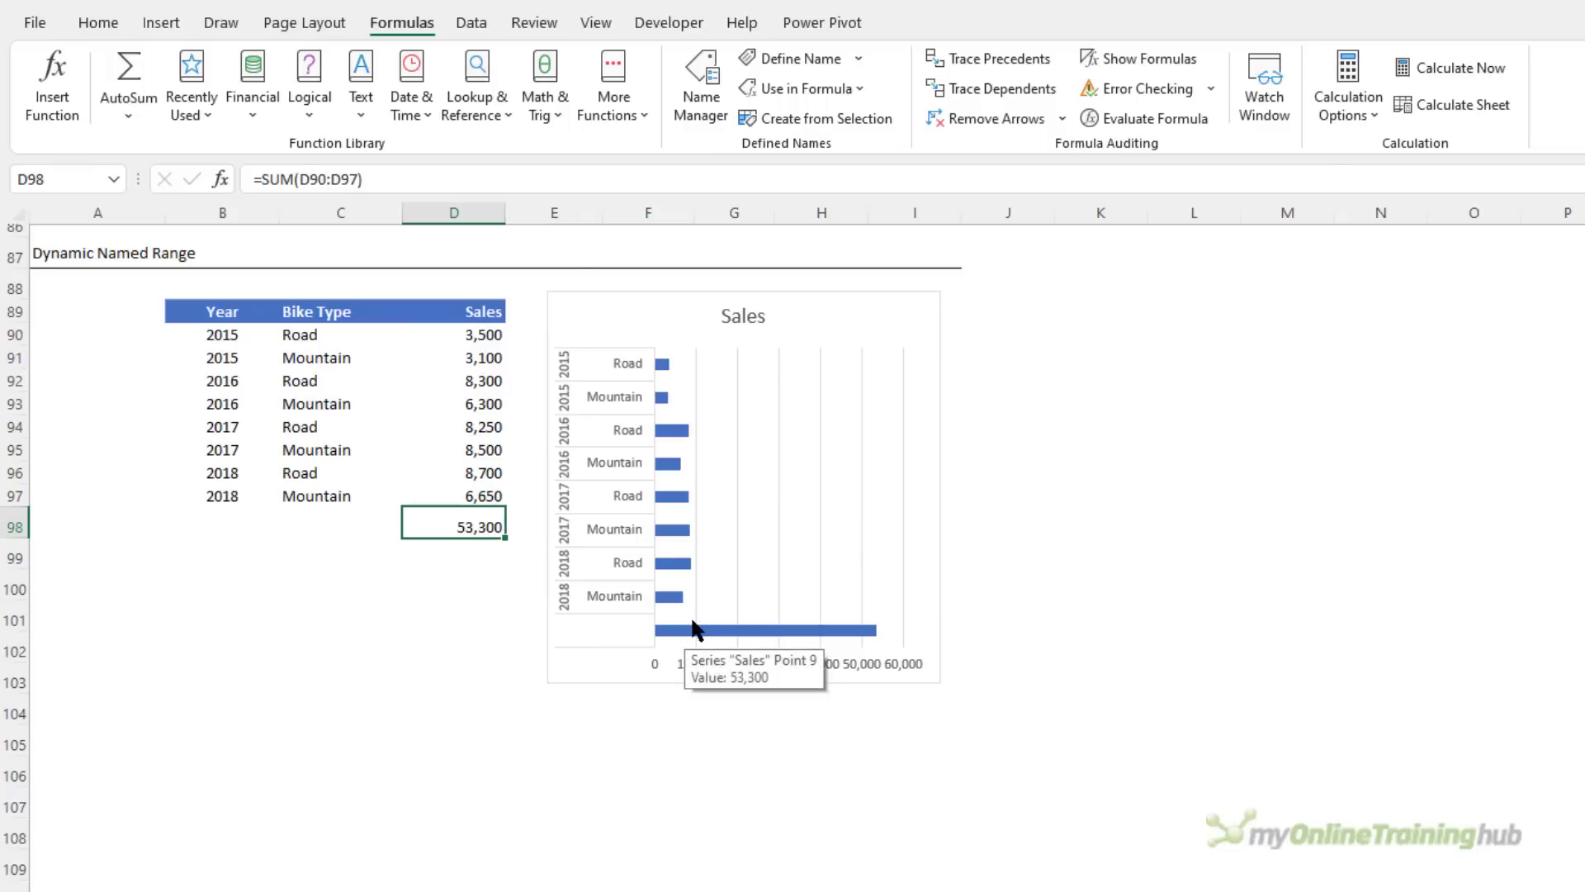
click(684, 109)
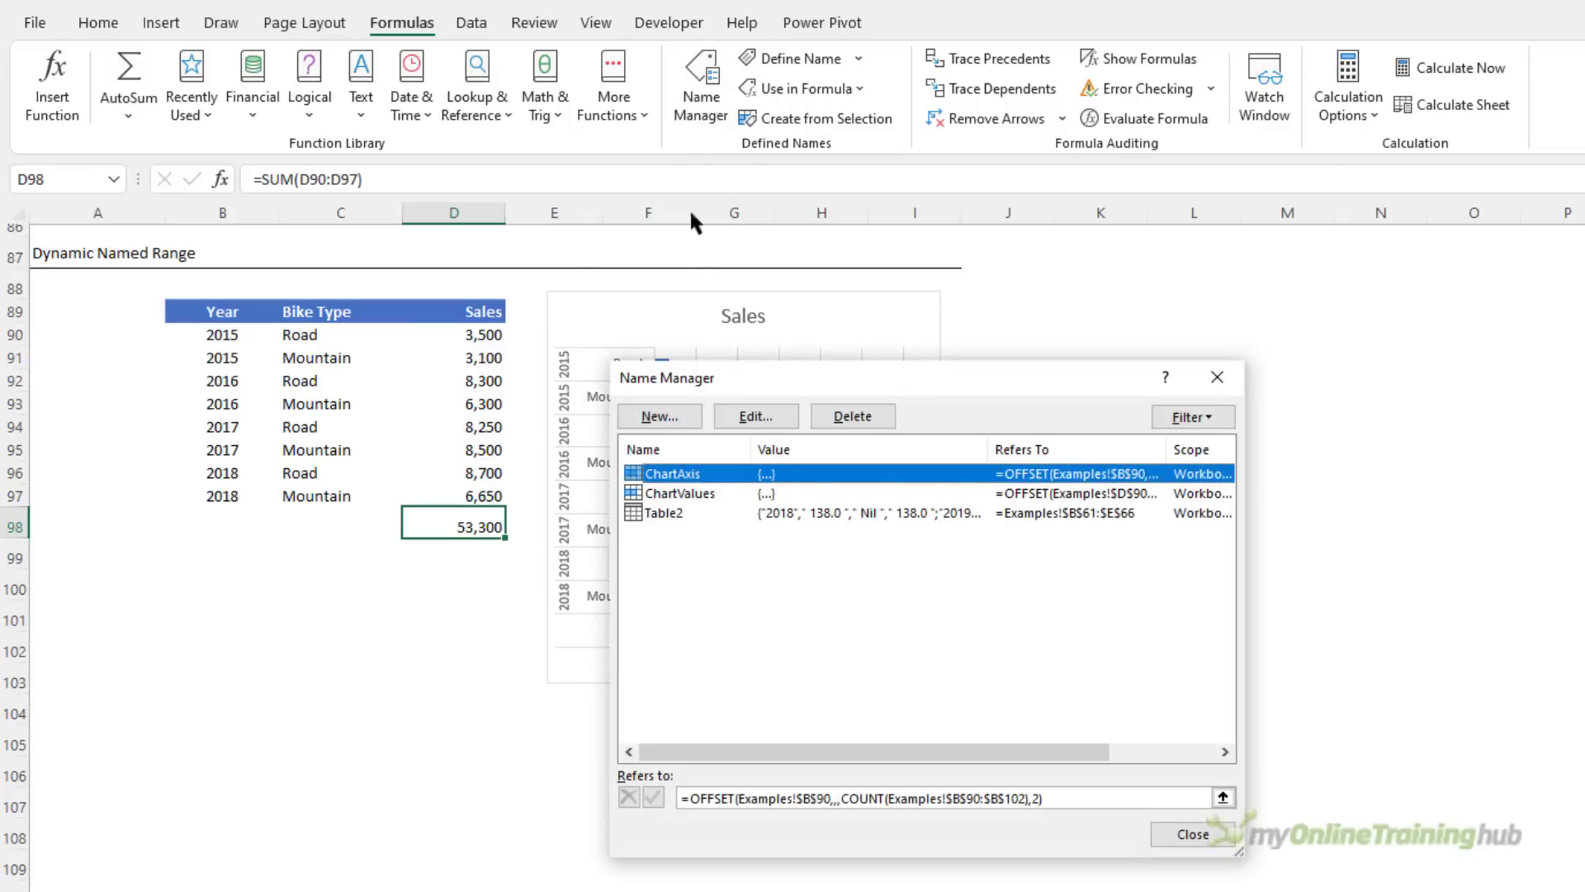
click(710, 492)
click(736, 798)
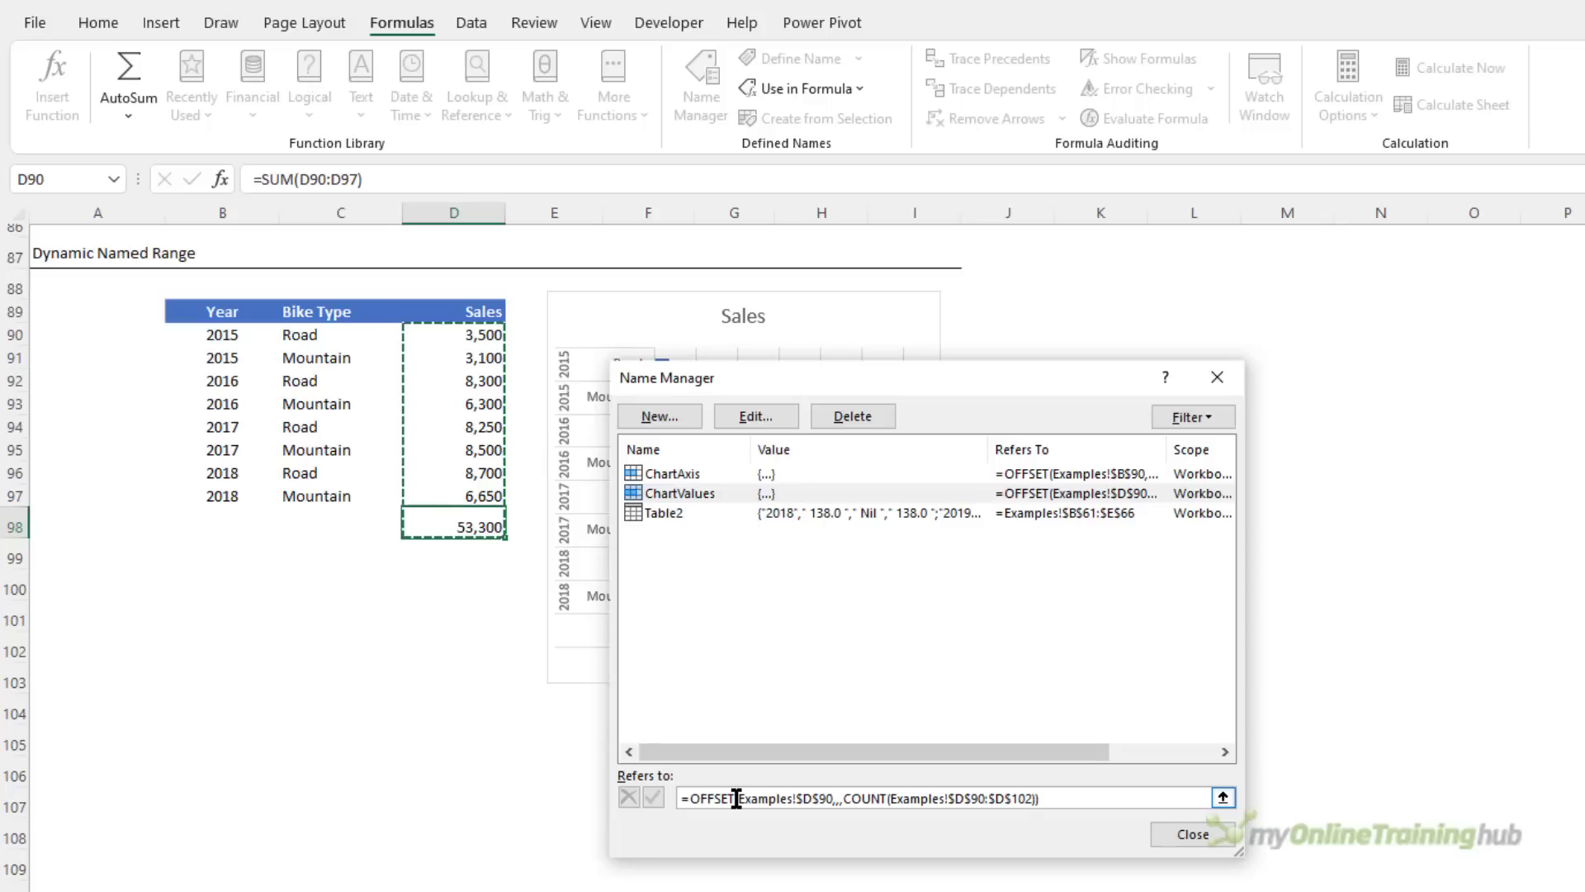